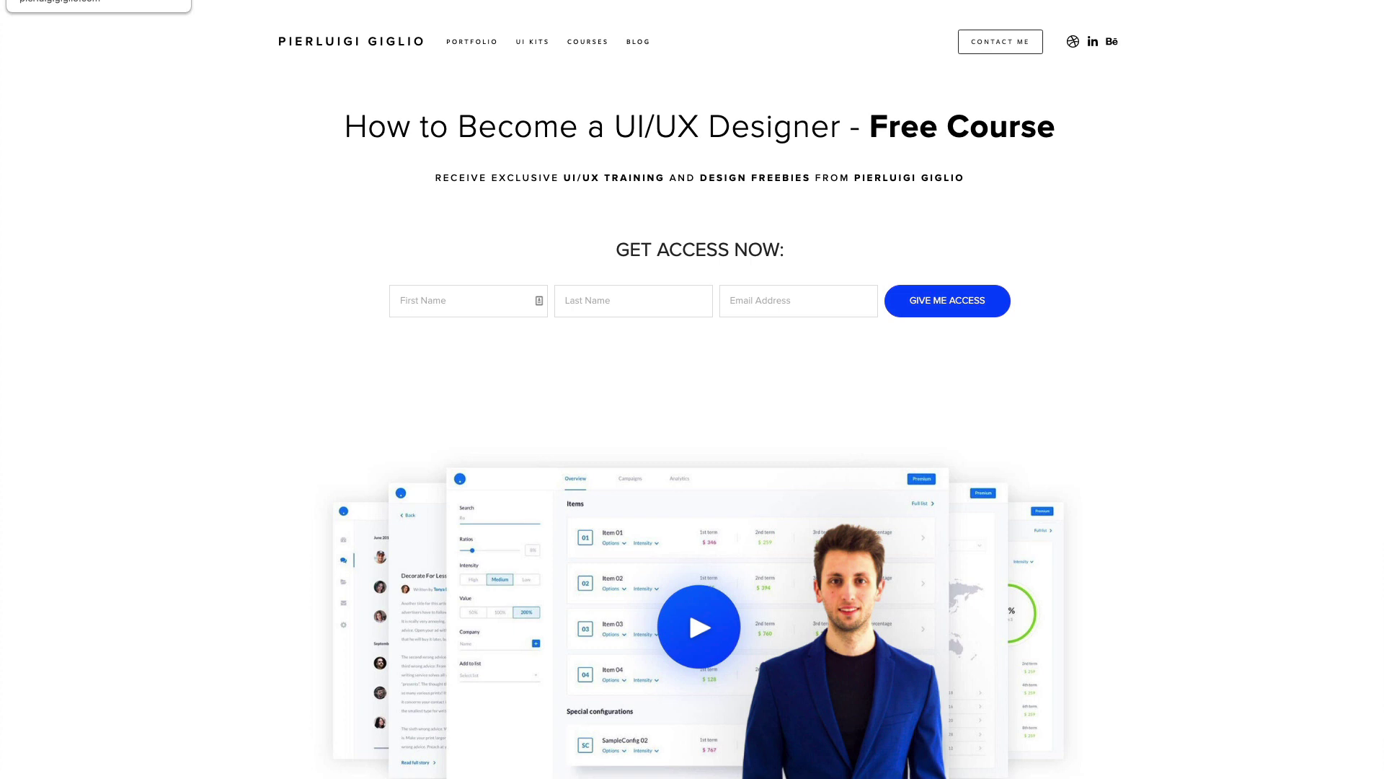
# Look through the free UI/UX design course page down to the examples of free source files
pyautogui.scroll(-5, 692, 390)
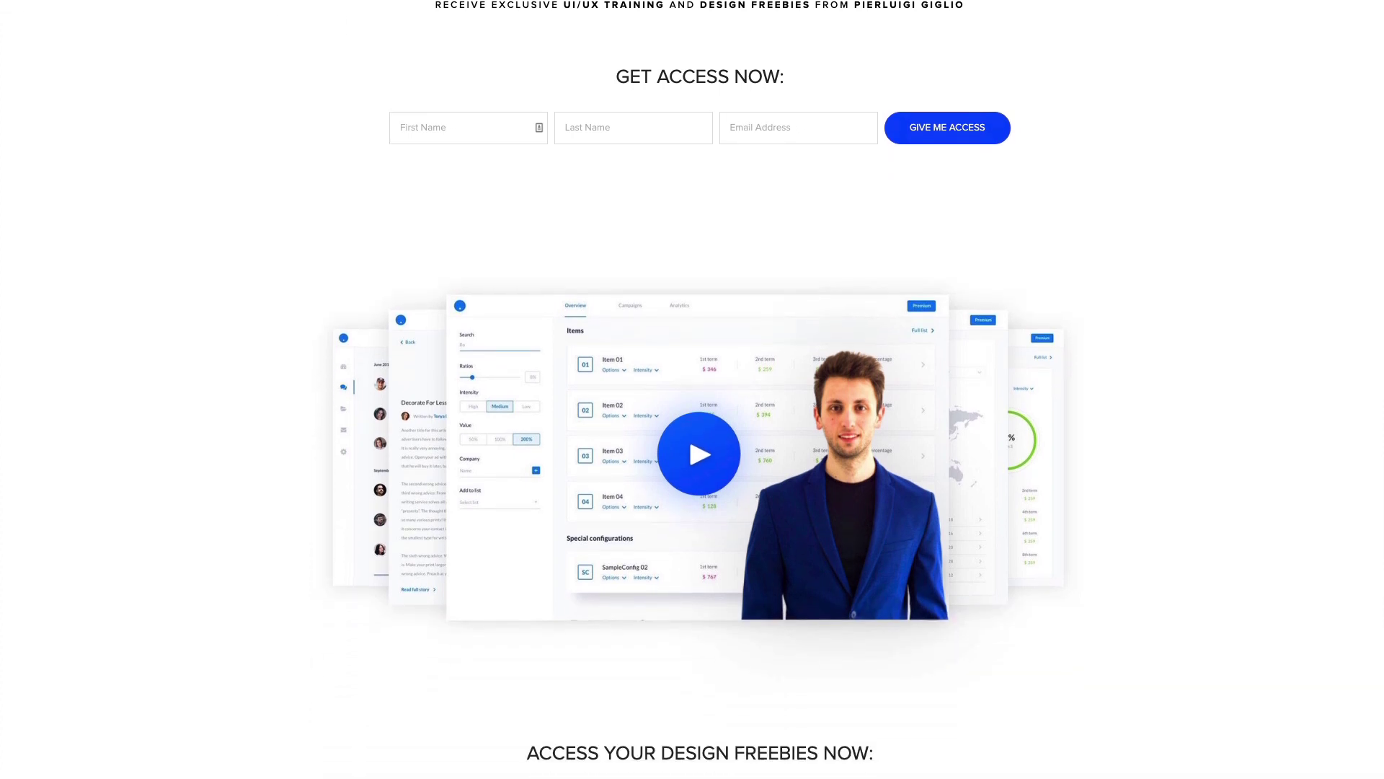
pyautogui.scroll(-12, 692, 389)
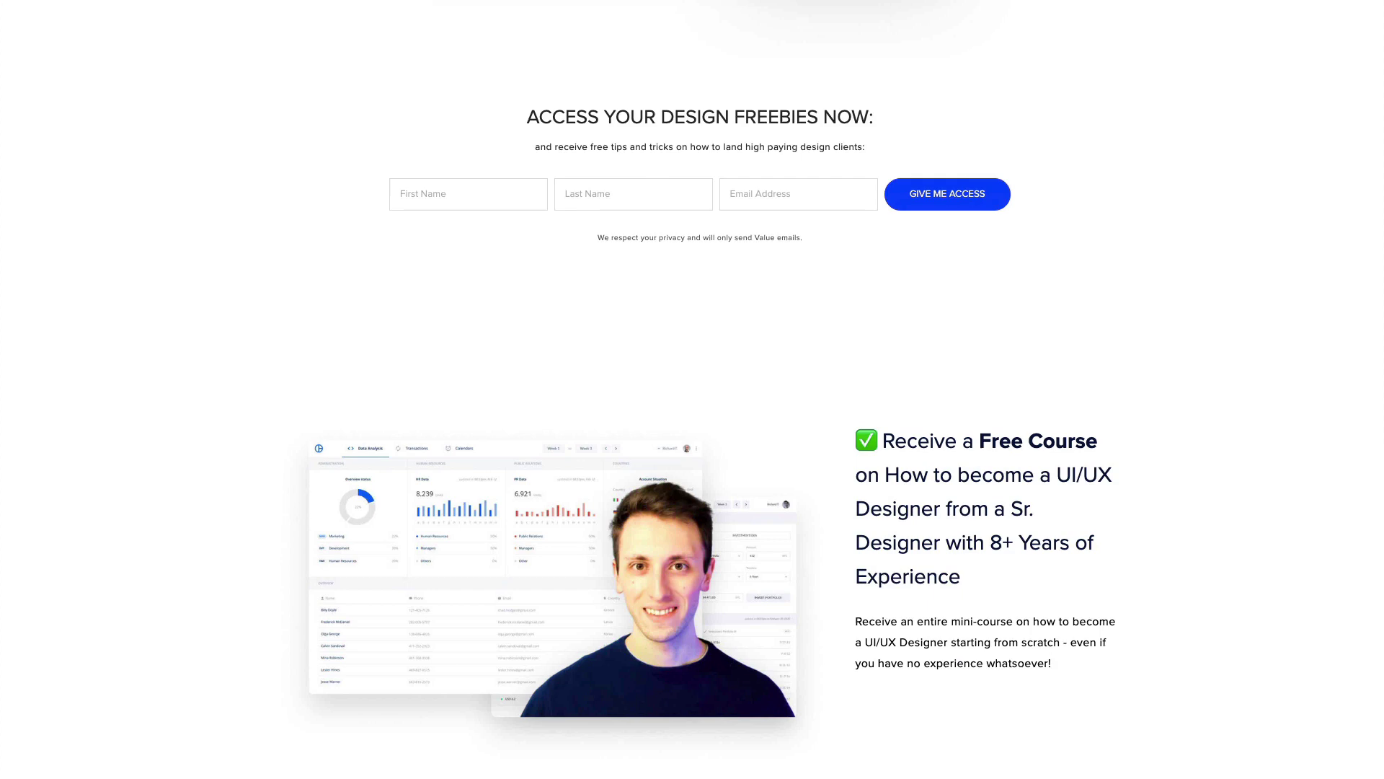
pyautogui.scroll(-7, 692, 389)
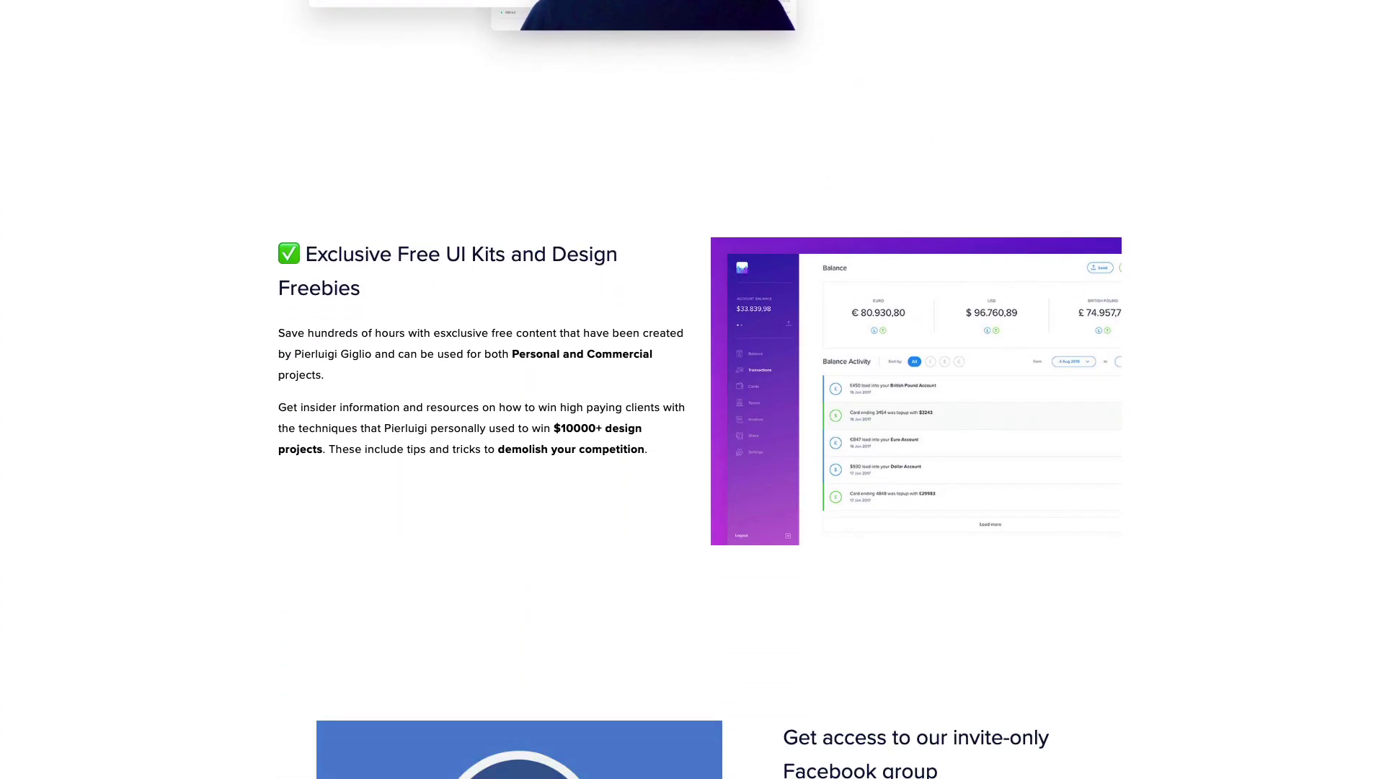
pyautogui.scroll(-7, 692, 389)
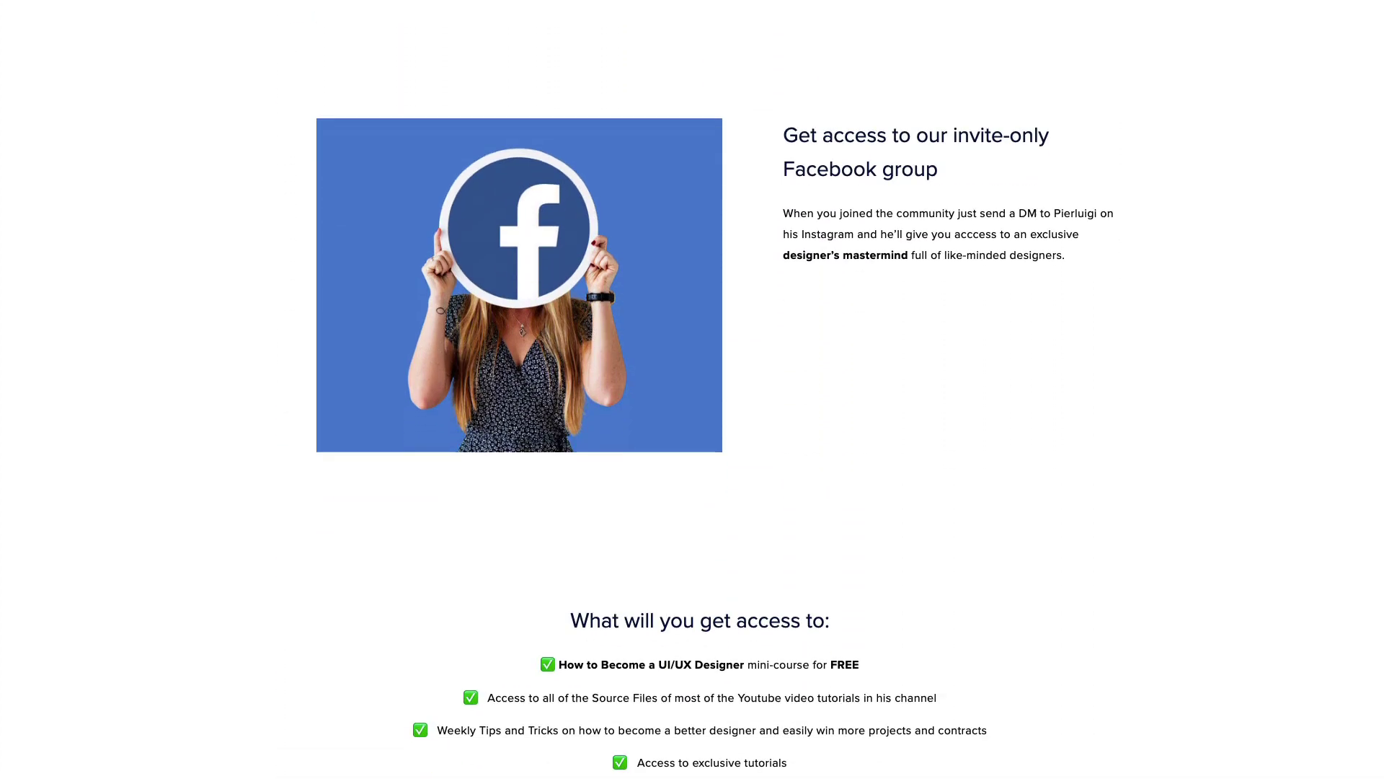
pyautogui.scroll(-11, 692, 389)
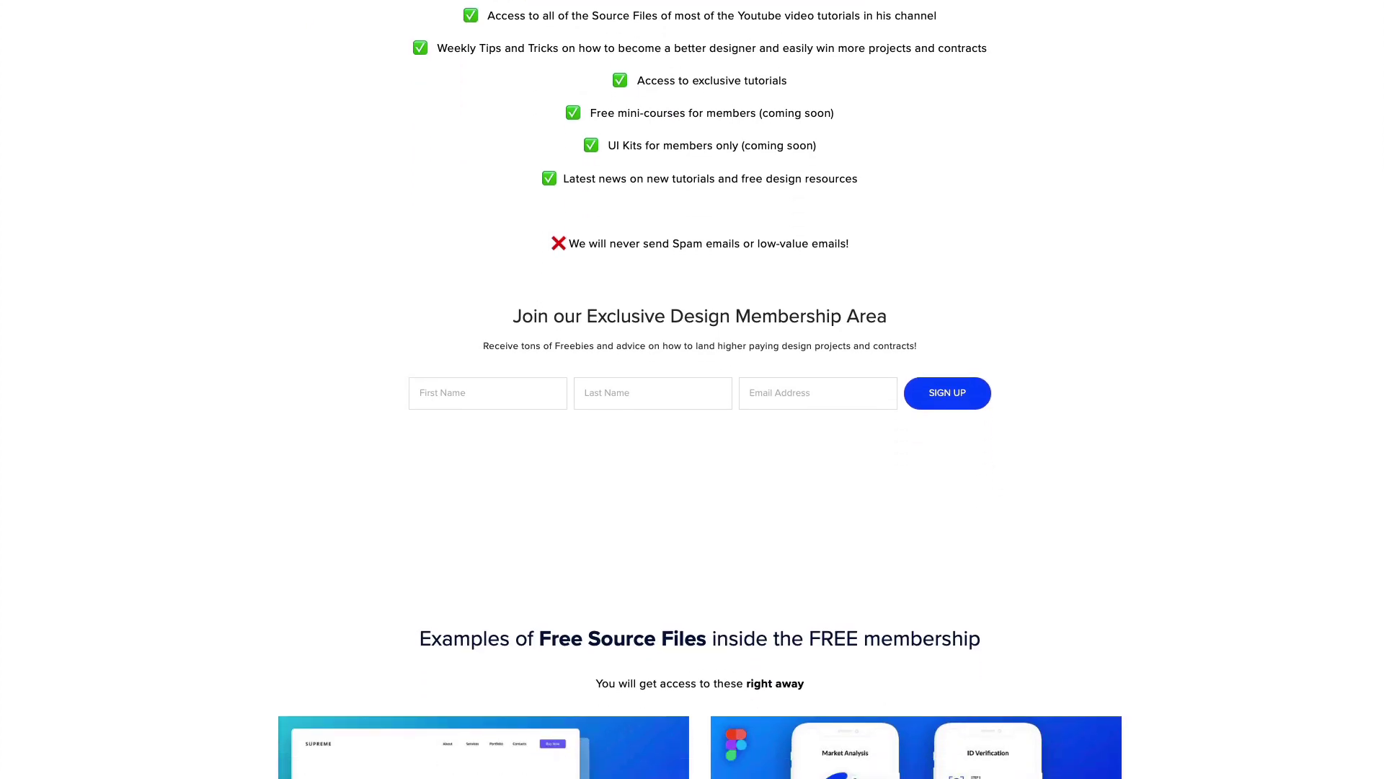
pyautogui.scroll(-3, 692, 390)
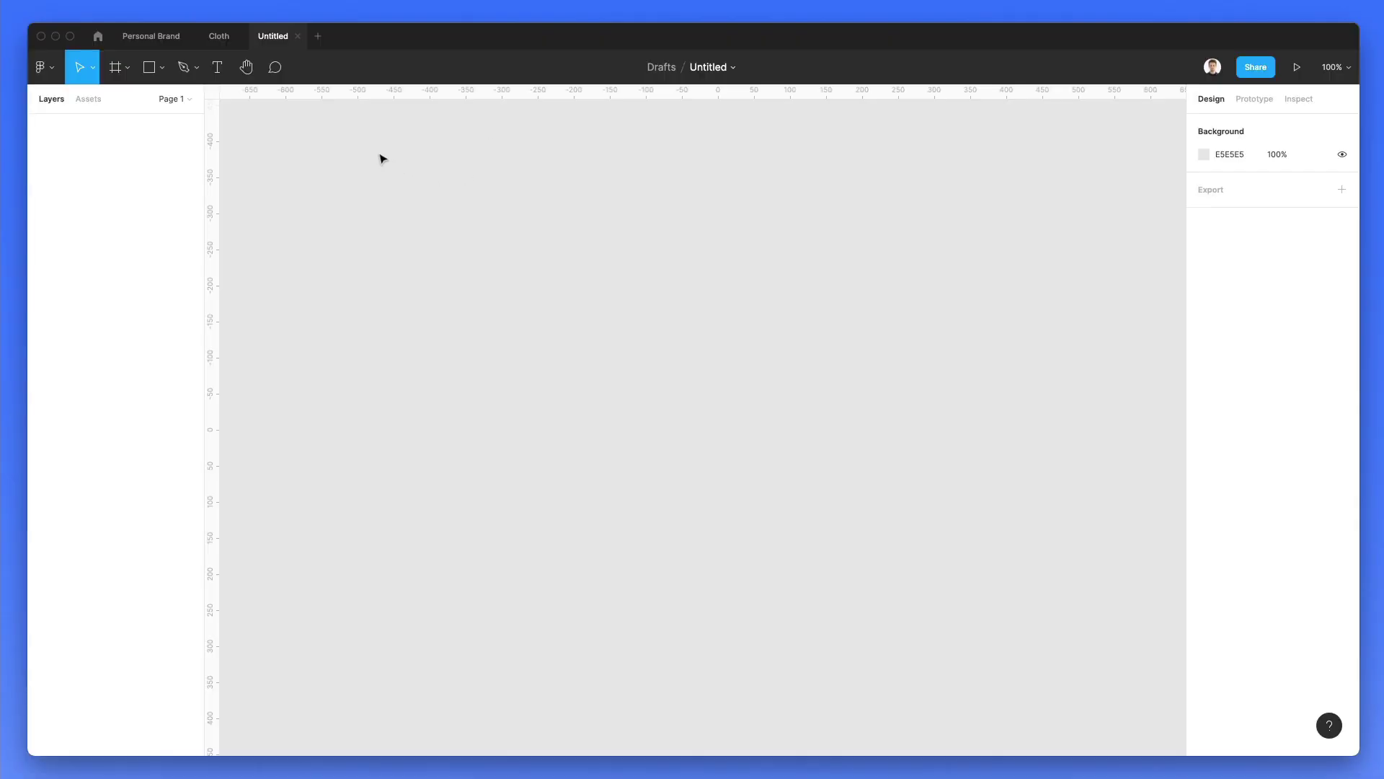
# Add a Desktop frame of 1440 × 1024 to the empty Figma file and rename it 1
pyautogui.click(116, 68)
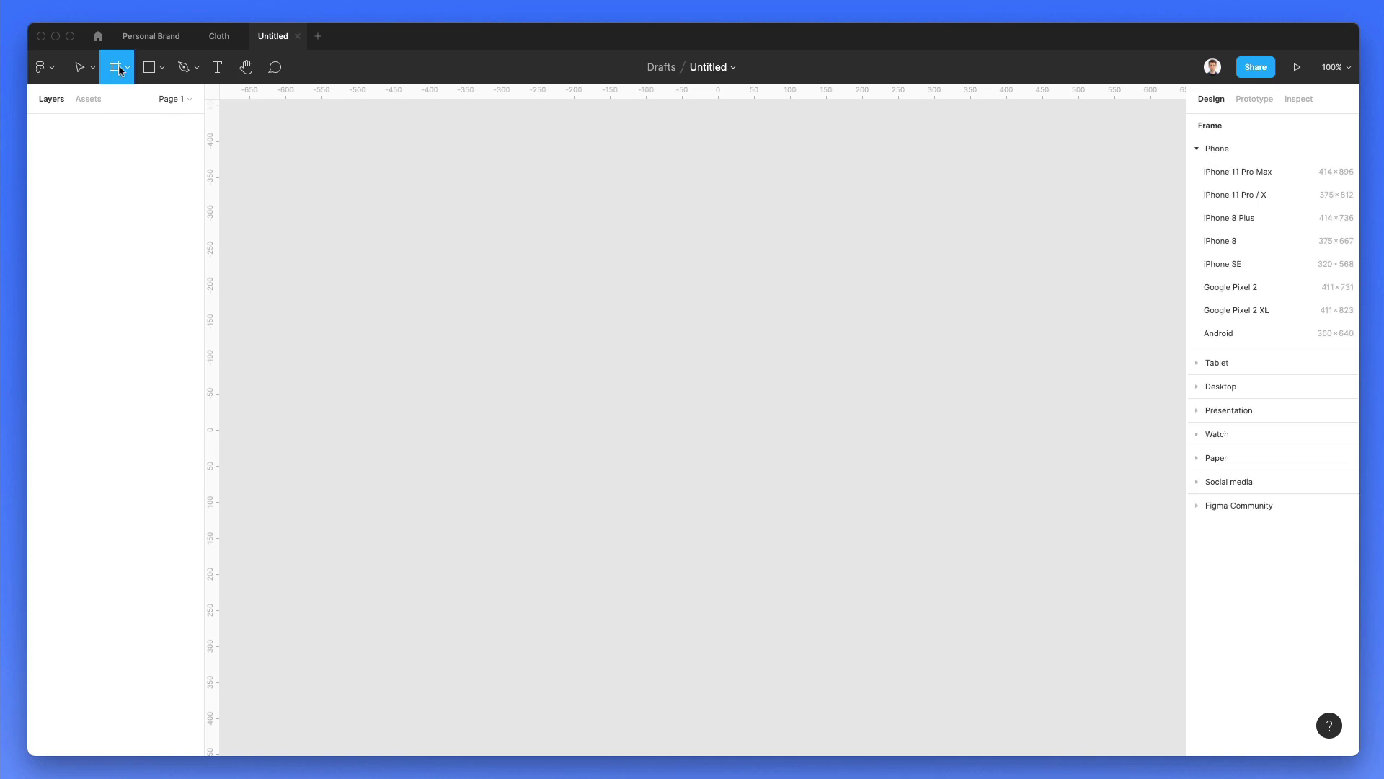
pyautogui.click(1227, 388)
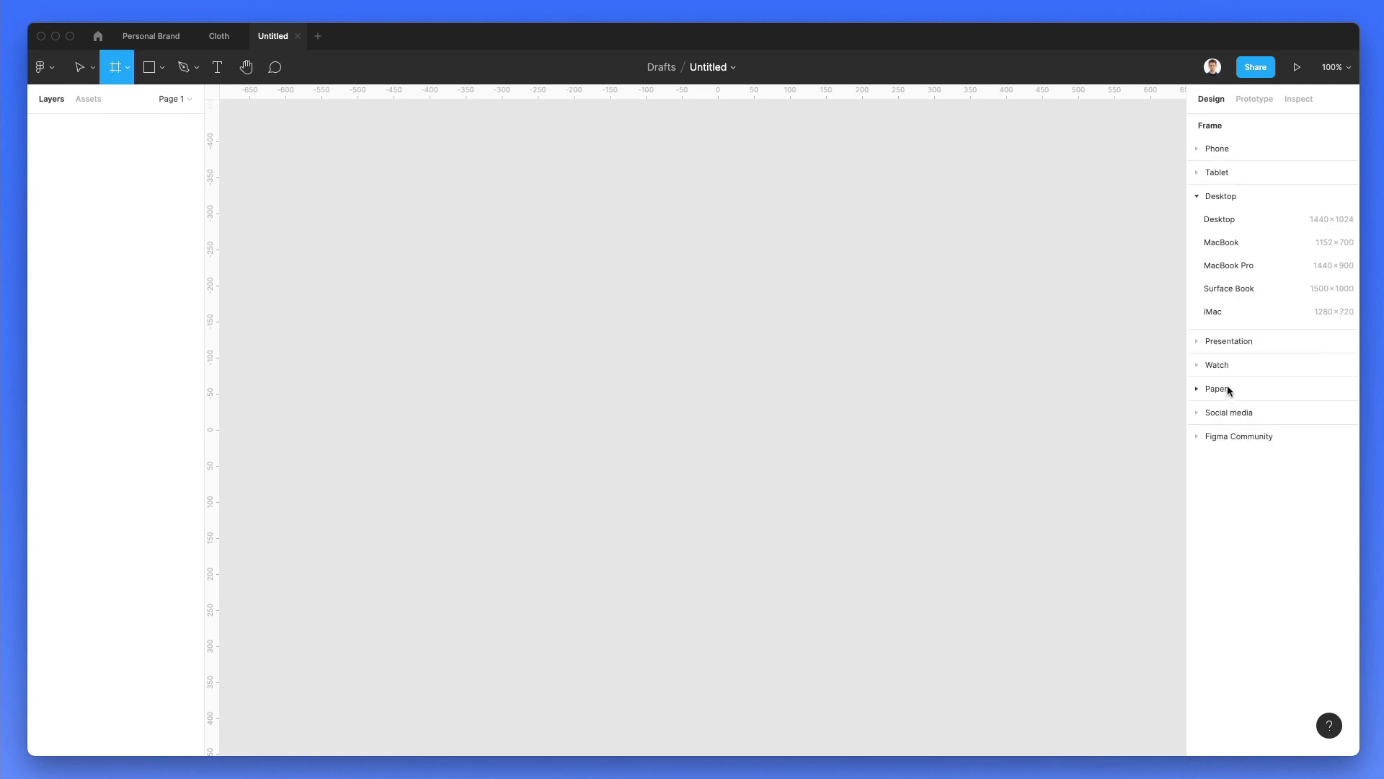
pyautogui.click(1218, 219)
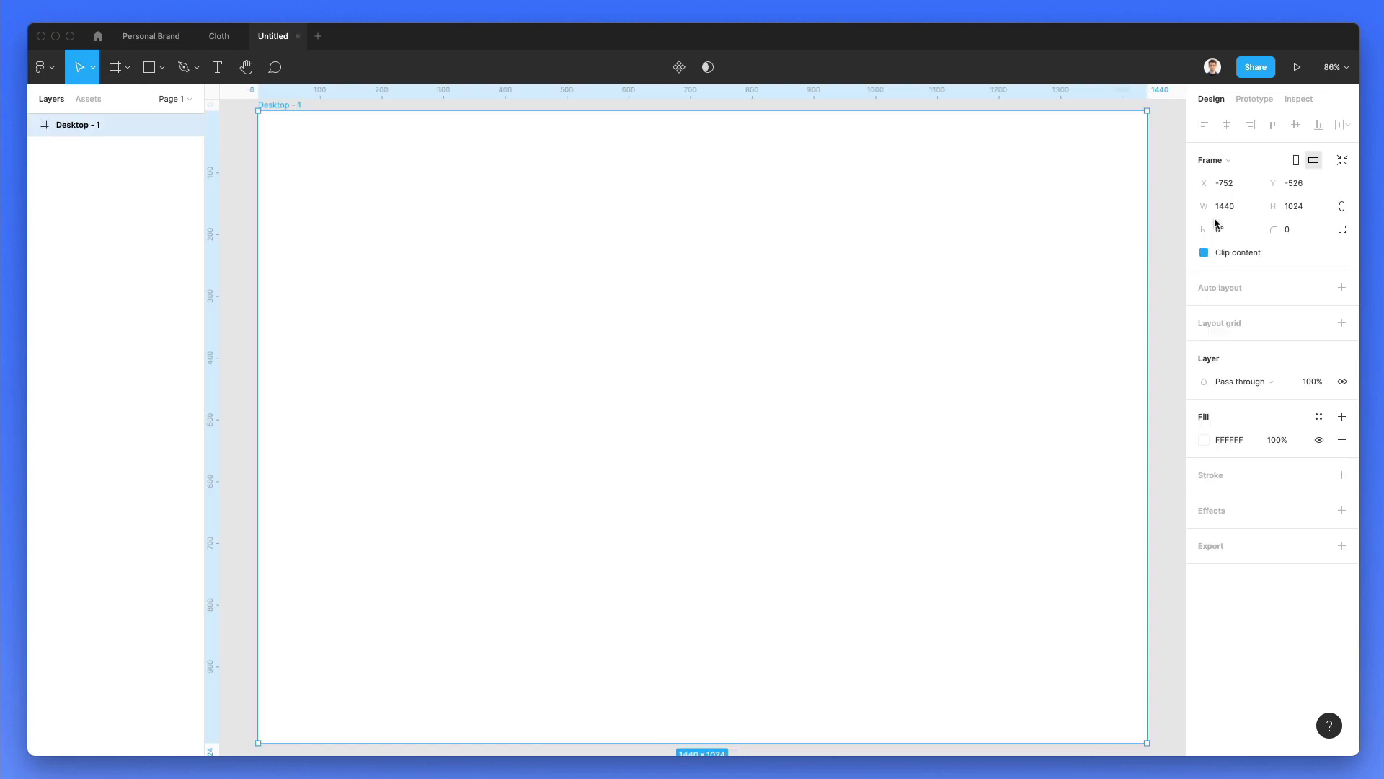
pyautogui.doubleClick(93, 127)
pyautogui.write('1')
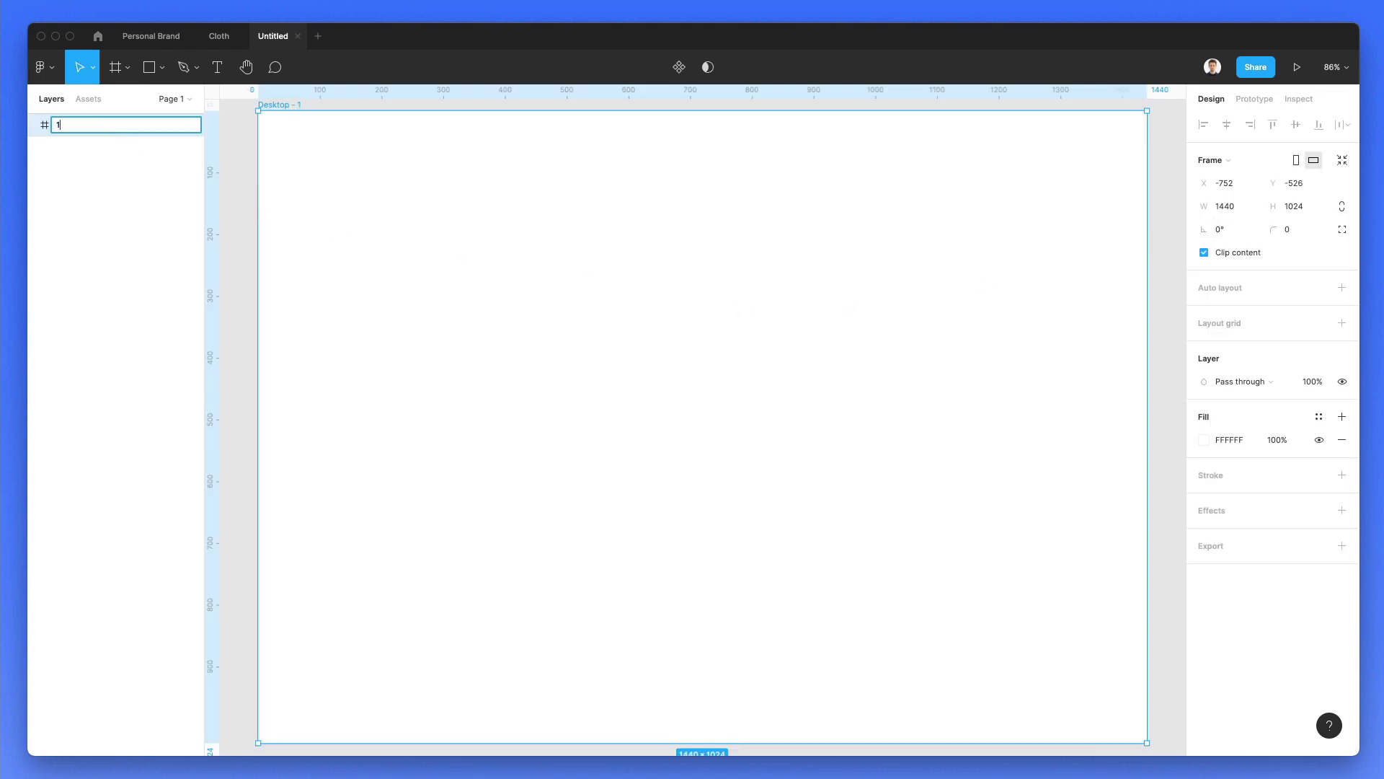
pyautogui.press('Return')
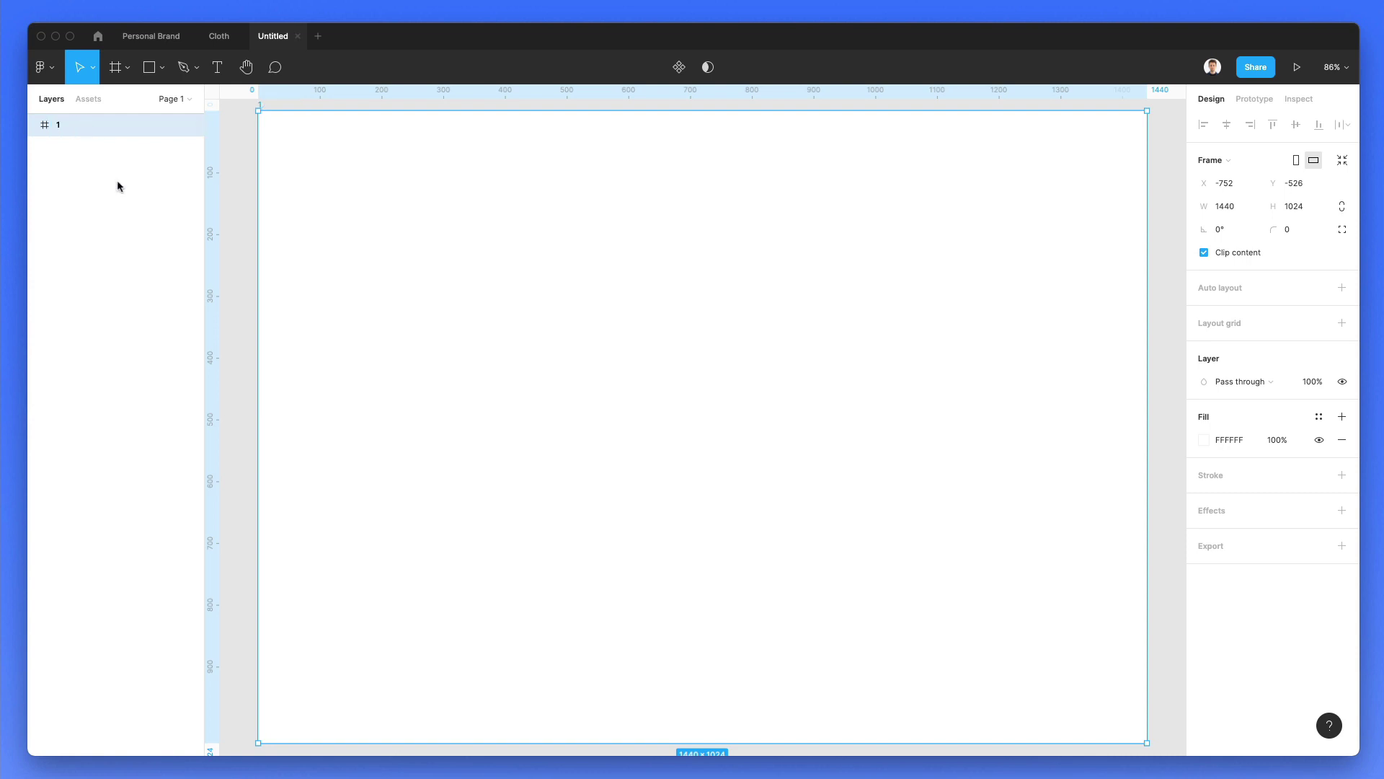
# Change the canvas background around the frame to the light bluish grey F2F4F8
pyautogui.keyDown('ctrl'); pyautogui.scroll(-3, 296, 210); pyautogui.keyUp('ctrl')
pyautogui.click(346, 121)
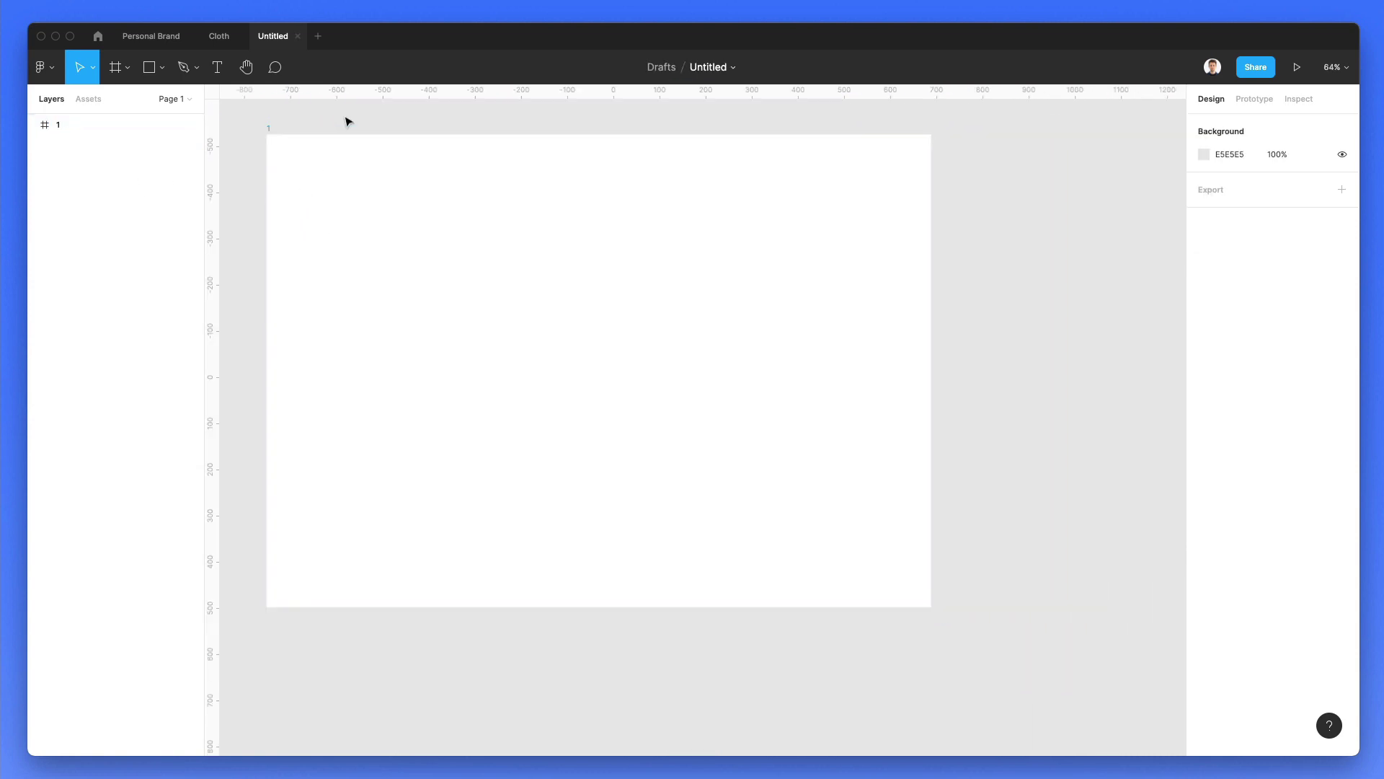
pyautogui.scroll(2, 346, 121)
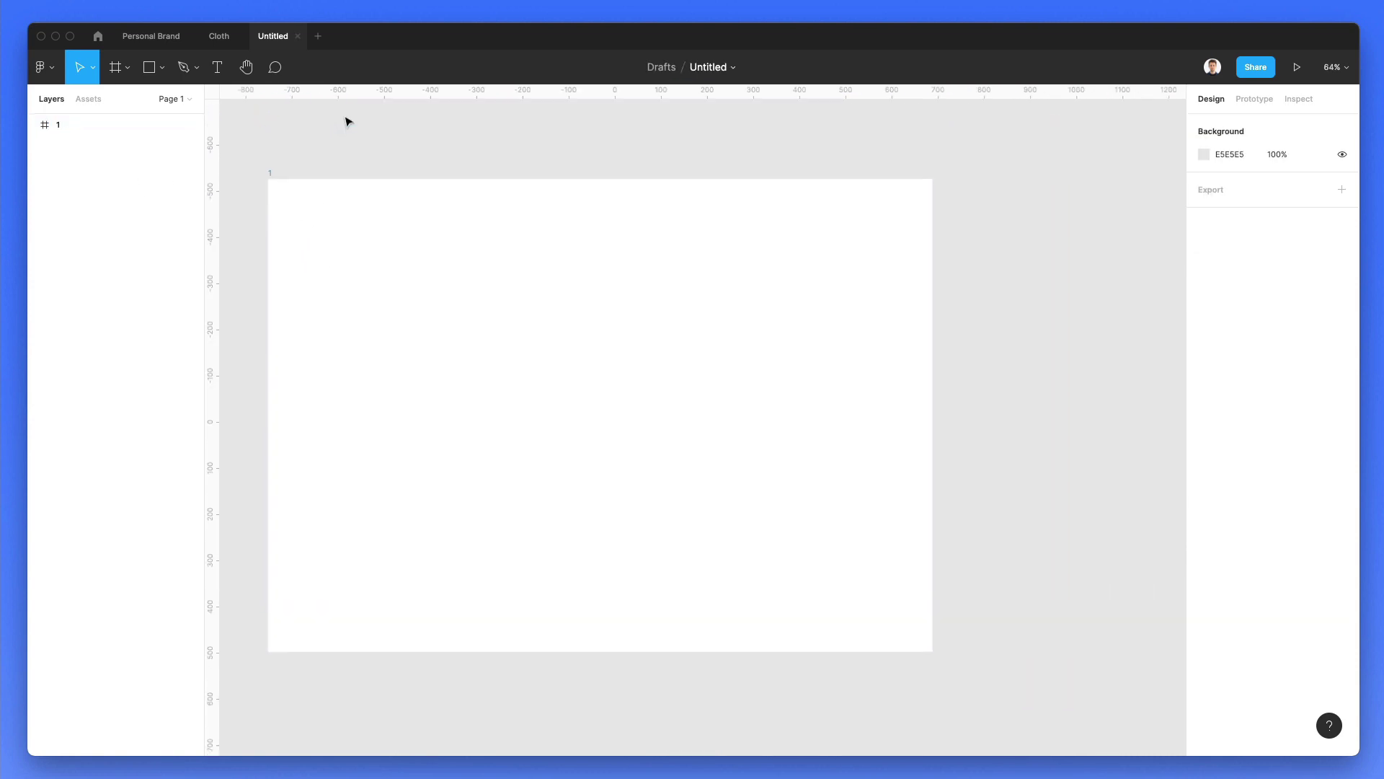
pyautogui.click(1204, 155)
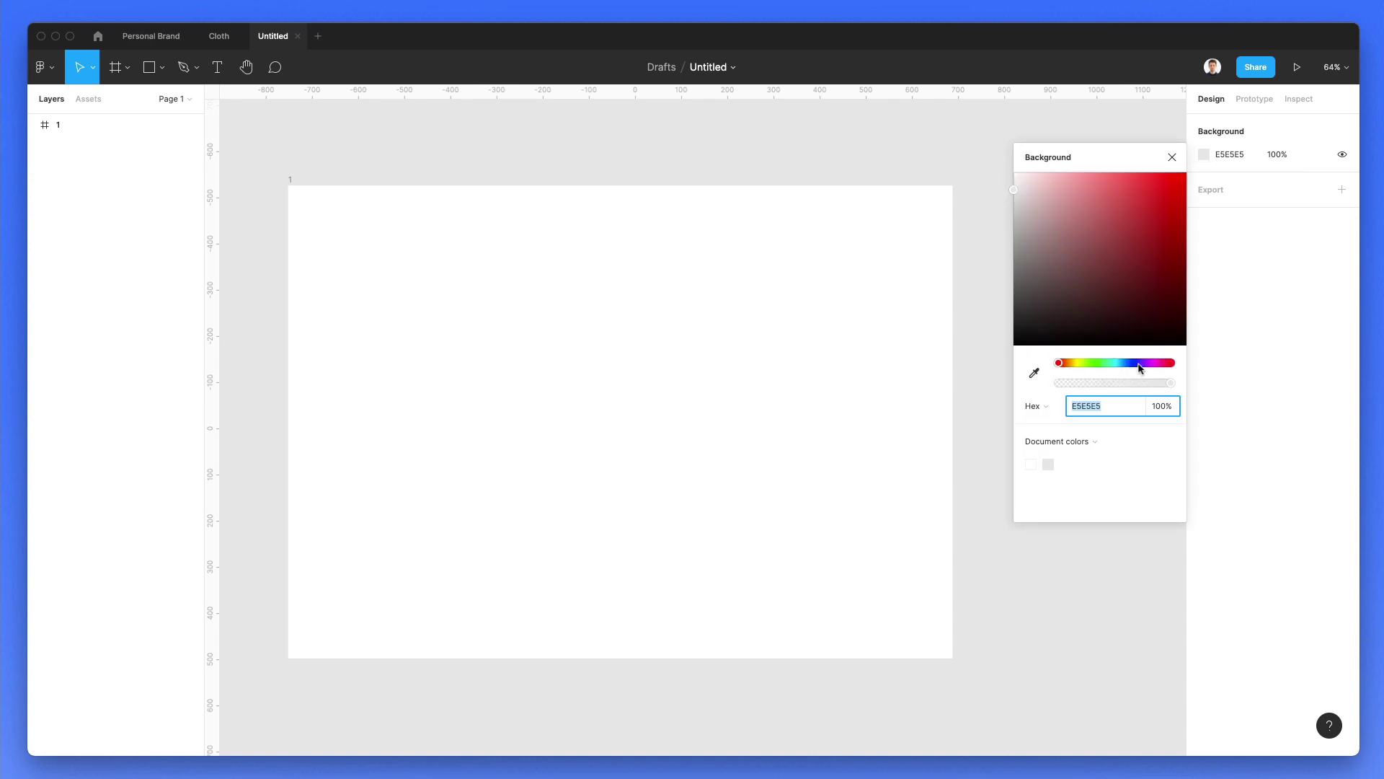
pyautogui.moveTo(1139, 366); pyautogui.dragTo(1131, 364)
pyautogui.click(1014, 176)
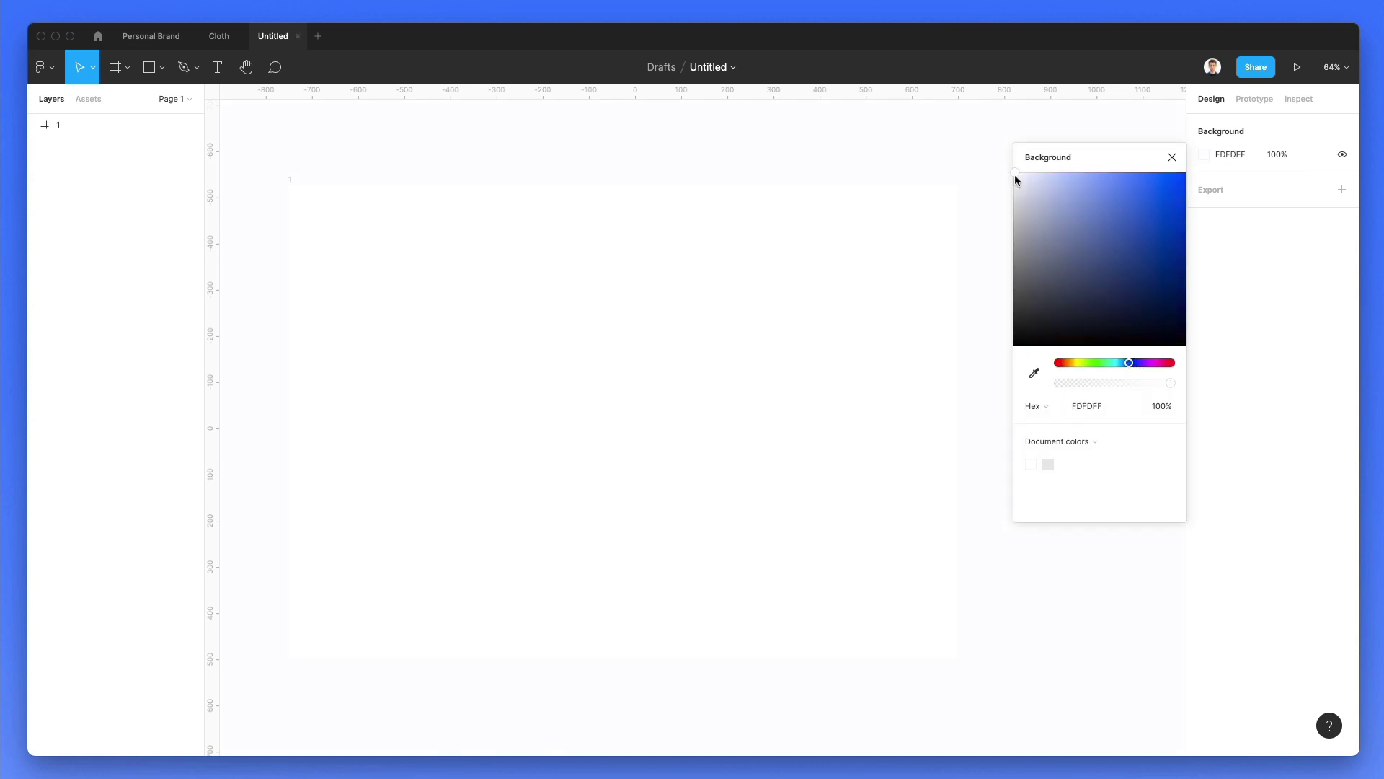
pyautogui.moveTo(1015, 175); pyautogui.dragTo(1016, 181)
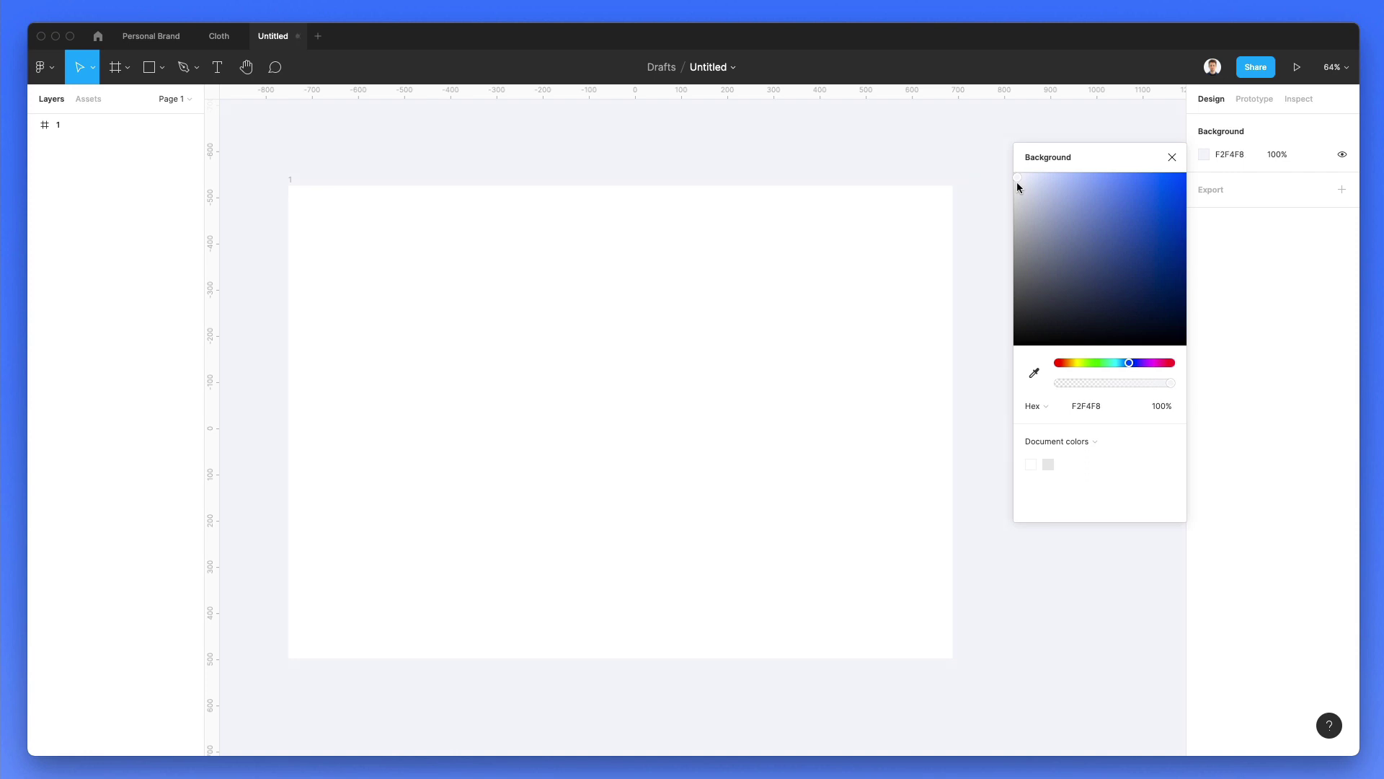
pyautogui.click(1171, 157)
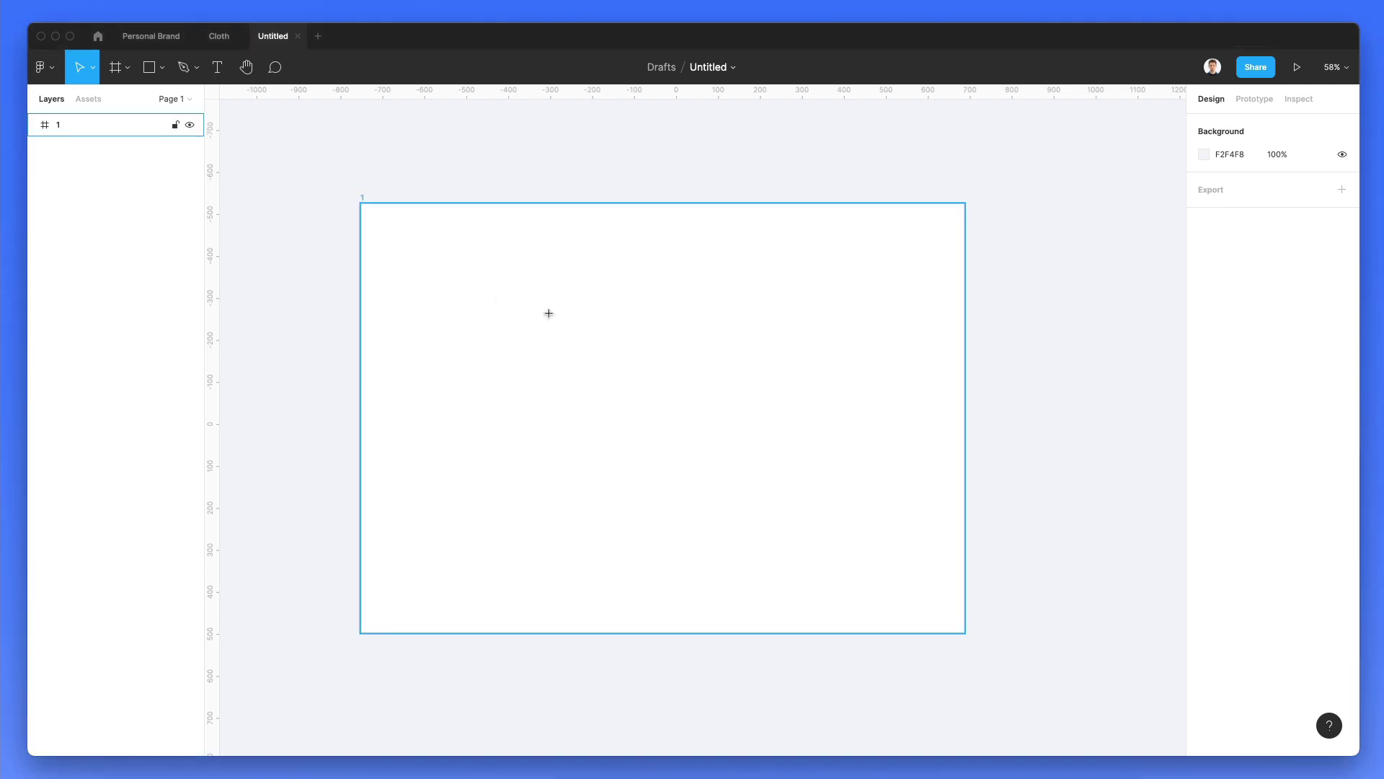
# Add the text "Supreme" near the frame's upper-left corner, at about X 58, Y 54
pyautogui.press('t')
pyautogui.click(388, 227)
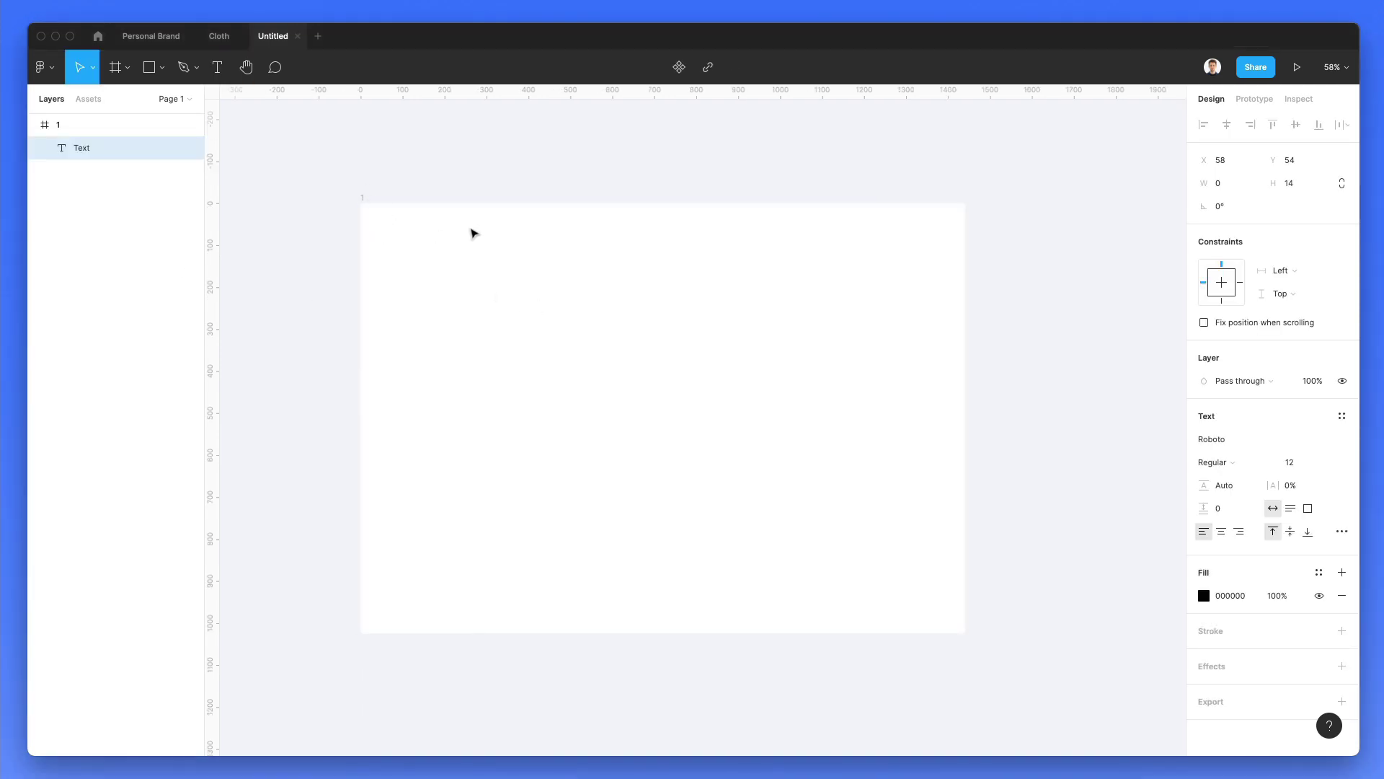
pyautogui.write('Supreme')
pyautogui.press('Escape')
pyautogui.hotkey('shift', '2')
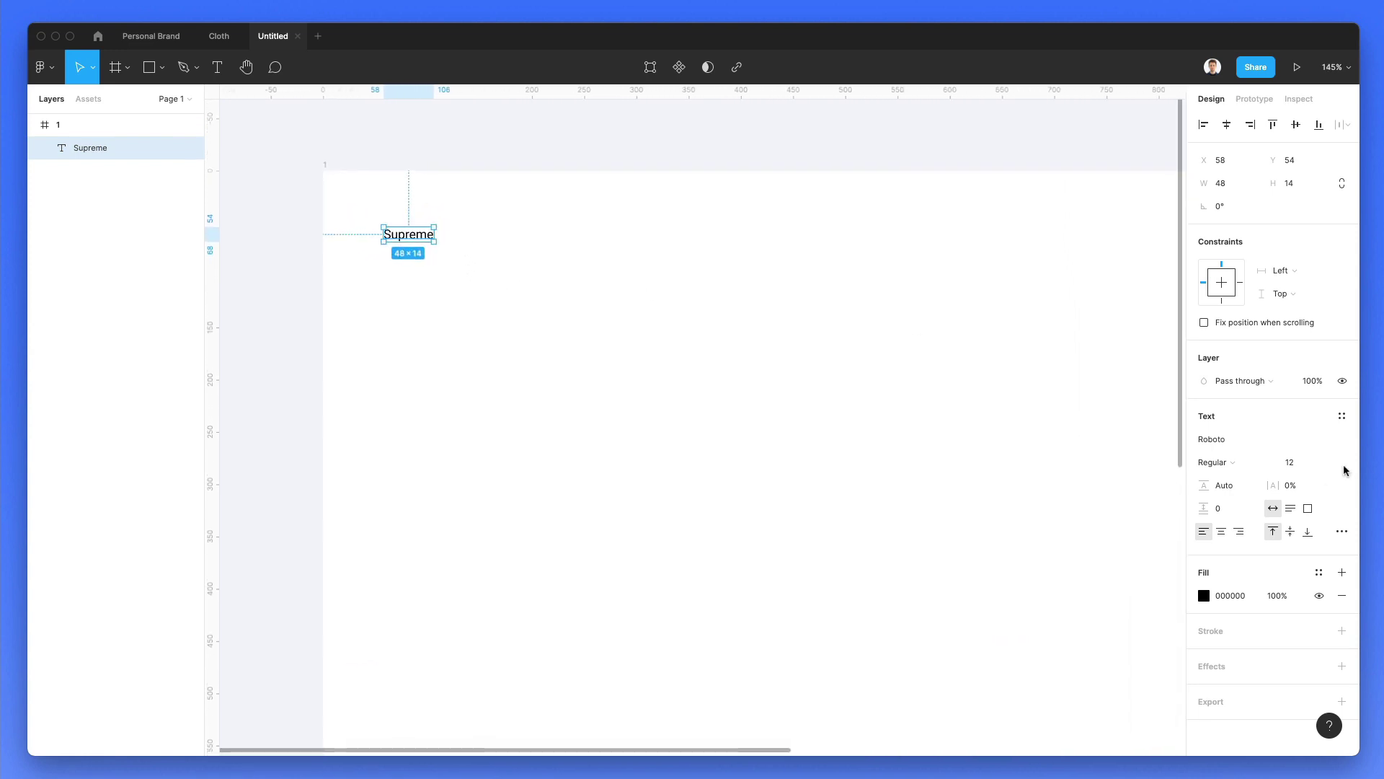
# Enlarge the "Supreme" text to font size 43
pyautogui.click(1296, 462)
pyautogui.press('Up')
pyautogui.press('Up')
pyautogui.press('Up')
pyautogui.press('Up')
pyautogui.press('Up')
pyautogui.press('Up')
pyautogui.press('Up')
pyautogui.press('Up')
pyautogui.press('Up')
pyautogui.press('Up')
pyautogui.press('Up')
pyautogui.press('Up')
pyautogui.press('Up')
pyautogui.press('Up')
pyautogui.press('Up')
pyautogui.press('Up')
pyautogui.press('Up')
pyautogui.press('Up')
pyautogui.press('Up')
pyautogui.press('Up')
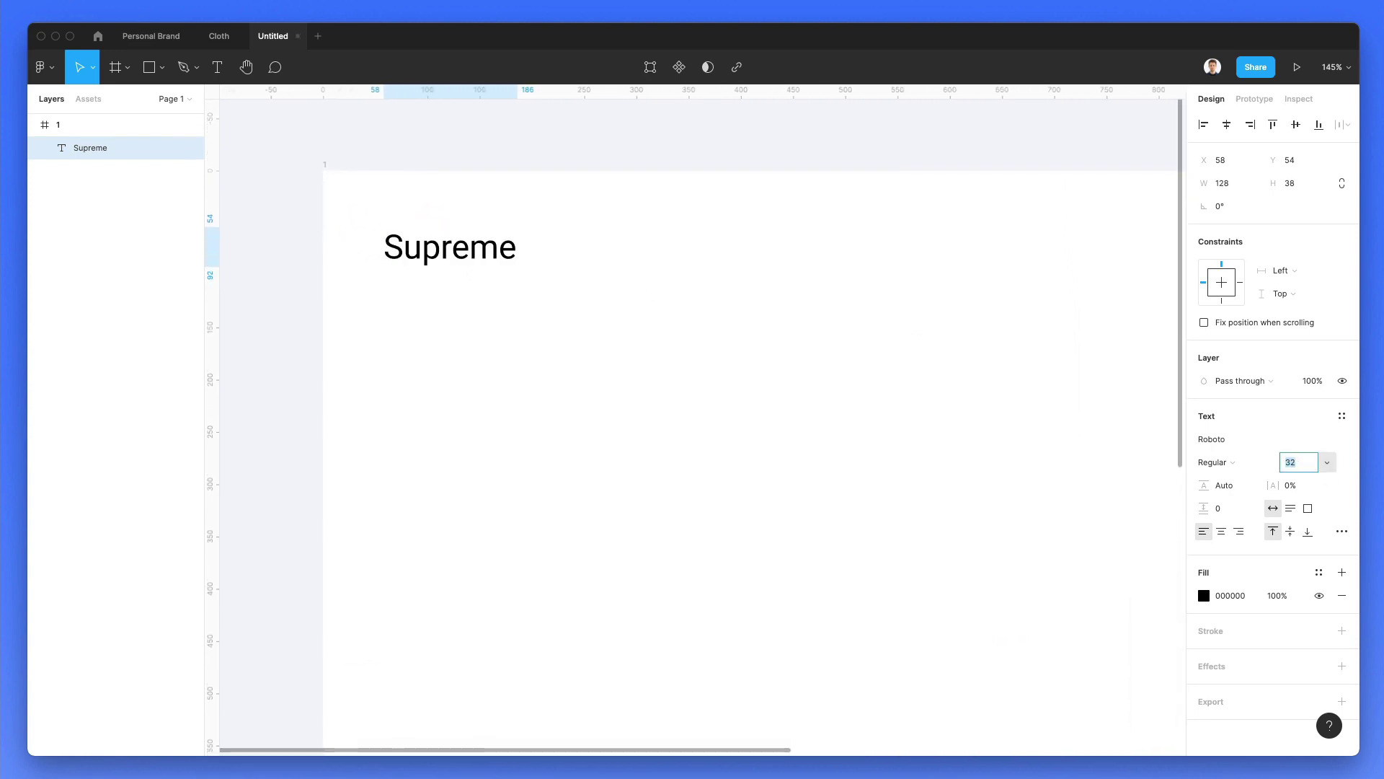
pyautogui.scroll(-6, 706, 476)
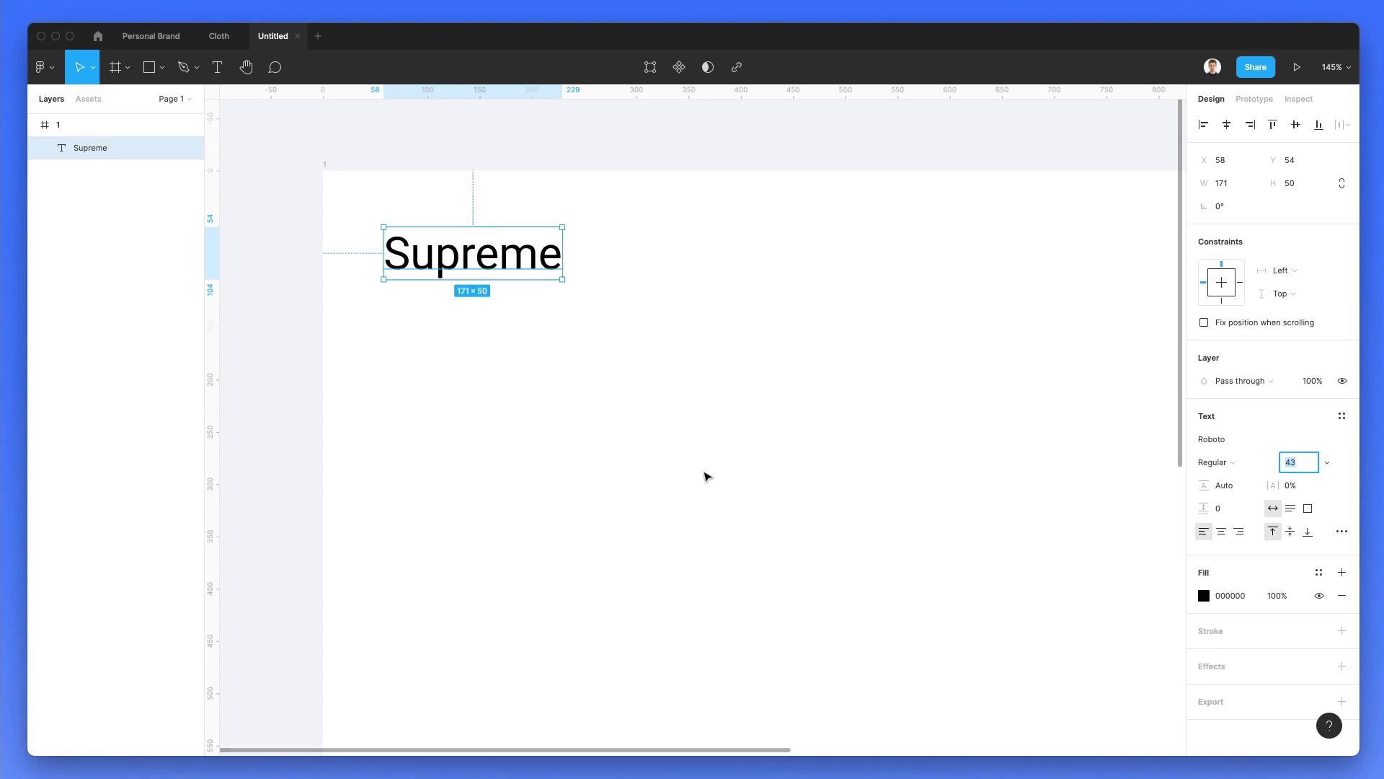
pyautogui.scroll(-1, 706, 476)
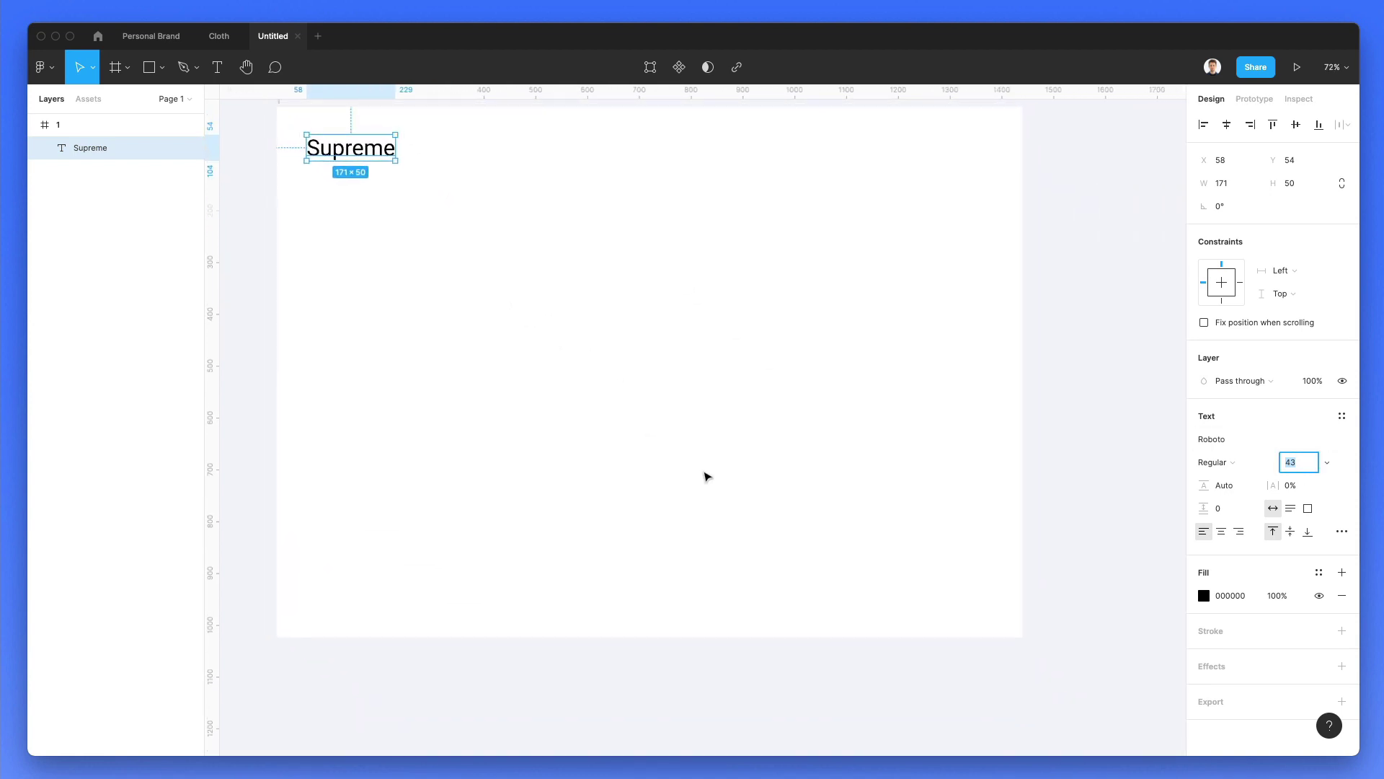
pyautogui.scroll(1, 707, 476)
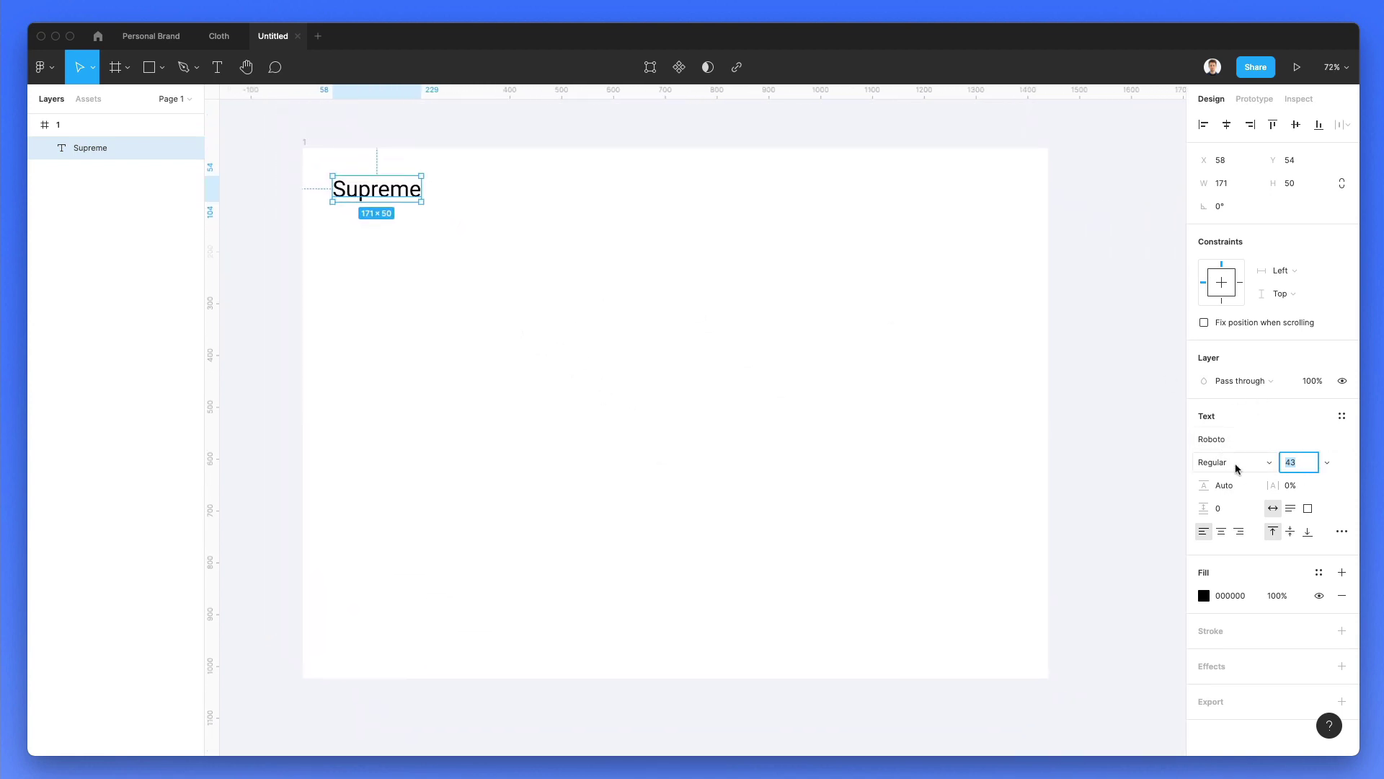
# Set the "Supreme" text's font to Open Sans with the Bold weight
pyautogui.click(1235, 437)
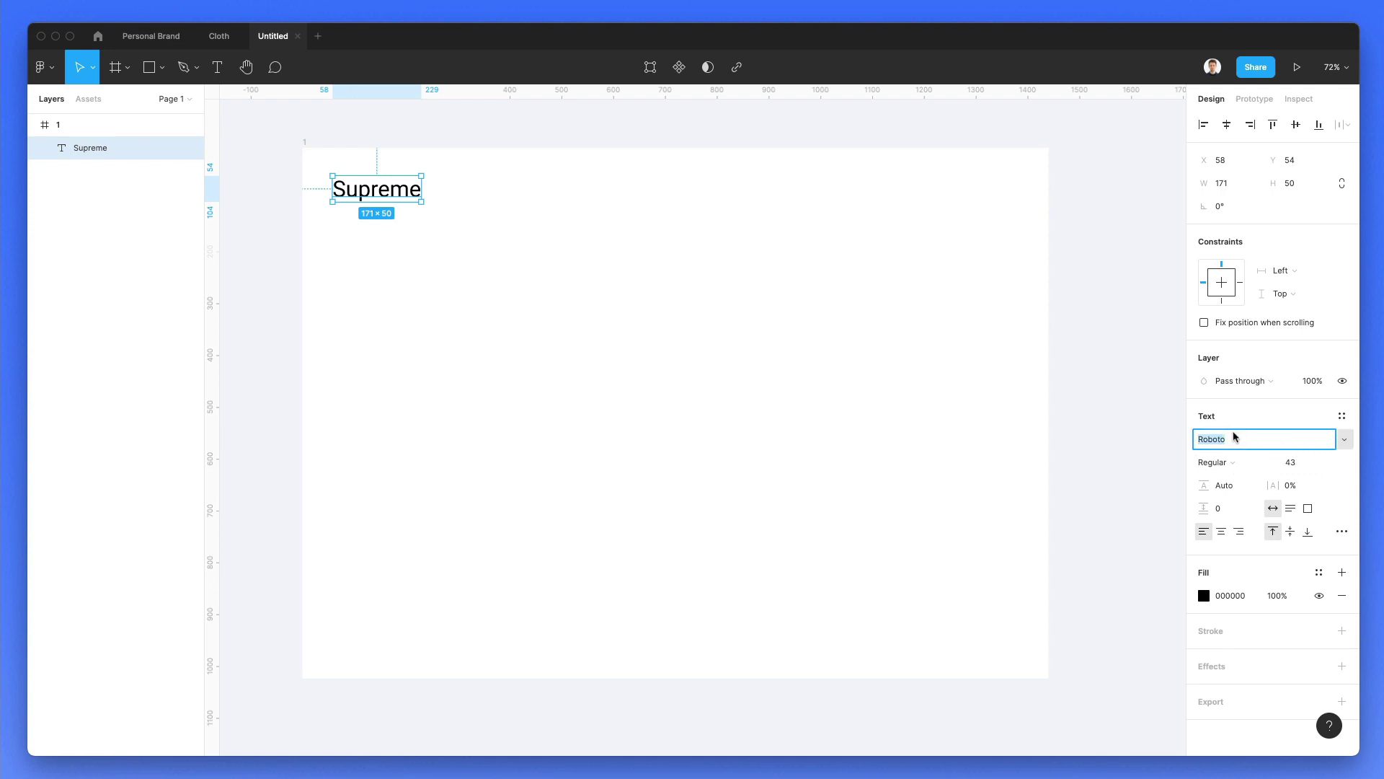
pyautogui.write('Open Sans')
pyautogui.press('Return')
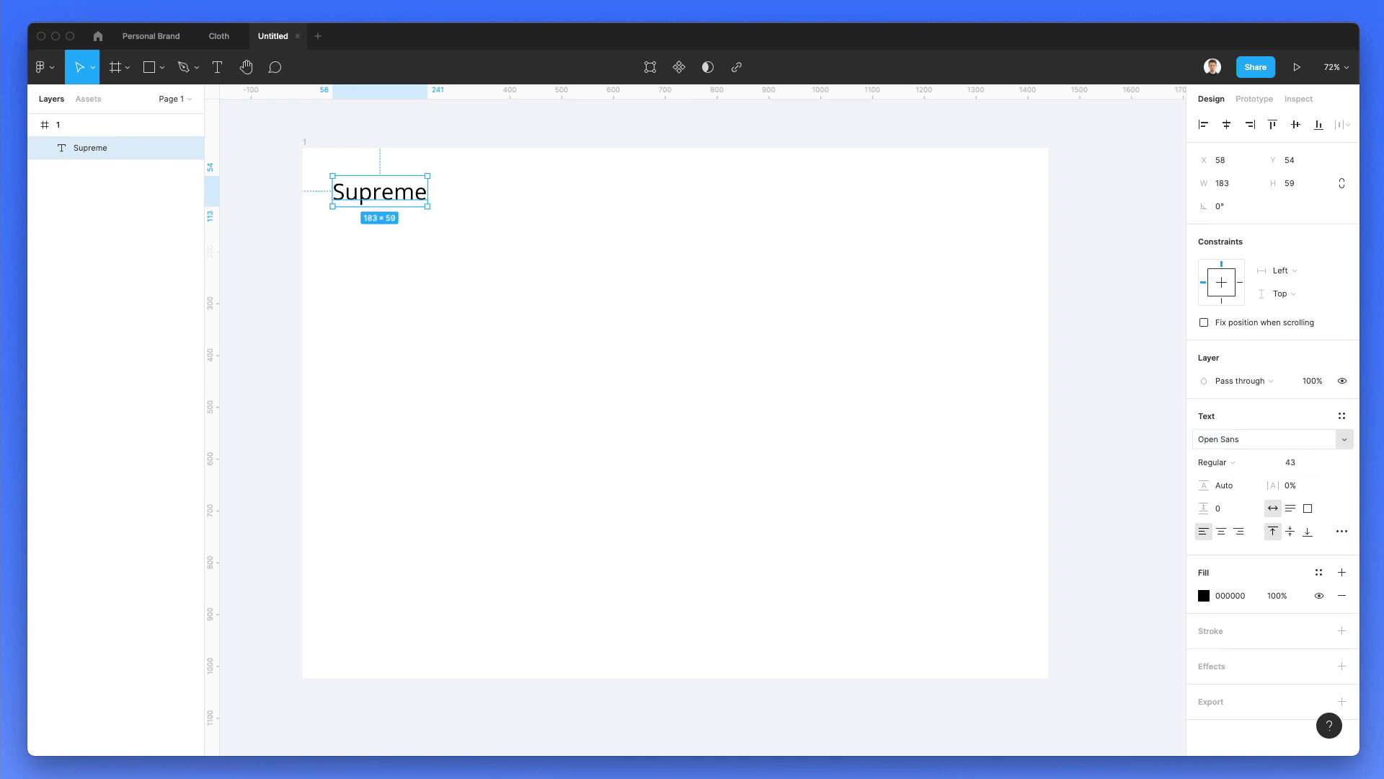
pyautogui.click(1230, 464)
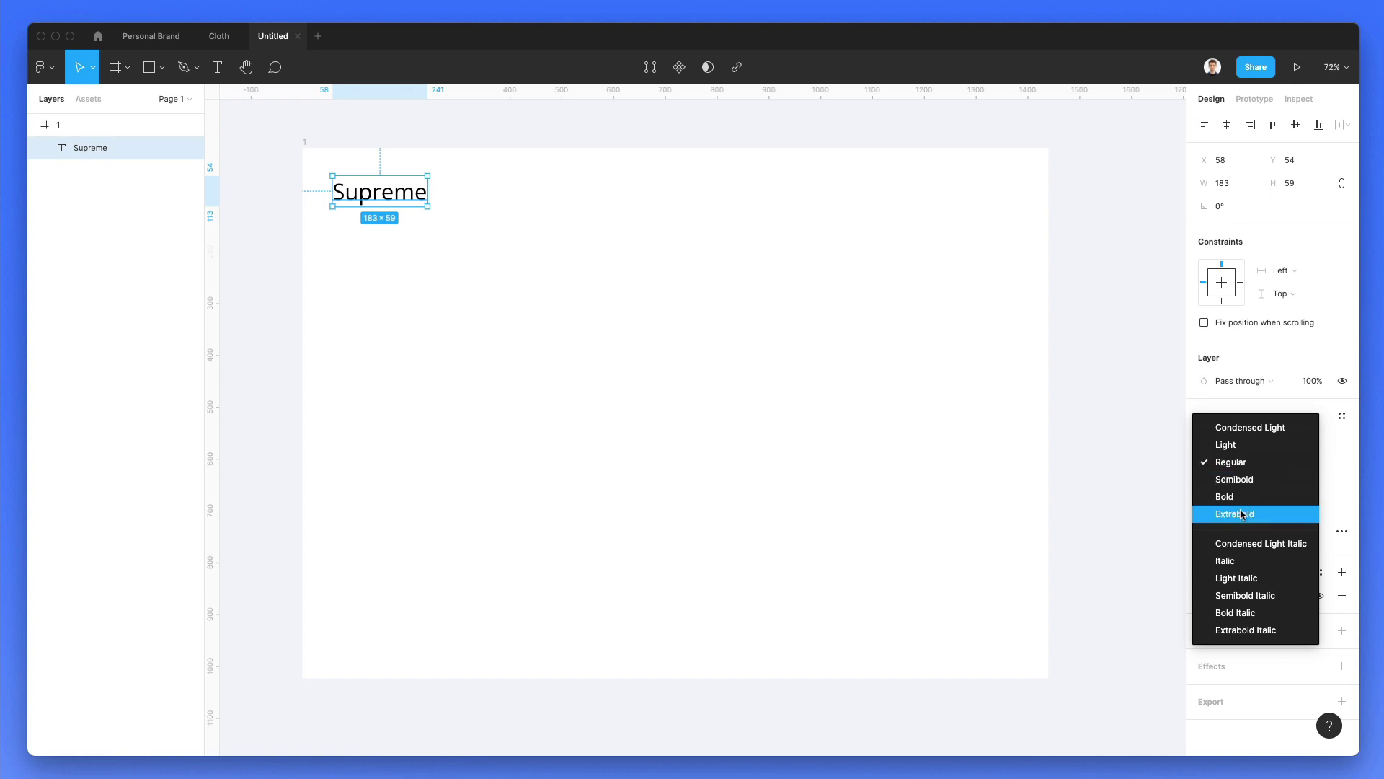
pyautogui.click(1234, 497)
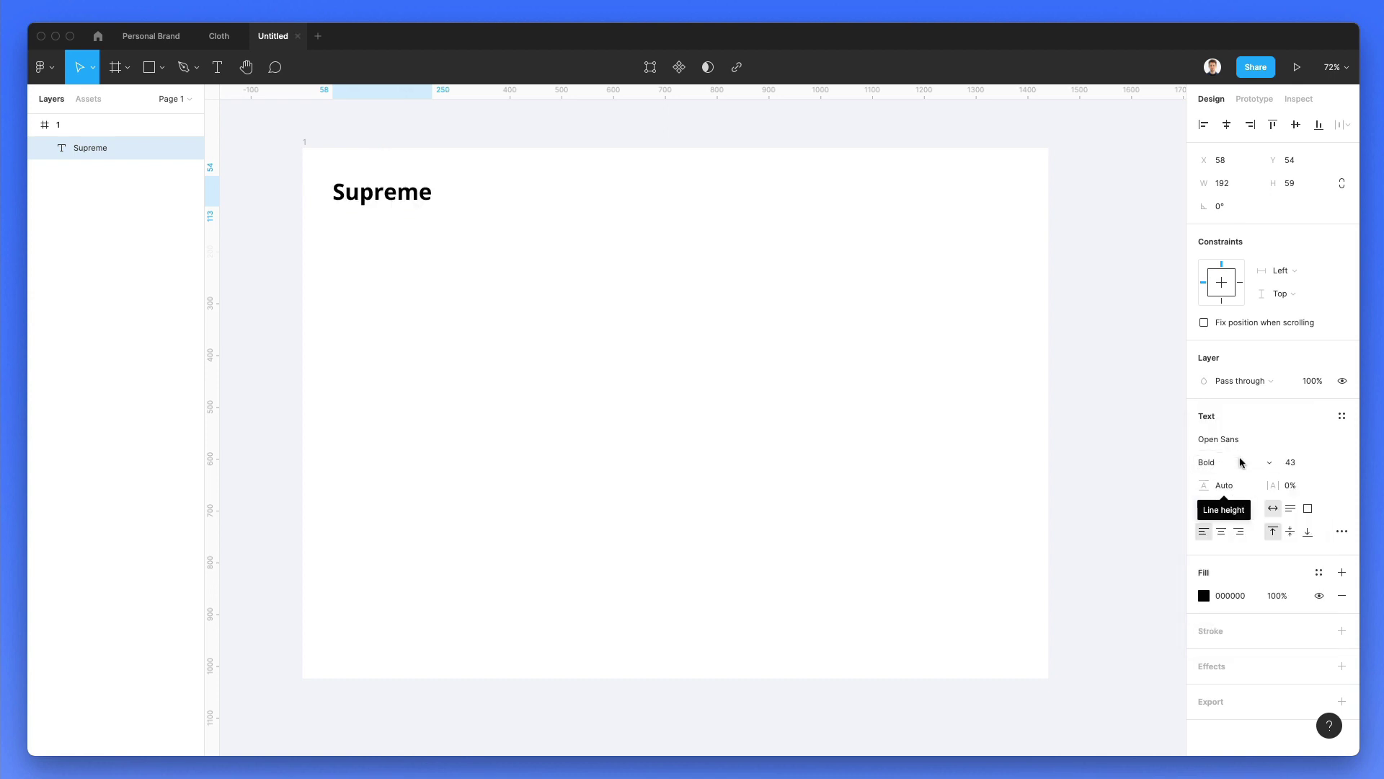
pyautogui.click(522, 308)
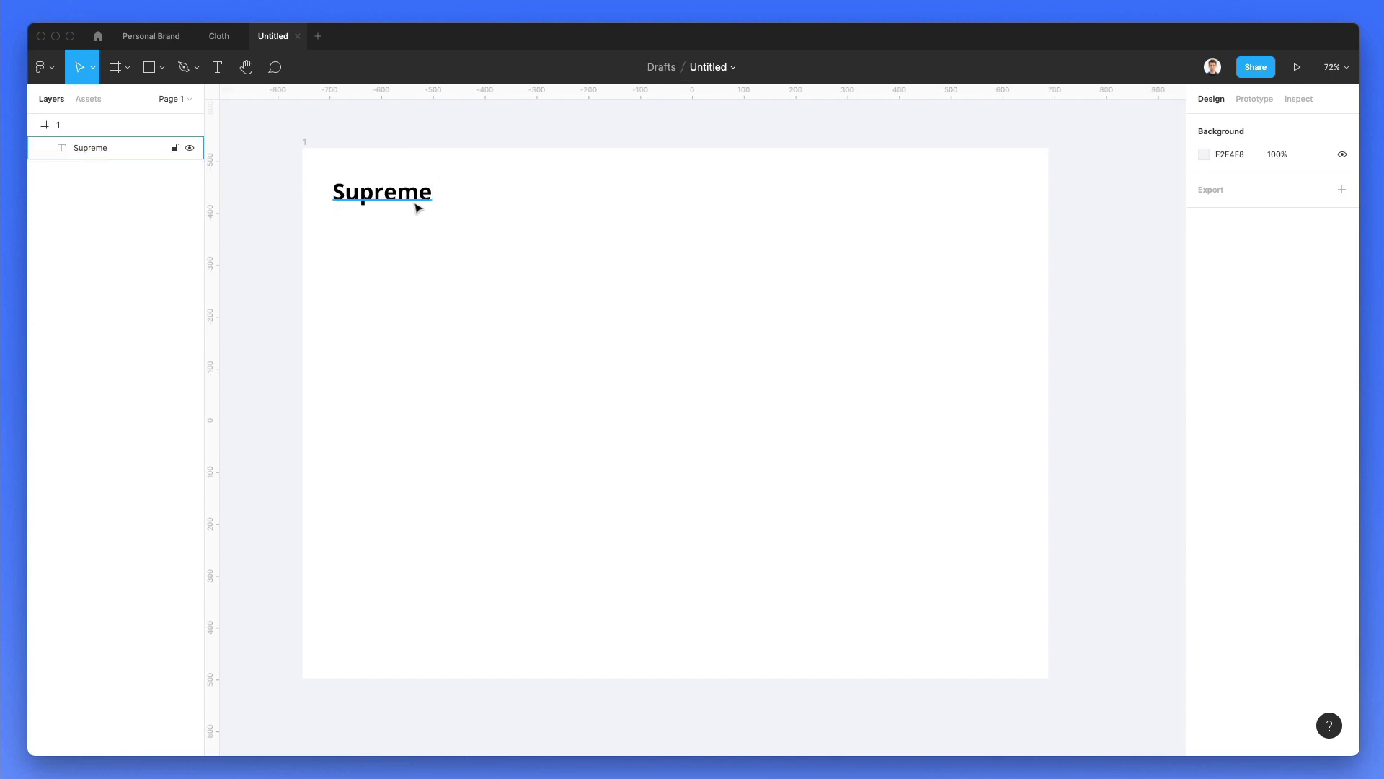
# Set the "Supreme" text's font size to 33 and move it up slightly to about X 57, Y 40
pyautogui.click(416, 204)
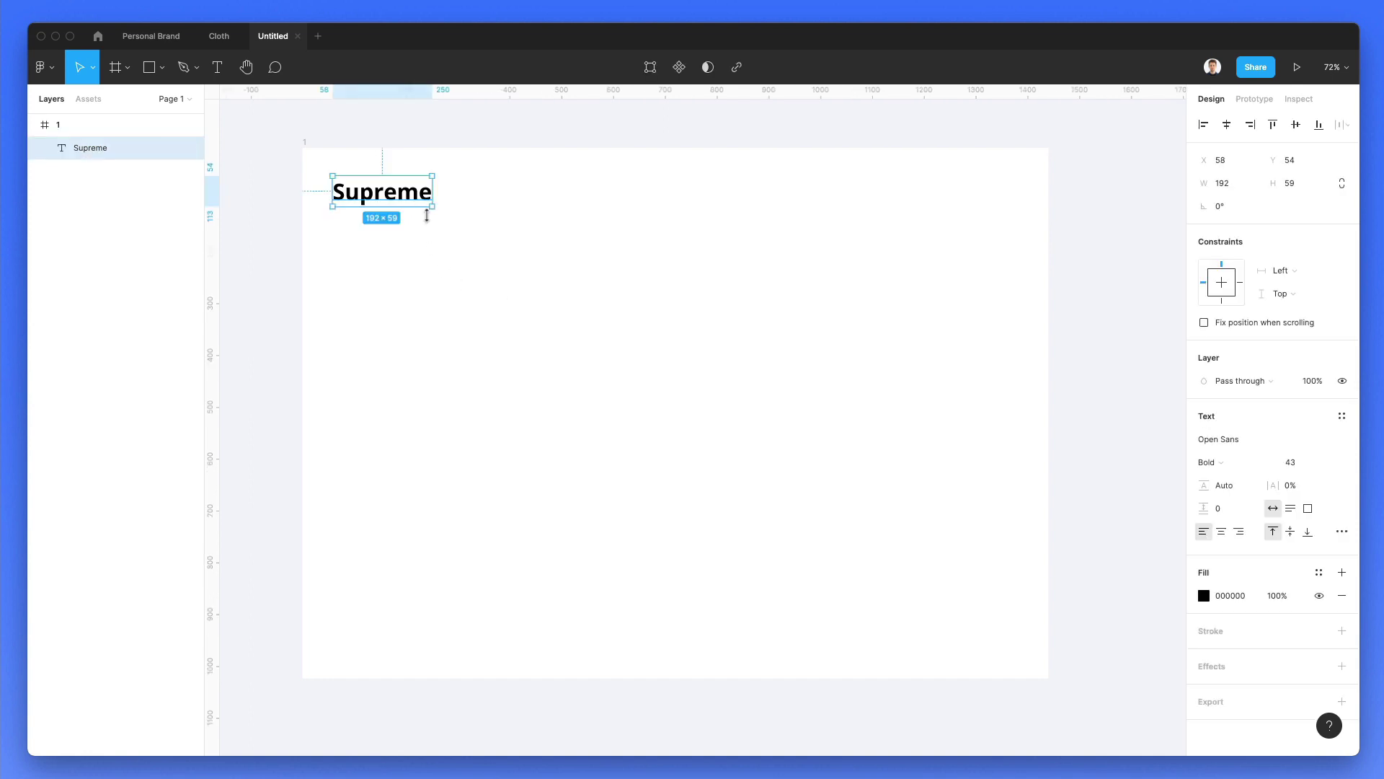
pyautogui.click(1298, 461)
pyautogui.write('33')
pyautogui.press('Return')
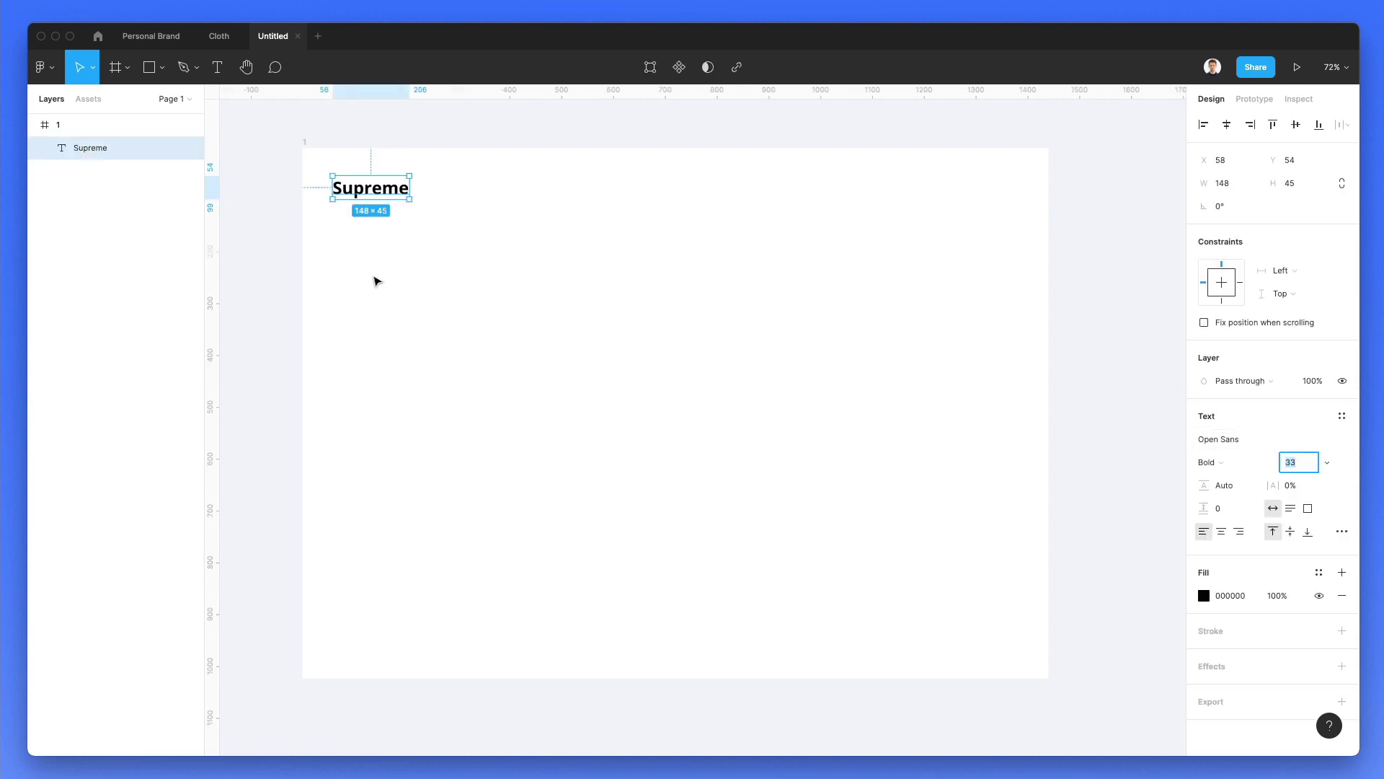
pyautogui.click(377, 278)
pyautogui.moveTo(373, 192); pyautogui.dragTo(371, 184)
pyautogui.click(426, 182)
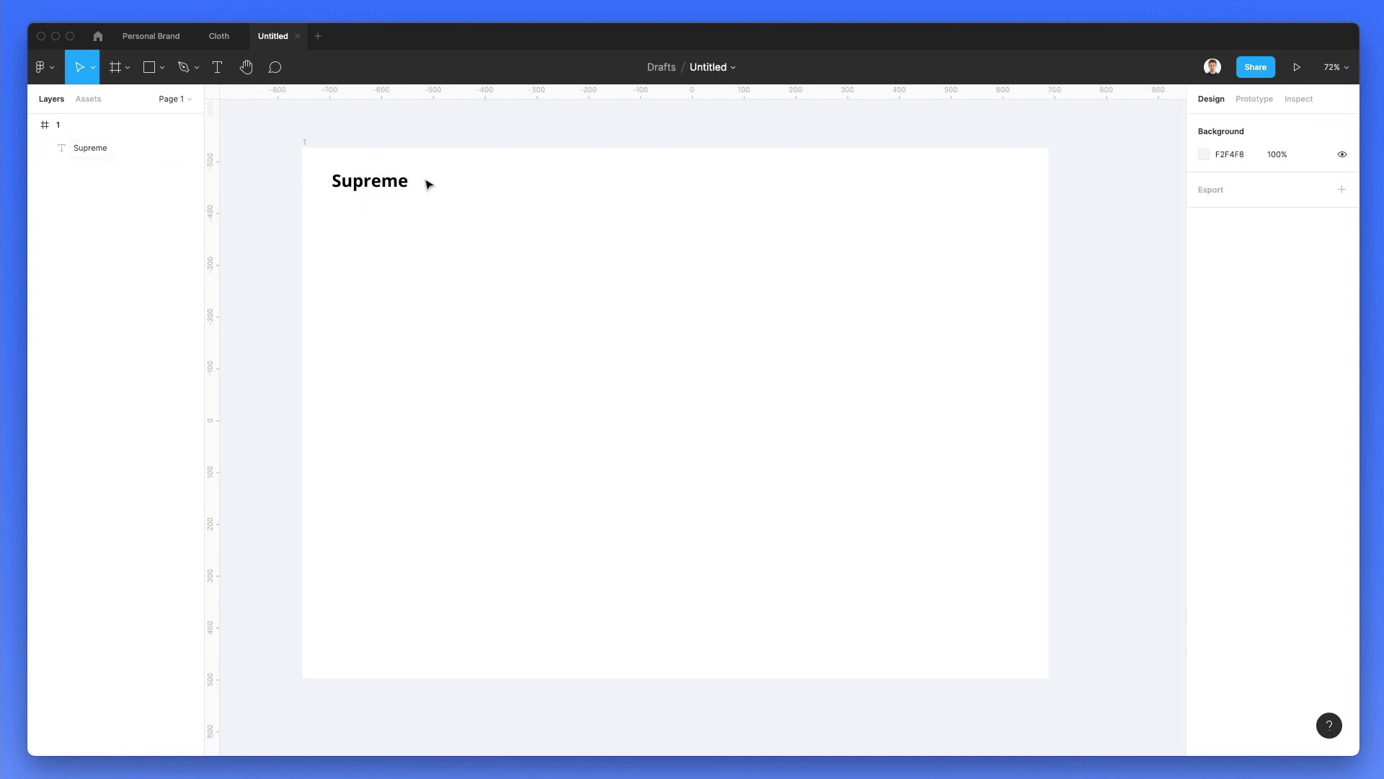
# Duplicate the "Supreme" text and place the copy level with the original, at about X 730 in the frame
pyautogui.click(372, 186)
pyautogui.click(417, 182)
pyautogui.click(398, 180)
pyautogui.press('super+v')
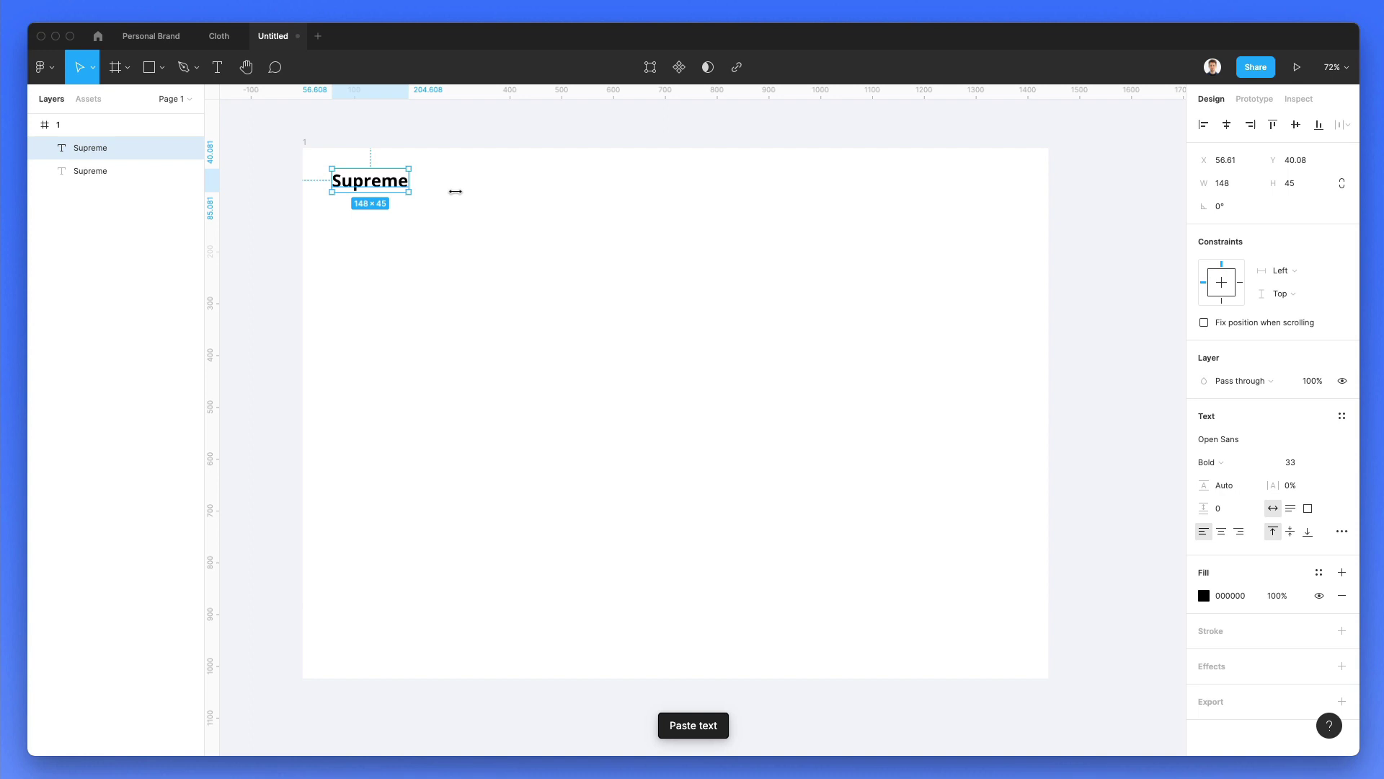
pyautogui.moveTo(364, 190); pyautogui.dragTo(749, 188)
# Set the copied "Supreme" text's font size to 14 and replace its wording with "About"
pyautogui.doubleClick(716, 183)
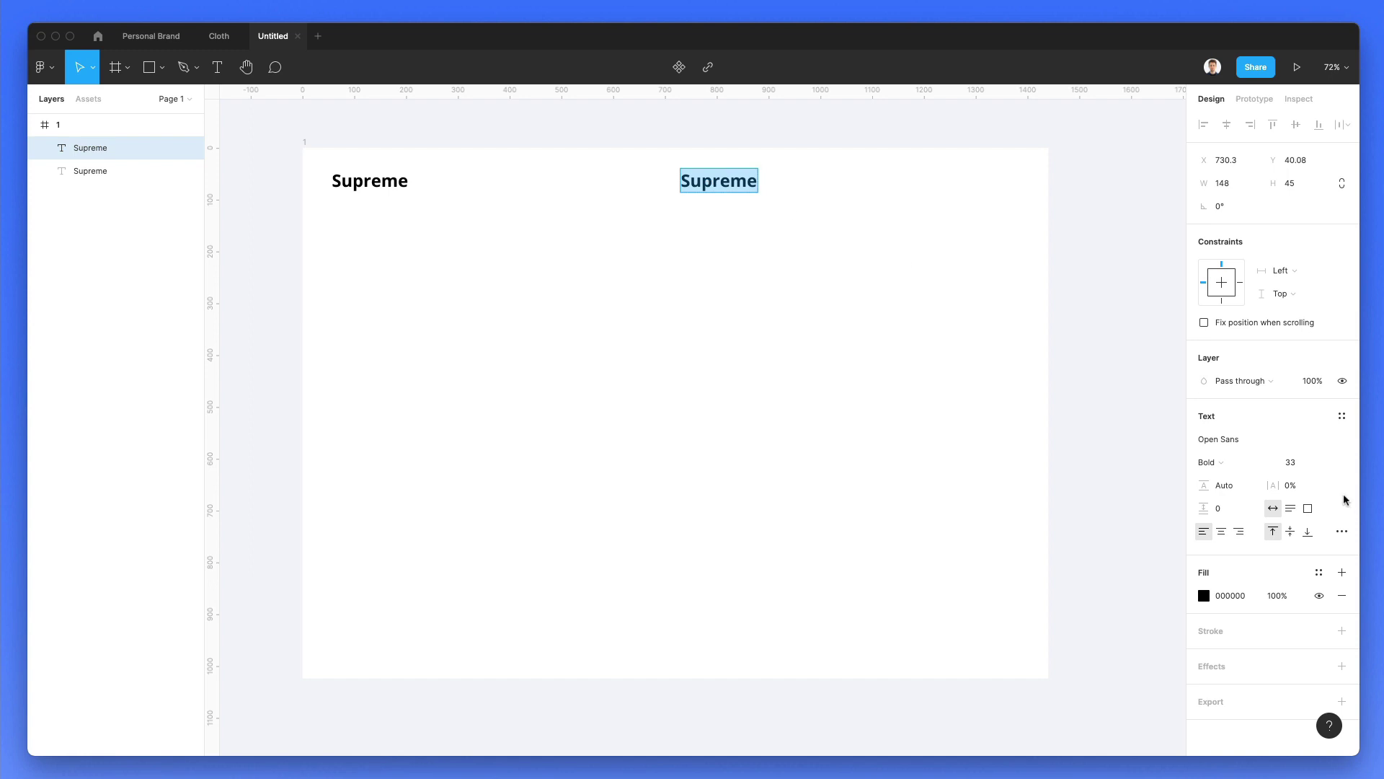
pyautogui.click(1291, 461)
pyautogui.write('13')
pyautogui.press('Return')
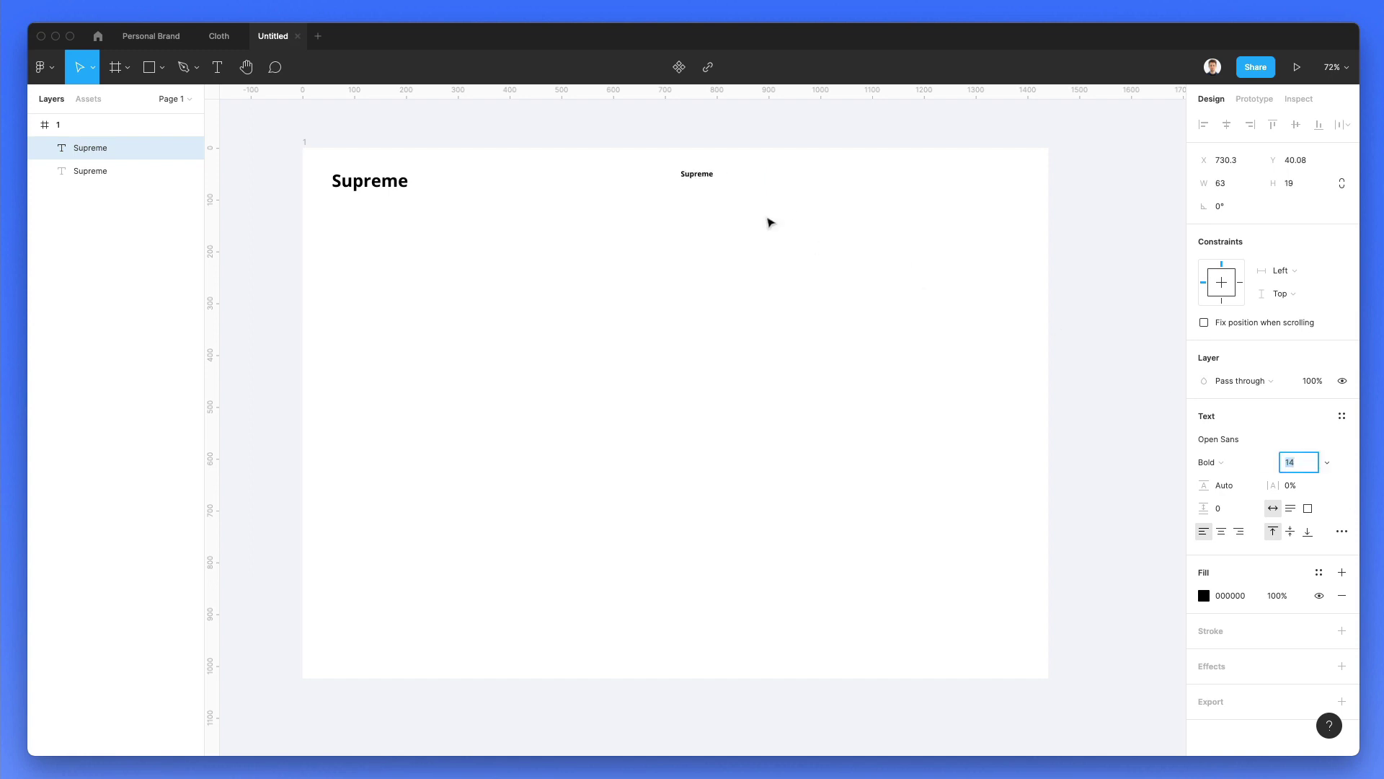
pyautogui.doubleClick(691, 174)
pyautogui.write('About')
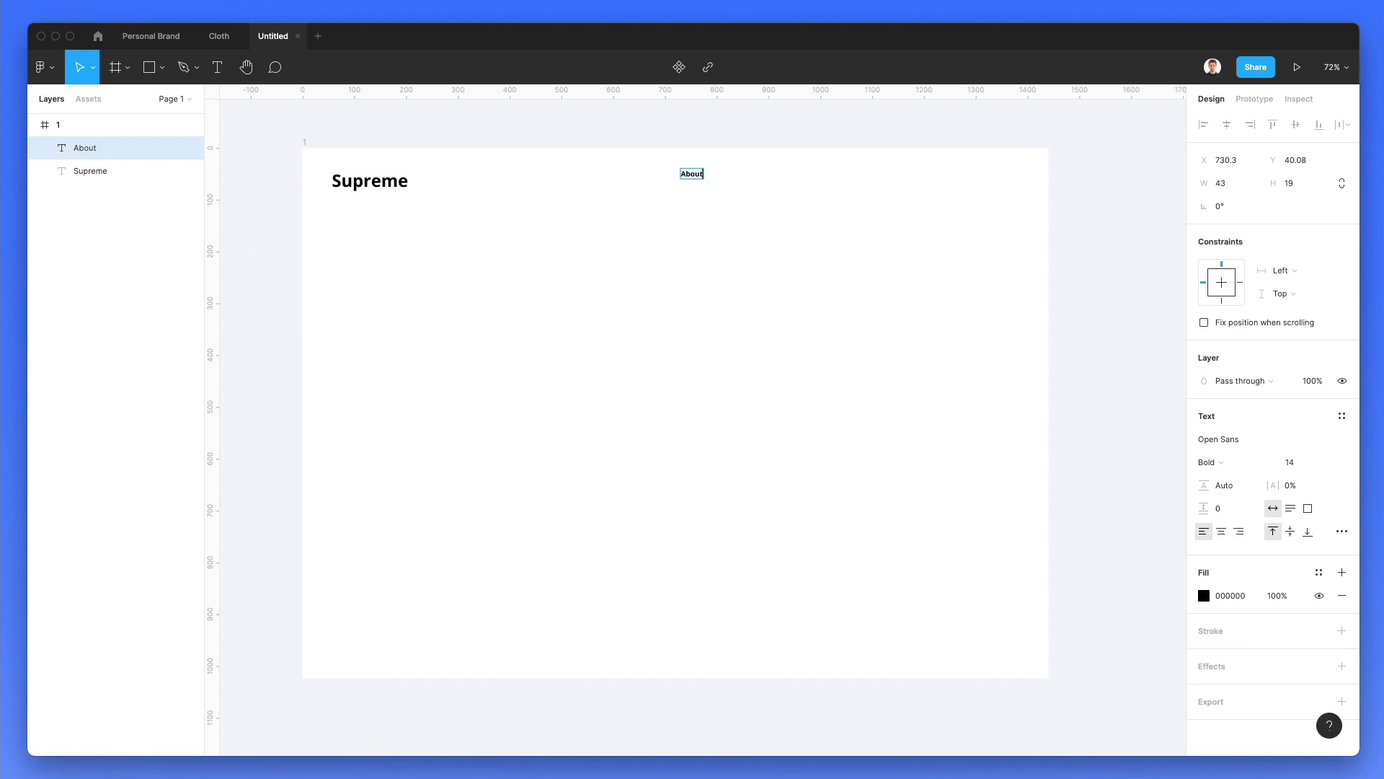
pyautogui.press('Escape')
# Lower "About" to about Y 56, level with the logo, and add three copies in a row to its right, about 121 px apart
pyautogui.scroll(5, 713, 187)
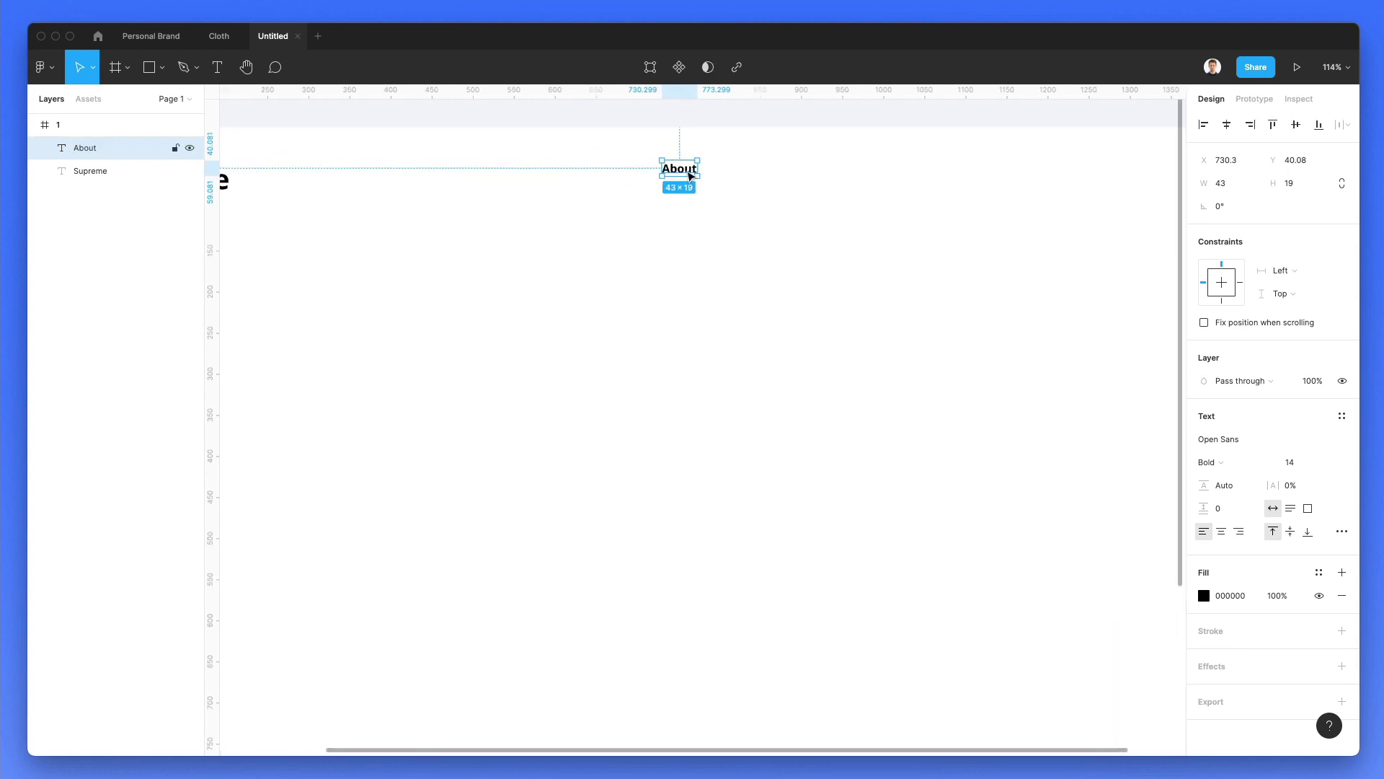
pyautogui.moveTo(691, 175); pyautogui.dragTo(773, 192)
pyautogui.press('super+d')
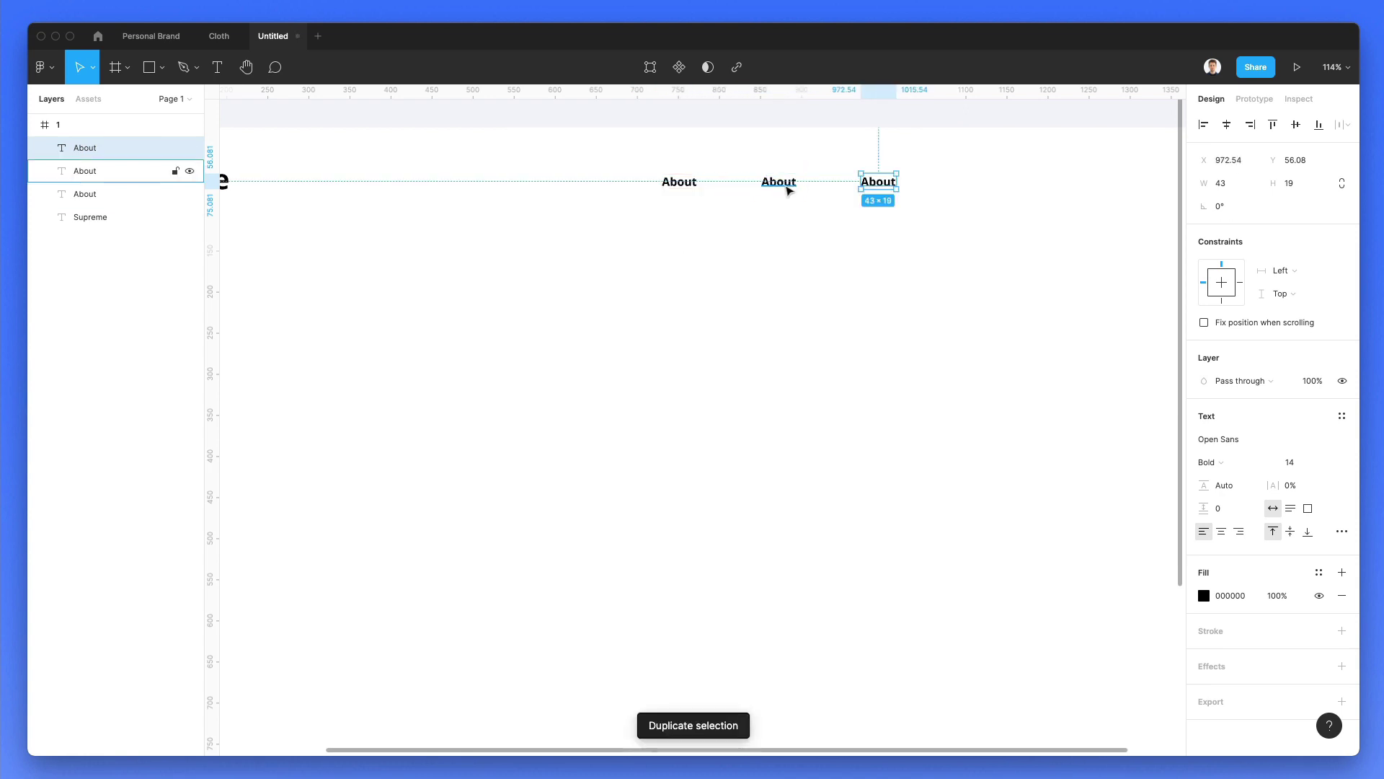
pyautogui.press('super+d')
# Replace the wording of the three "About" copies, in order, with "Services", "Portfolio" and "Contact Us"
pyautogui.click(780, 185)
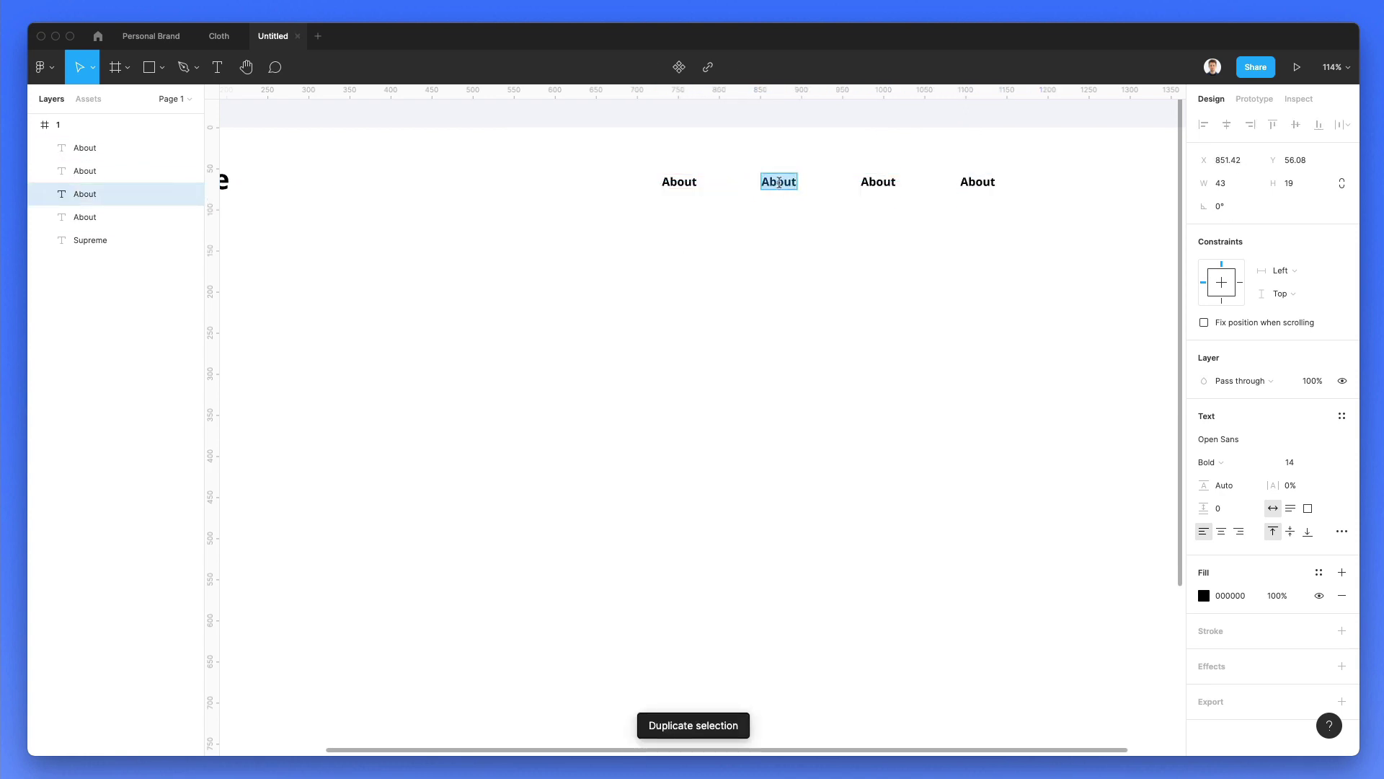
pyautogui.hscroll(5, 772, 223)
pyautogui.write('S')
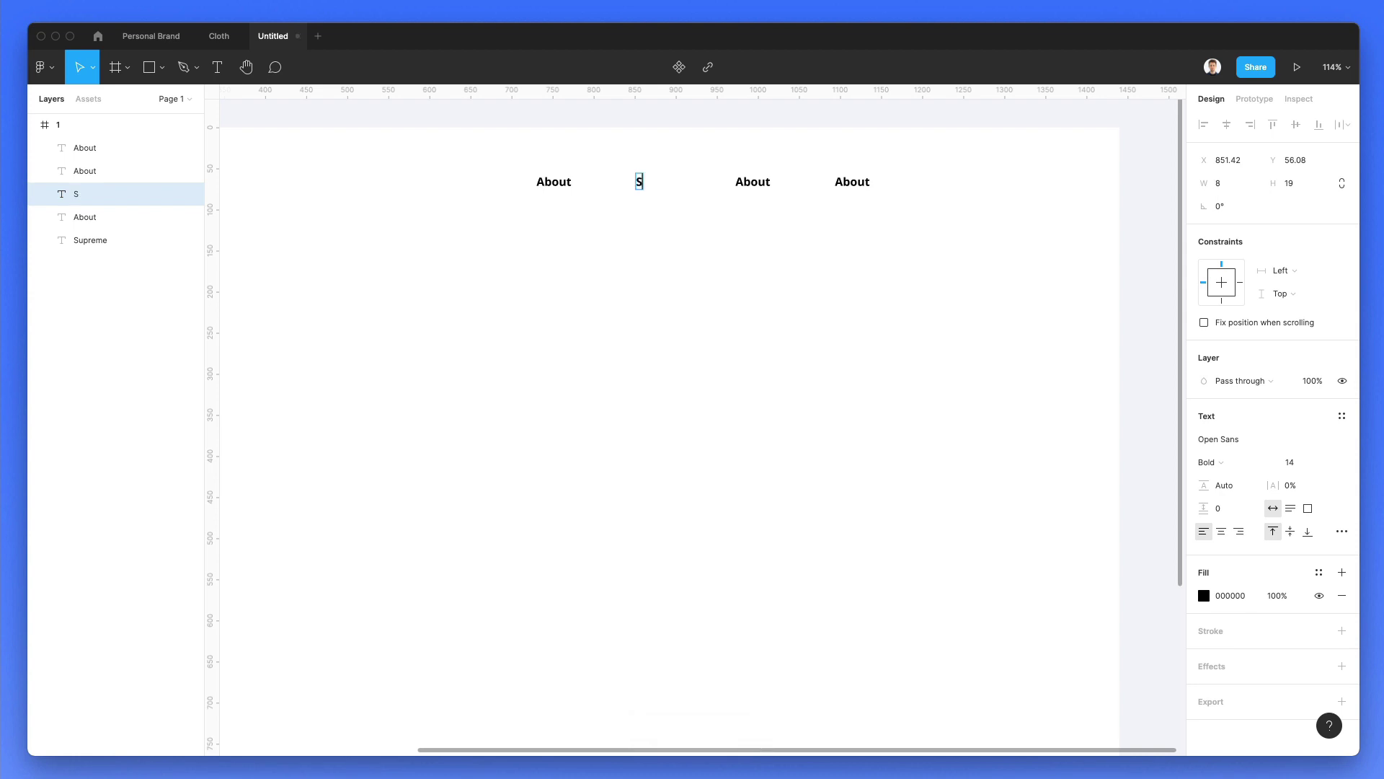
pyautogui.write('ervices')
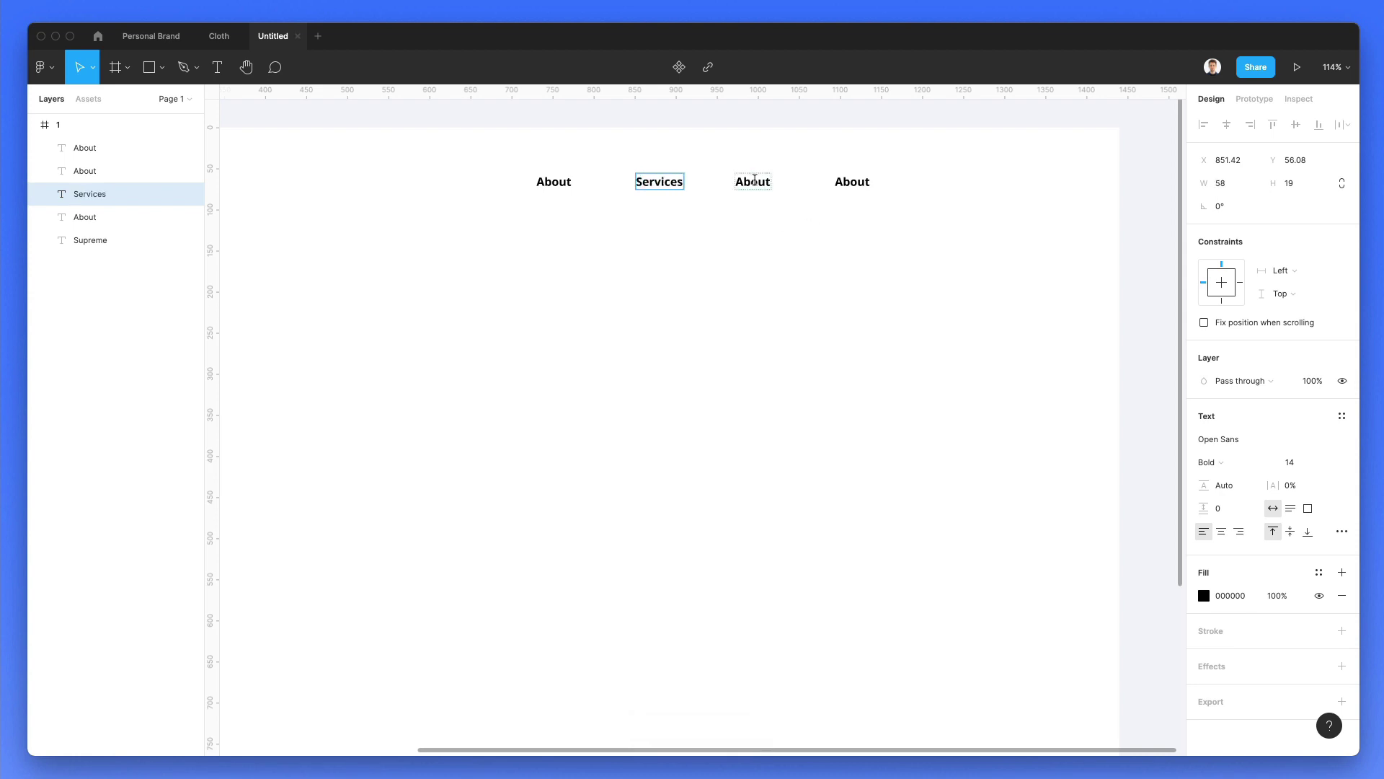
pyautogui.doubleClick(753, 182)
pyautogui.write('Portfolio')
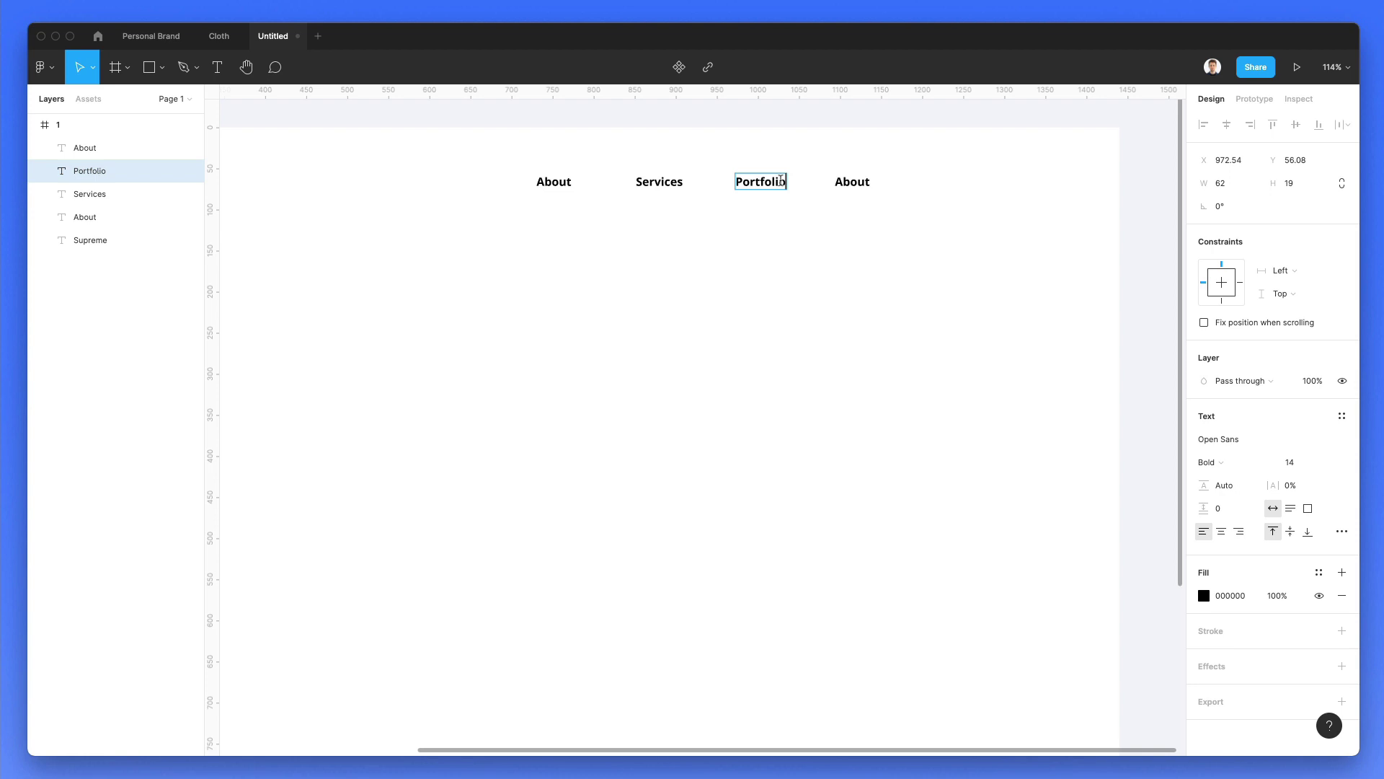
pyautogui.doubleClick(852, 182)
pyautogui.write('C')
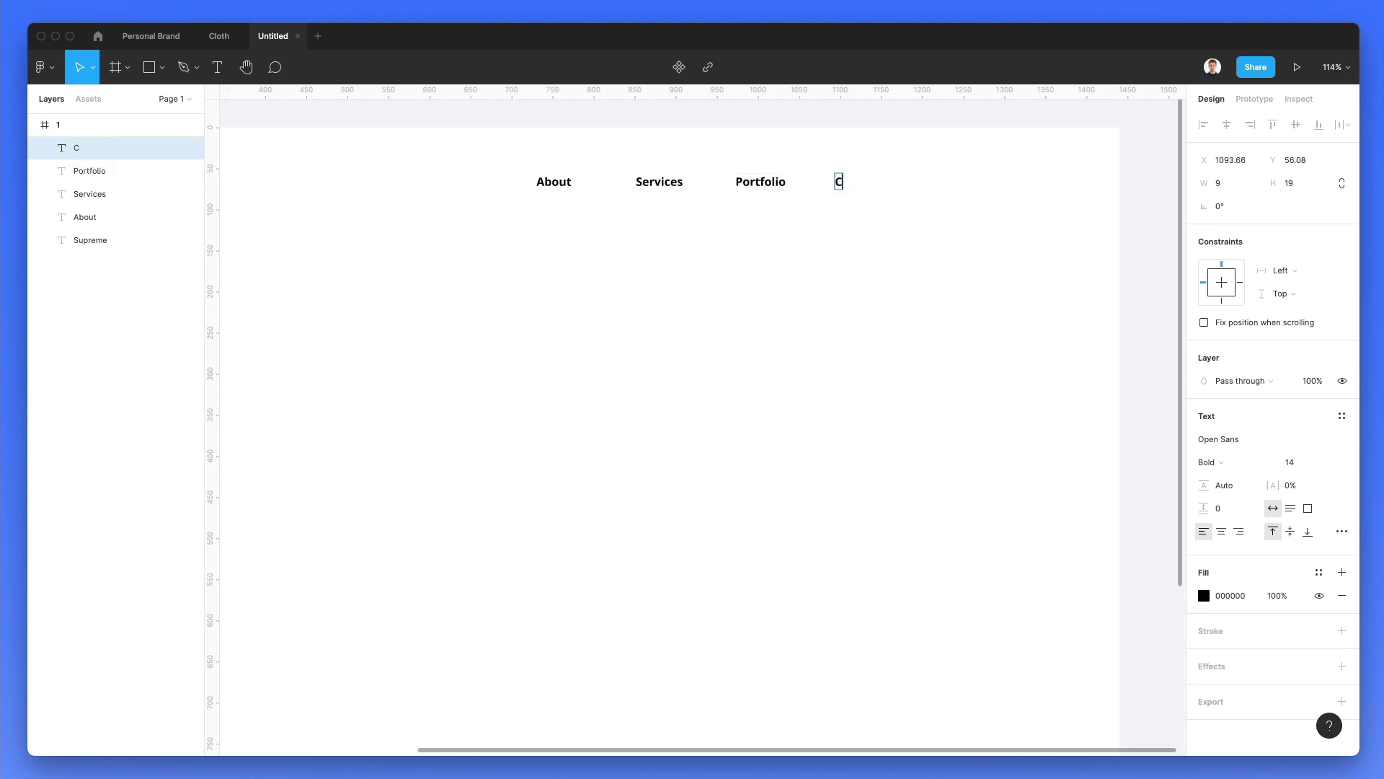
pyautogui.write('ontact Us')
pyautogui.press('Escape')
# Duplicate "Contact Us" to about X 1248 at the same height and change the copy's text to "Get Started"
pyautogui.scroll(-3, 739, 312)
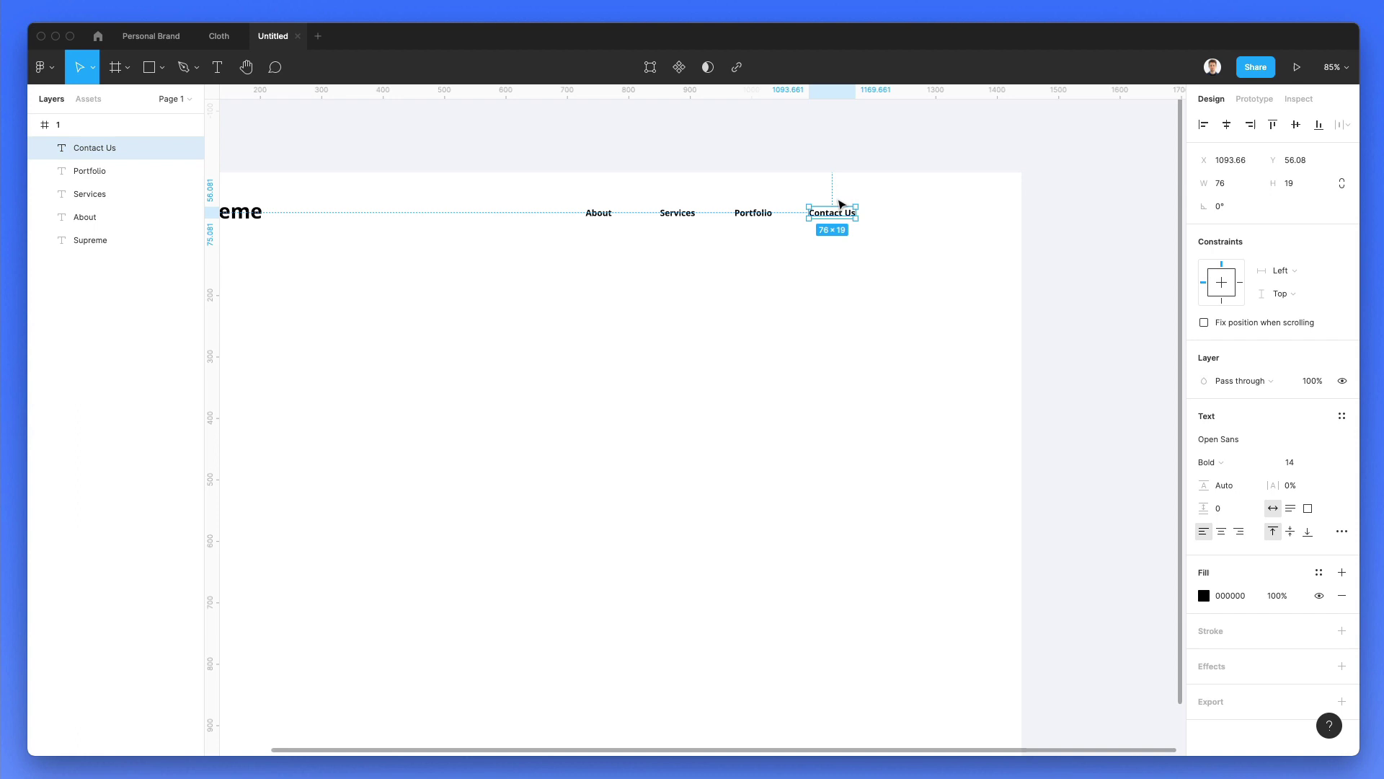
pyautogui.moveTo(835, 216); pyautogui.dragTo(930, 224)
pyautogui.doubleClick(933, 214)
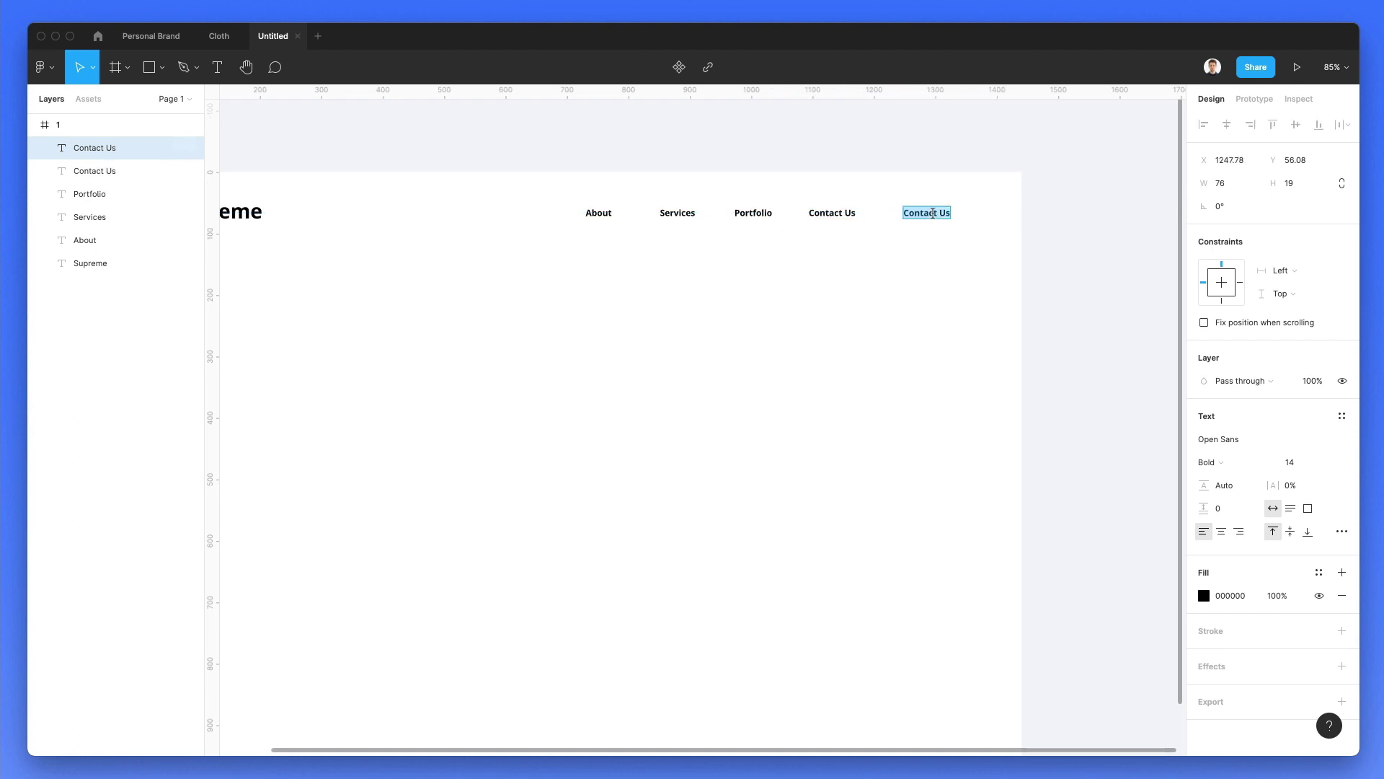
pyautogui.write('Get')
pyautogui.press('BackSpace')
pyautogui.click(932, 249)
# Move "Get Started" right to about X 1277 and draw a rectangle of about 142 × 50 behind it
pyautogui.scroll(5, 950, 188)
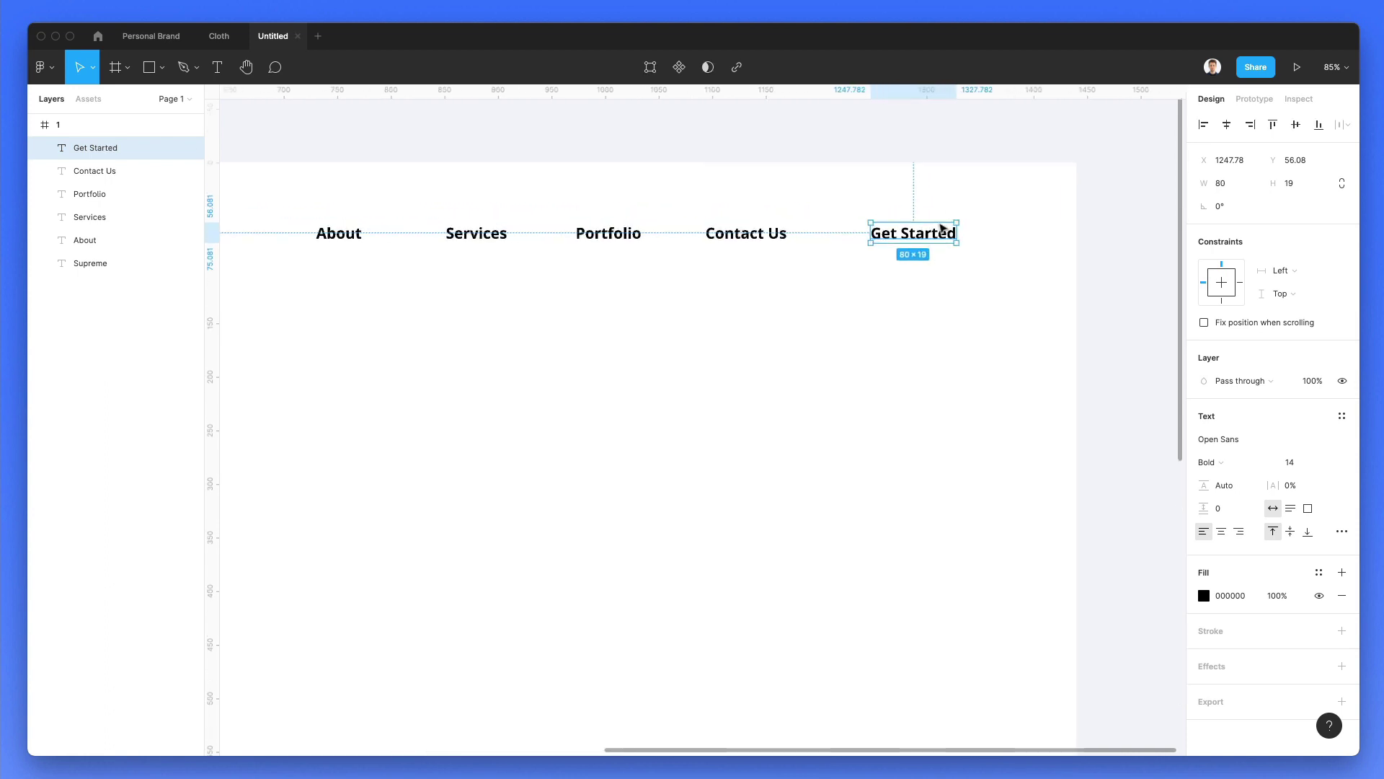
pyautogui.moveTo(939, 237); pyautogui.dragTo(971, 242)
pyautogui.click(966, 293)
pyautogui.press('r')
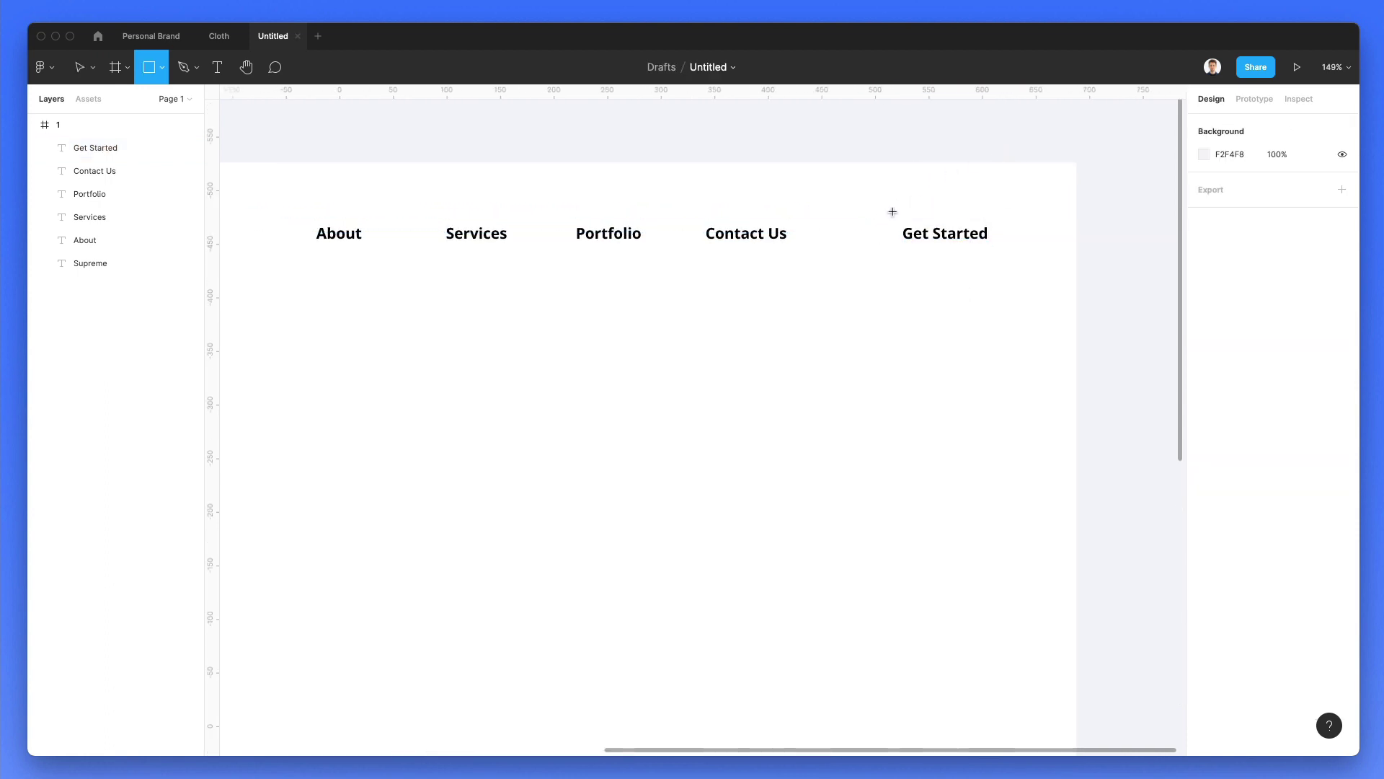
pyautogui.moveTo(882, 207); pyautogui.dragTo(1005, 238)
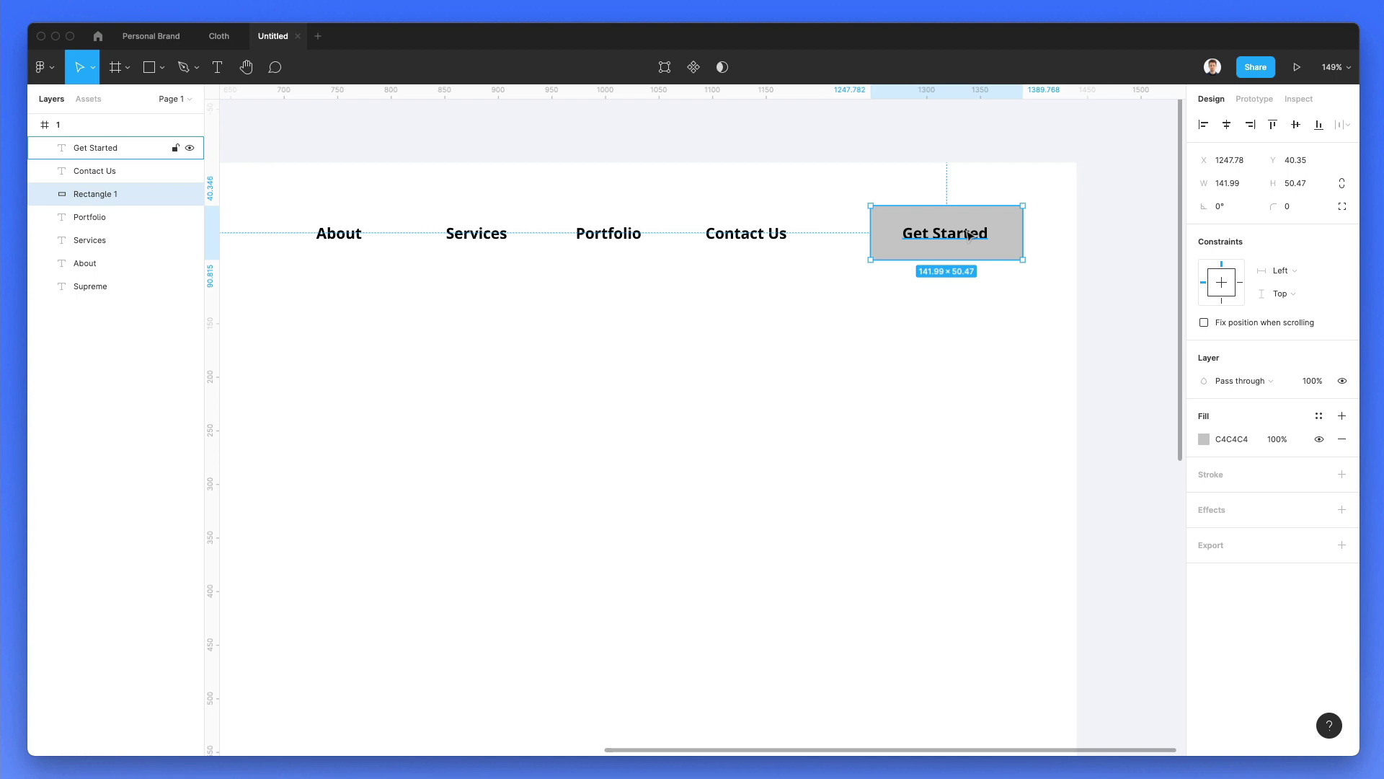
# Fill the rectangle with black 000000 and the "Get Started" text with white FFFFFF by sampling colours from the canvas
pyautogui.press('i')
pyautogui.click(969, 235)
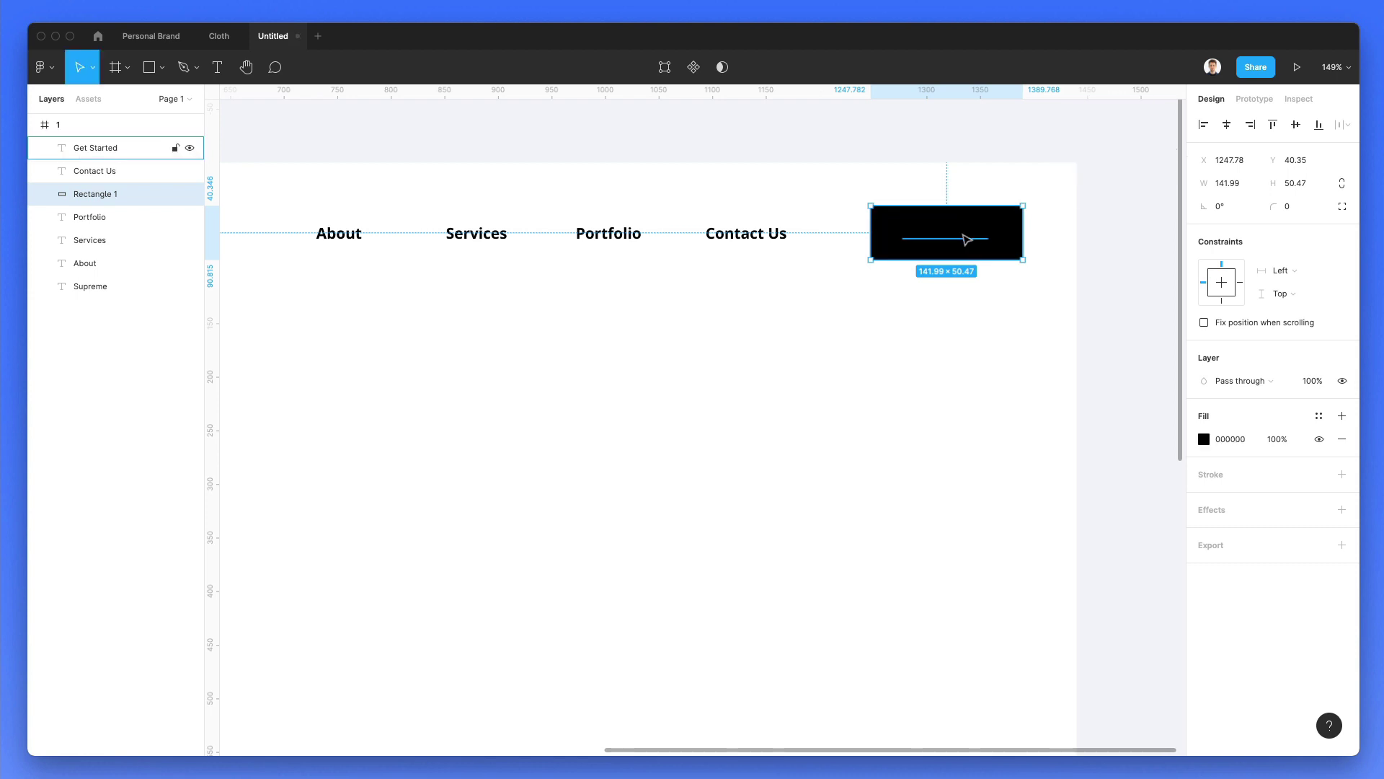
pyautogui.click(966, 235)
pyautogui.press('i')
pyautogui.click(944, 195)
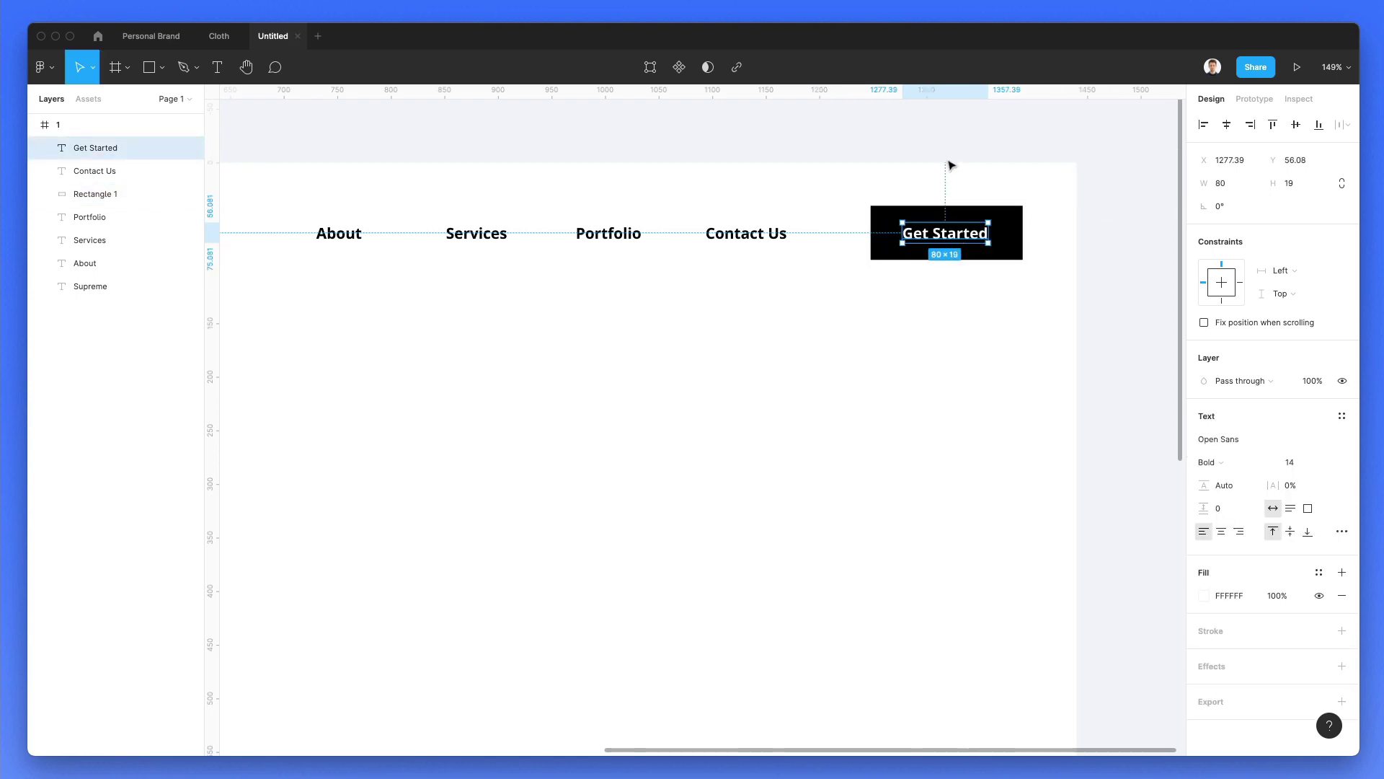
# Nudge the black rectangle to X 1246.78, Y 42.35 and shrink it around "Get Started" to about 124 × 44
pyautogui.click(1005, 246)
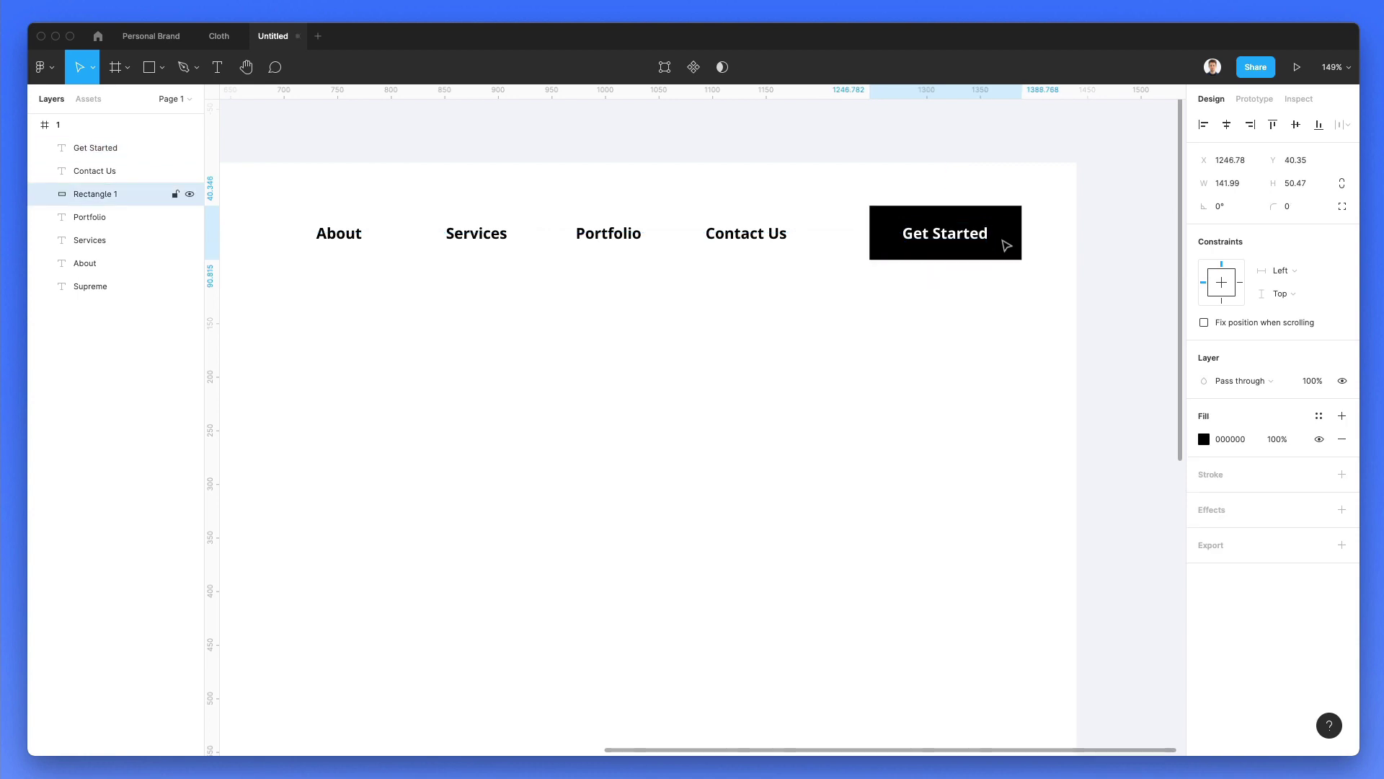
pyautogui.press('Down')
pyautogui.press('Down')
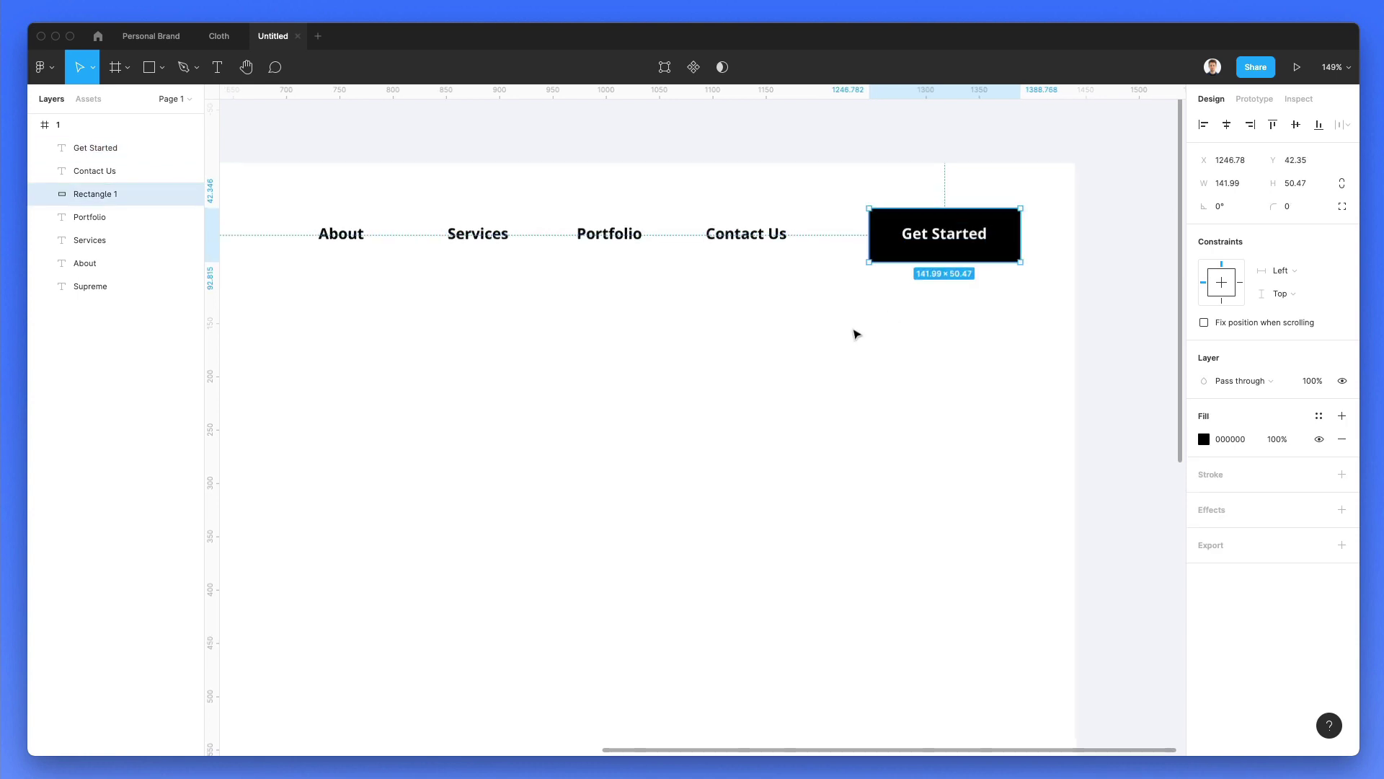
pyautogui.scroll(-3, 858, 328)
pyautogui.scroll(3, 885, 252)
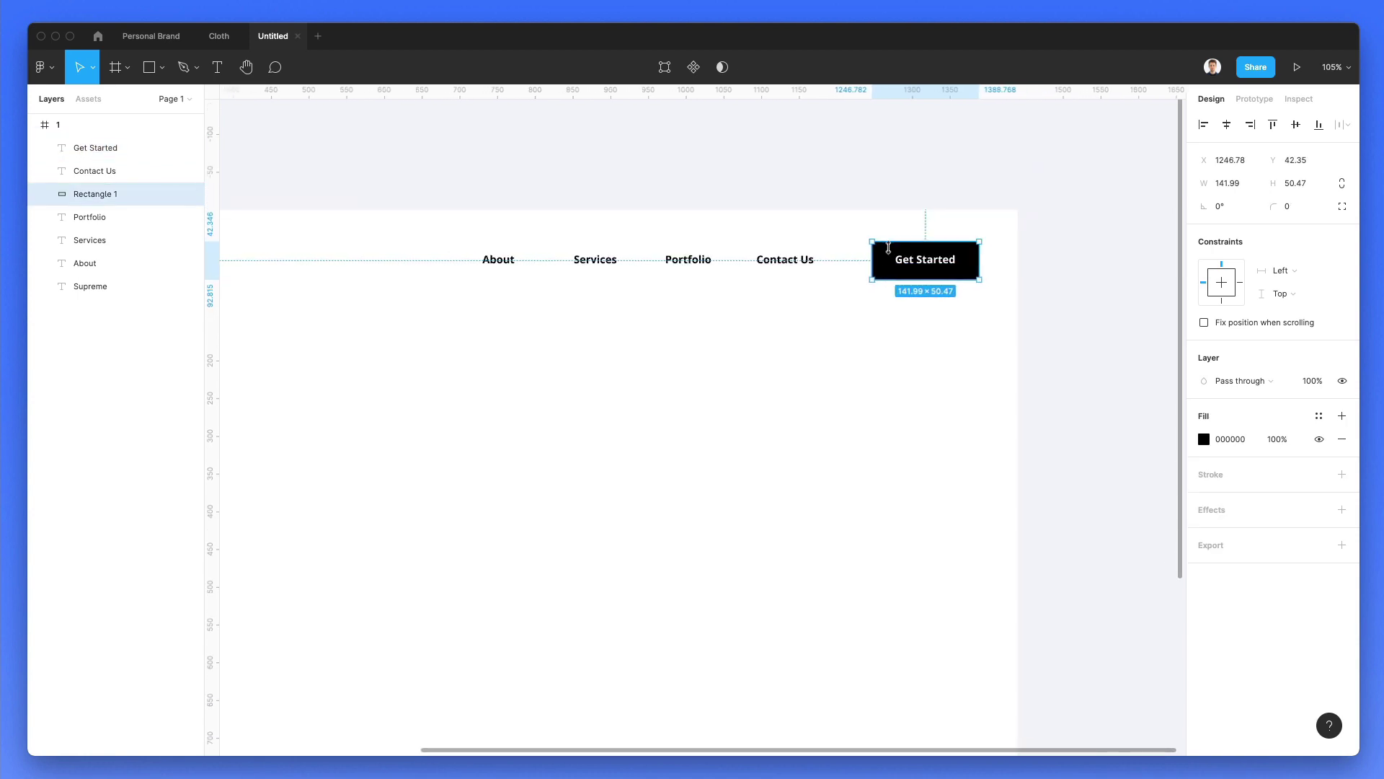
pyautogui.scroll(2, 946, 353)
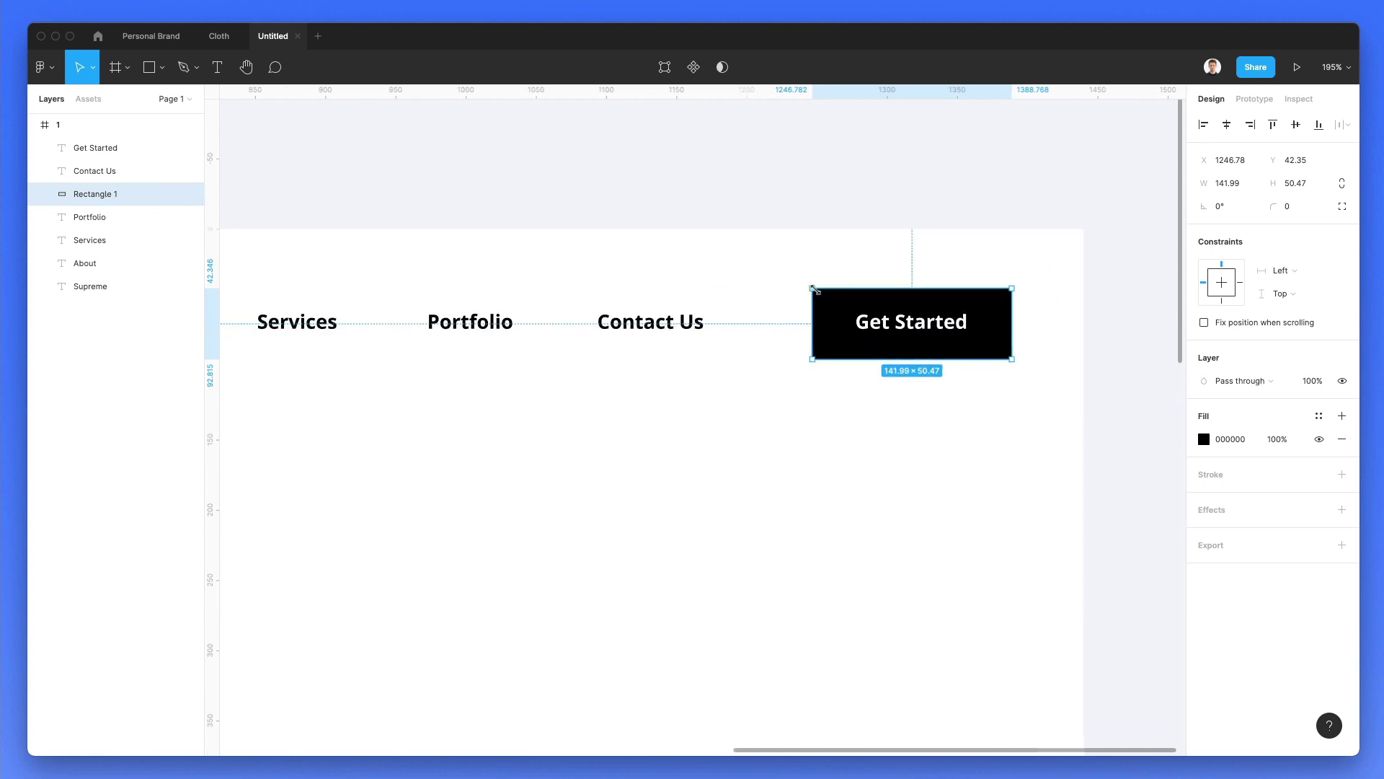
pyautogui.moveTo(812, 288); pyautogui.dragTo(826, 292)
pyautogui.scroll(-3, 848, 277)
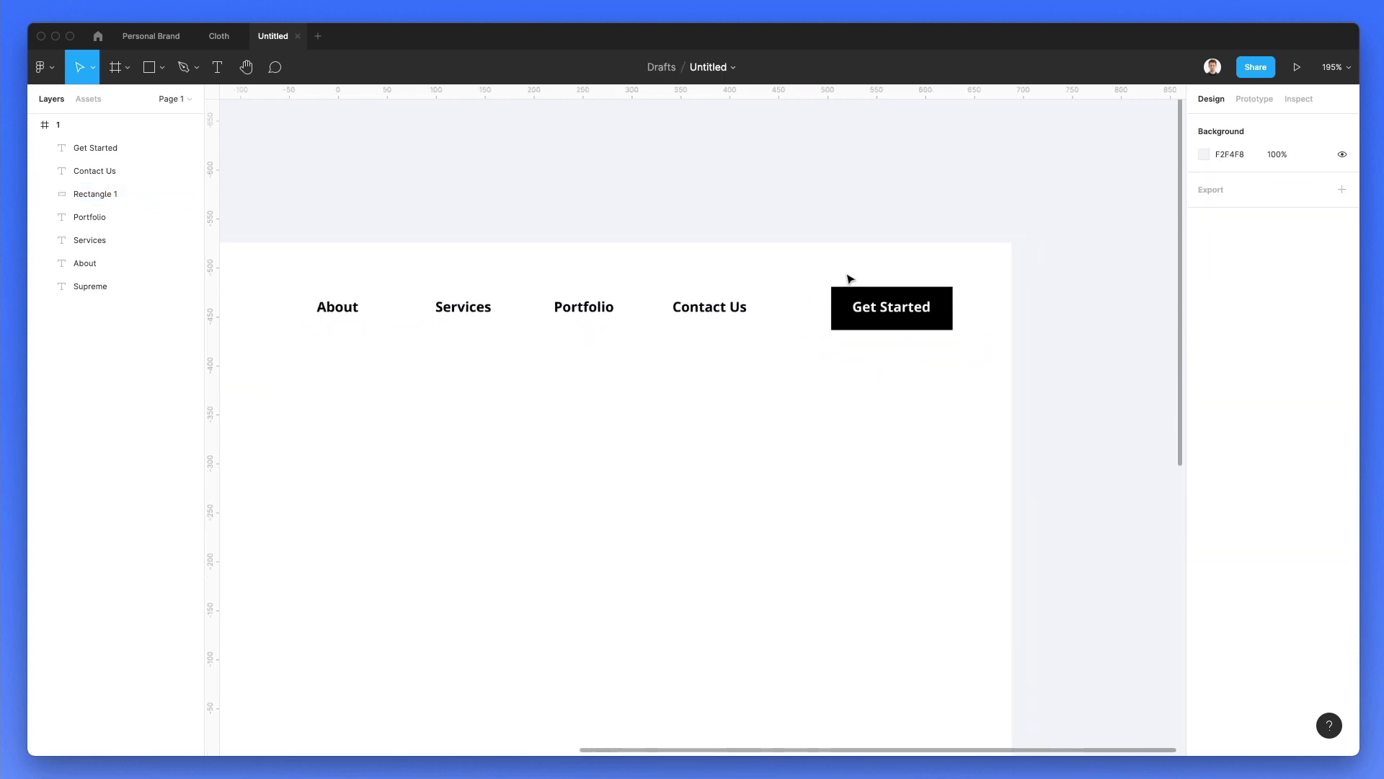
# Combine the "Get Started" text and its black rectangle into one button with auto layout
pyautogui.moveTo(847, 269); pyautogui.dragTo(927, 340)
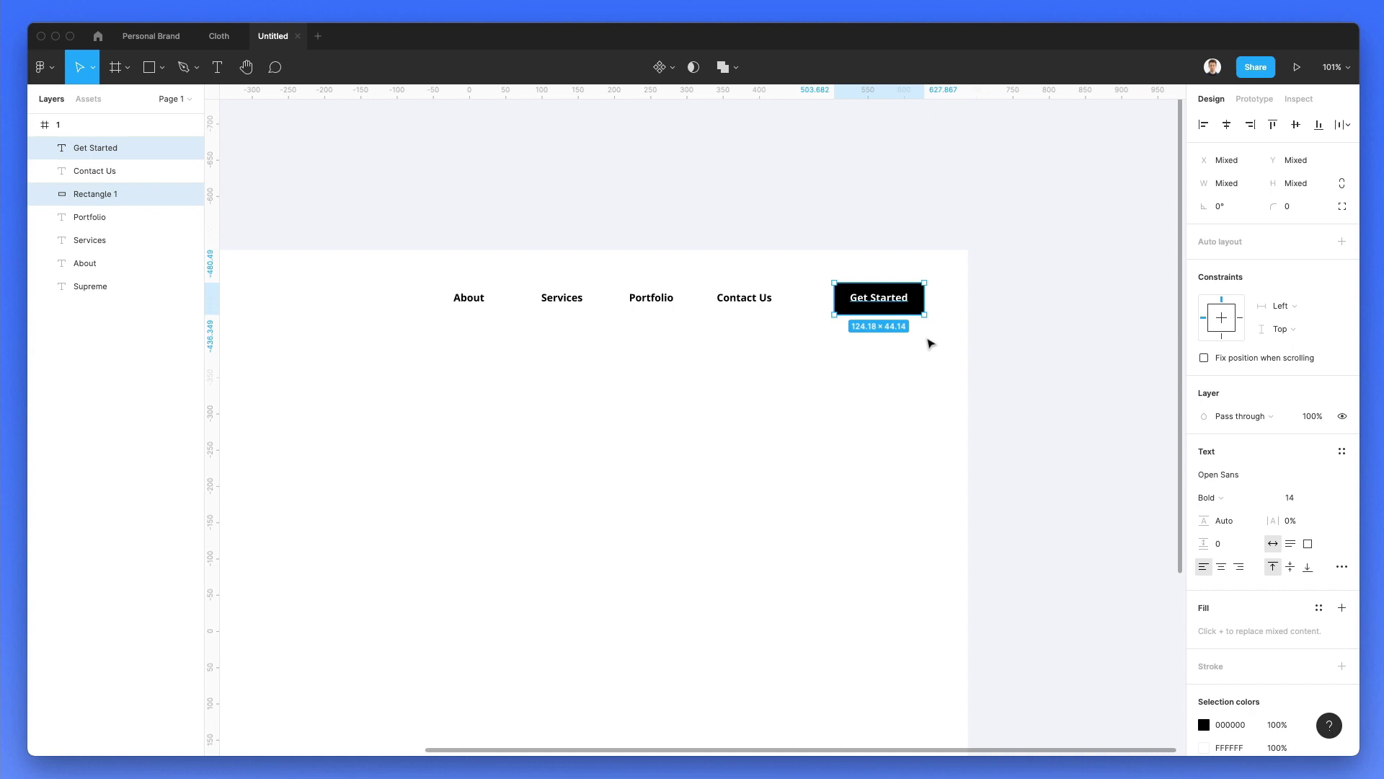
pyautogui.hscroll(-3, 937, 338)
pyautogui.click(1342, 243)
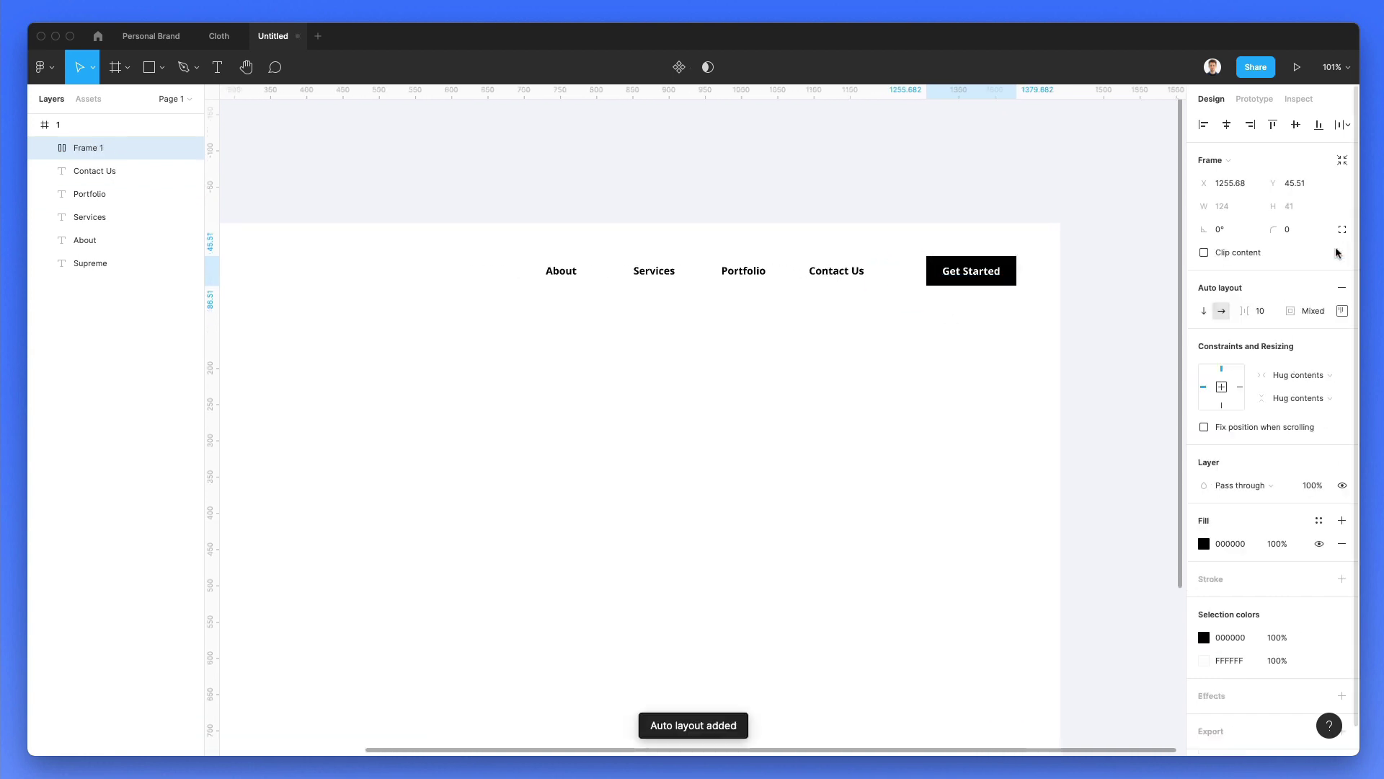
pyautogui.click(877, 332)
# Set the font weight of the About, Services, Portfolio and Contact Us links to Semibold
pyautogui.hscroll(-1, 875, 334)
pyautogui.hscroll(-5, 875, 334)
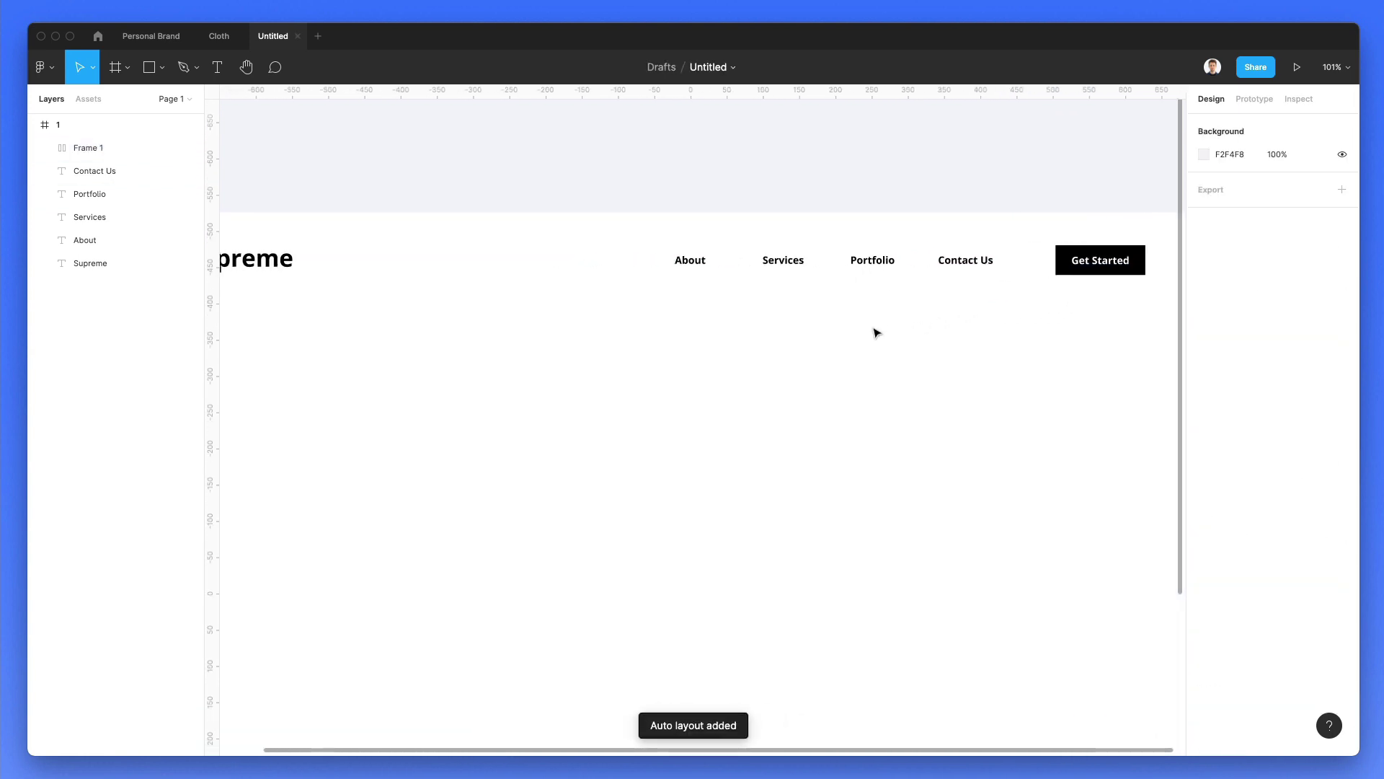
pyautogui.scroll(-2, 875, 334)
pyautogui.scroll(-3, 875, 334)
pyautogui.scroll(-1, 875, 333)
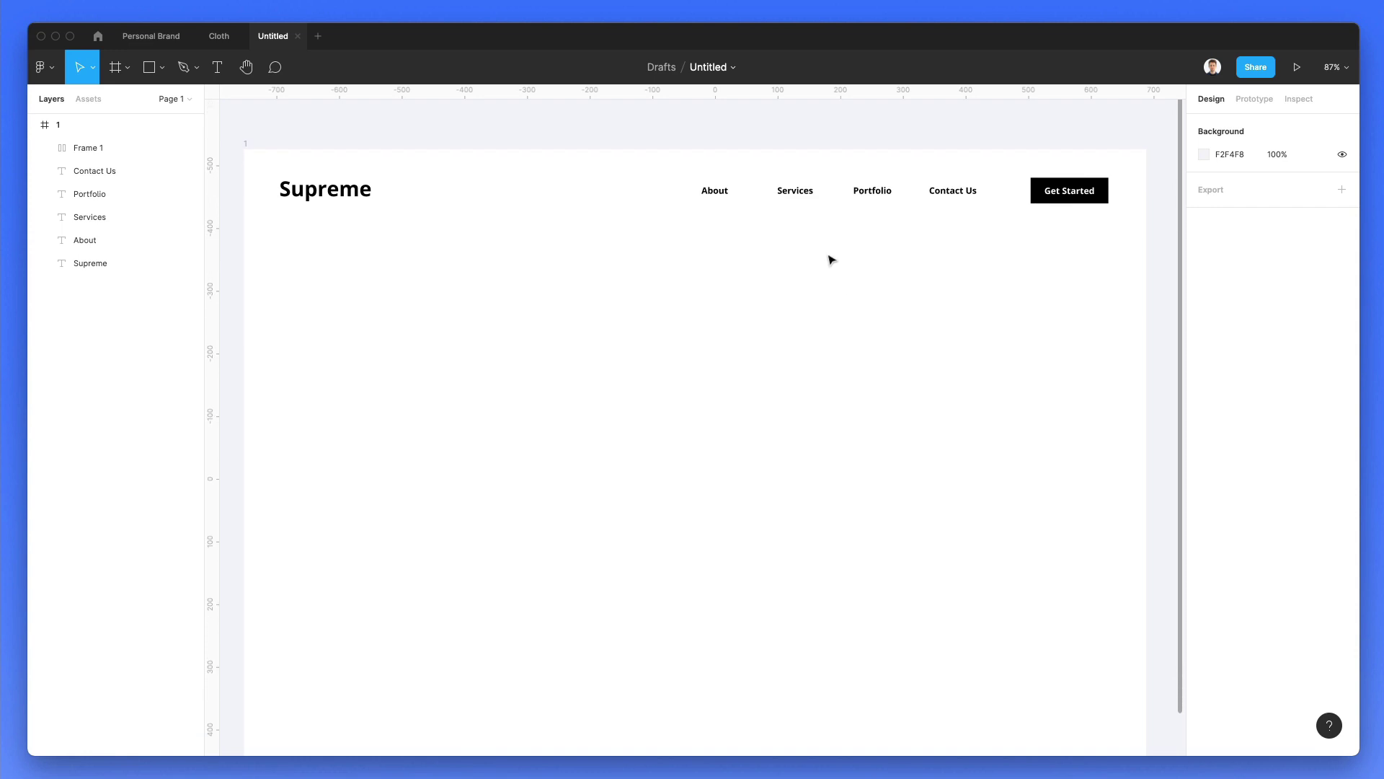
pyautogui.scroll(-2, 820, 267)
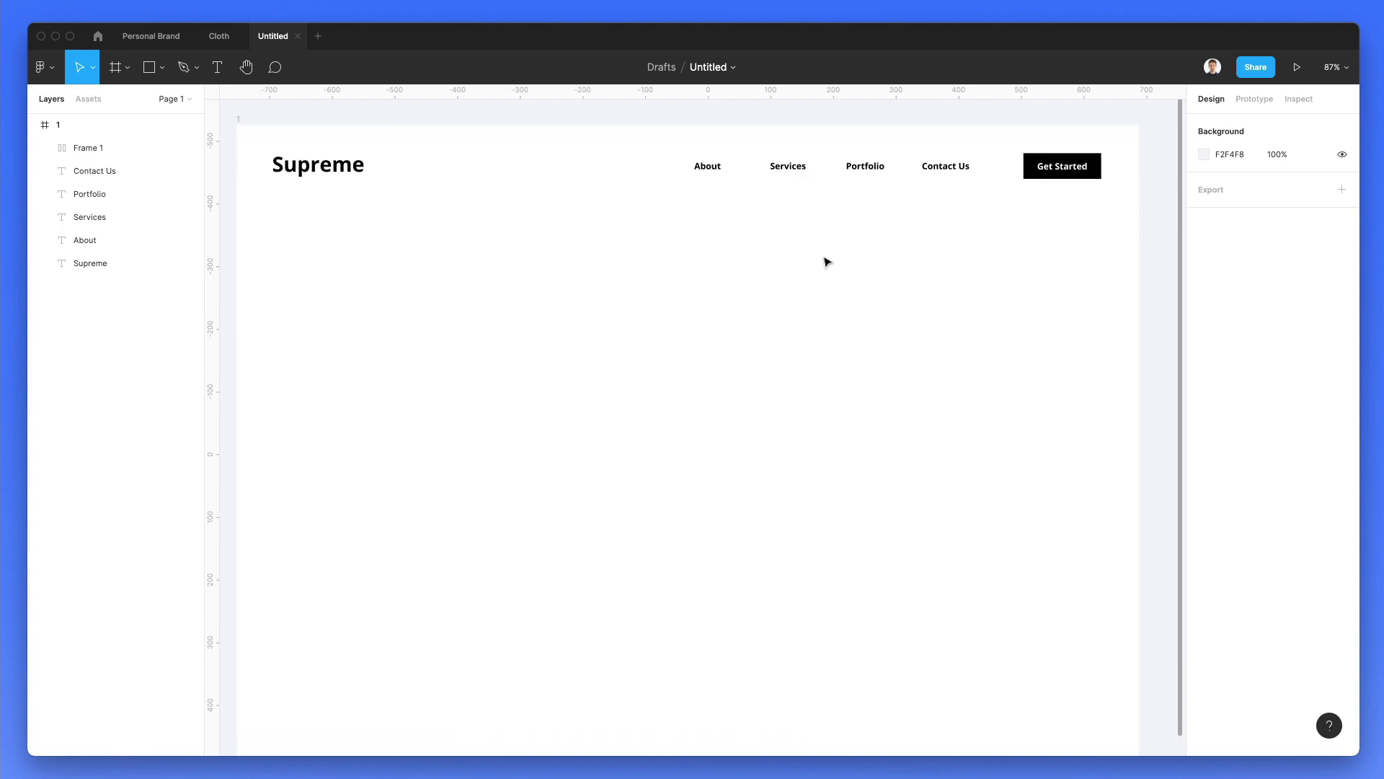
pyautogui.hscroll(-2, 817, 272)
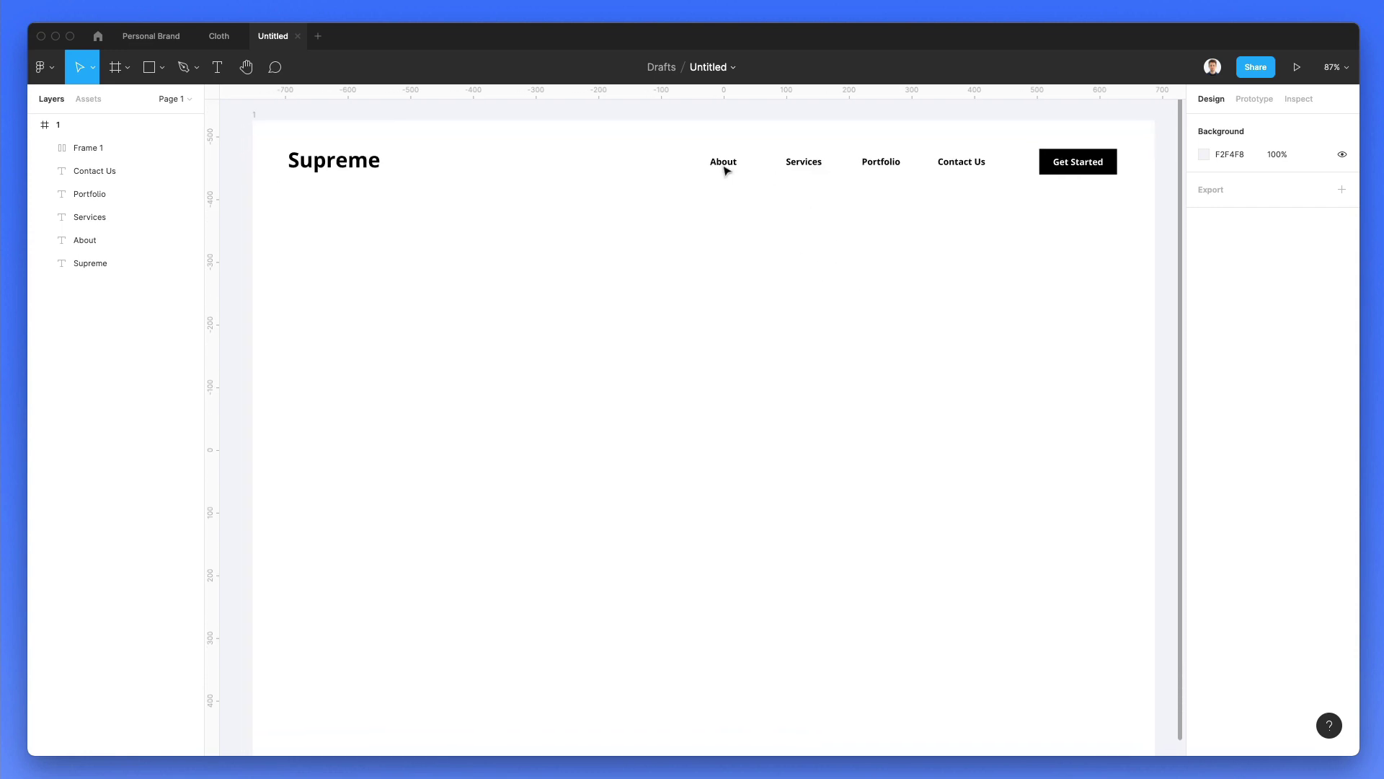
pyautogui.moveTo(651, 143); pyautogui.dragTo(973, 196)
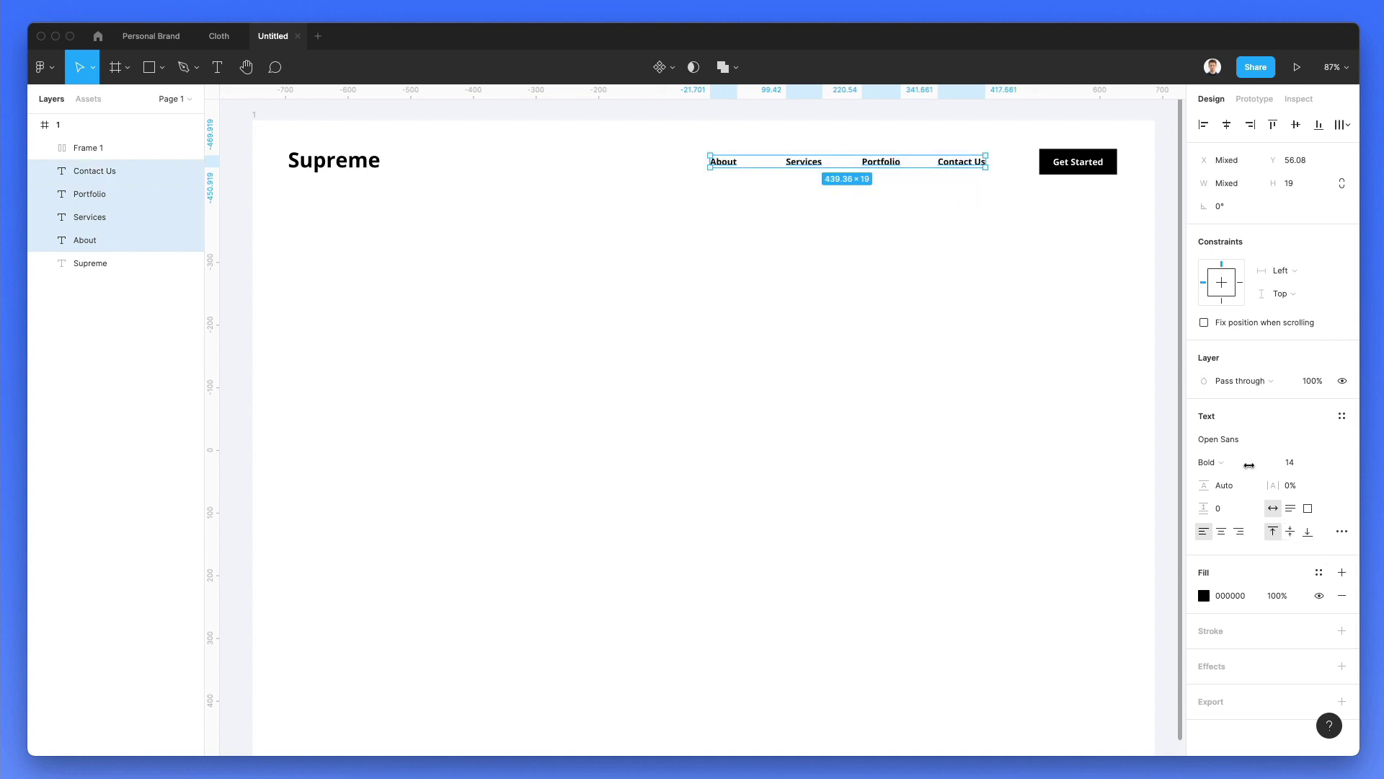
pyautogui.click(1245, 463)
pyautogui.click(1249, 448)
# Shift the four navigation links right by about 13 px and nudge the "Get Started" button down slightly
pyautogui.hotkey('shift', 'Right')
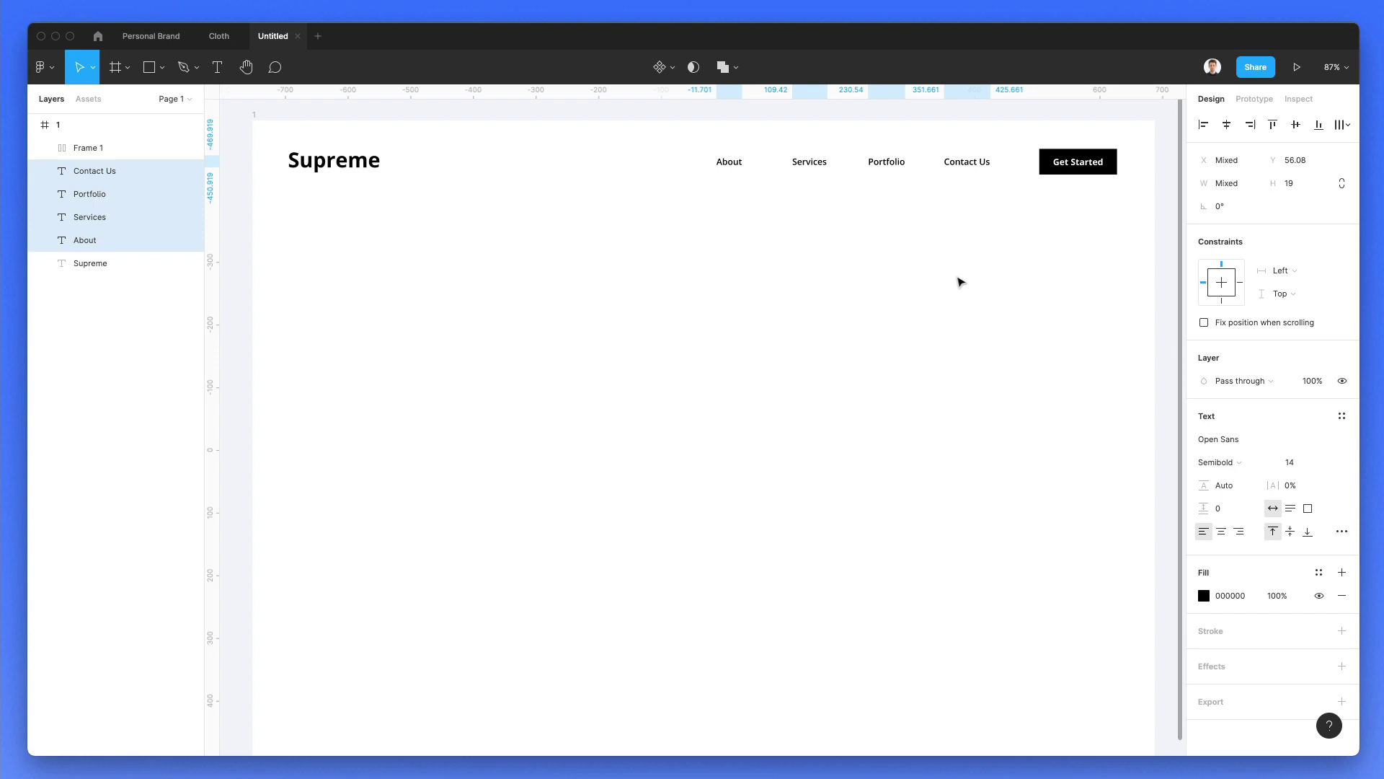
pyautogui.press('Right')
pyautogui.press('Right')
pyautogui.press('Right')
pyautogui.click(1060, 167)
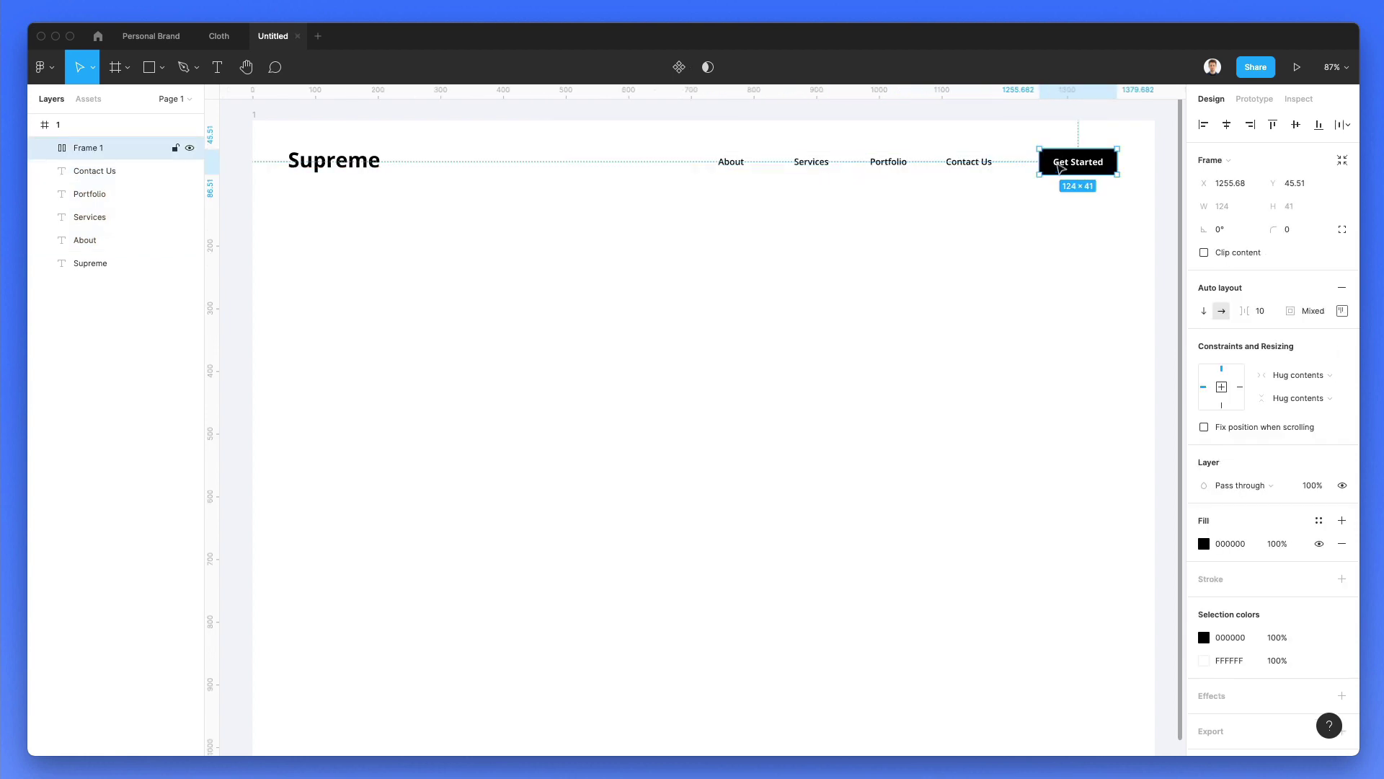
pyautogui.click(930, 238)
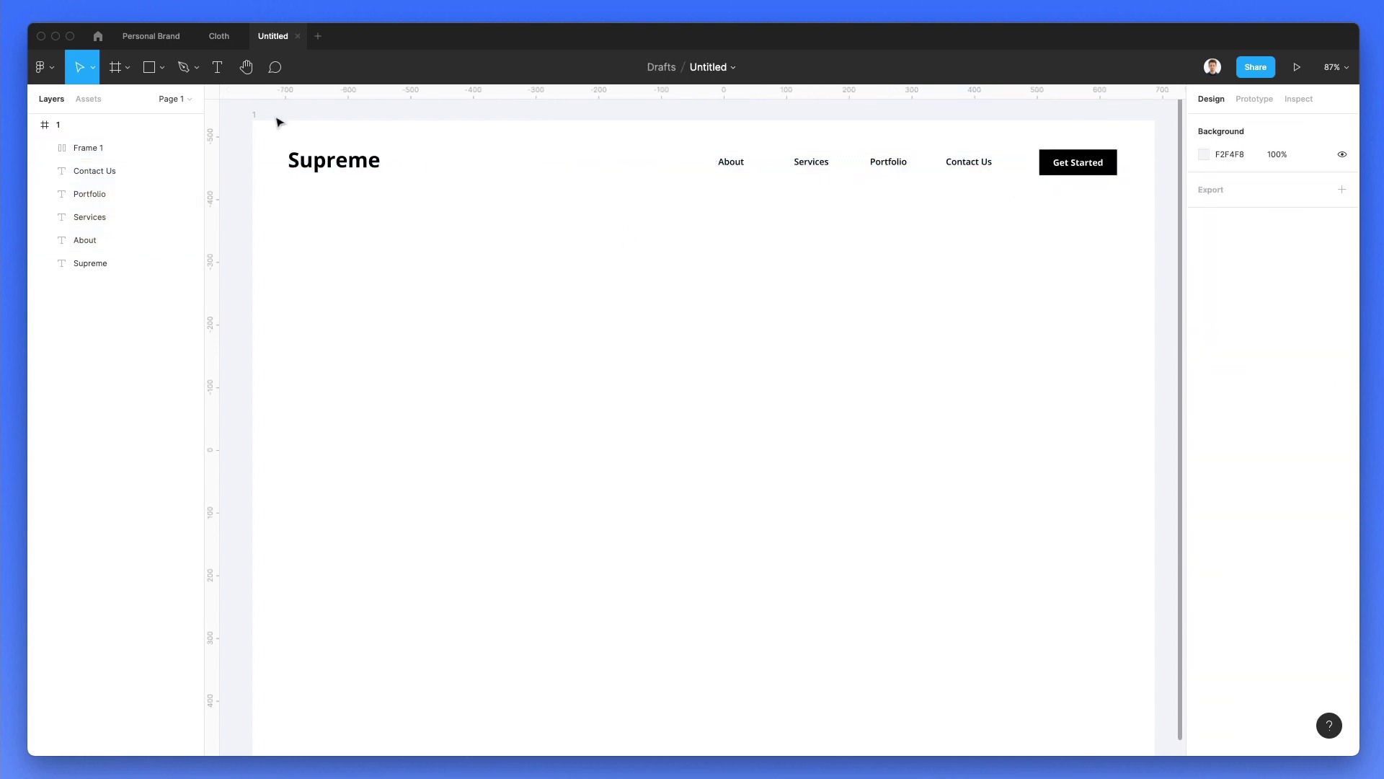
# Add a layout grid to the page frame "1" and switch its type from Grid to Columns
pyautogui.click(256, 116)
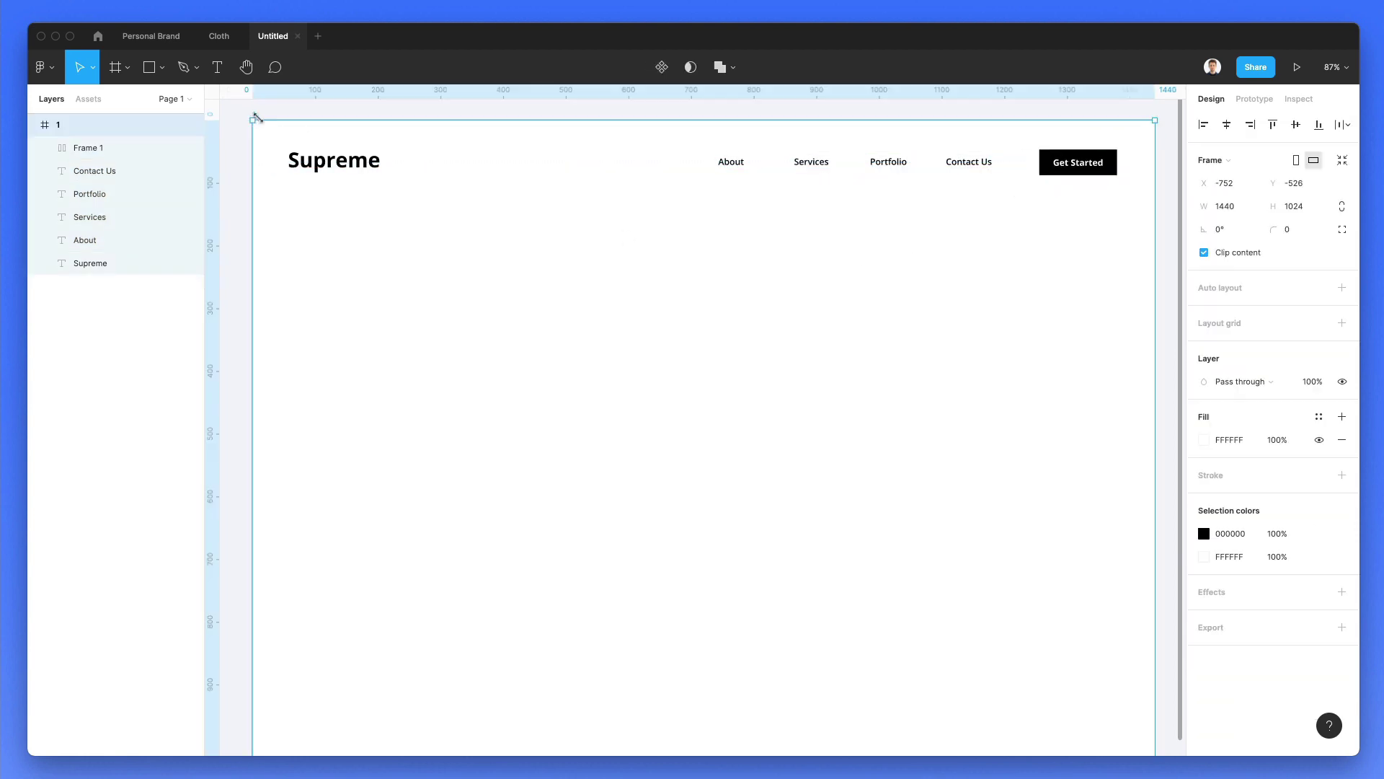
pyautogui.click(1243, 328)
pyautogui.click(1204, 348)
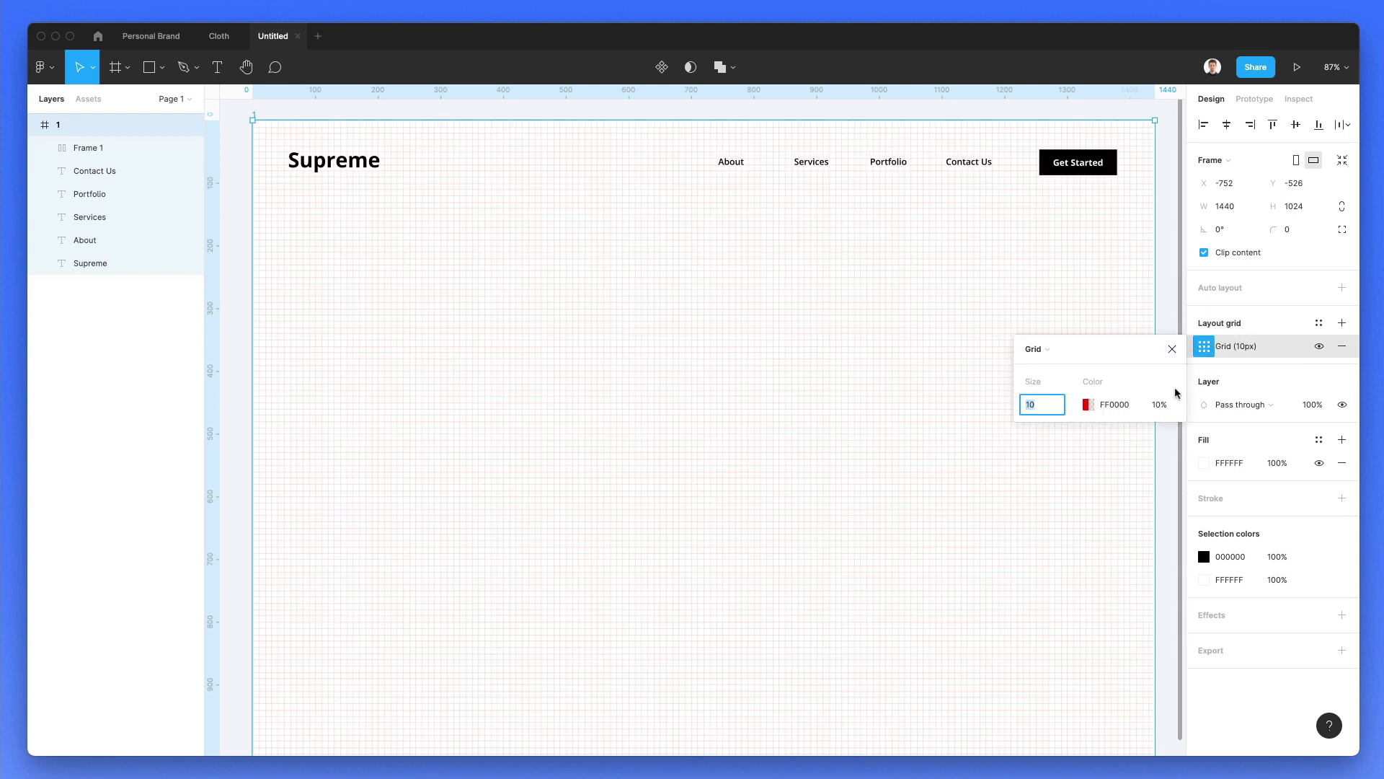
pyautogui.click(1053, 357)
pyautogui.click(1030, 369)
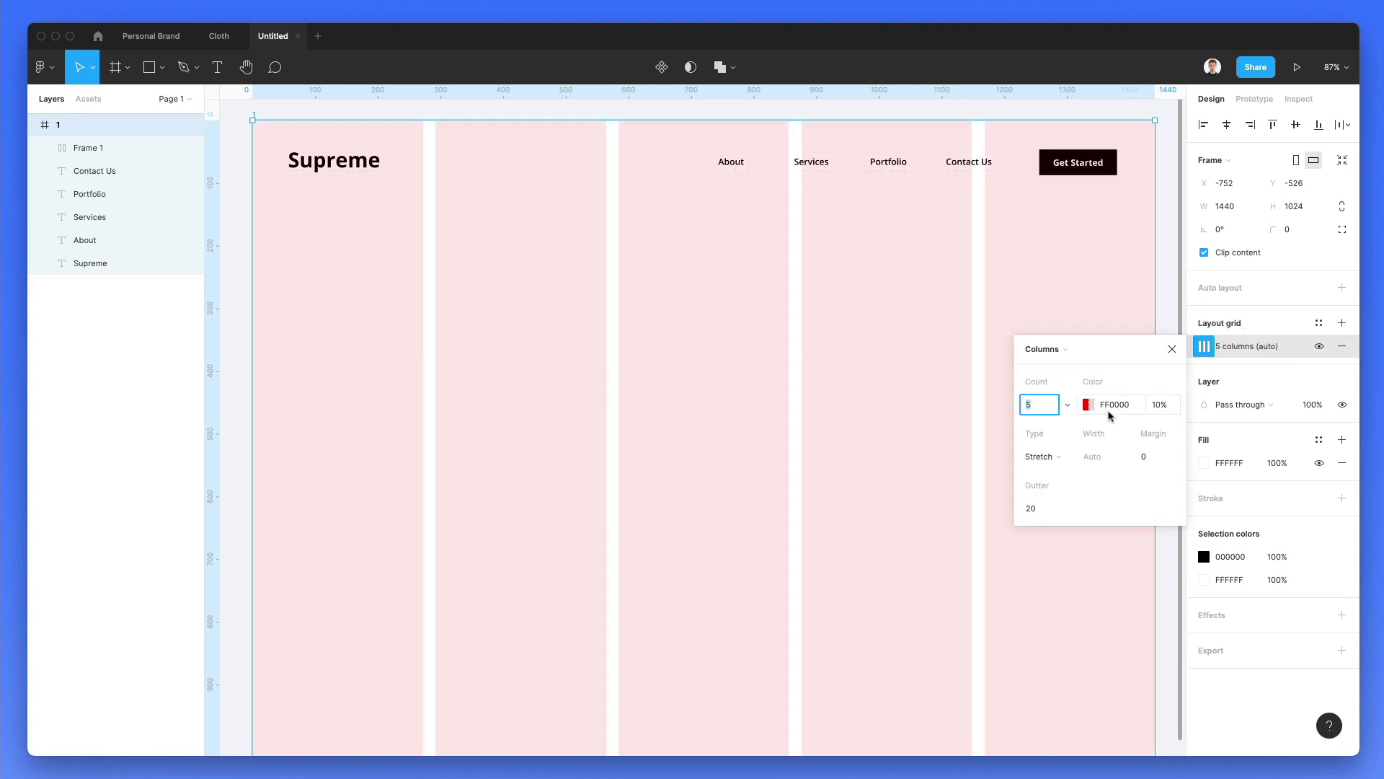
# Set the layout grid to 12 columns with a margin of 60
pyautogui.write('12')
pyautogui.press('Return')
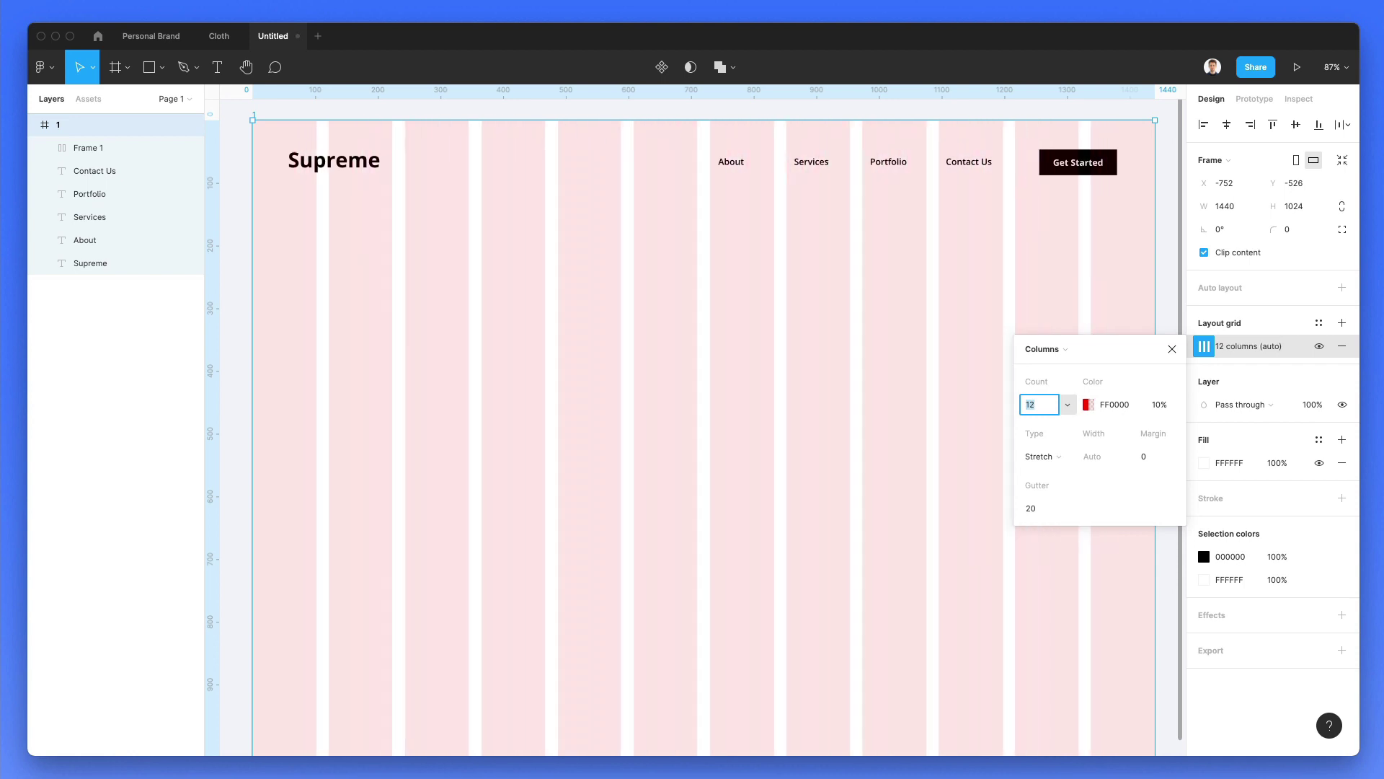
pyautogui.click(1151, 456)
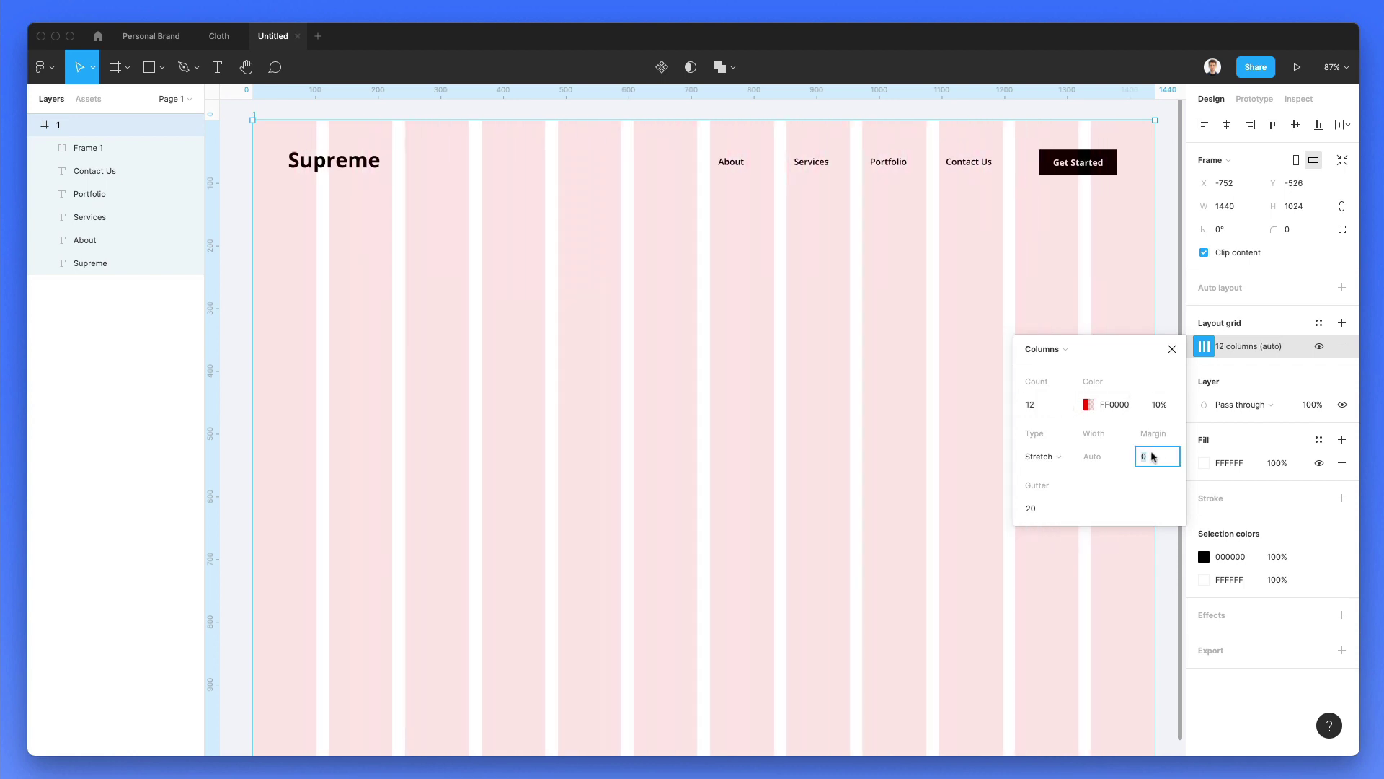
pyautogui.hotkey('shift', 'Up')
pyautogui.hotkey('shift', 'Up')
pyautogui.hotkey('shift', 'Up')
pyautogui.hotkey('shift', 'Up')
pyautogui.hotkey('shift', 'Up')
pyautogui.hotkey('shift', 'Up')
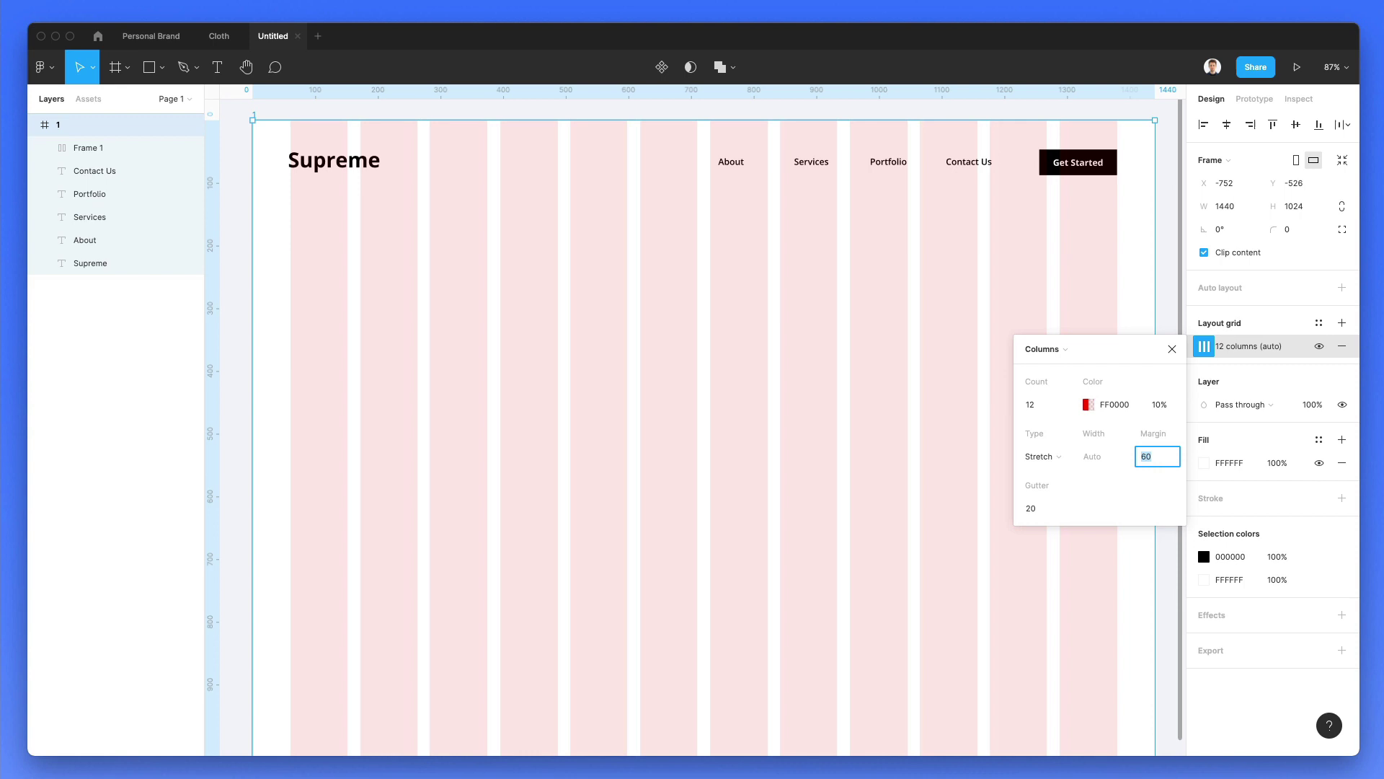
# Change the column grid's color to a pale grey, E9DFDF
pyautogui.click(1088, 405)
pyautogui.moveTo(847, 405); pyautogui.dragTo(849, 416)
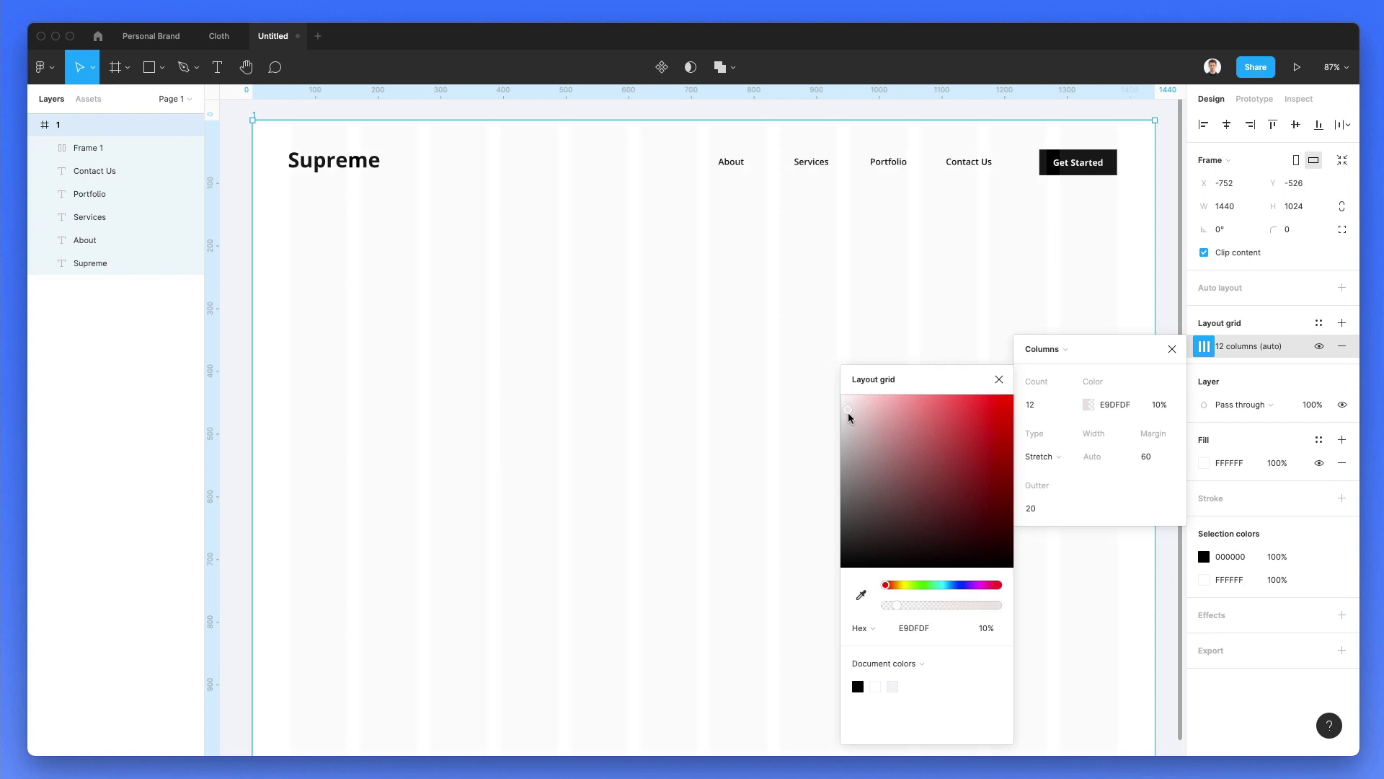
pyautogui.click(781, 342)
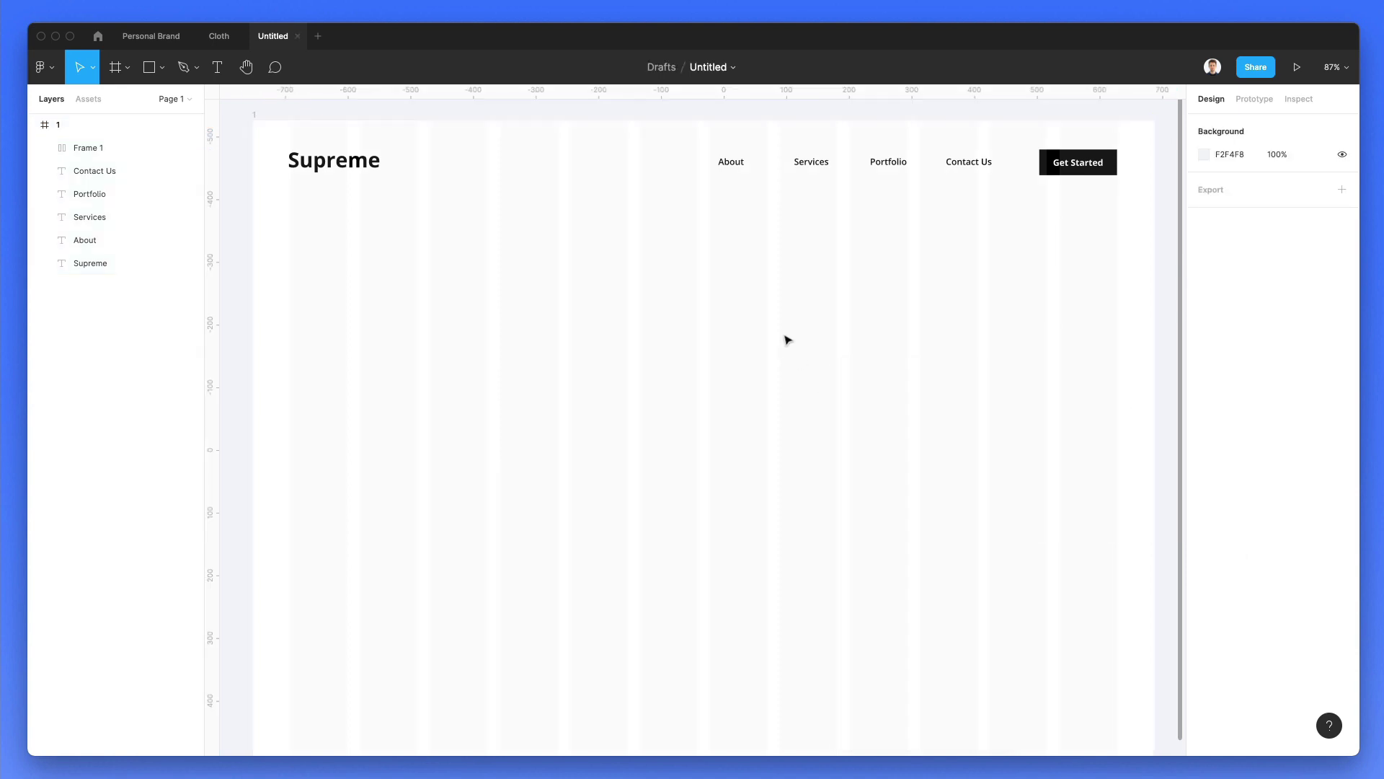
# Distribute the horizontal spacing evenly between the About, Services, Portfolio and Contact Us links
pyautogui.scroll(-1, 793, 339)
pyautogui.moveTo(710, 128); pyautogui.dragTo(979, 173)
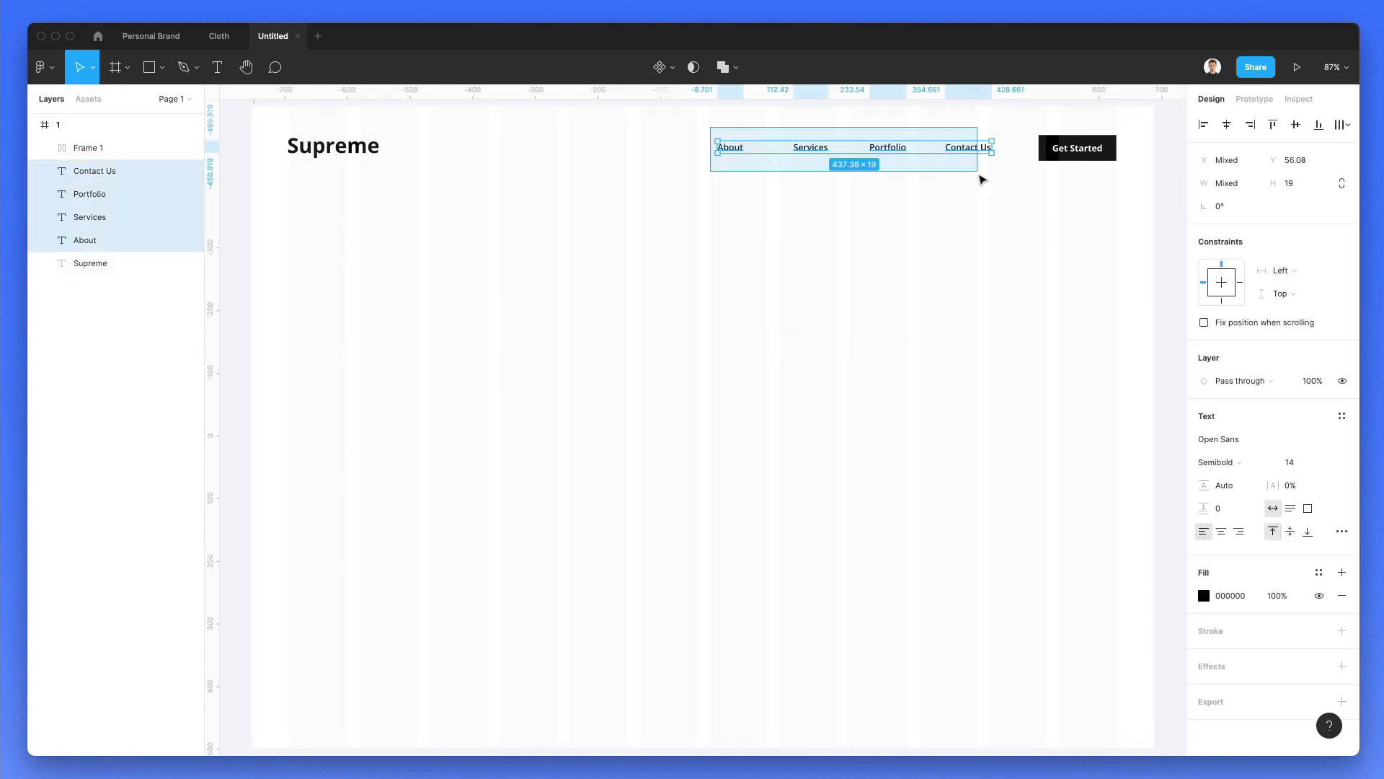
pyautogui.click(1344, 125)
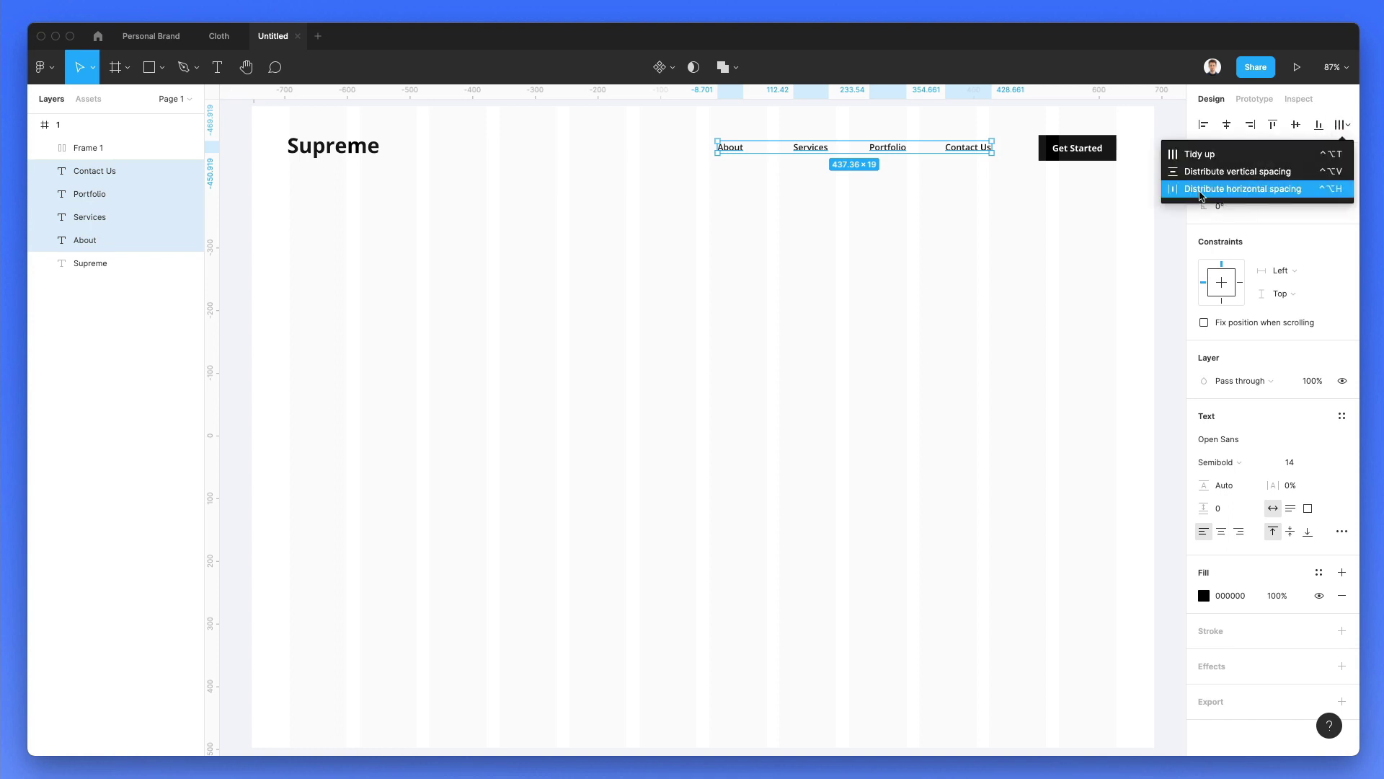
pyautogui.click(1215, 189)
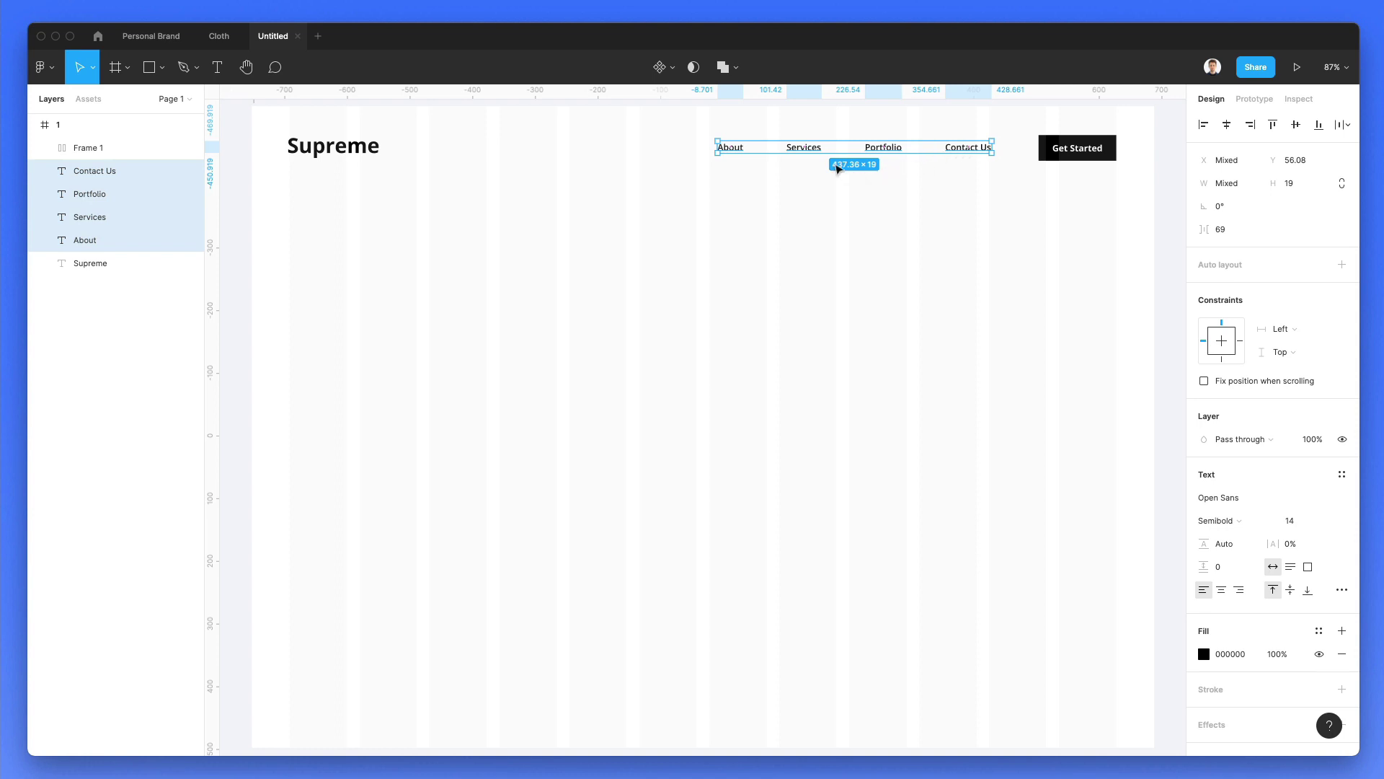
# Group the four navigation links and align the group's left edge with a grid column at X 730
pyautogui.press('super+g')
pyautogui.moveTo(798, 149); pyautogui.dragTo(792, 151)
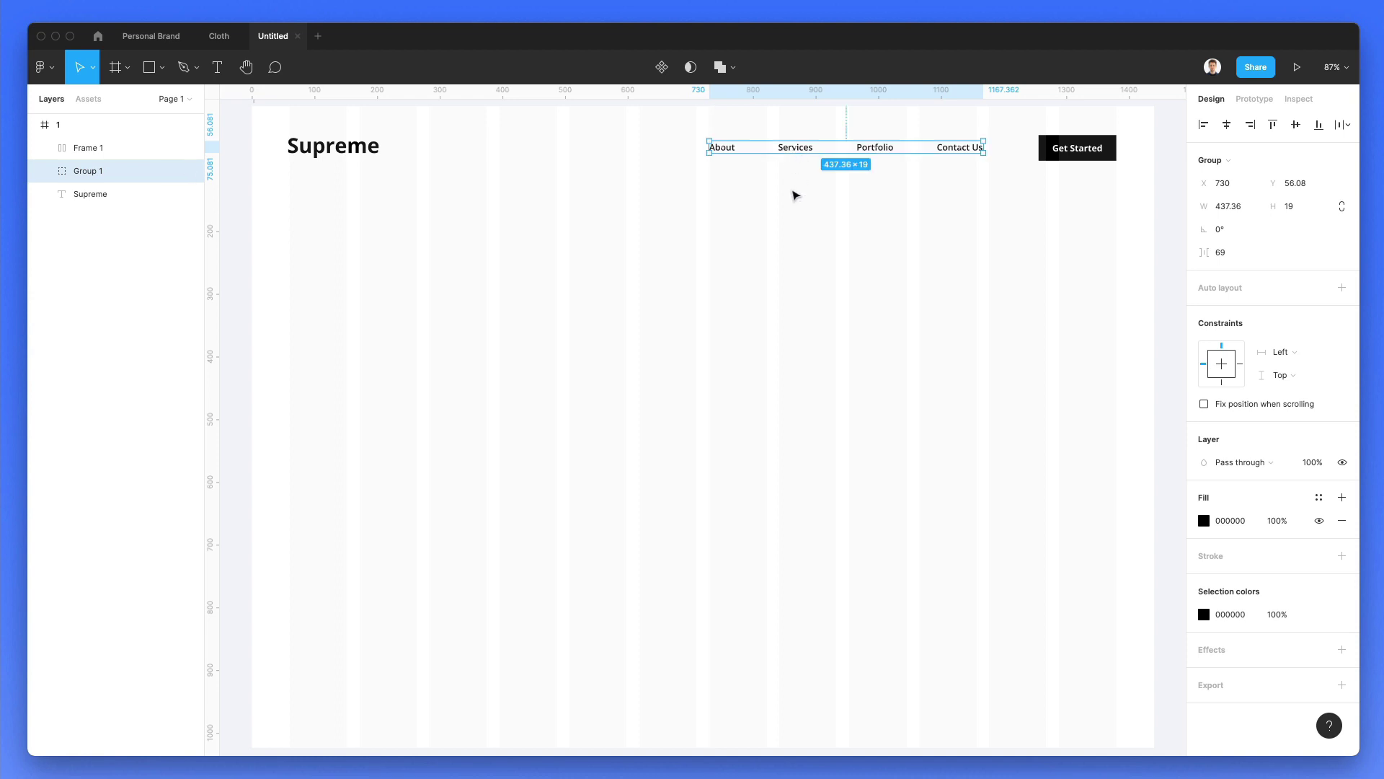
pyautogui.click(832, 208)
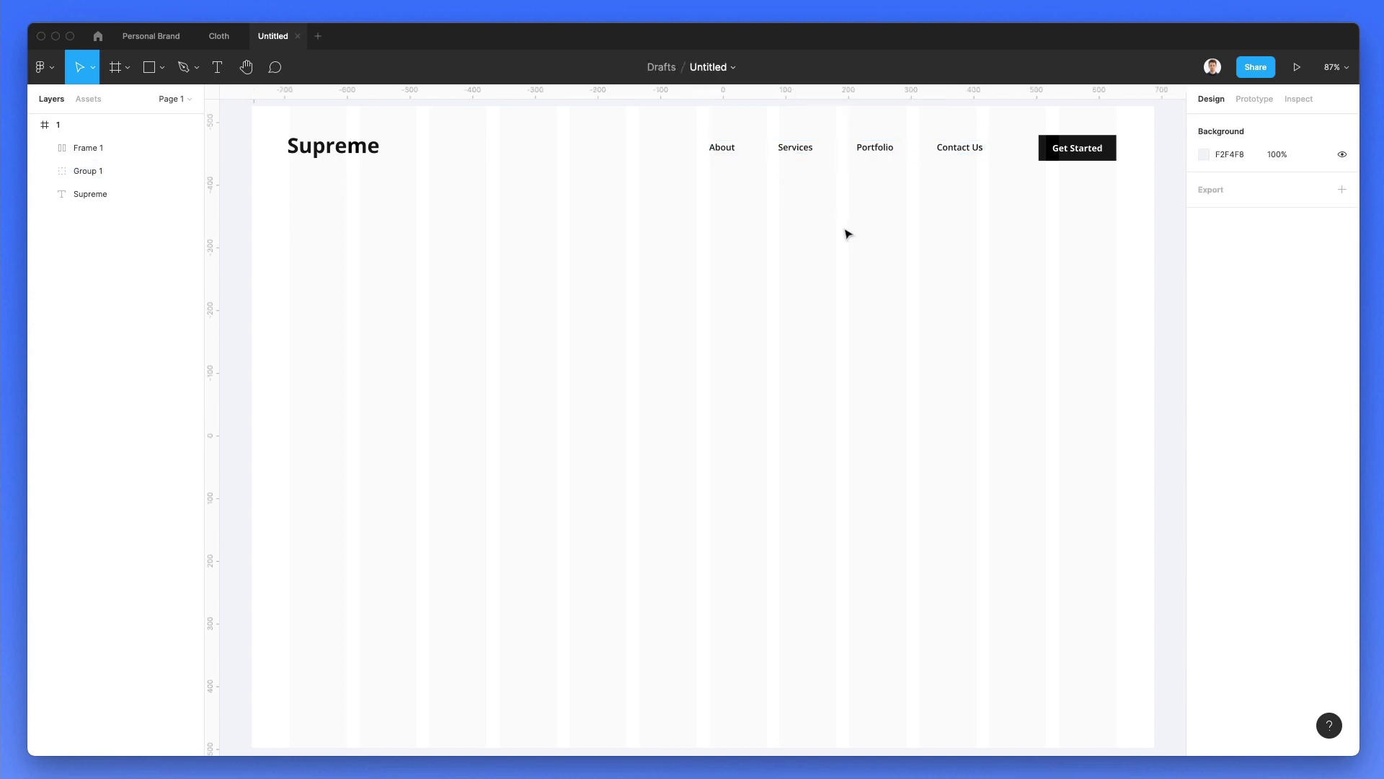
# Duplicate the "Supreme" title and place the copy straight below the original at about Y 332
pyautogui.scroll(-2, 849, 232)
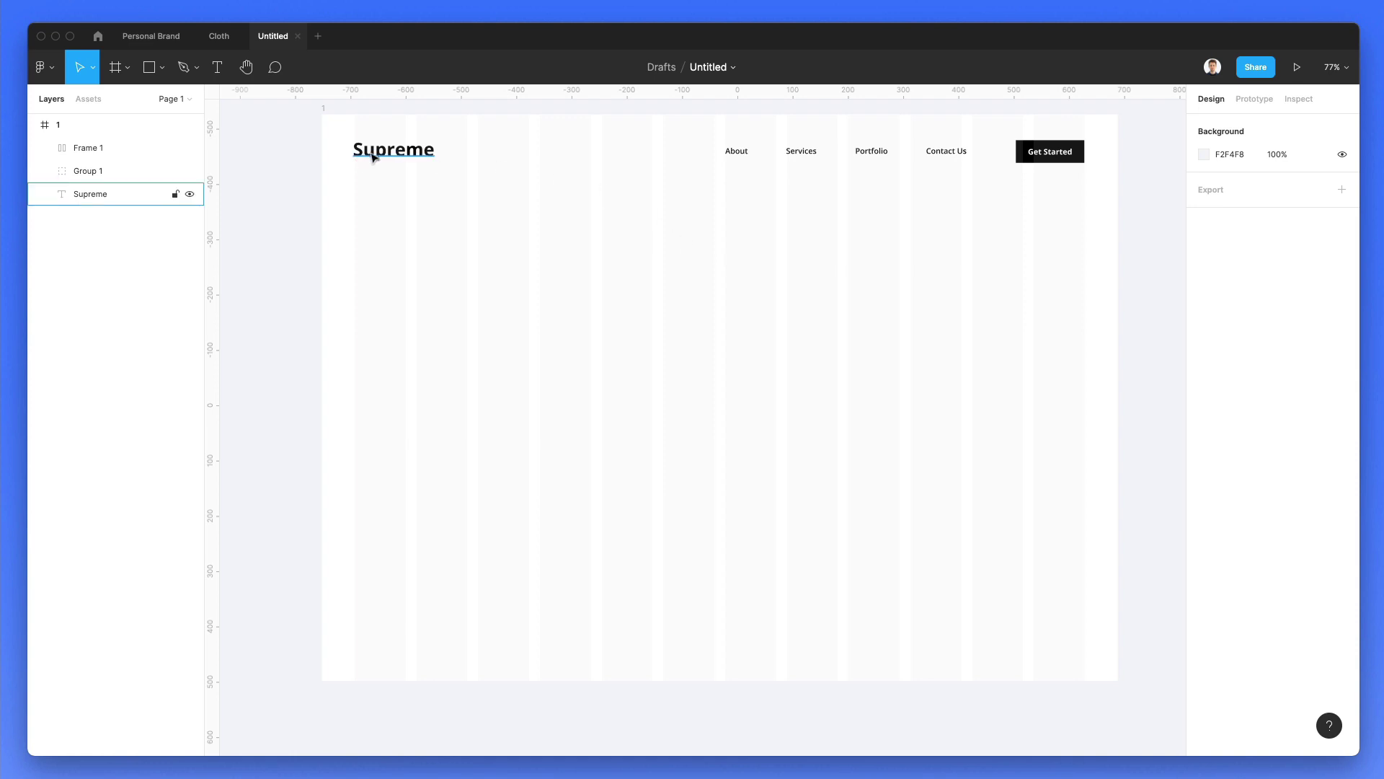
pyautogui.moveTo(374, 155); pyautogui.dragTo(387, 316)
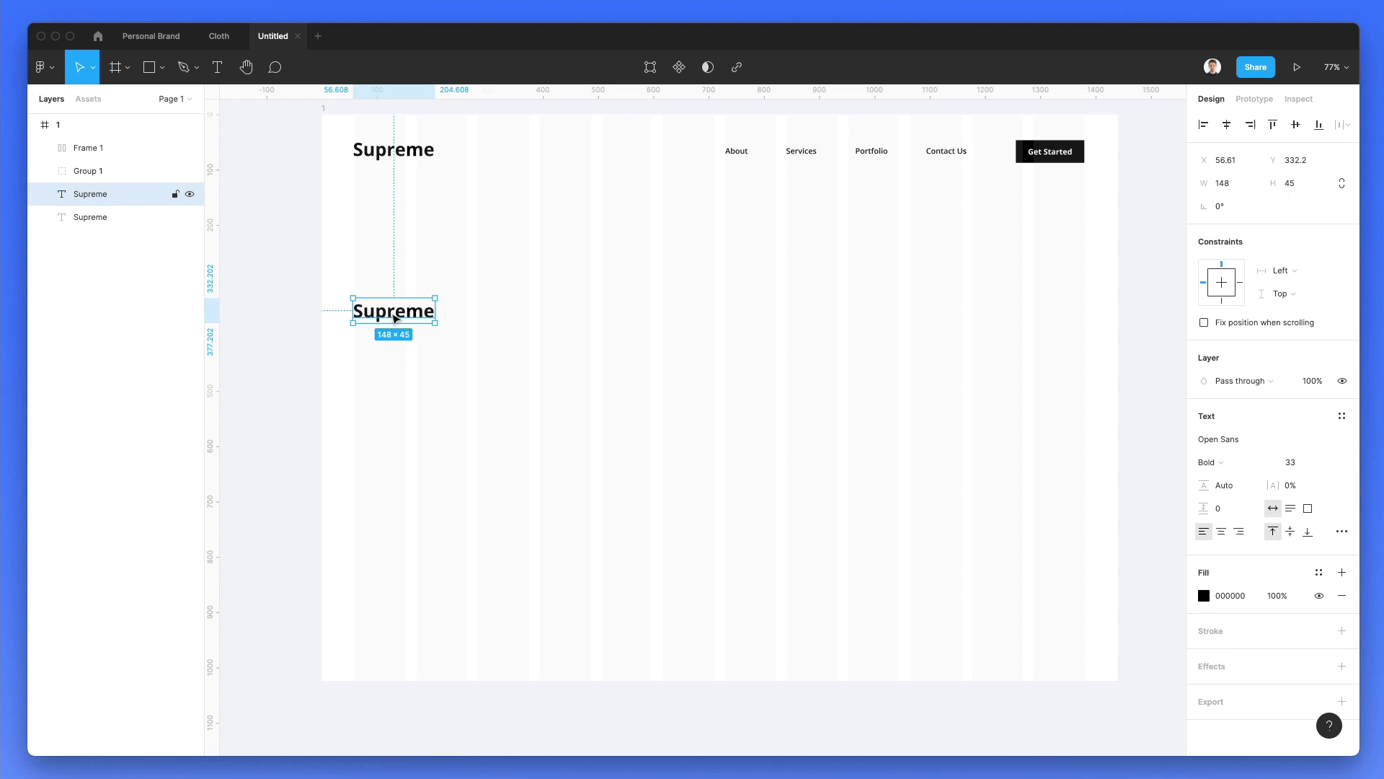
pyautogui.moveTo(404, 320); pyautogui.dragTo(508, 409)
pyautogui.press('super+z')
pyautogui.press('super+z')
pyautogui.press('super+z')
pyautogui.doubleClick(400, 312)
pyautogui.press('Escape')
pyautogui.moveTo(400, 313); pyautogui.dragTo(406, 431)
pyautogui.press('super+z')
# Move the copied title down to about Y 427 and replace its text with "Learning is the new"
pyautogui.moveTo(391, 319); pyautogui.dragTo(388, 369)
pyautogui.doubleClick(388, 368)
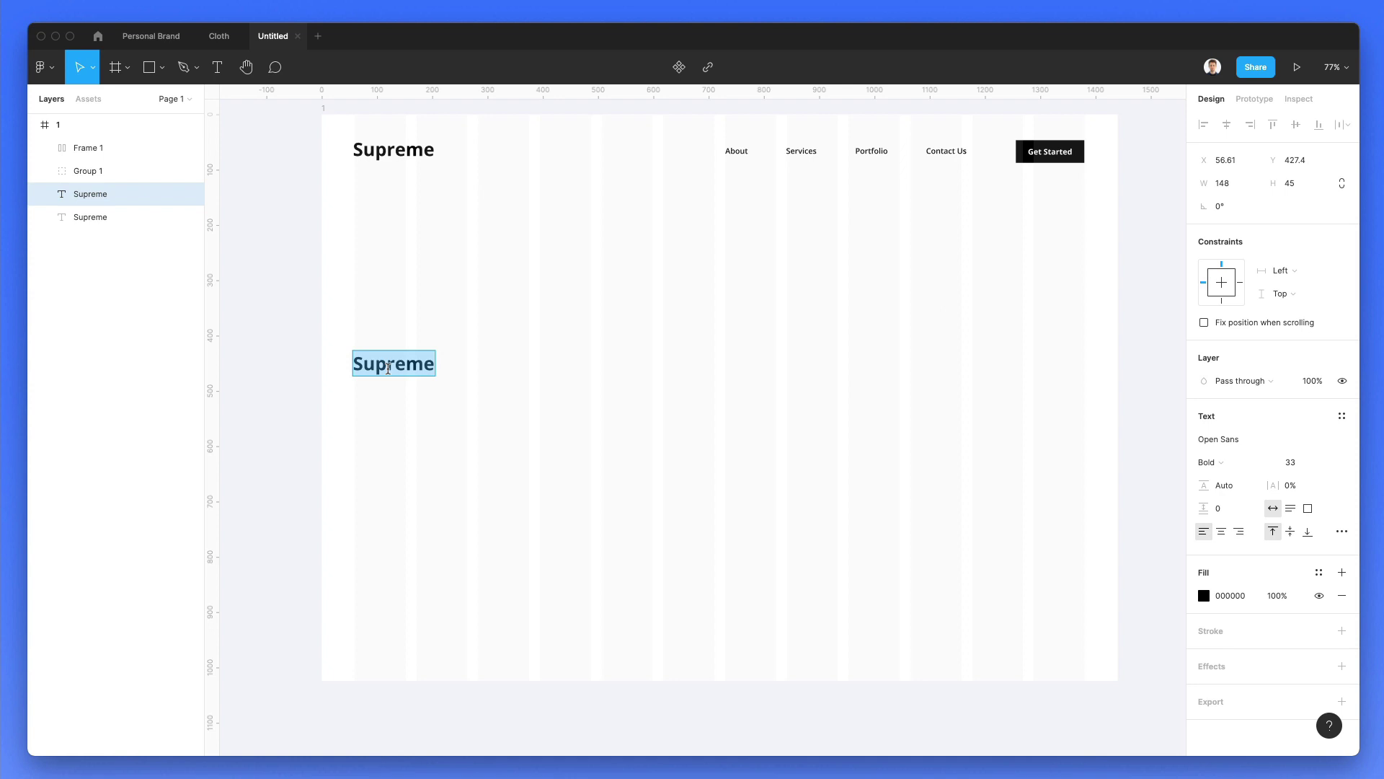
pyautogui.write('Learnin')
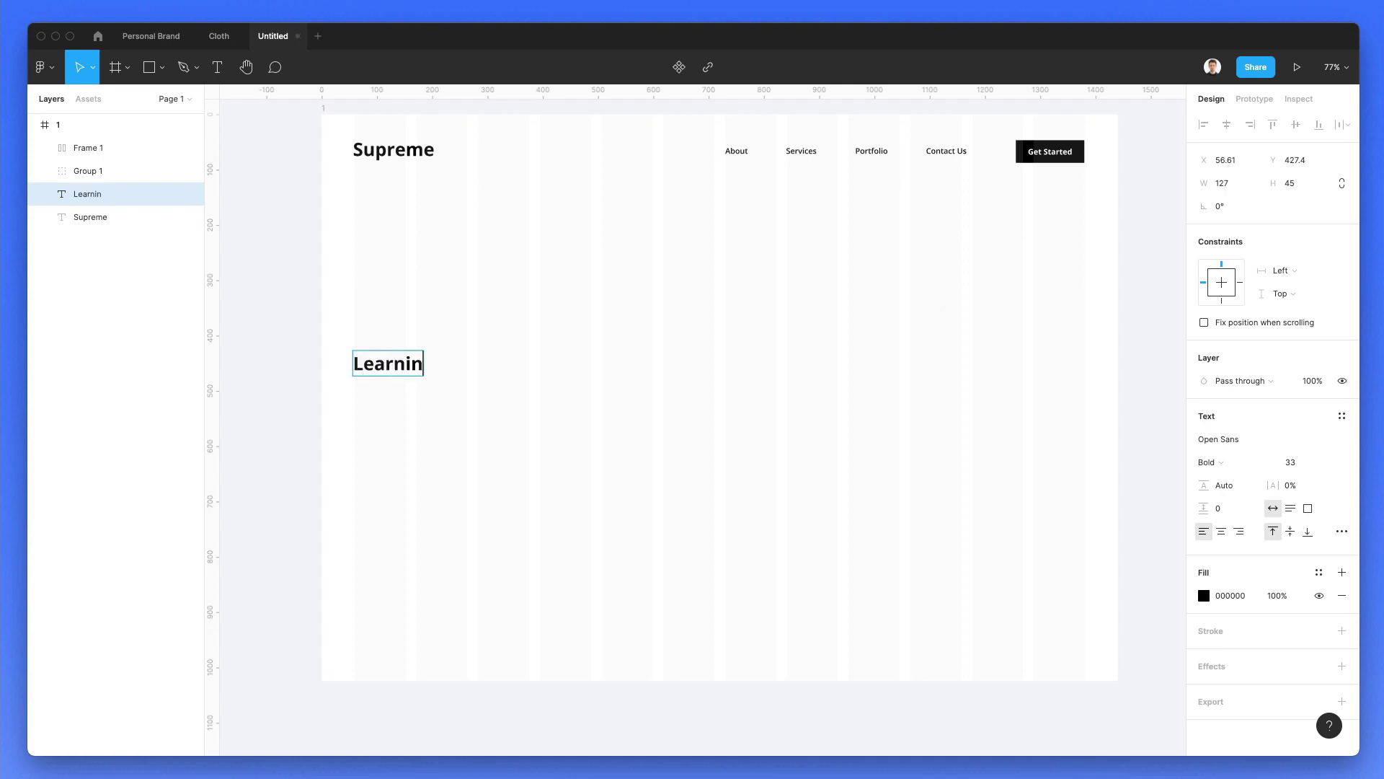
pyautogui.write('g is the ew')
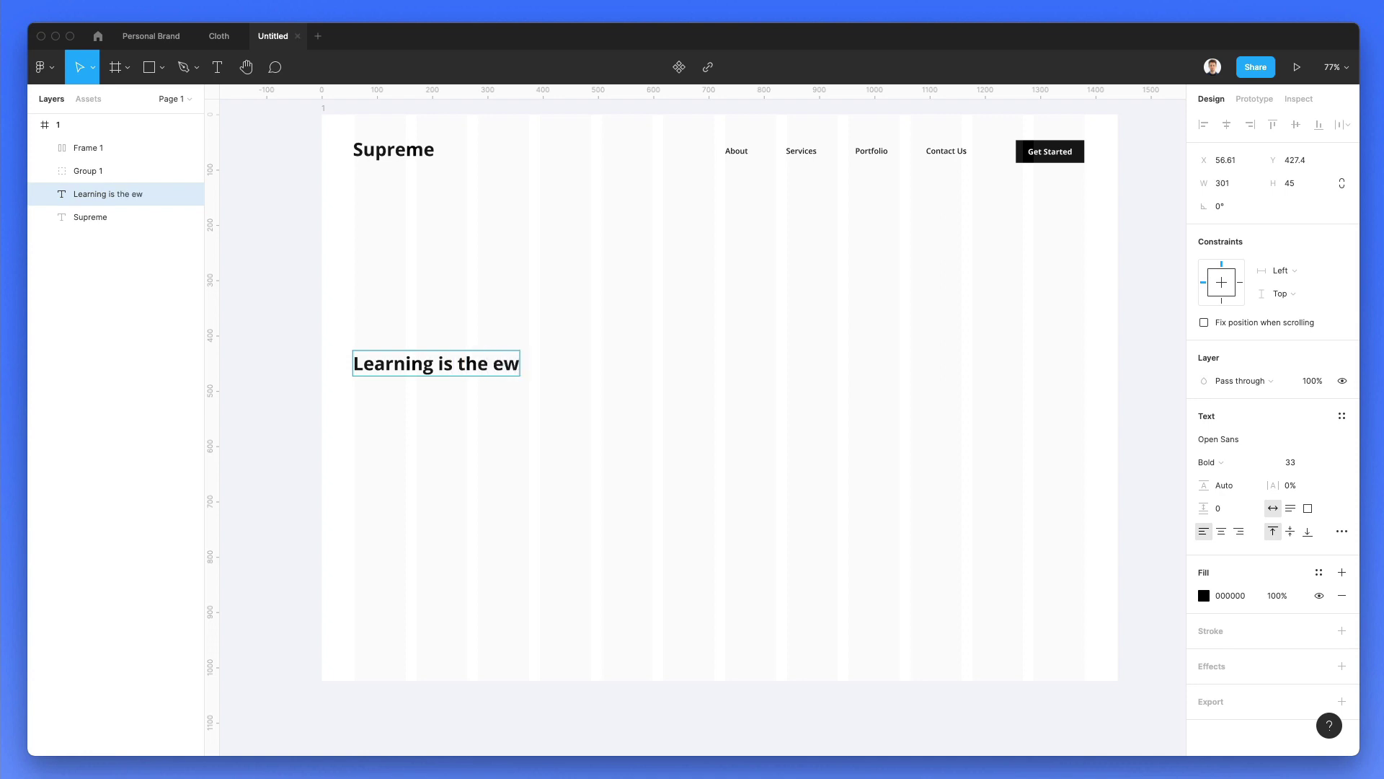
pyautogui.press('BackSpace')
pyautogui.press('BackSpace')
pyautogui.write('new')
# Reword the end of the heading so it reads "Learning in a new way"
pyautogui.hotkey('alt', 'shift', 'Left')
pyautogui.hotkey('alt', 'shift', 'Left')
pyautogui.hotkey('alt', 'shift', 'Left')
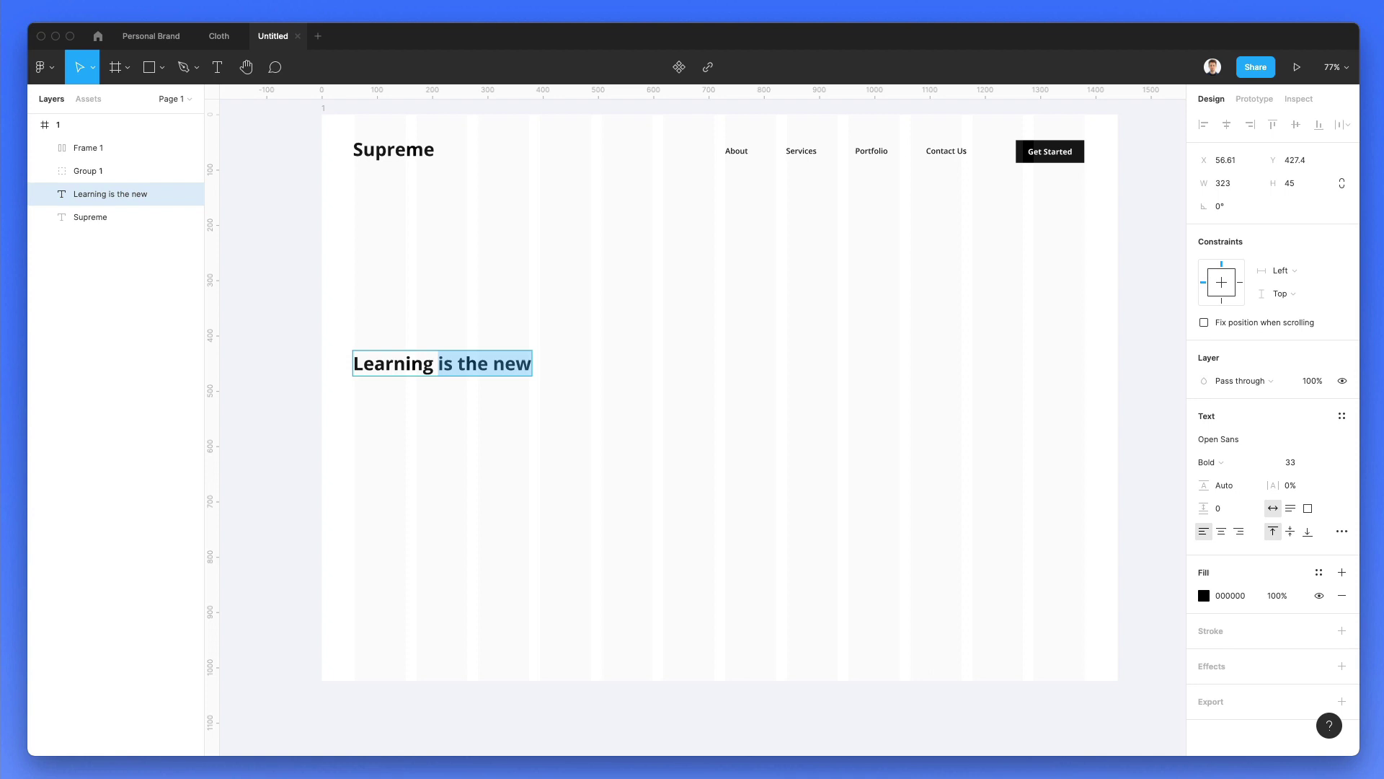
pyautogui.write('in a new')
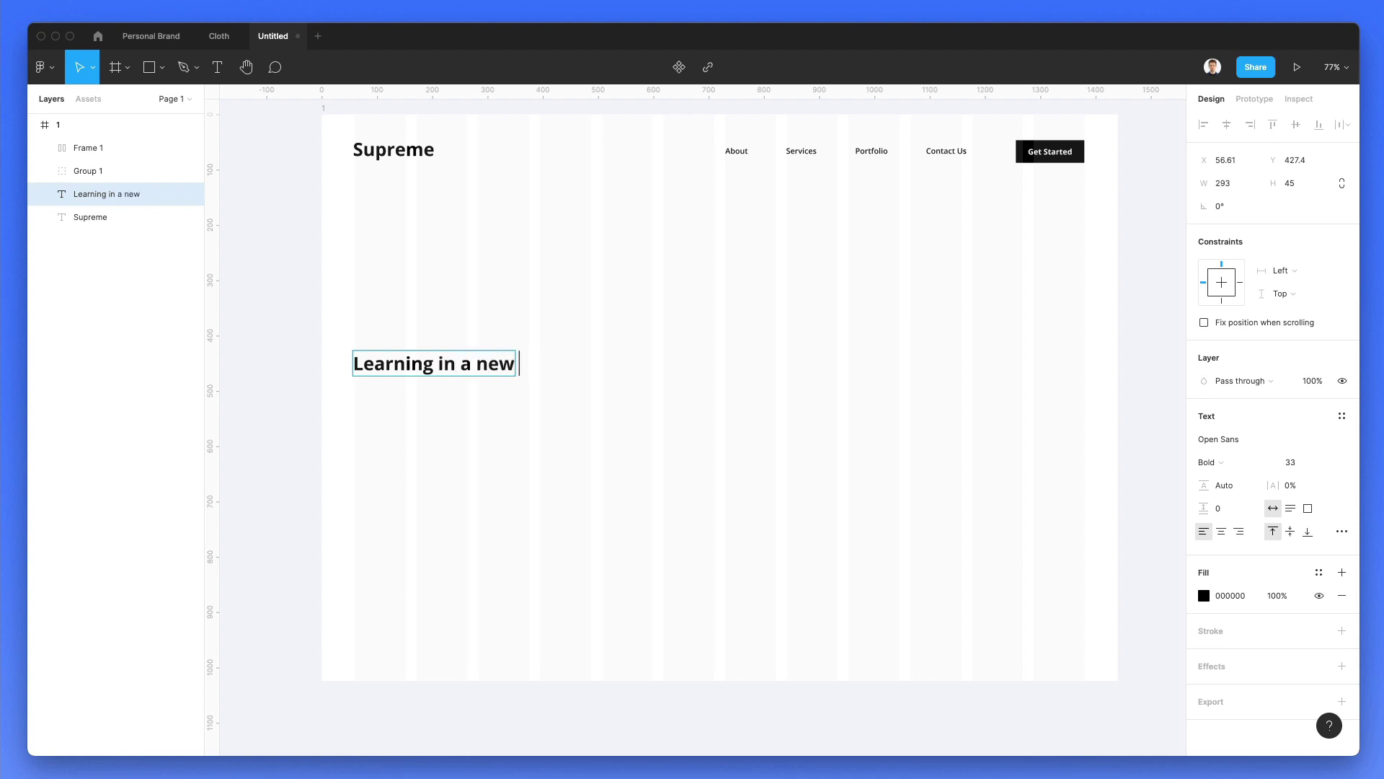
pyautogui.write(' way')
pyautogui.press('Escape')
pyautogui.click(598, 353)
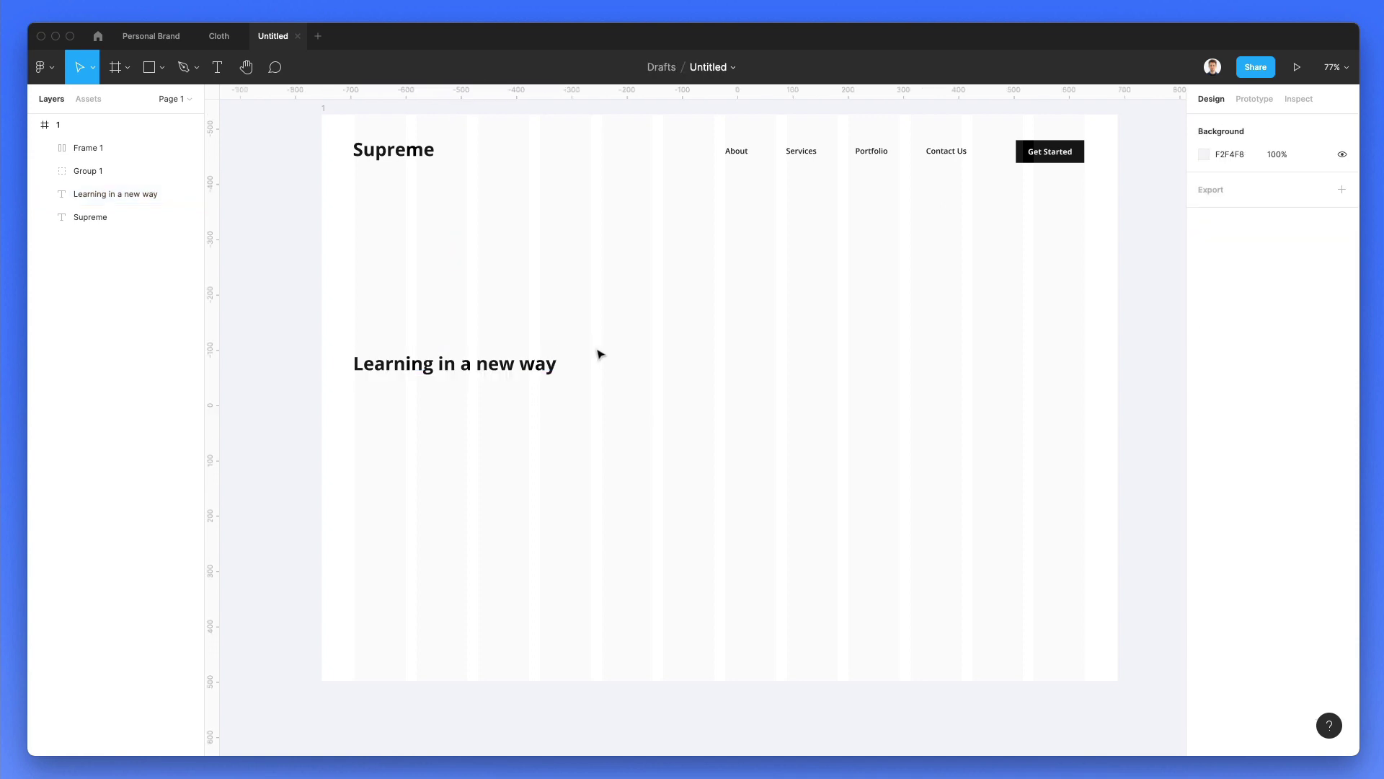
# Replace the word "new" in the heading with "revolutionary"
pyautogui.click(530, 358)
pyautogui.doubleClick(499, 366)
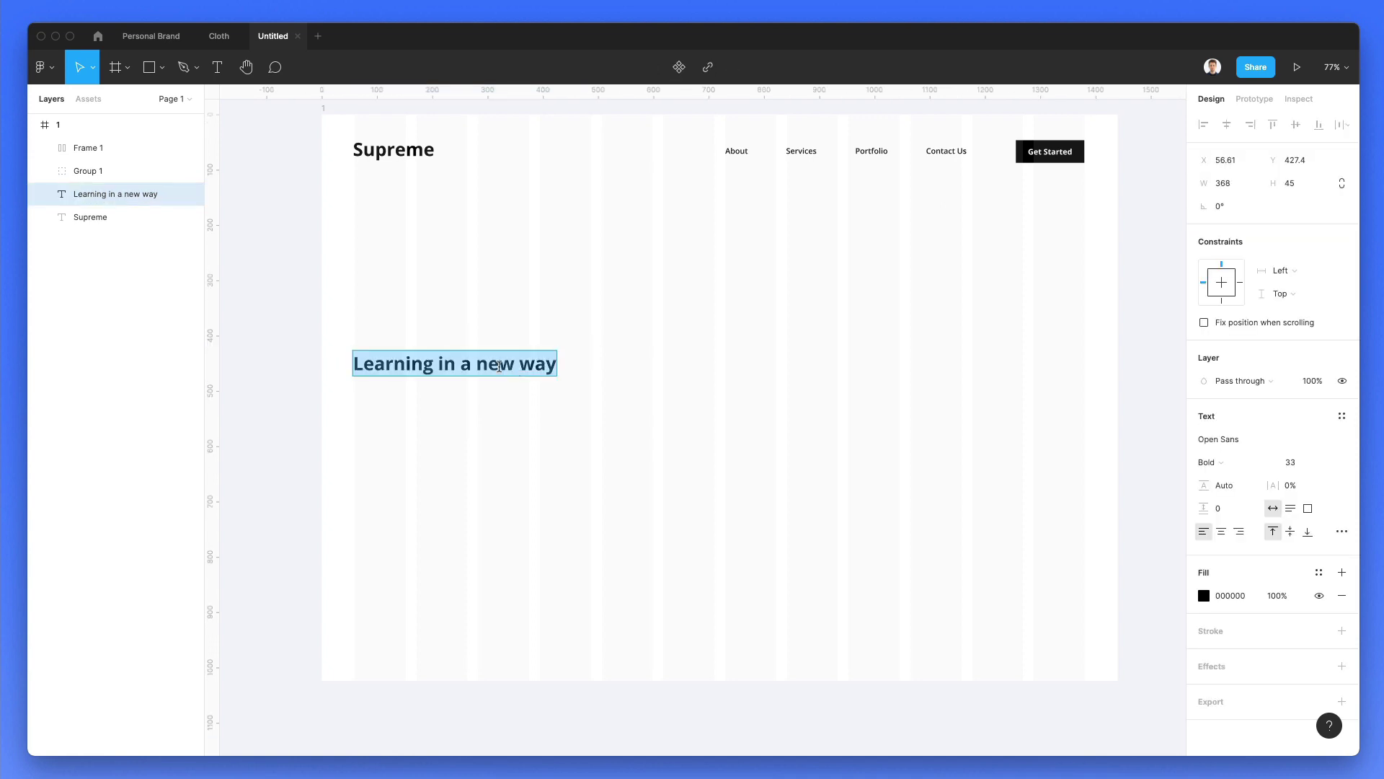
pyautogui.click(439, 362)
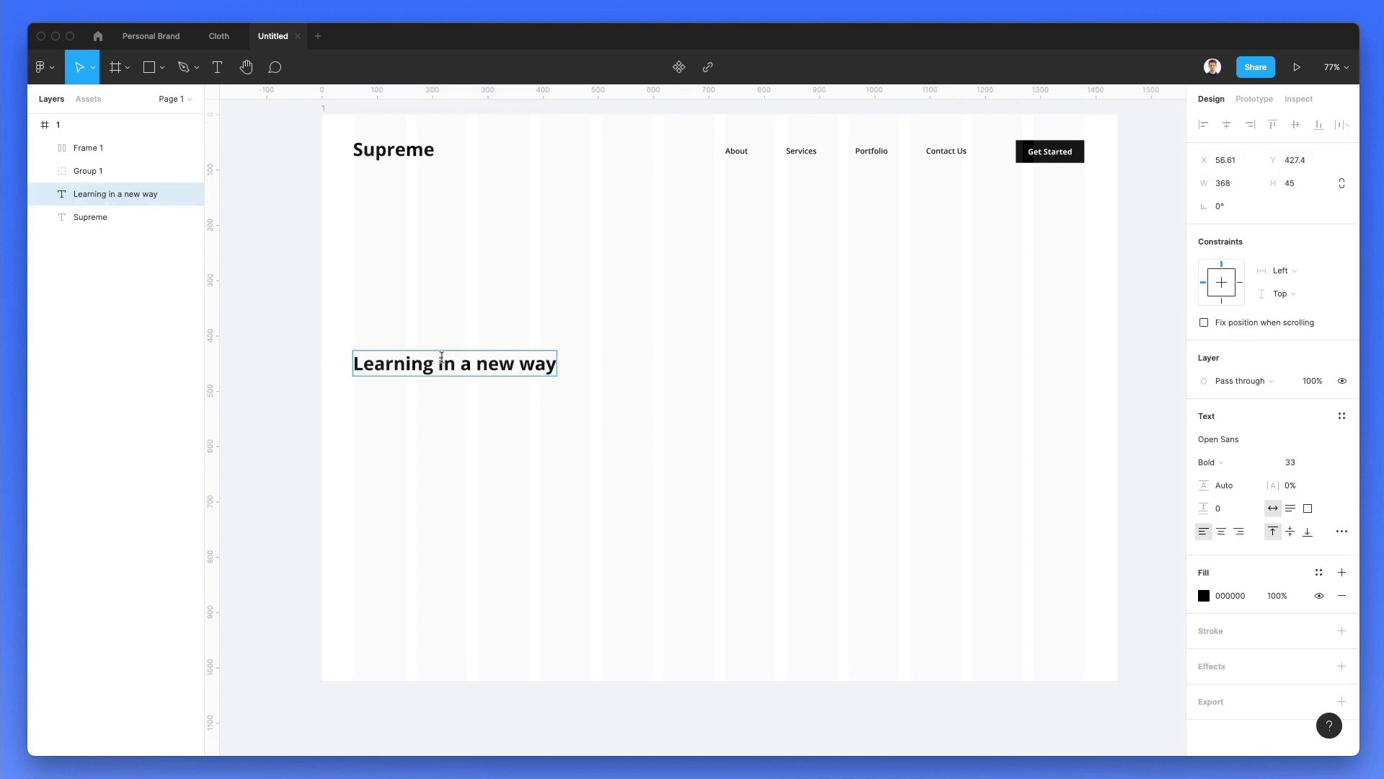
pyautogui.press('Right')
pyautogui.hotkey('alt', 'shift', 'Right')
pyautogui.write('revoluti')
pyautogui.write('onary')
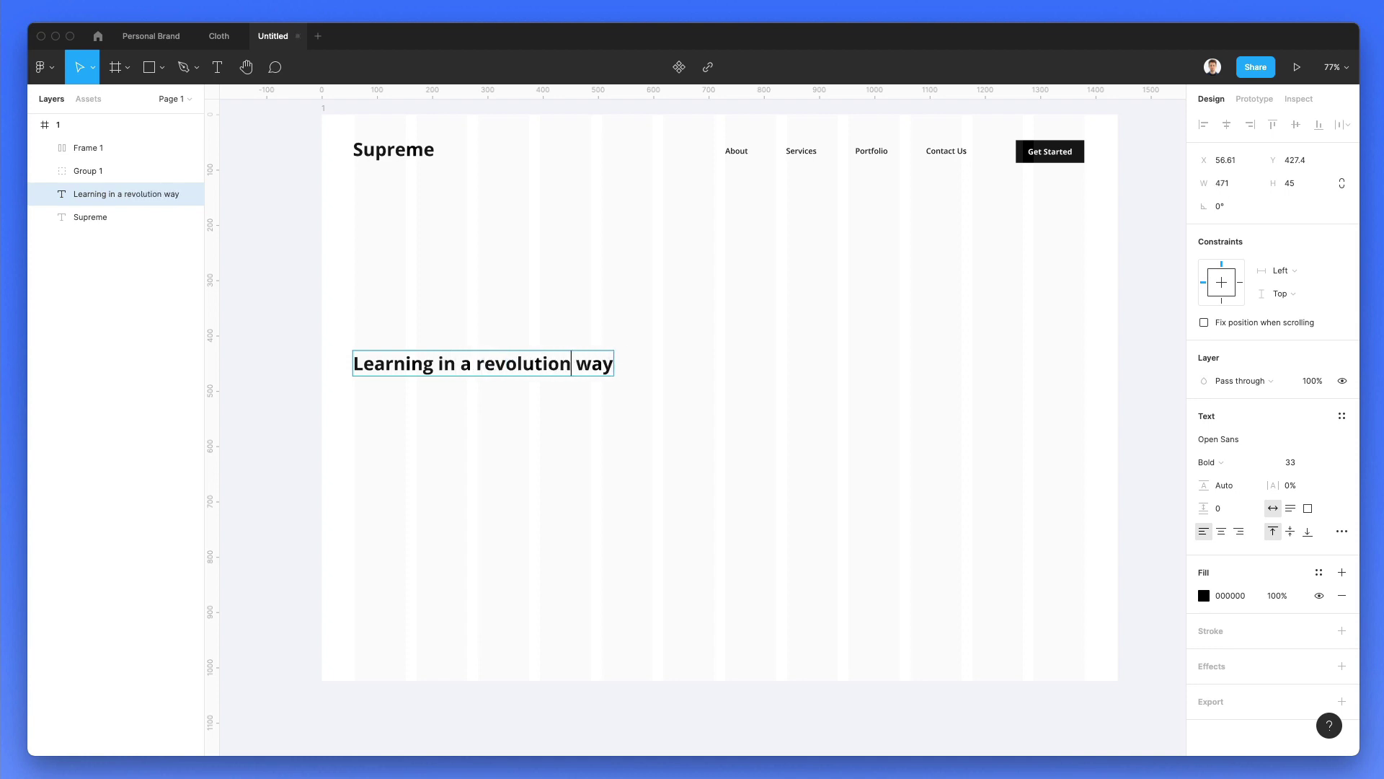
pyautogui.press('Escape')
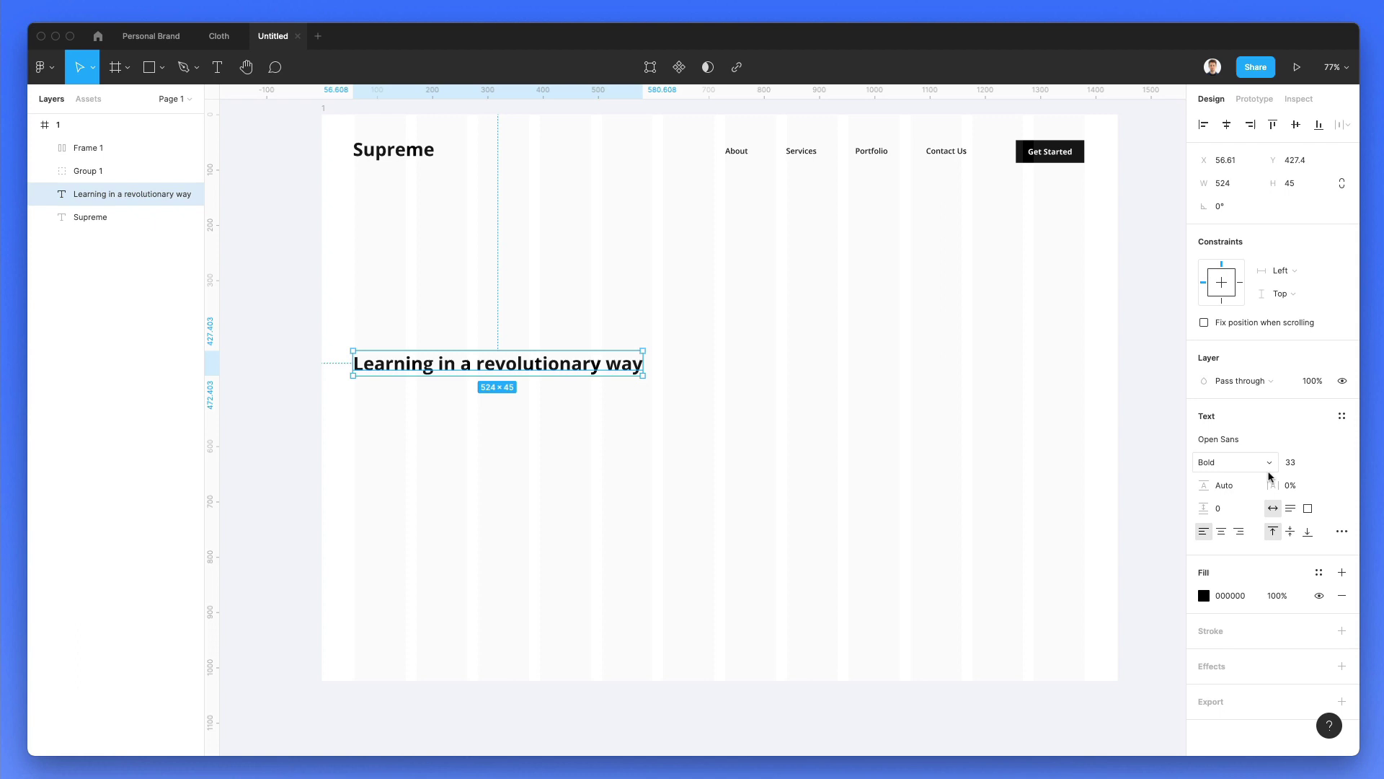
# Set the "Learning in a revolutionary way" heading's font size to 63
pyautogui.click(1290, 462)
pyautogui.write('53')
pyautogui.press('Return')
pyautogui.hotkey('shift', 'Up')
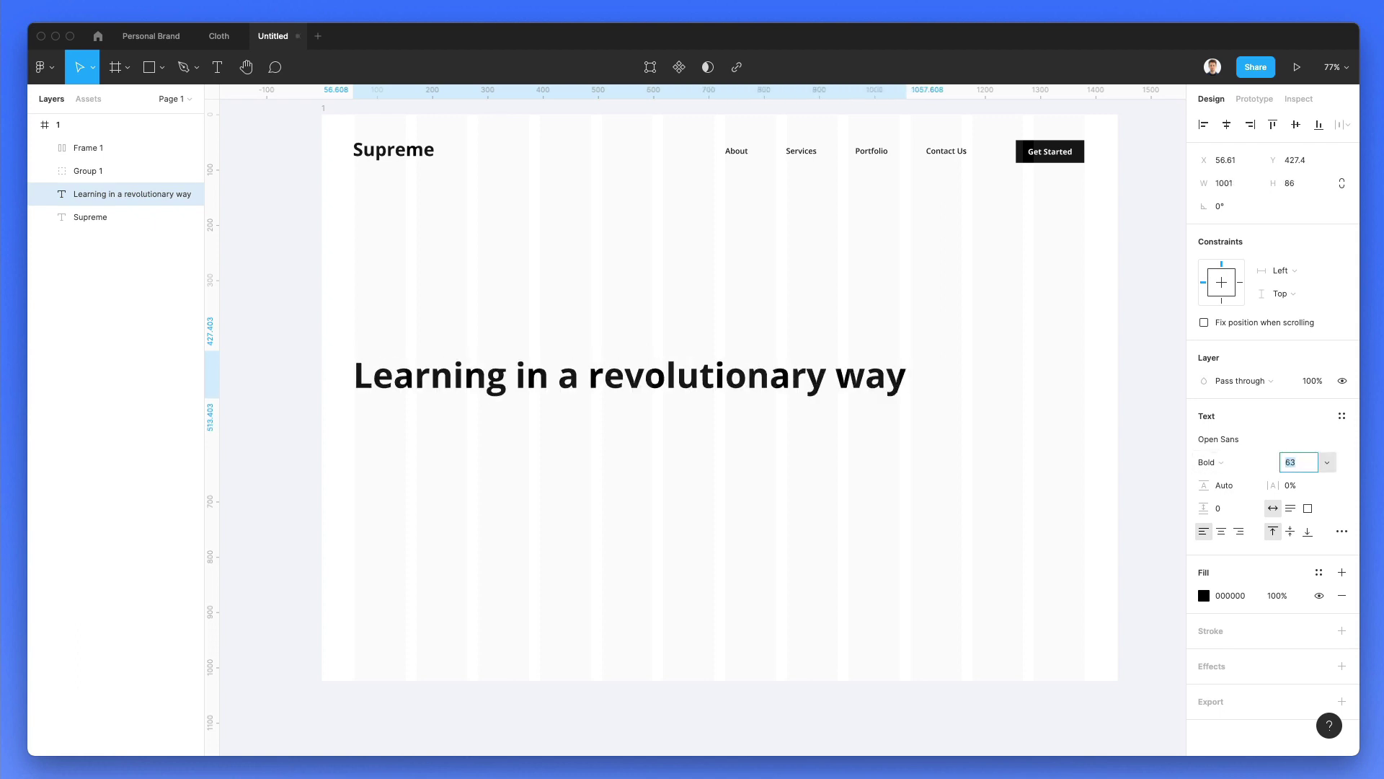
# Narrow the heading's text box to about 591 px so it wraps onto two lines, and move it up slightly
pyautogui.click(977, 435)
pyautogui.click(880, 386)
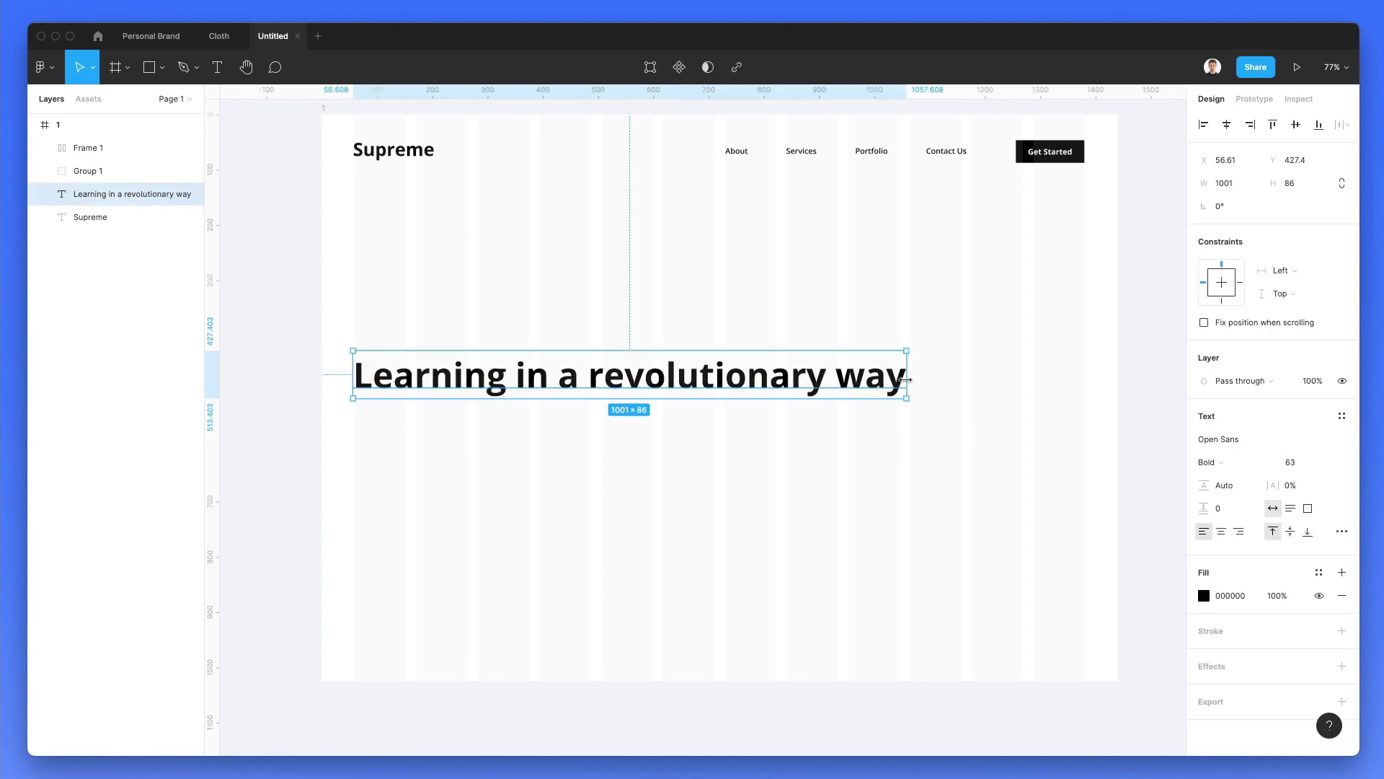
pyautogui.moveTo(906, 376); pyautogui.dragTo(679, 390)
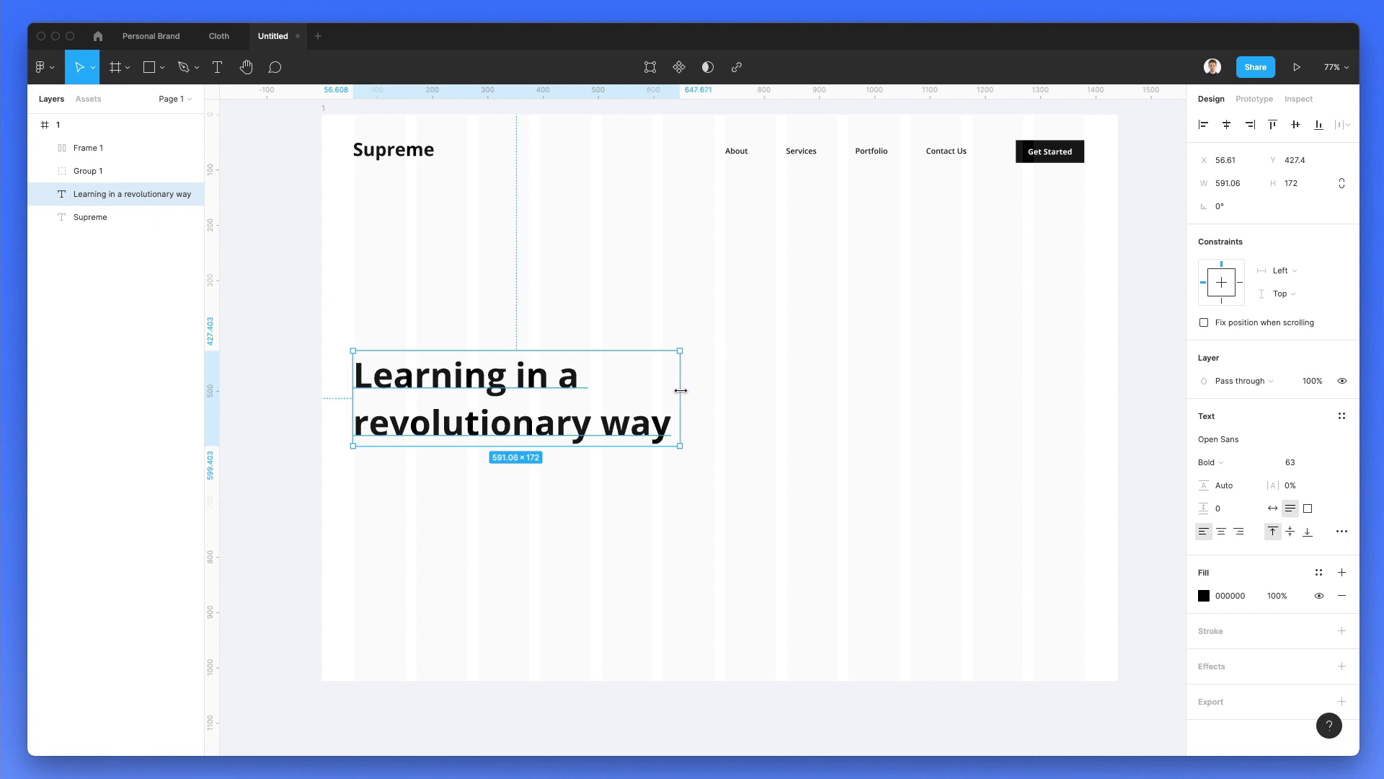
pyautogui.click(710, 385)
pyautogui.moveTo(528, 430); pyautogui.dragTo(527, 418)
pyautogui.click(538, 458)
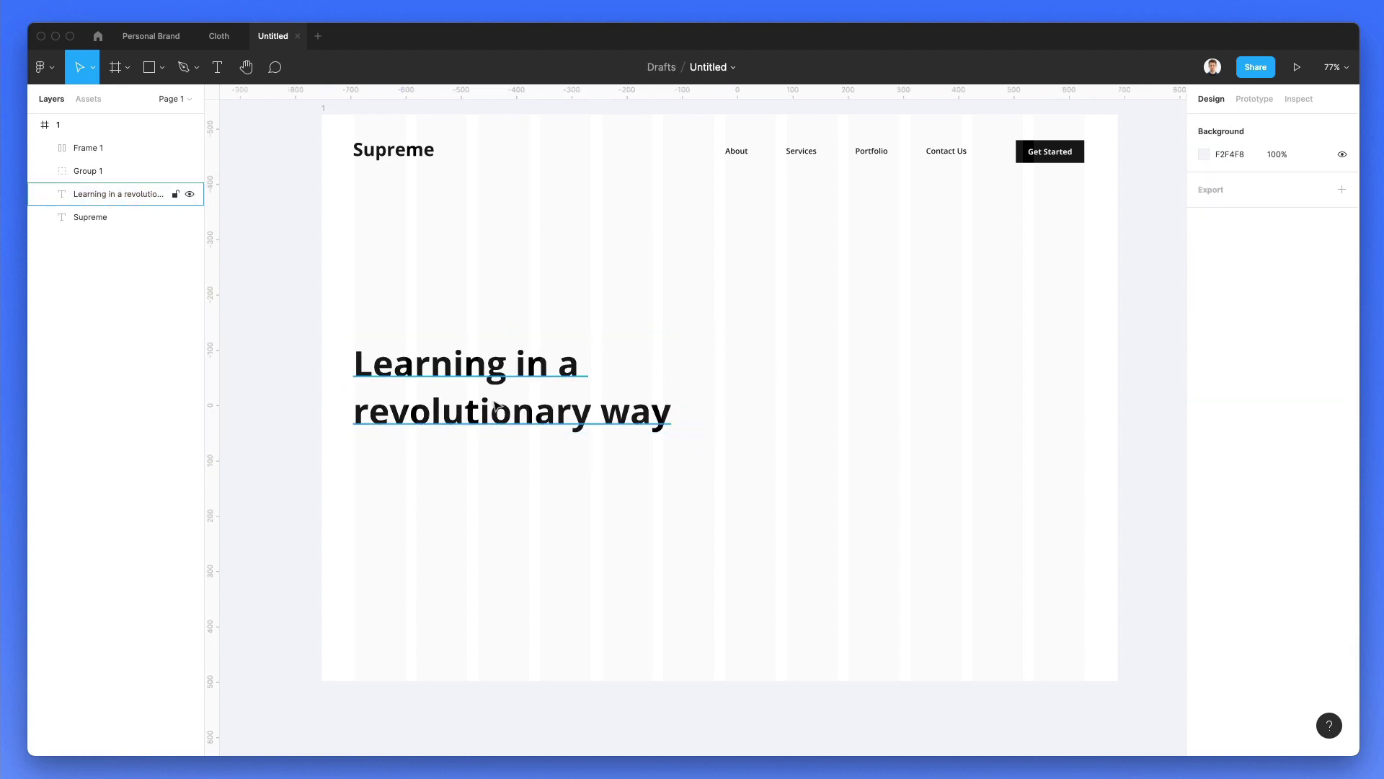
# Copy the "About" link text and place the copy under the heading at X 60, about Y 613
pyautogui.doubleClick(737, 151)
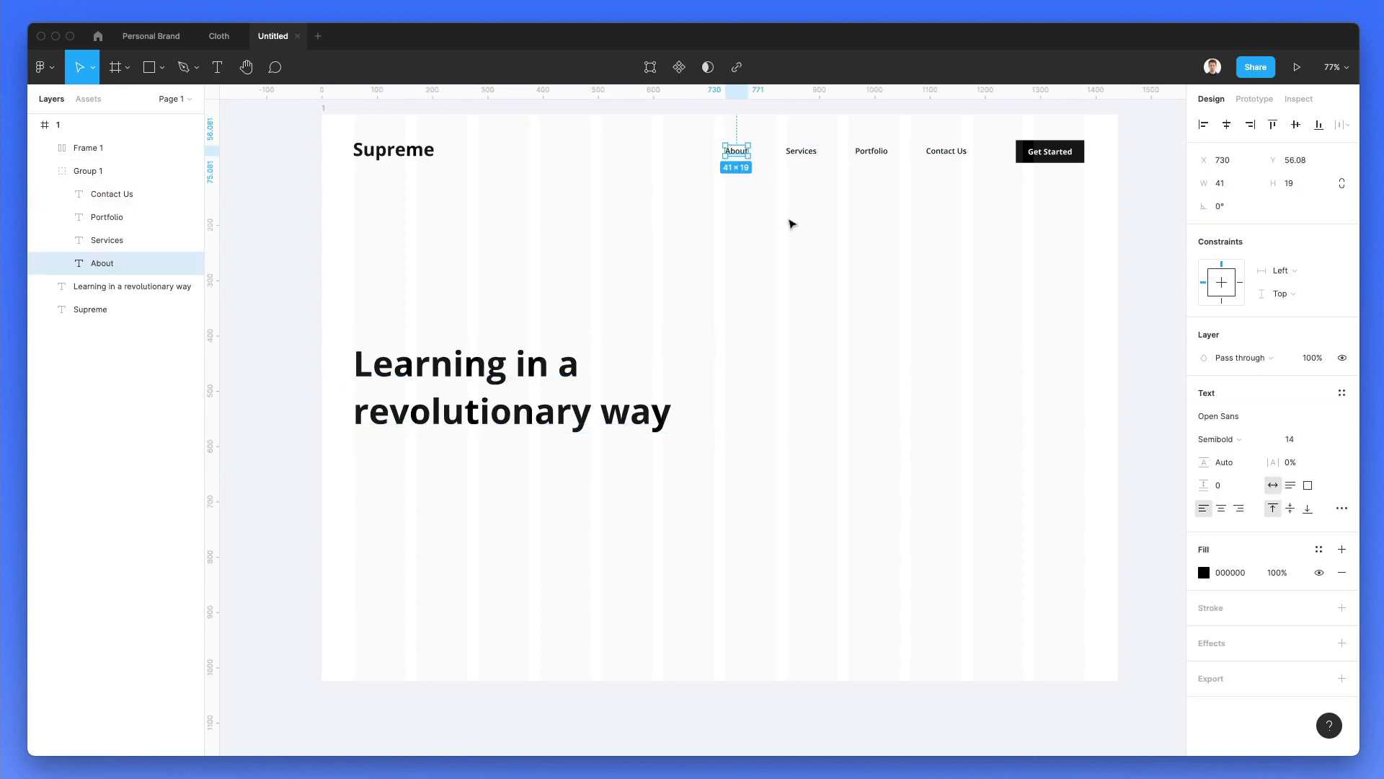
pyautogui.hotkey('ctrl', 'c')
pyautogui.hotkey('ctrl', 'v')
pyautogui.moveTo(735, 151); pyautogui.dragTo(367, 458)
# Replace the copied text with the Lorem Ipsum passage beginning "There are many variations of passages of Lorem Ipsum available"
pyautogui.doubleClick(367, 457)
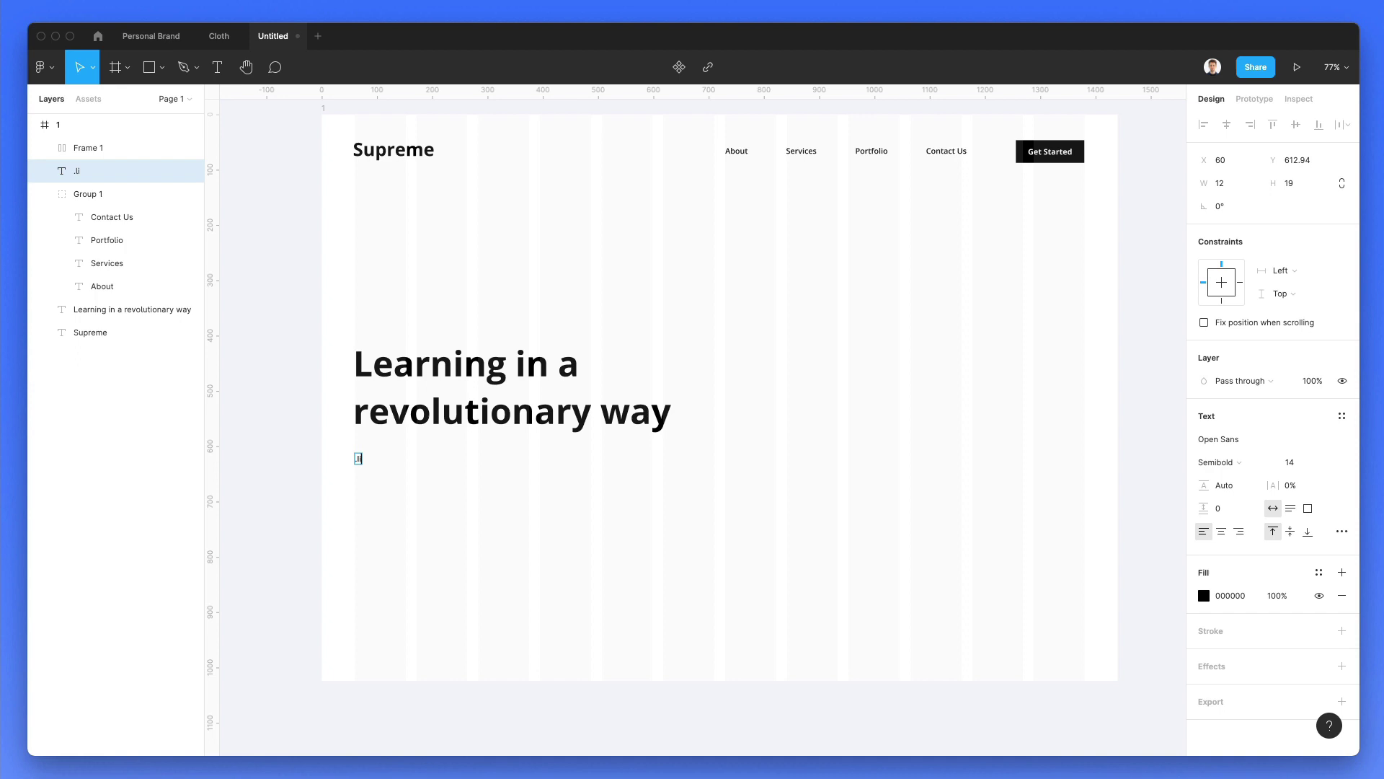
pyautogui.hotkey('ctrl', 'v')
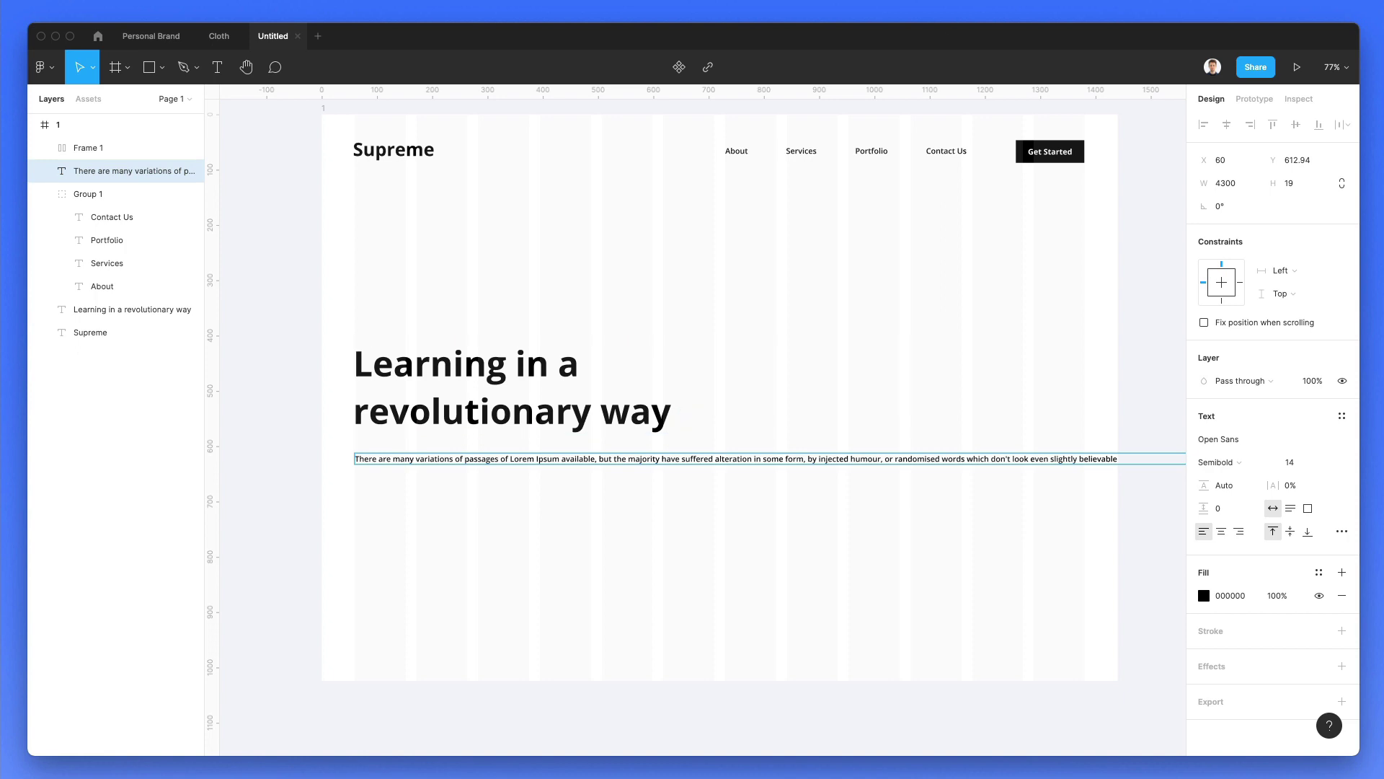
pyautogui.click(1232, 1)
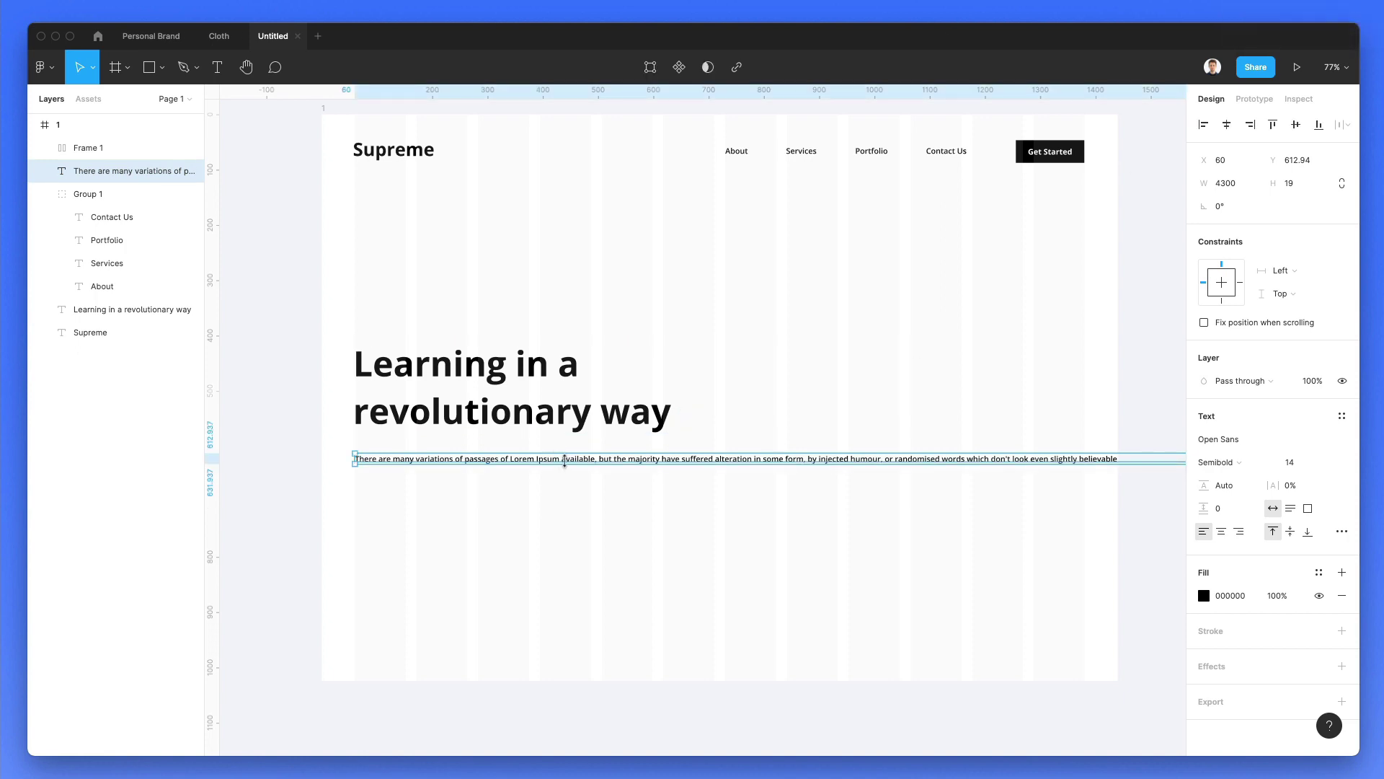
# Shorten the Lorem Ipsum passage by deleting everything from "or randomised words" to its end
pyautogui.press('Return')
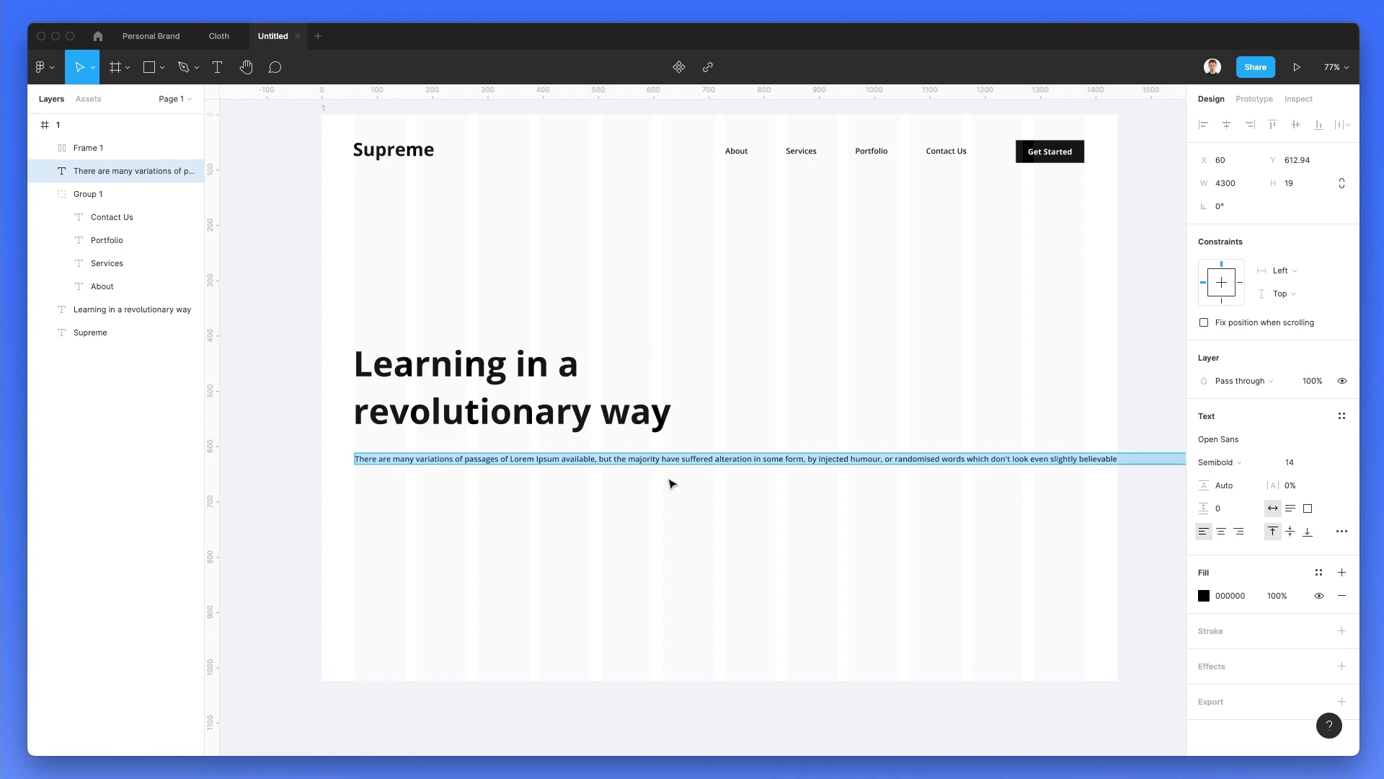
pyautogui.press('Escape')
pyautogui.scroll(-3, 709, 445)
pyautogui.hscroll(4, 708, 442)
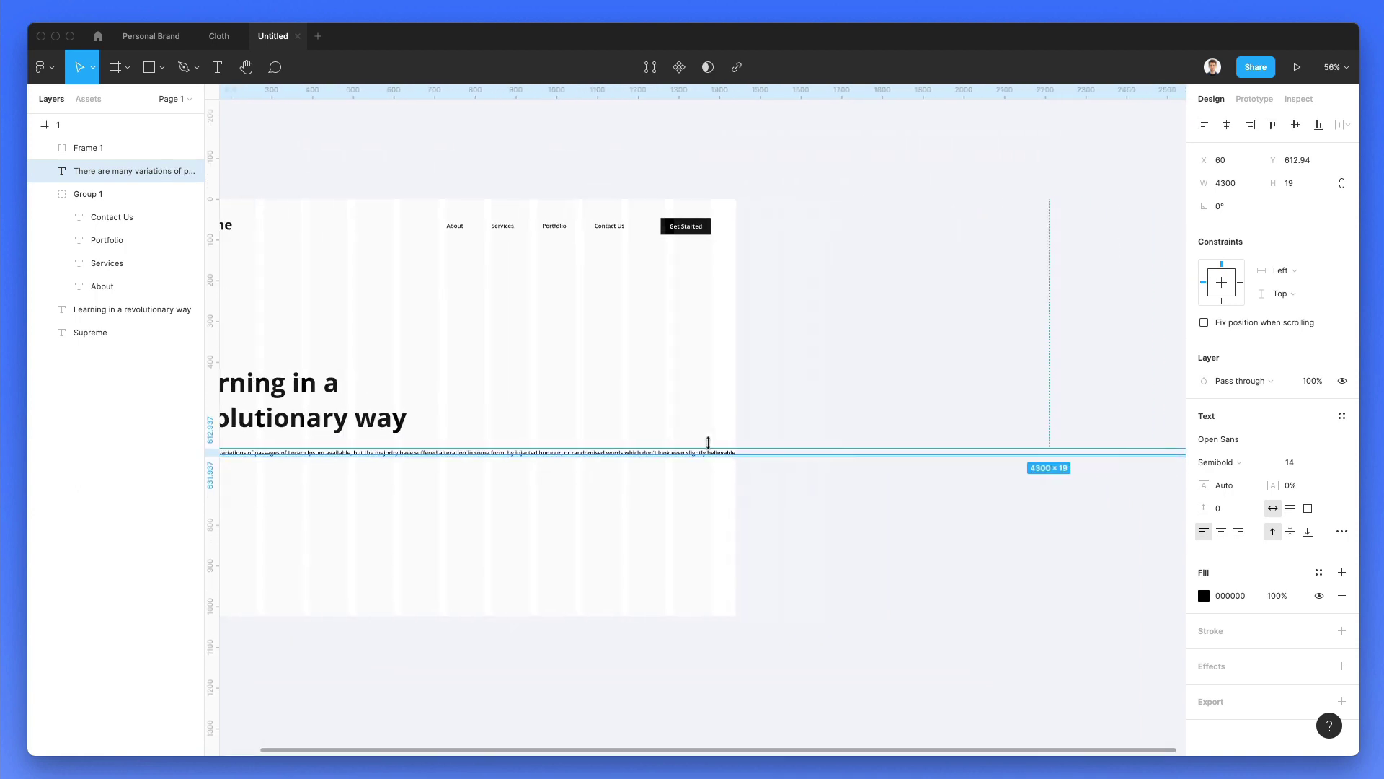
pyautogui.scroll(-3, 708, 442)
pyautogui.press('Return')
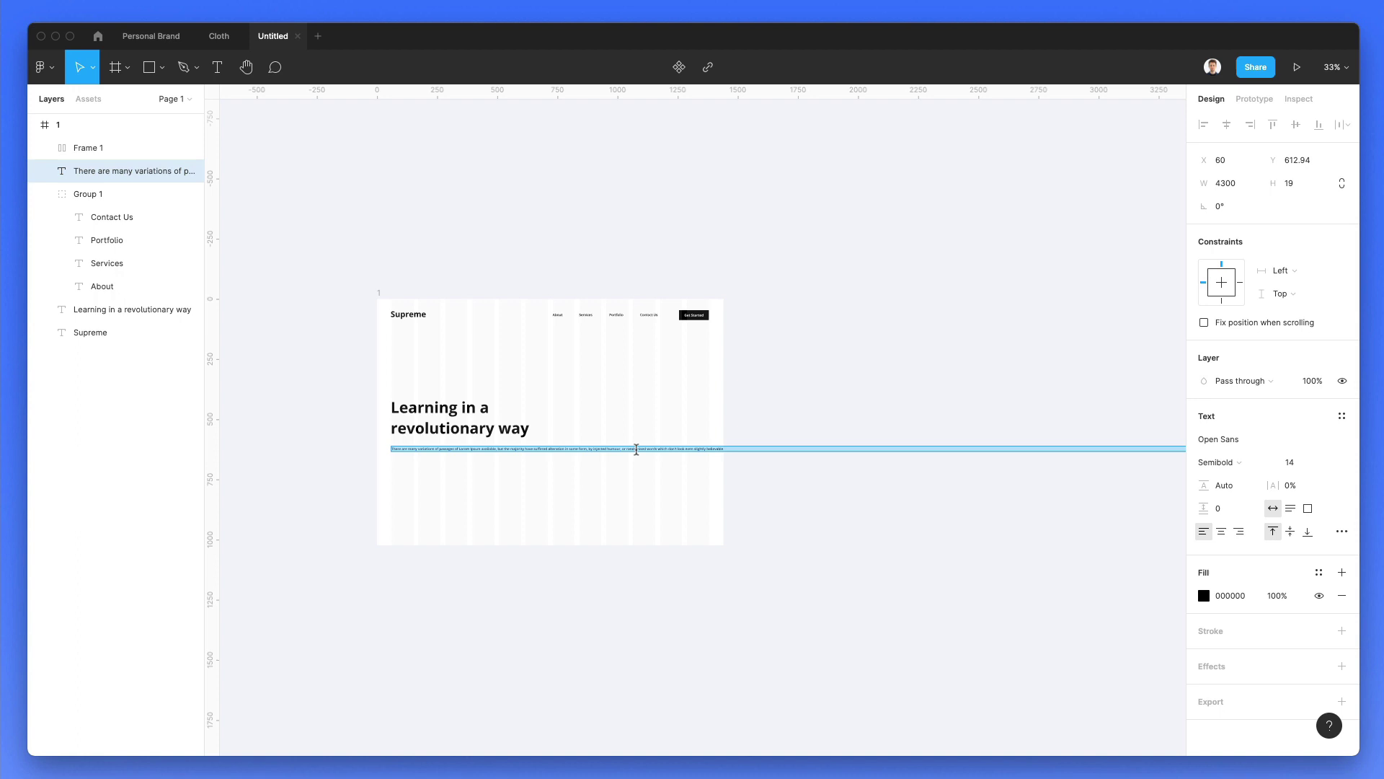
pyautogui.click(631, 448)
pyautogui.moveTo(671, 467); pyautogui.dragTo(1010, 709)
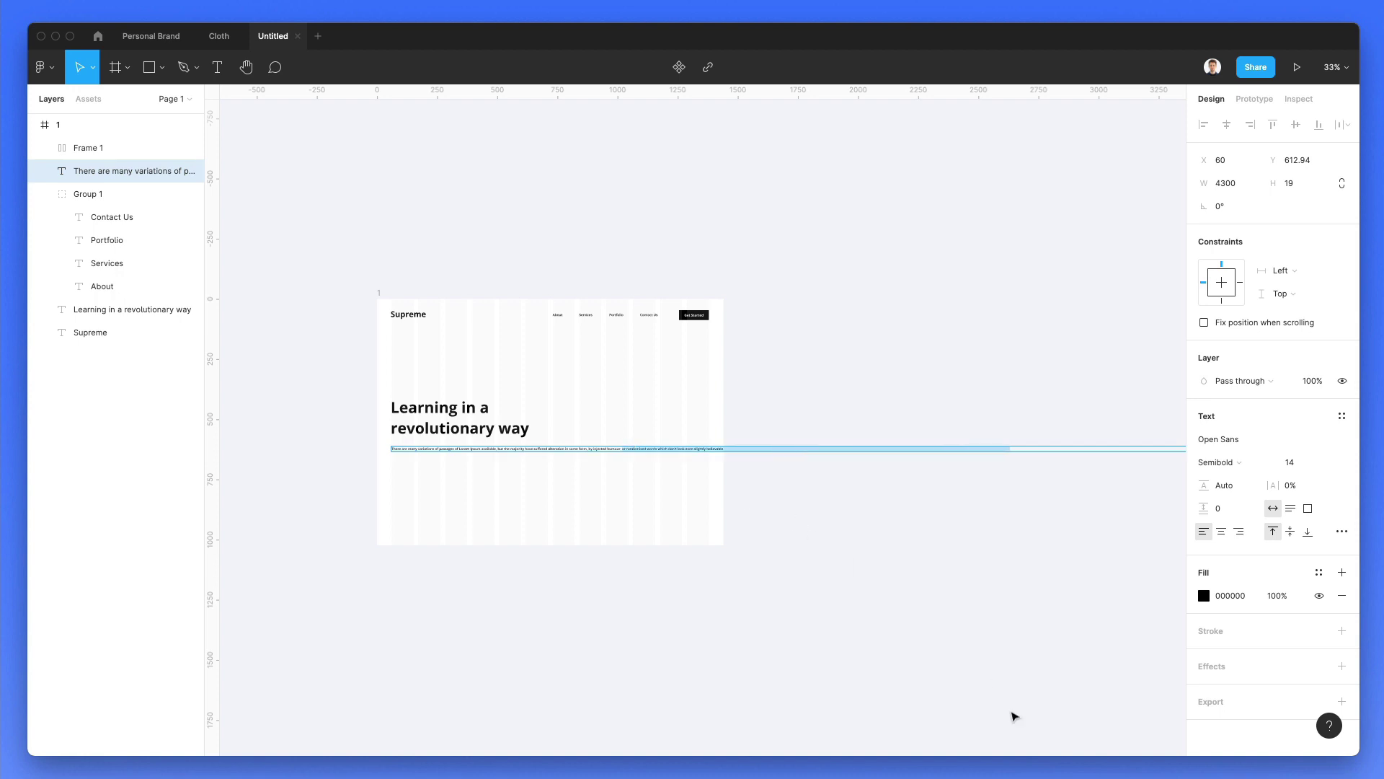
pyautogui.press('super+shift+Right')
pyautogui.press('BackSpace')
pyautogui.scroll(-1, 637, 548)
pyautogui.press('Escape')
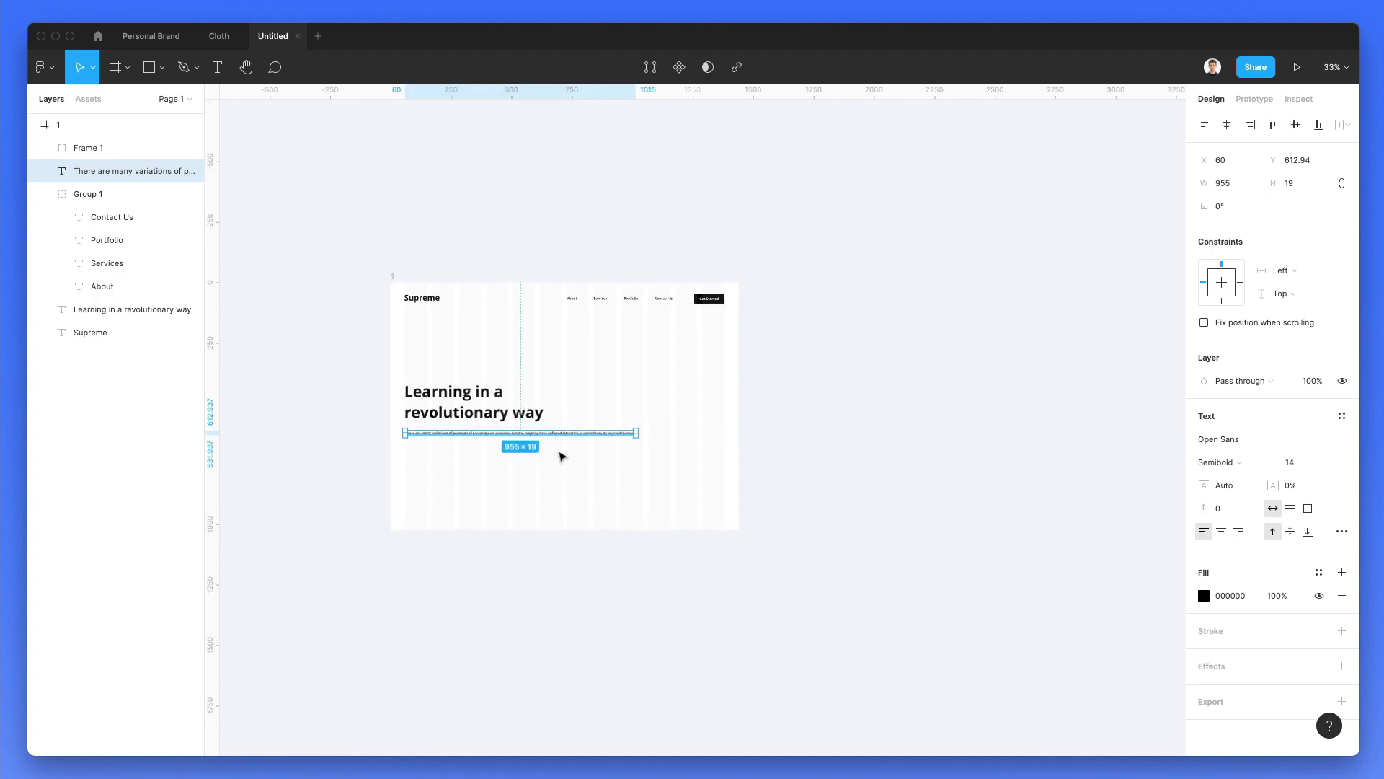
# Narrow the Lorem Ipsum text box to about 586 px and set its line height to about 230%
pyautogui.scroll(5, 562, 456)
pyautogui.moveTo(716, 414); pyautogui.dragTo(542, 425)
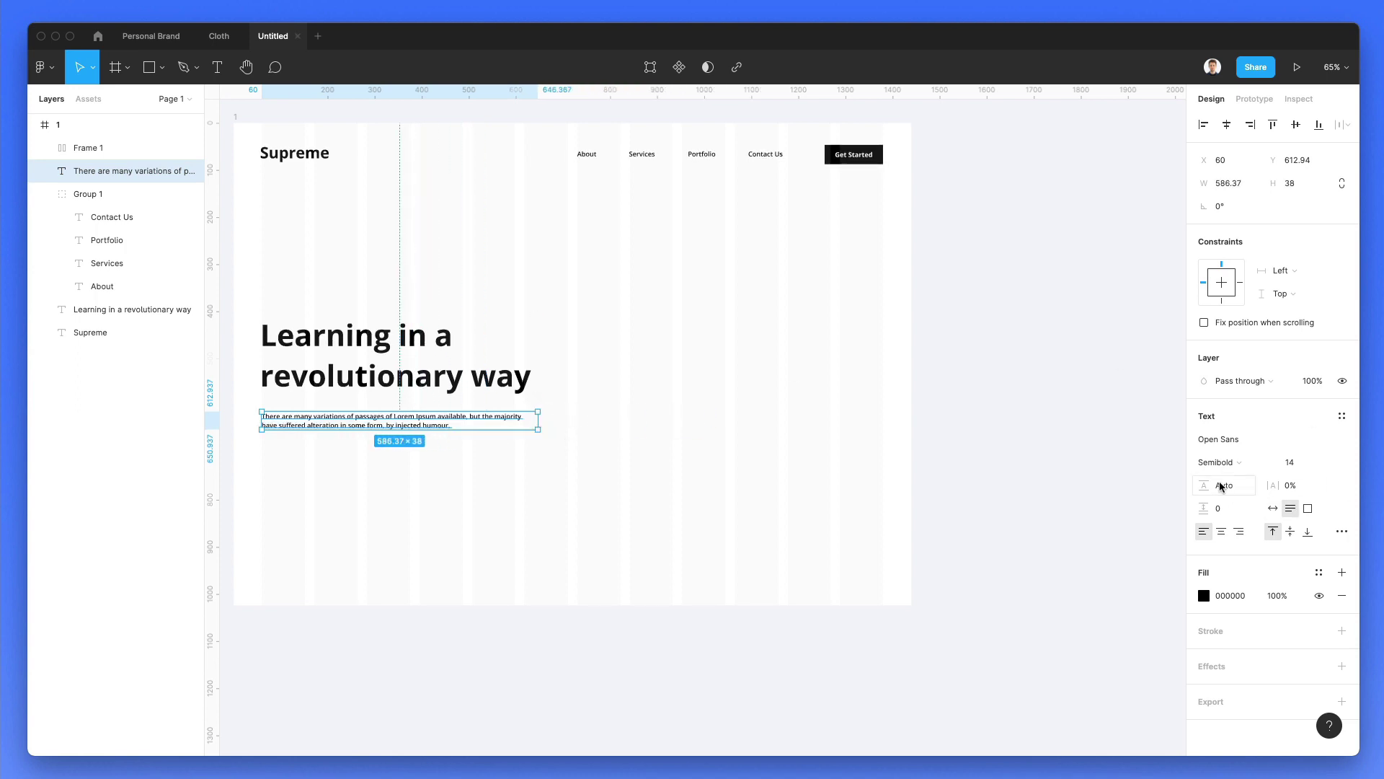
pyautogui.moveTo(1209, 484); pyautogui.dragTo(1345, 485)
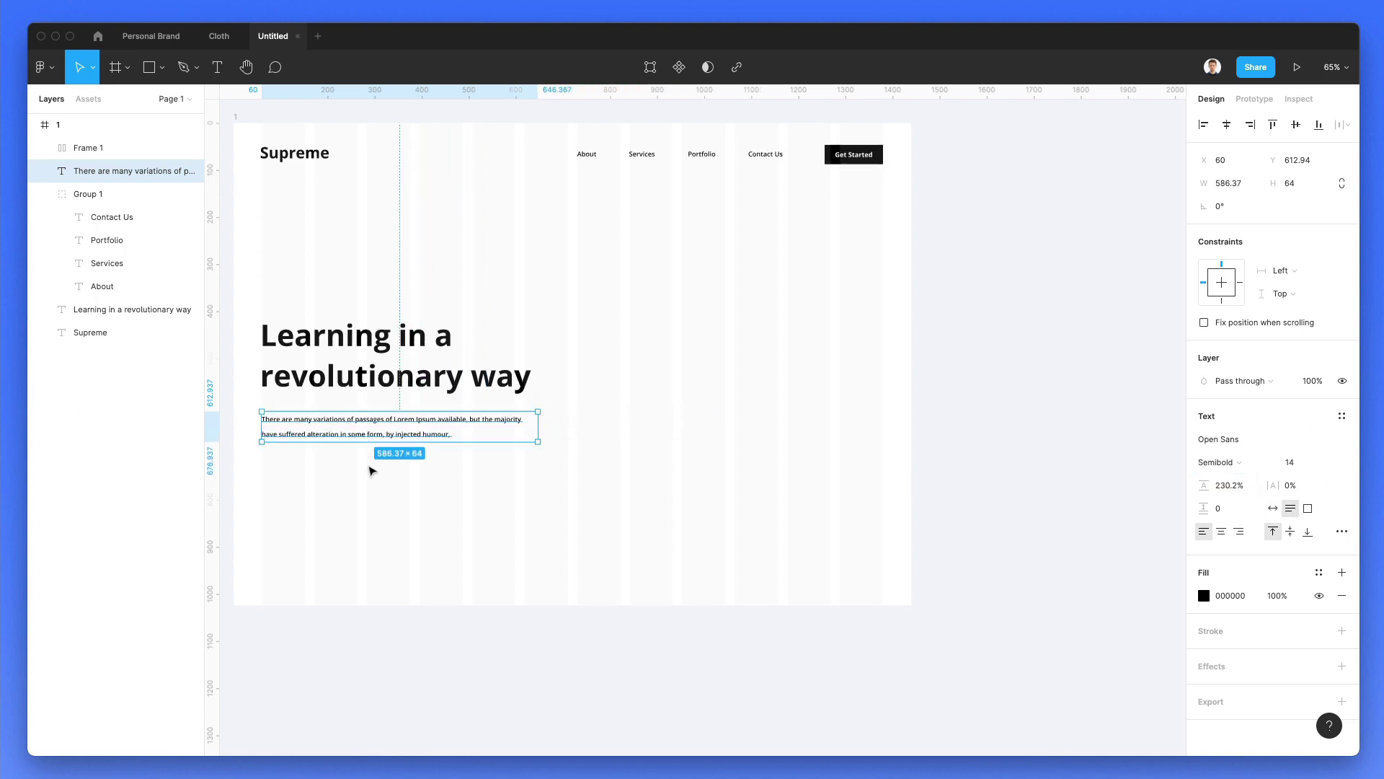
pyautogui.scroll(-2, 344, 442)
pyautogui.scroll(7, 344, 441)
pyautogui.hscroll(-1, 344, 442)
pyautogui.hscroll(-2, 469, 476)
pyautogui.click(597, 510)
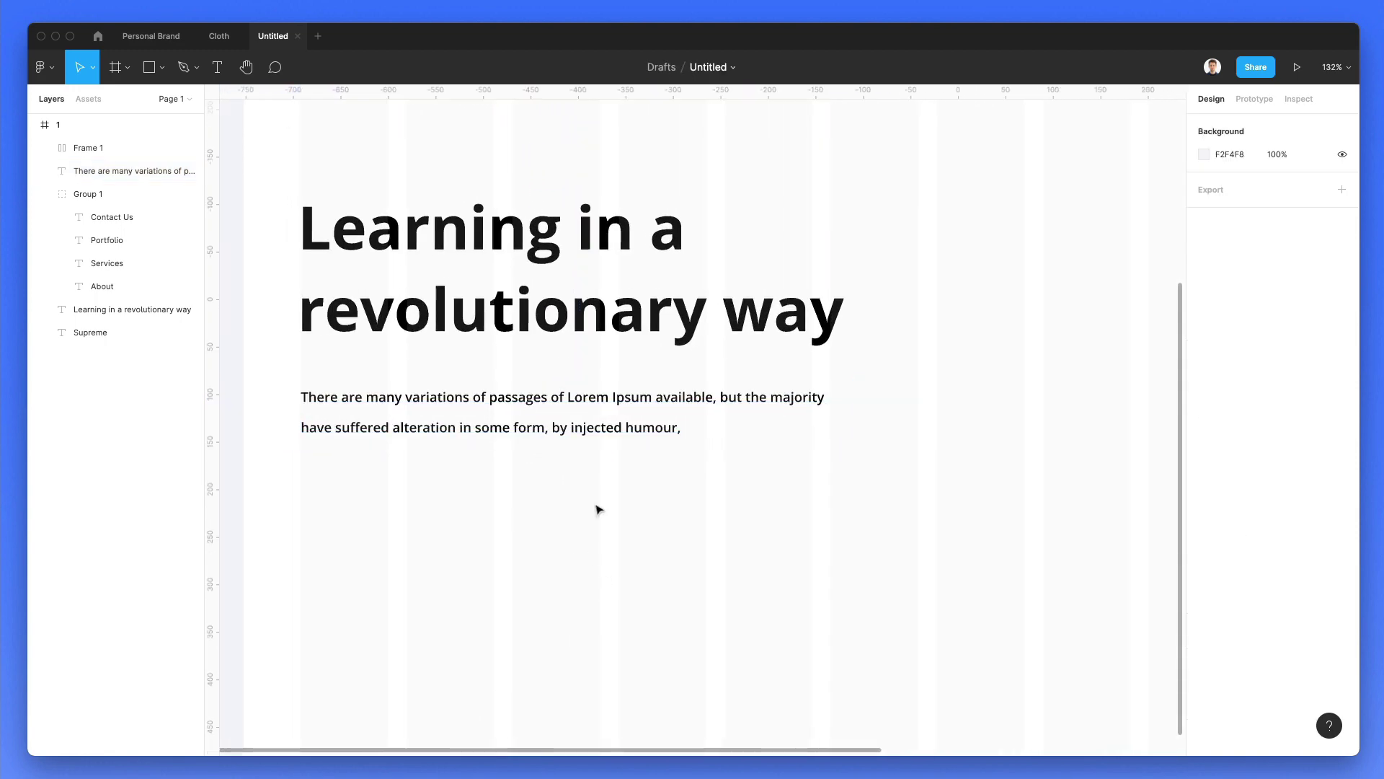
pyautogui.click(660, 424)
pyautogui.moveTo(655, 405); pyautogui.dragTo(647, 535)
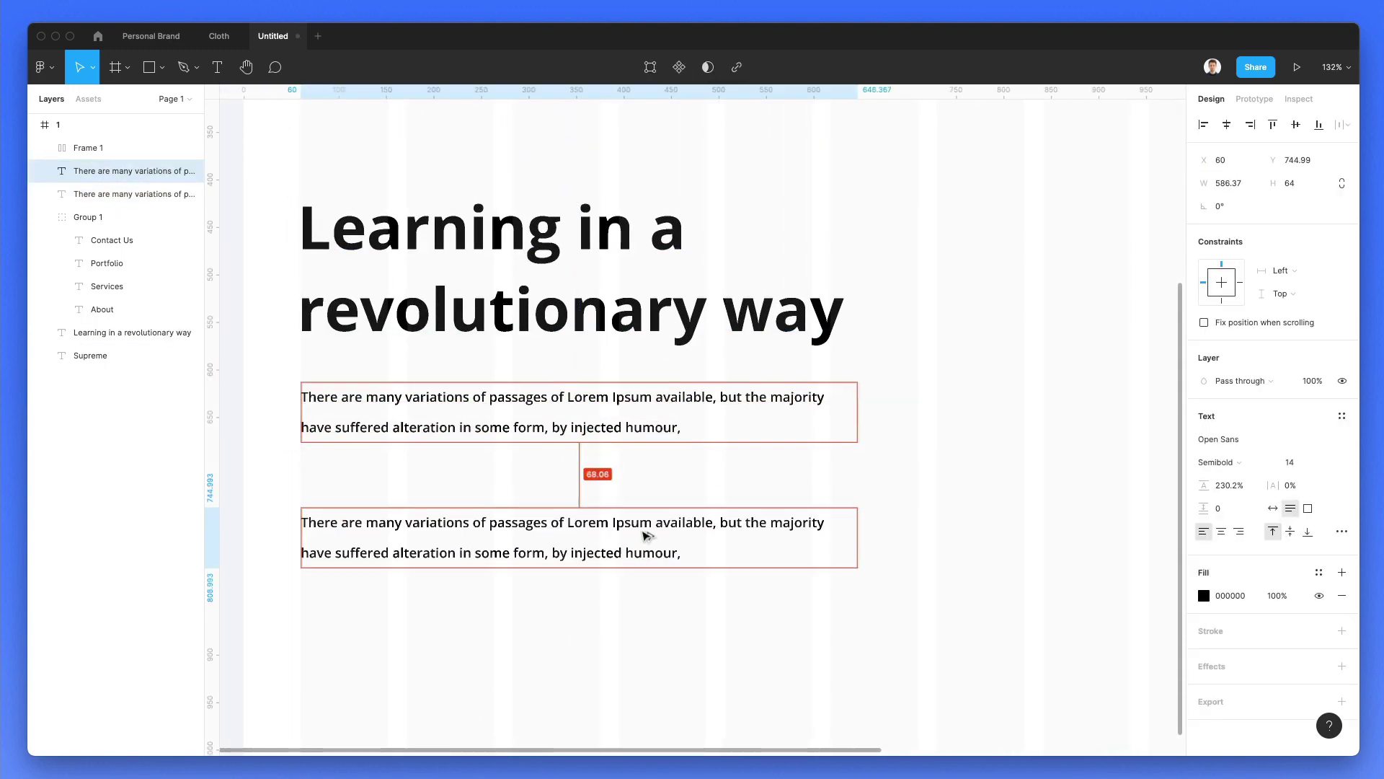
pyautogui.click(955, 464)
pyautogui.click(654, 527)
pyautogui.press('Delete')
# Copy the Get Started button to X 60, Y 702 under the passage and scale the copy to about 157 × 52 px
pyautogui.scroll(-2, 653, 533)
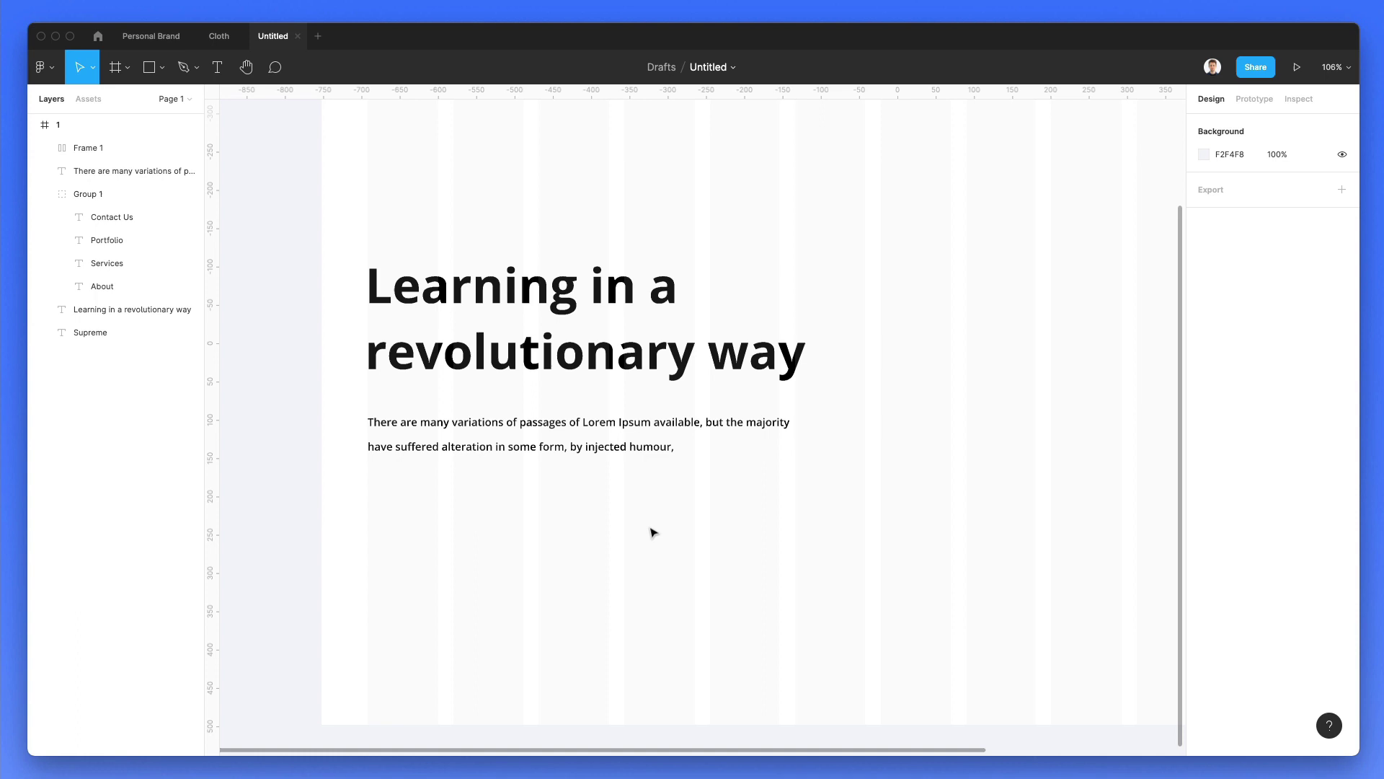
pyautogui.scroll(10, 680, 452)
pyautogui.hscroll(5, 841, 362)
pyautogui.moveTo(820, 478); pyautogui.dragTo(331, 501)
pyautogui.click(408, 506)
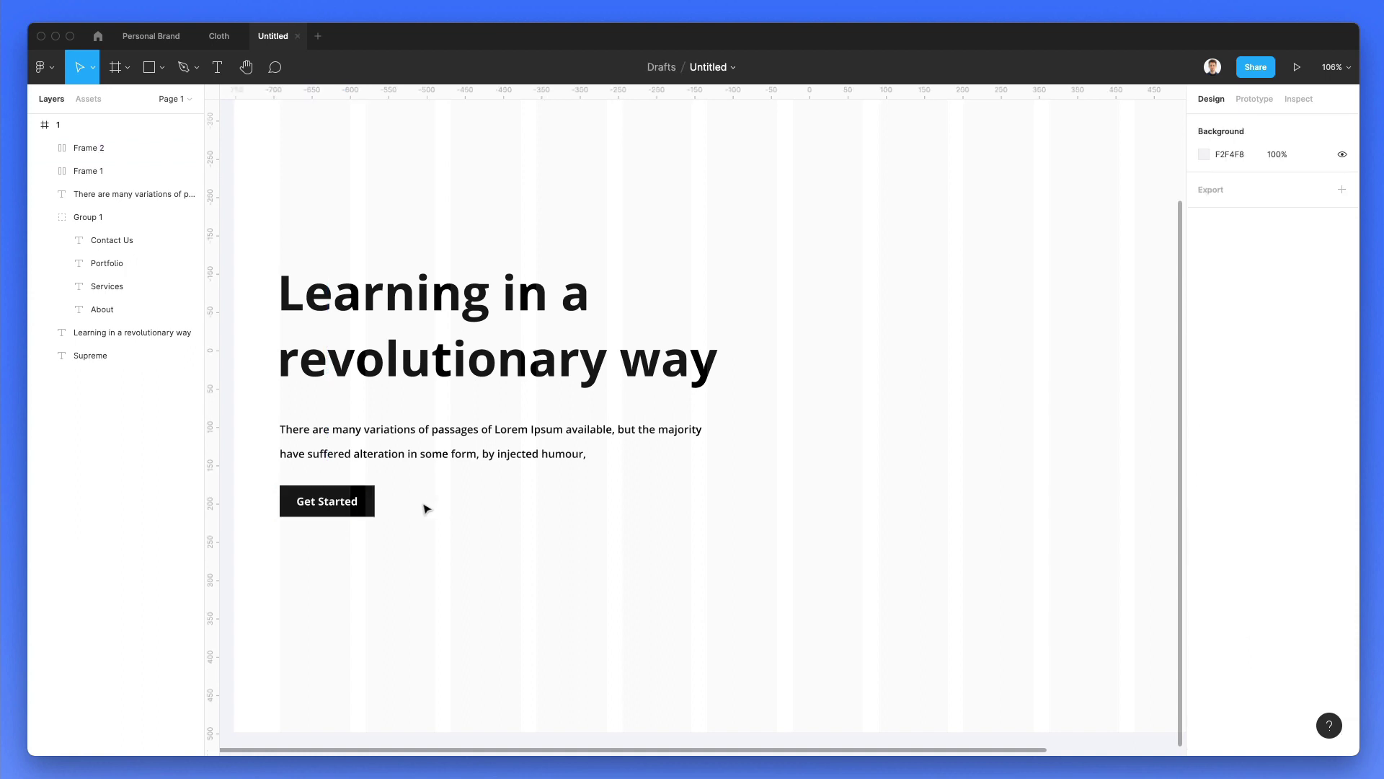
pyautogui.click(340, 513)
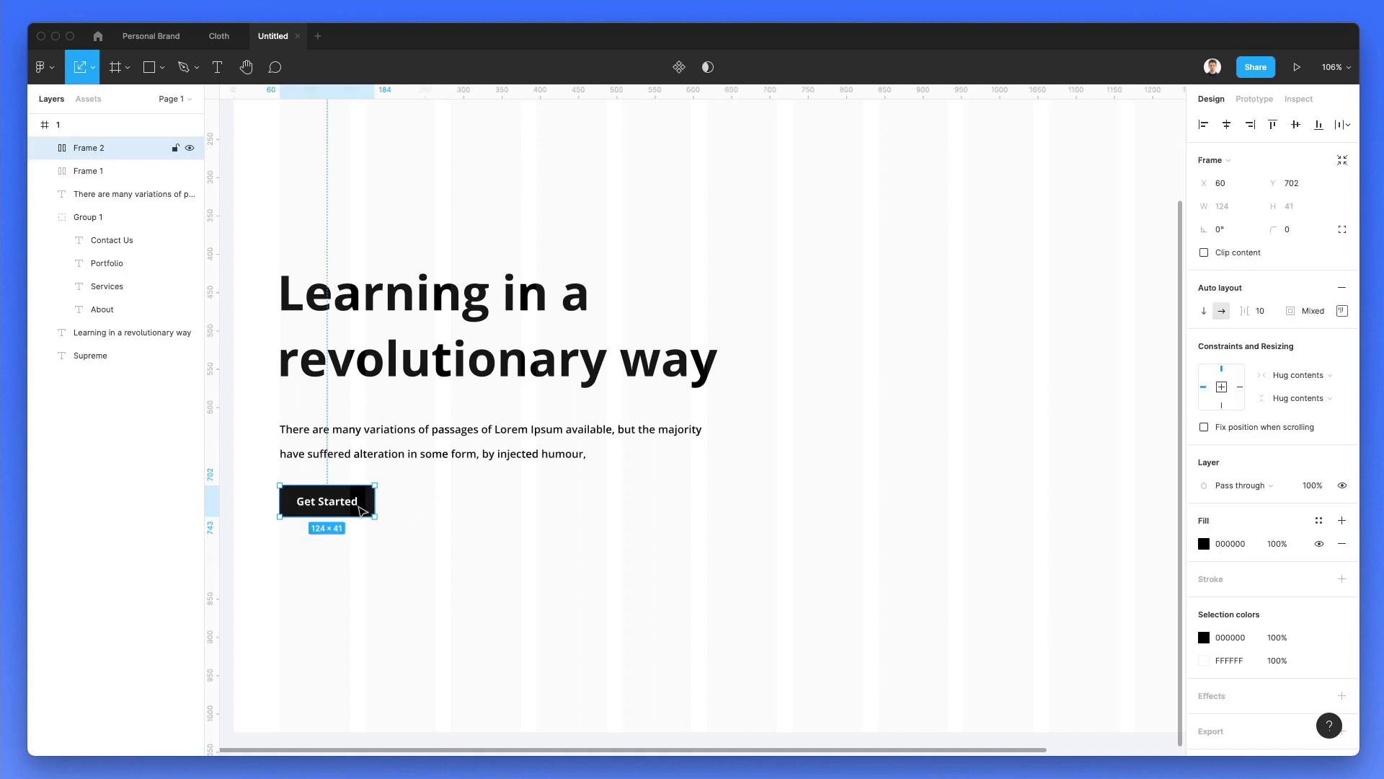
pyautogui.moveTo(374, 516); pyautogui.dragTo(388, 522)
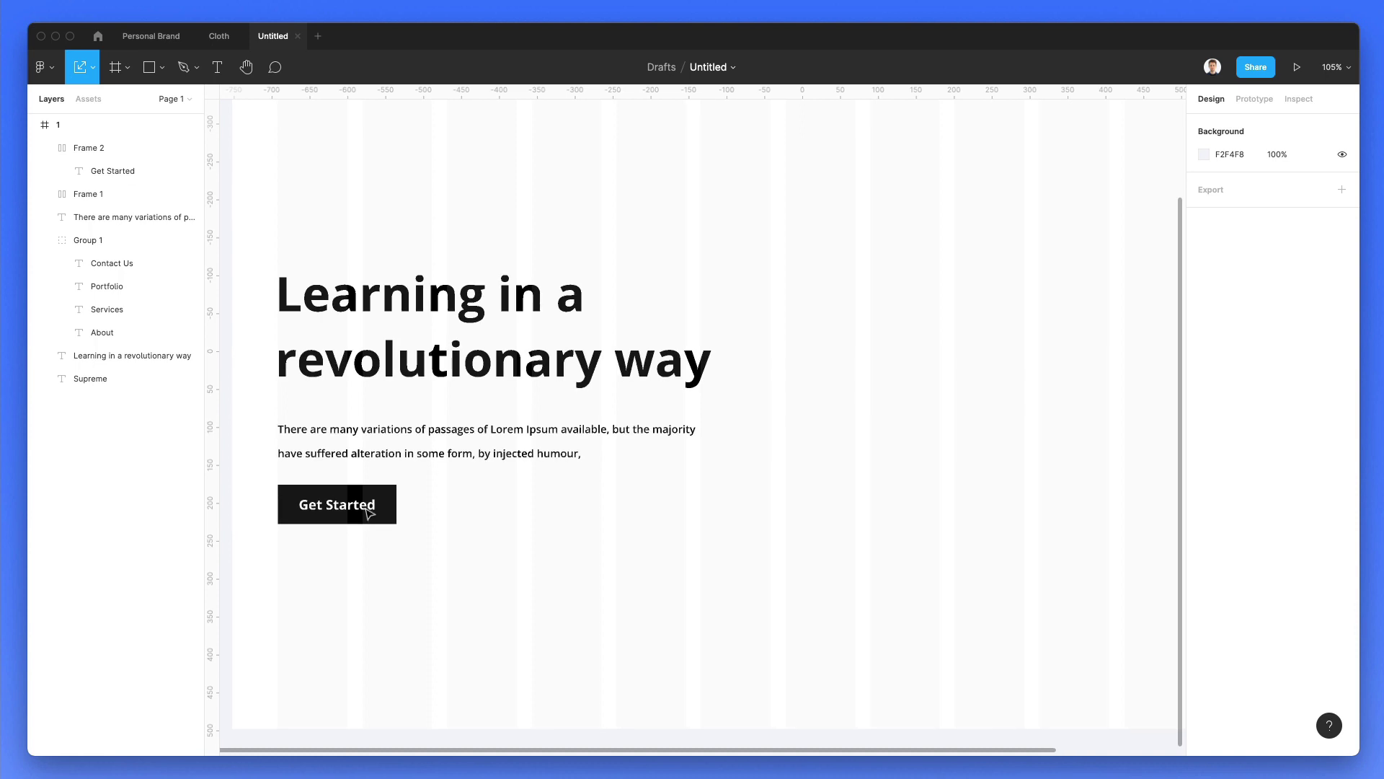
# Set the font size of the enlarged Get Started button's label to 18
pyautogui.doubleClick(367, 508)
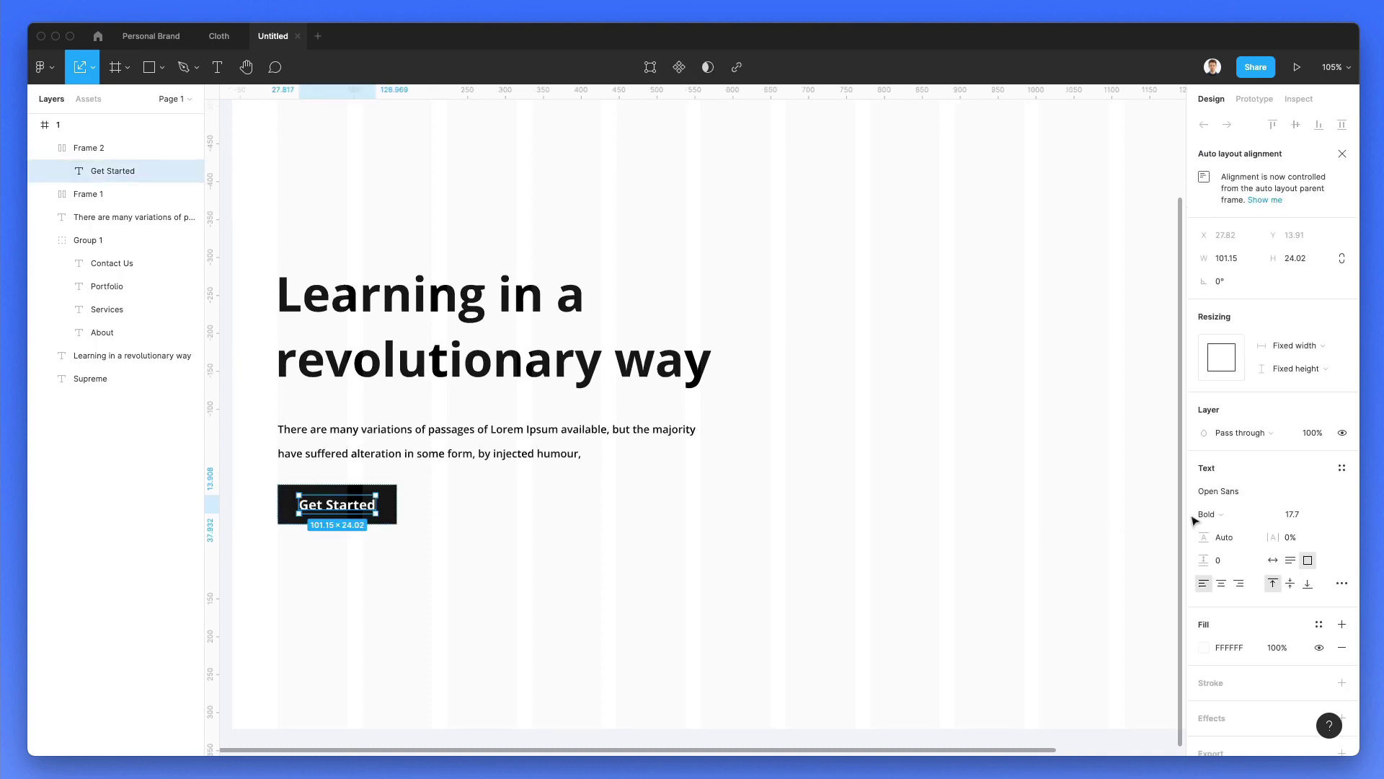
pyautogui.click(1294, 516)
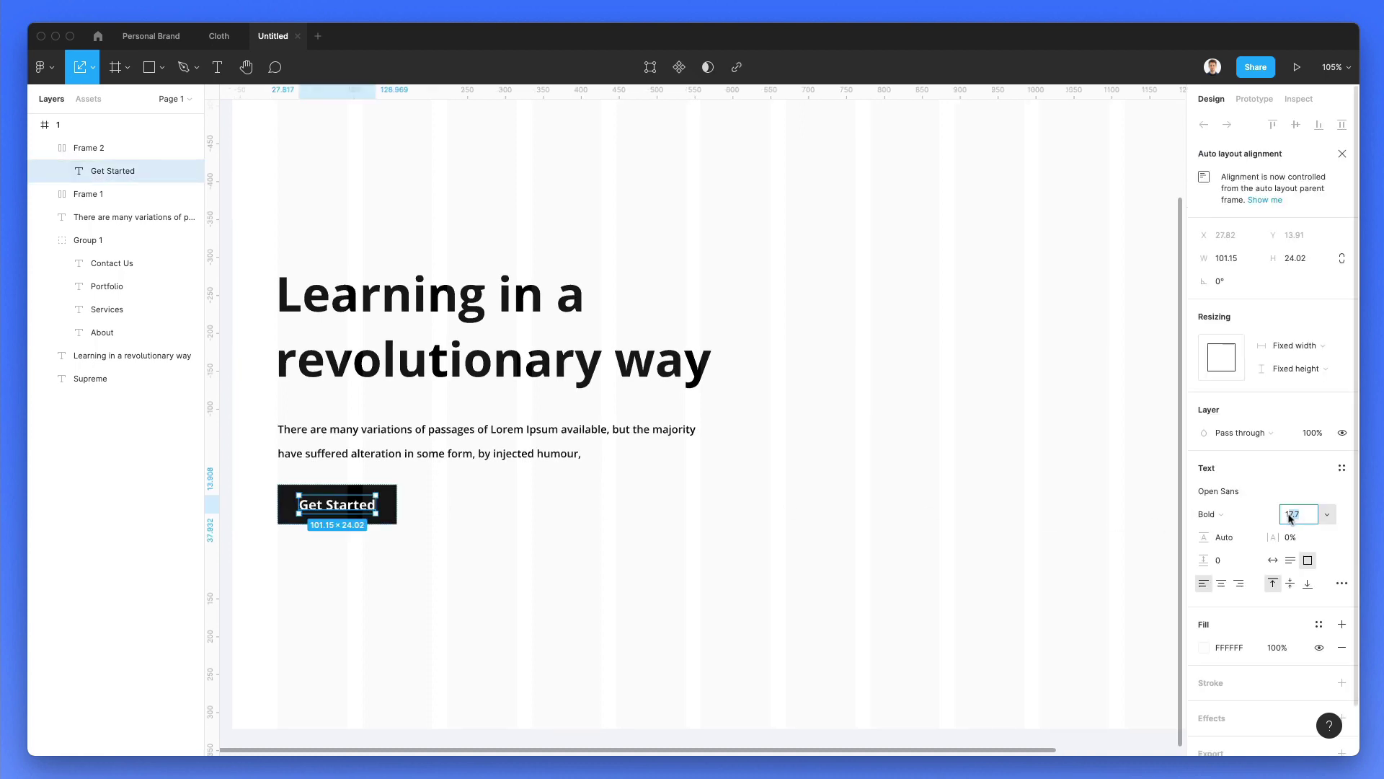
pyautogui.press('Return')
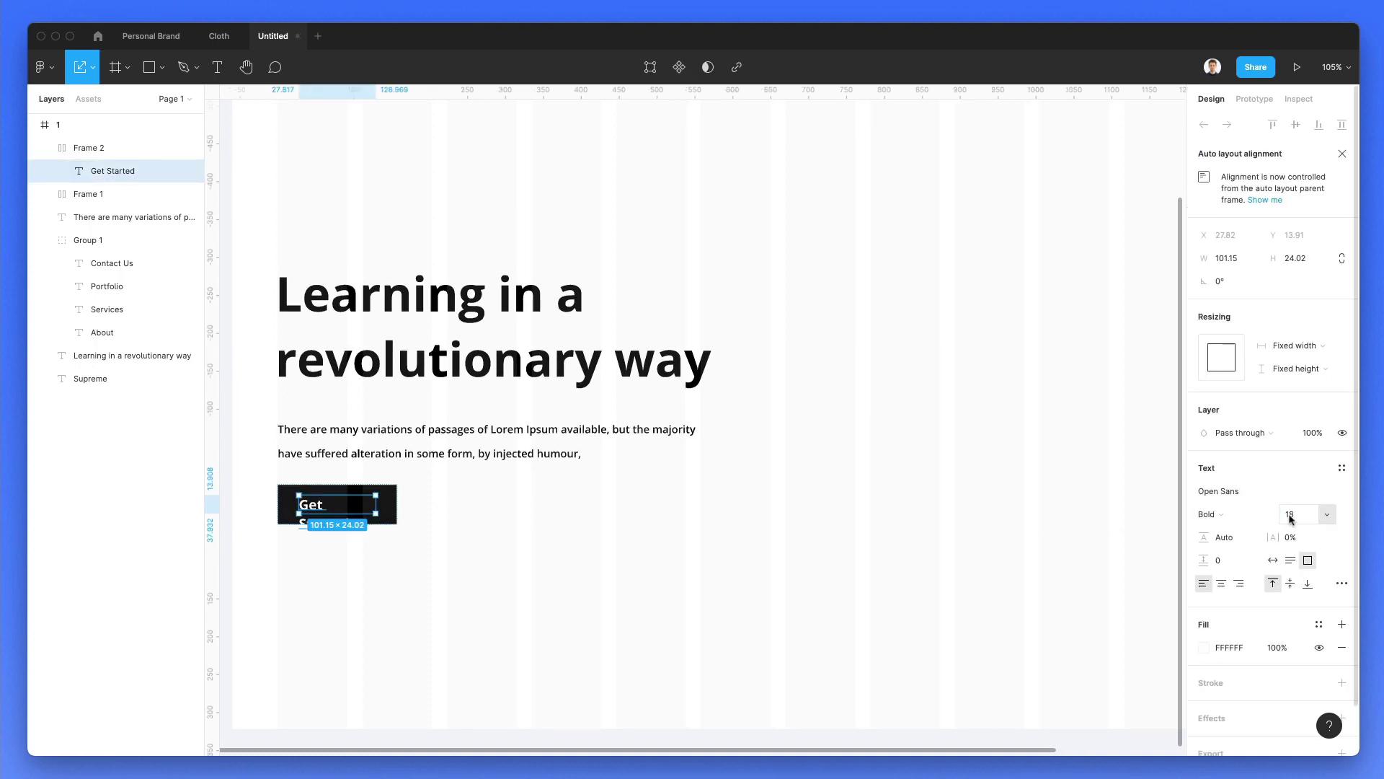
pyautogui.click(612, 526)
# Set the font size of the enlarged Get Started button's label to 17 so it fits on one line
pyautogui.click(393, 510)
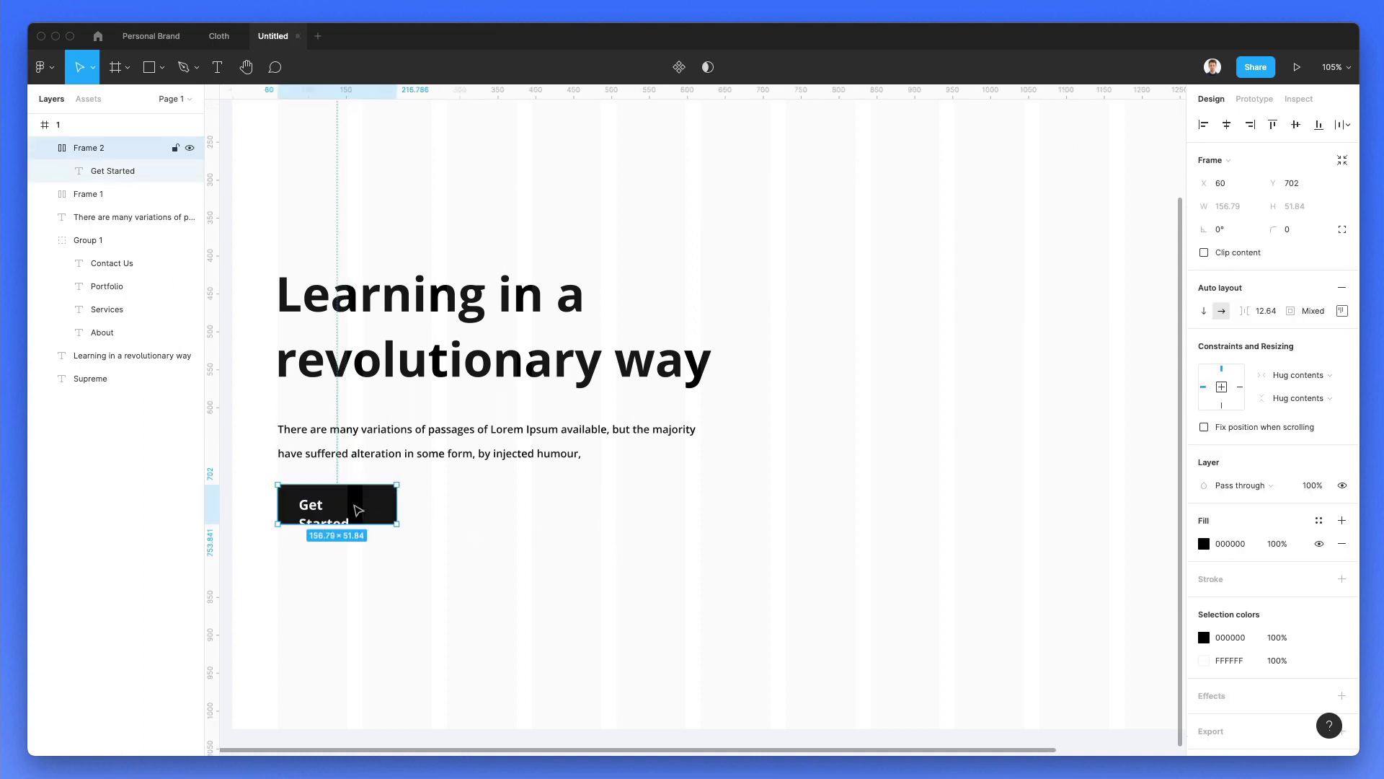
pyautogui.doubleClick(331, 510)
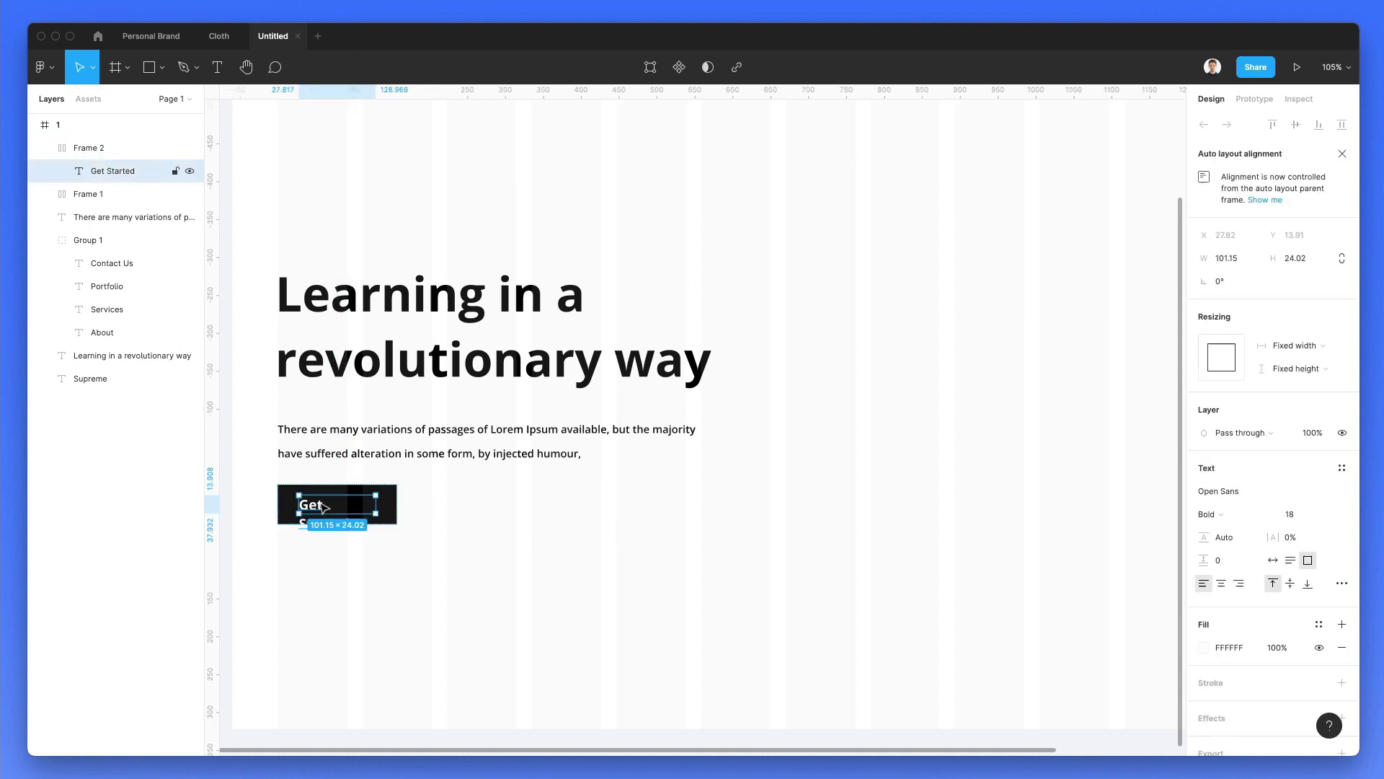
pyautogui.click(1312, 514)
pyautogui.press('Down')
pyautogui.click(502, 535)
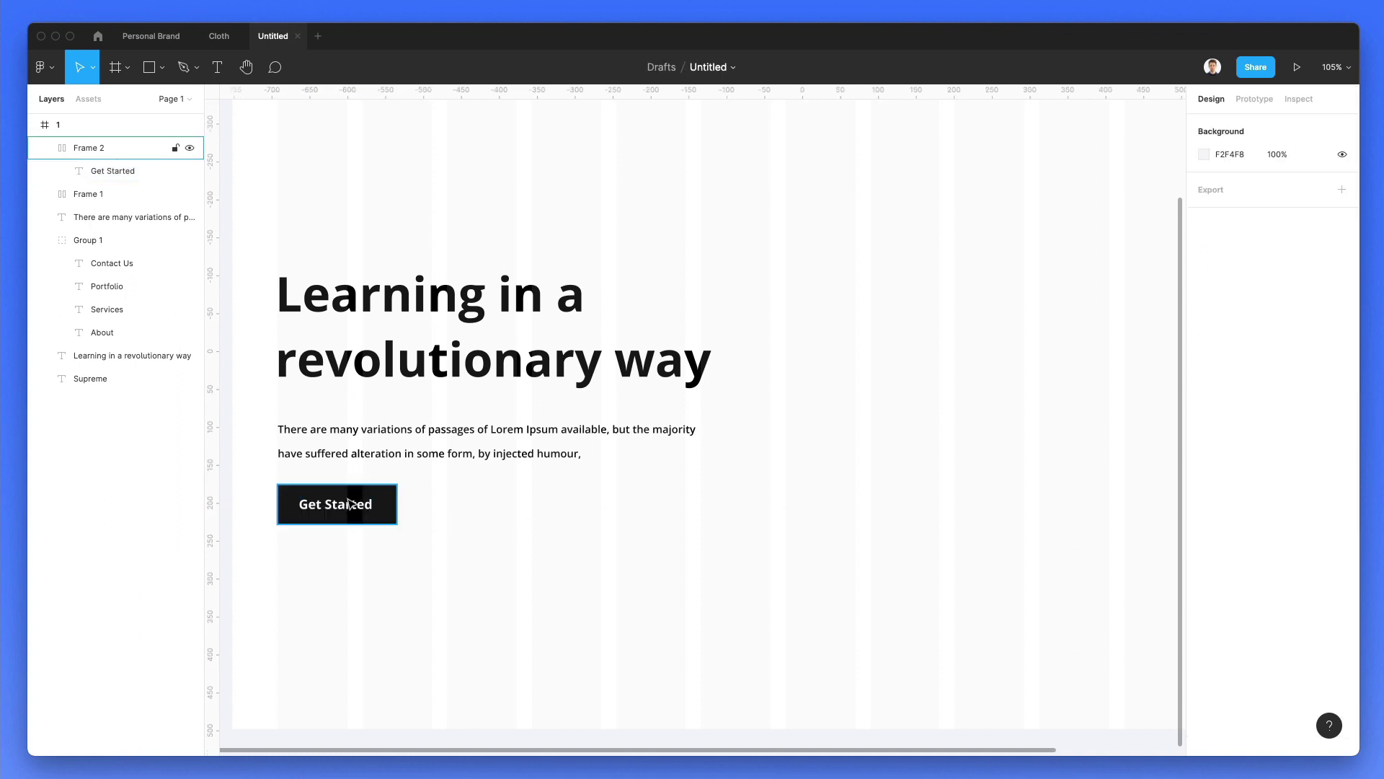
# Duplicate the enlarged Get Started button beside itself at about X 238, Y 702 and colour the copy's label black
pyautogui.moveTo(351, 502); pyautogui.dragTo(488, 505)
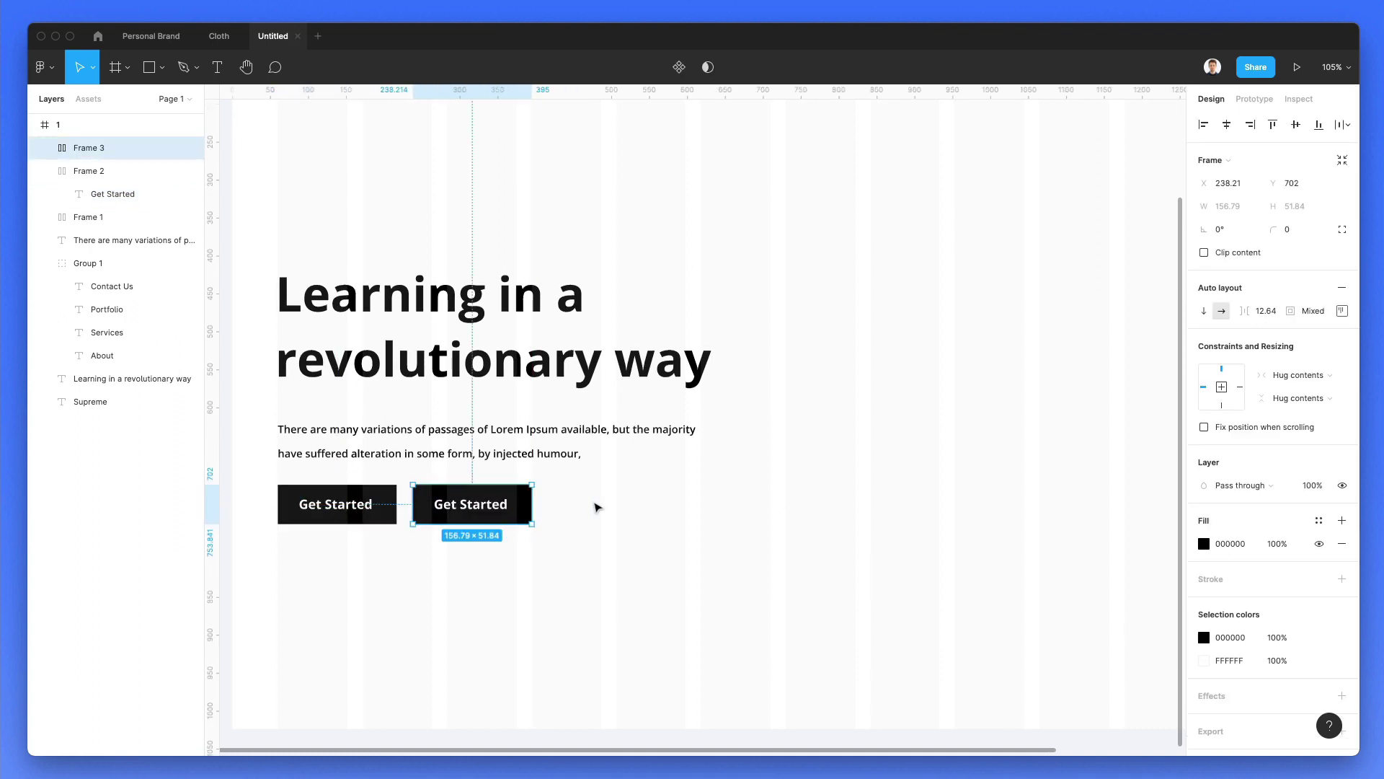
pyautogui.doubleClick(476, 507)
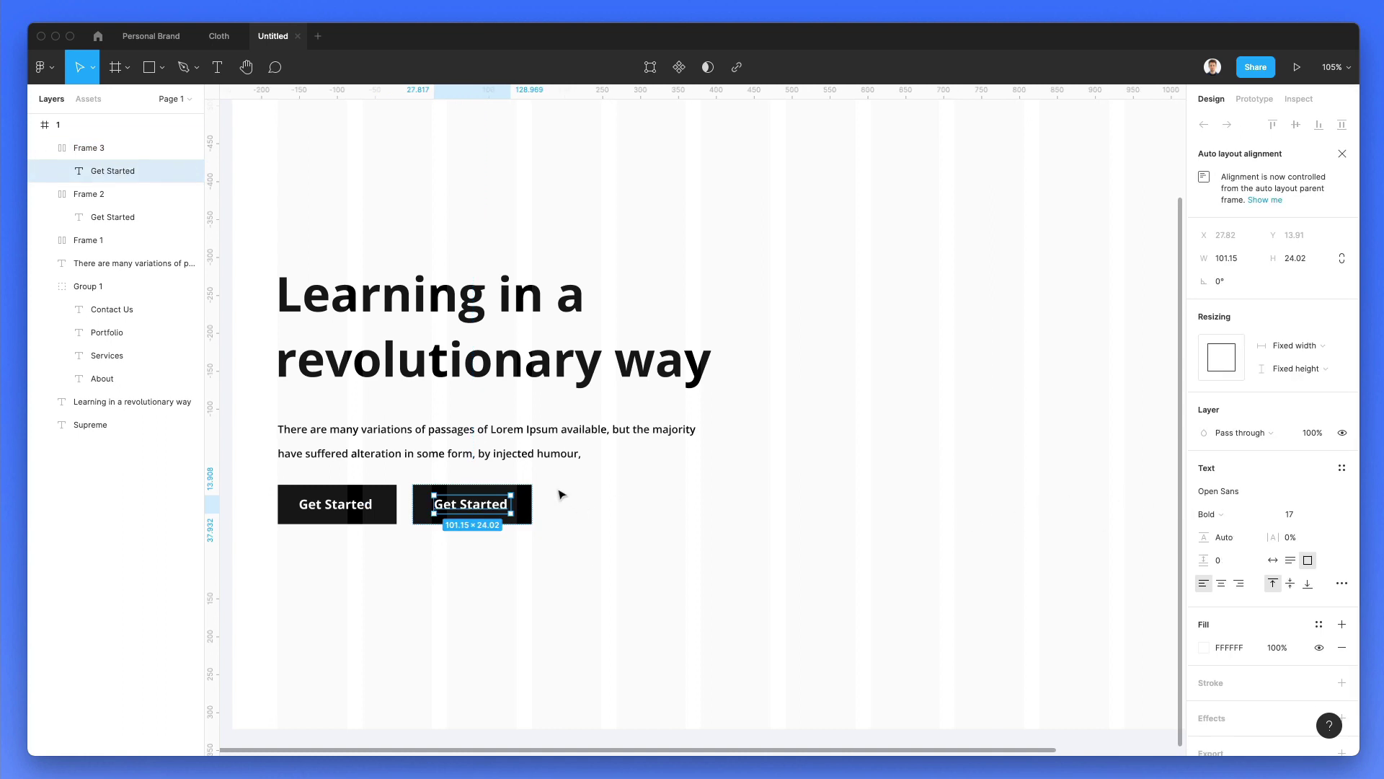
pyautogui.press('i')
pyautogui.click(525, 494)
# Give the duplicated button a black inside stroke and a white (FFFFFF) fill
pyautogui.click(526, 495)
pyautogui.click(1210, 579)
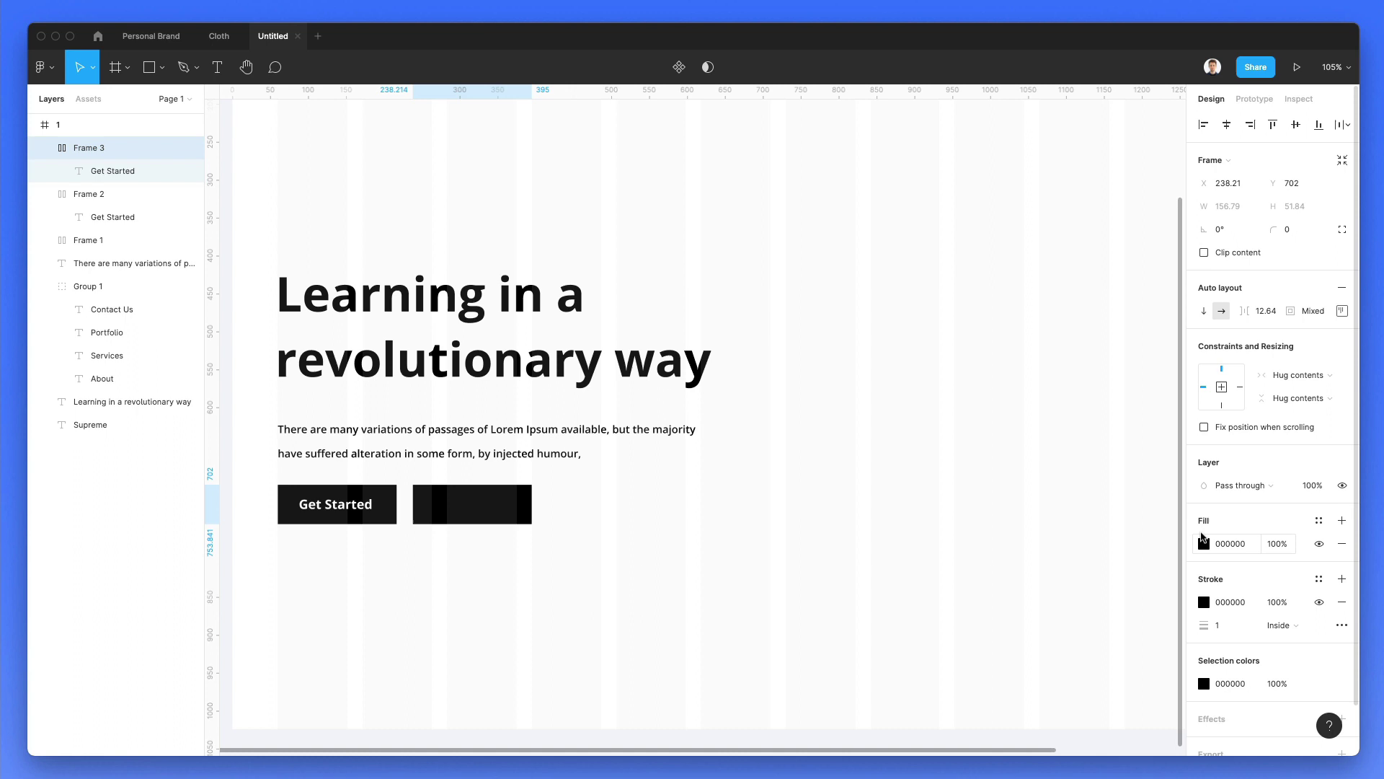
pyautogui.click(1204, 543)
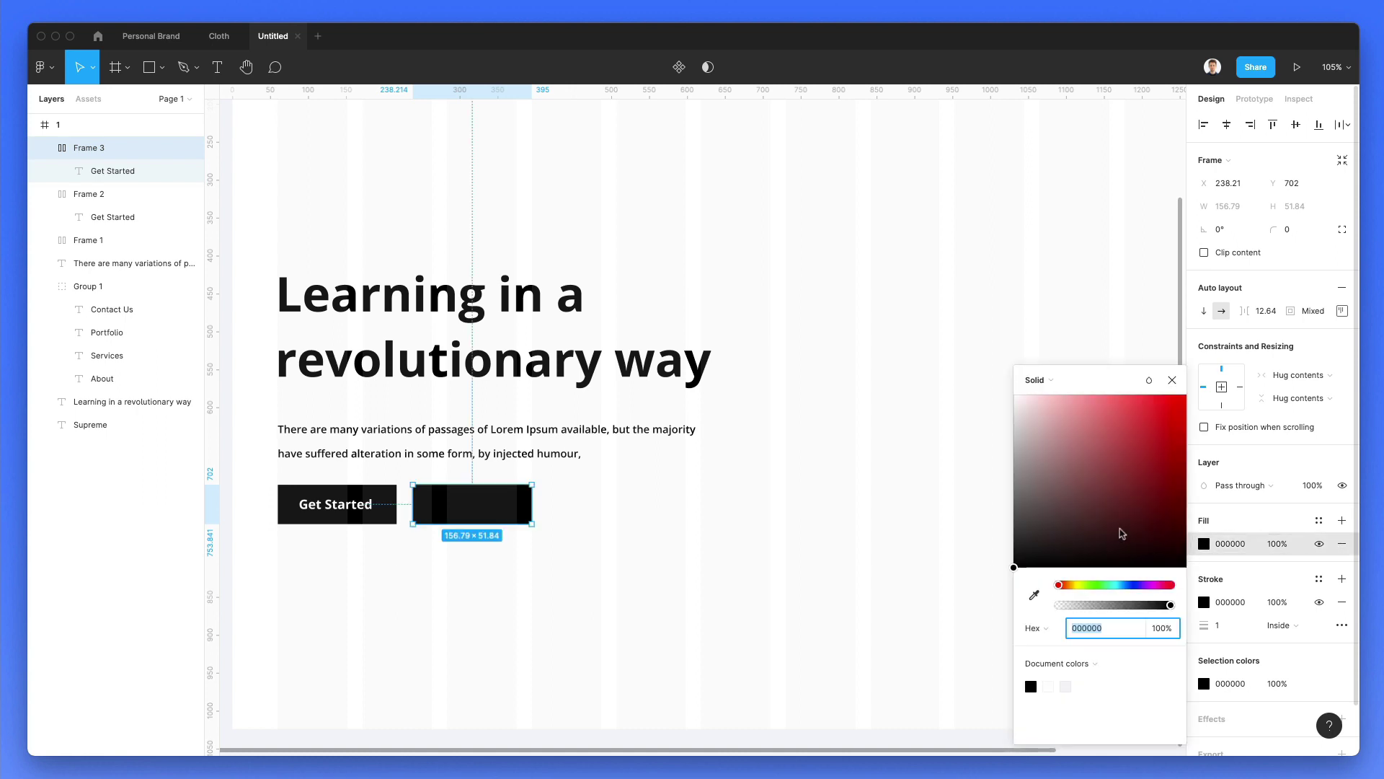
pyautogui.moveTo(1122, 531); pyautogui.dragTo(791, 247)
pyautogui.click(883, 452)
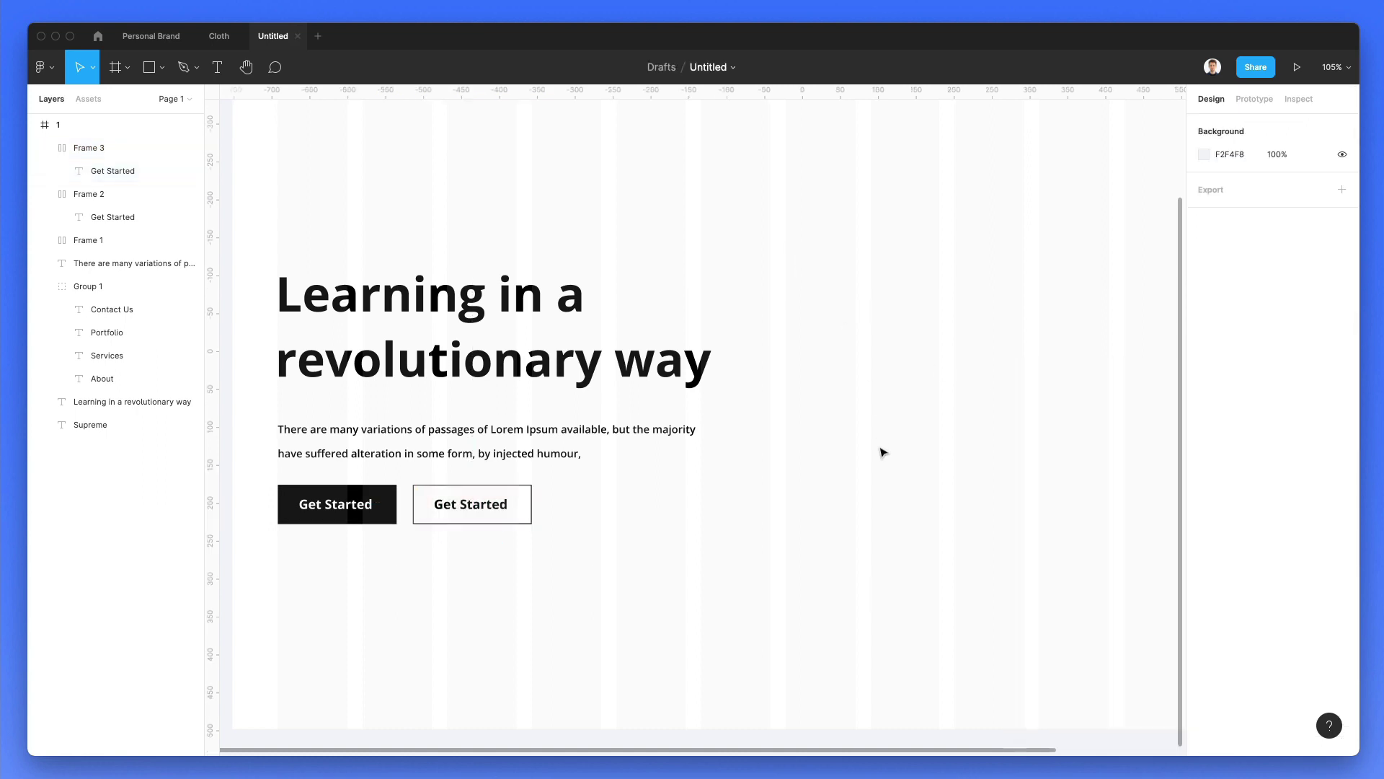
# Set the white button's stroke thickness to 1.5
pyautogui.click(527, 492)
pyautogui.click(1246, 628)
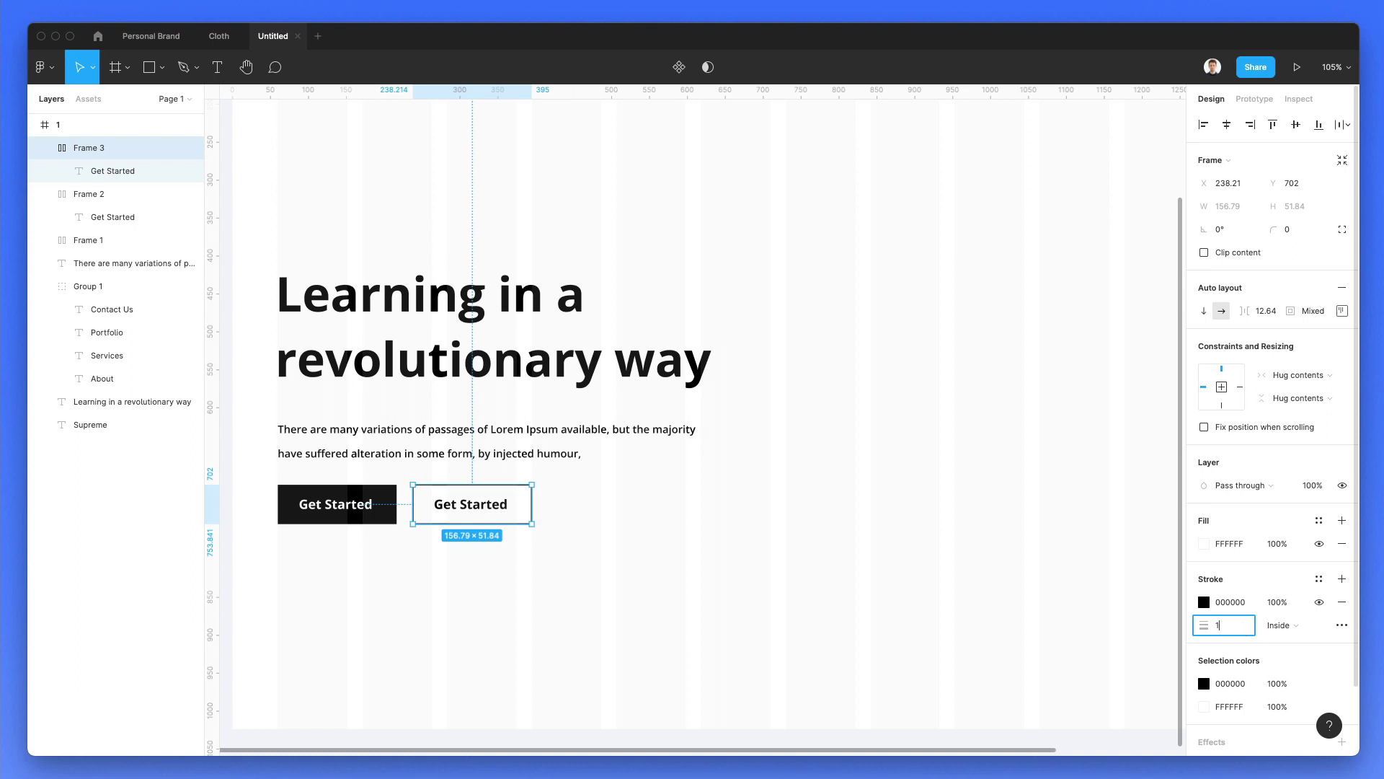
pyautogui.write('1,5')
pyautogui.press('Return')
pyautogui.click(551, 544)
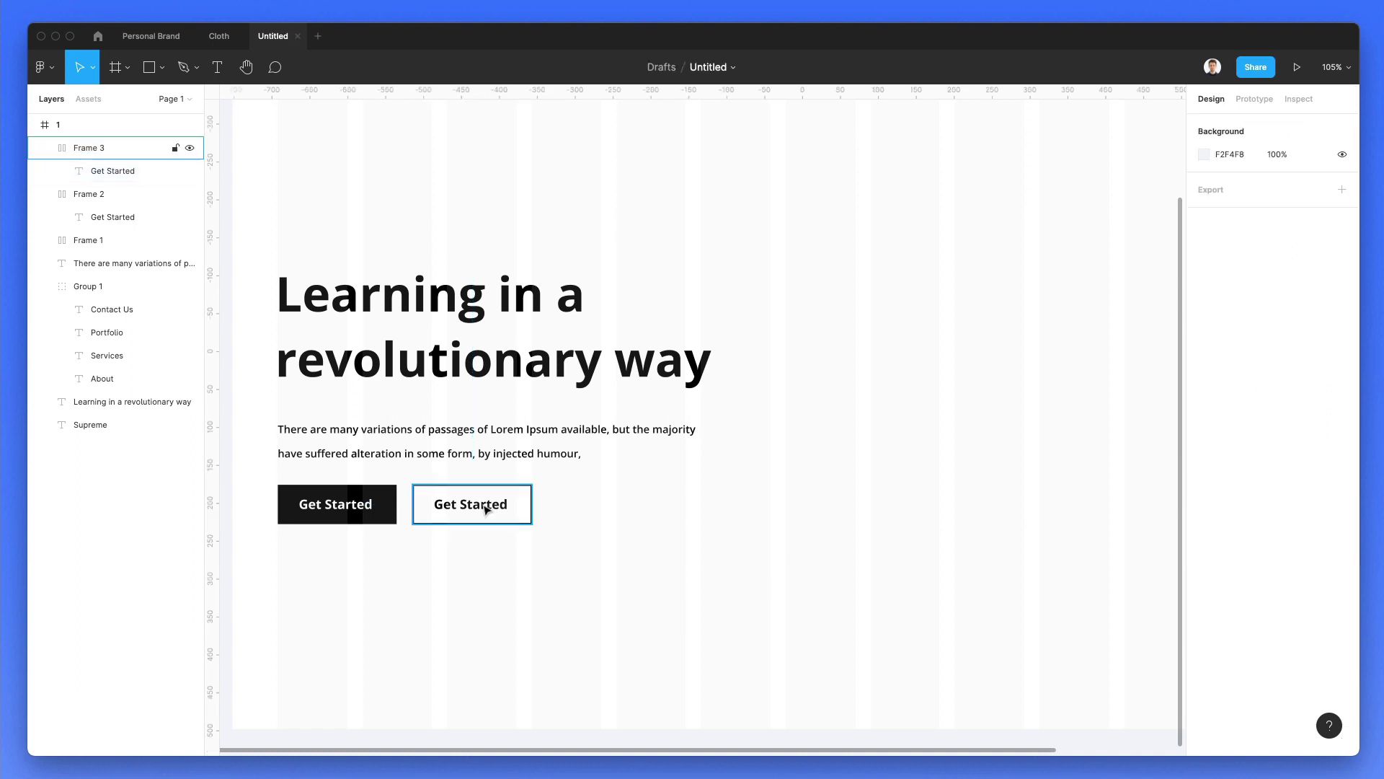
# Change the white button's label to "Learn more"
pyautogui.doubleClick(480, 502)
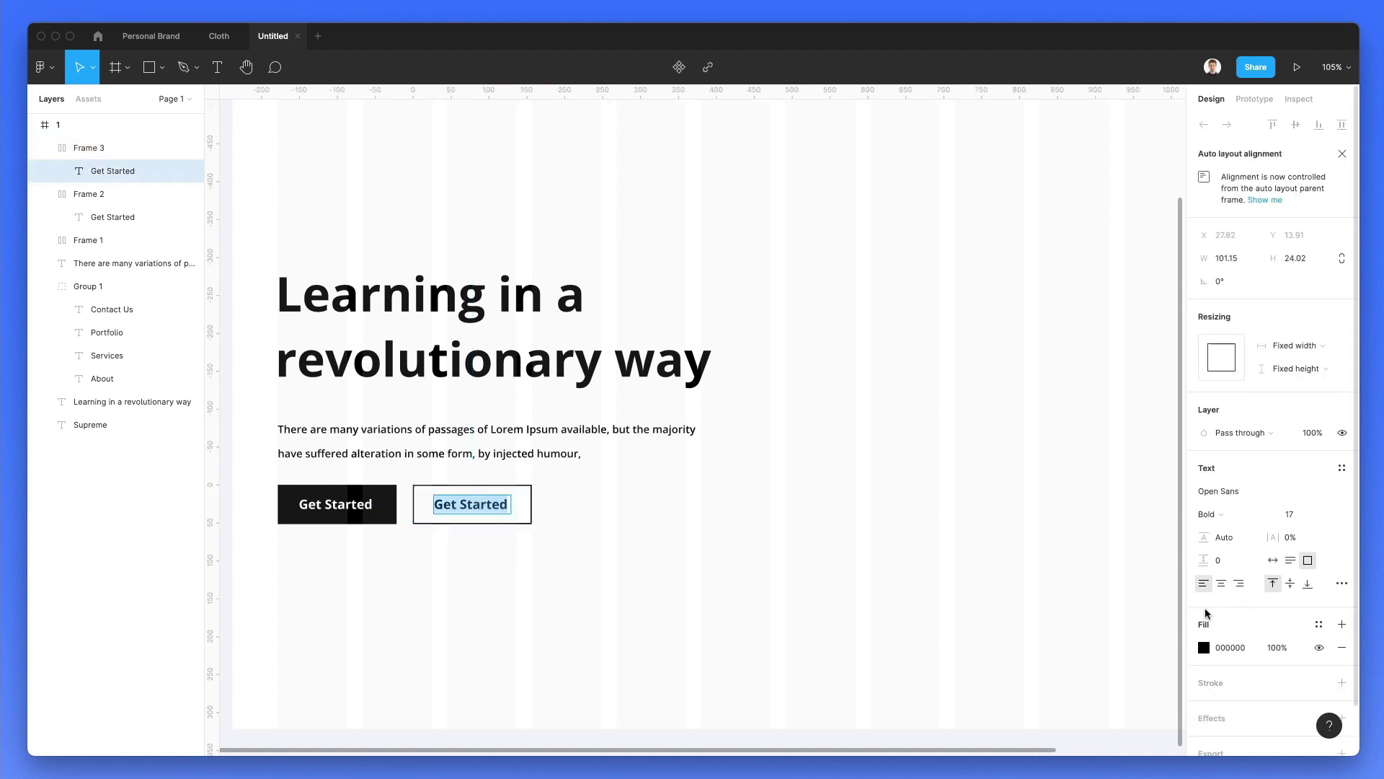
pyautogui.write('Learn more')
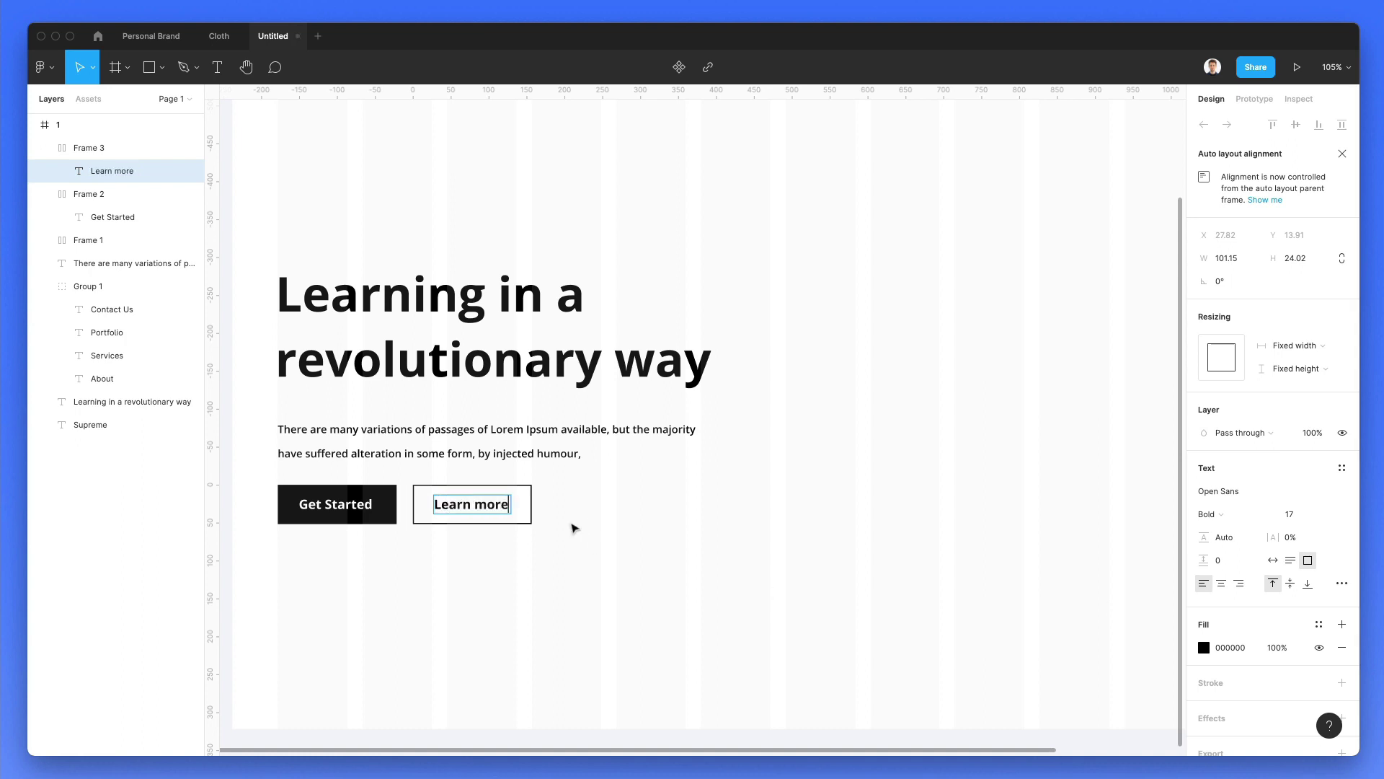
pyautogui.click(574, 528)
pyautogui.click(481, 500)
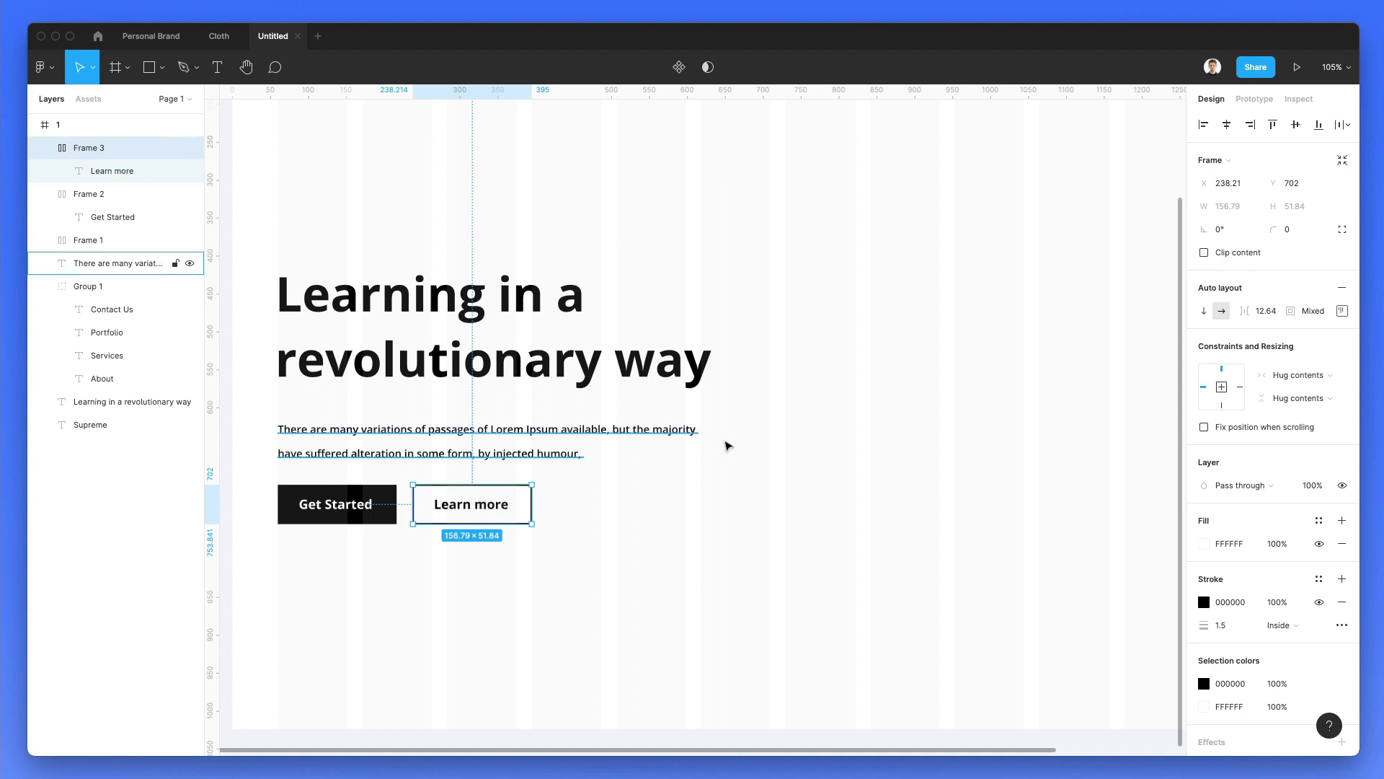
pyautogui.click(728, 445)
# Copy the Lorem Ipsum passage below the buttons at about Y 889 and replace the copy's text with "Learning"
pyautogui.hscroll(-1, 531, 451)
pyautogui.moveTo(531, 451); pyautogui.dragTo(514, 636)
pyautogui.doubleClick(505, 638)
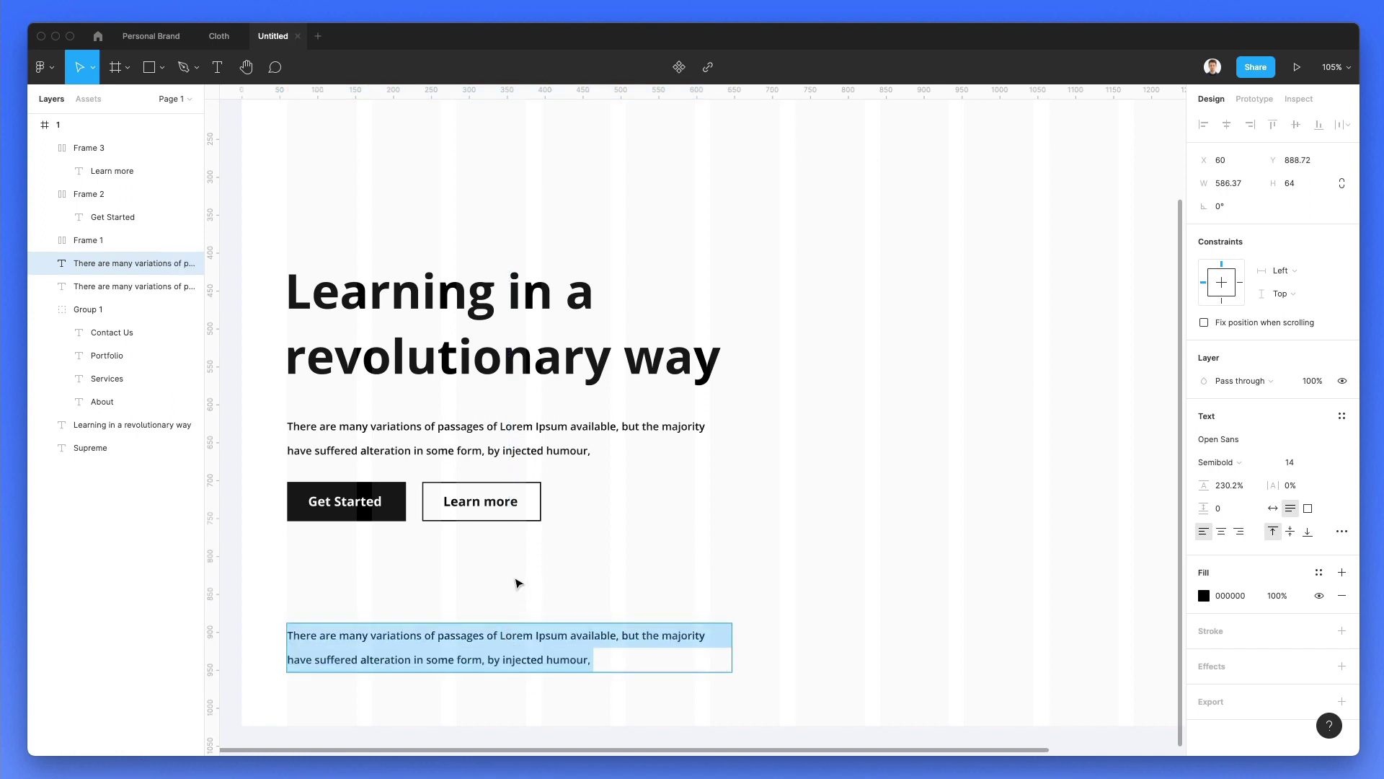
pyautogui.write('Learning')
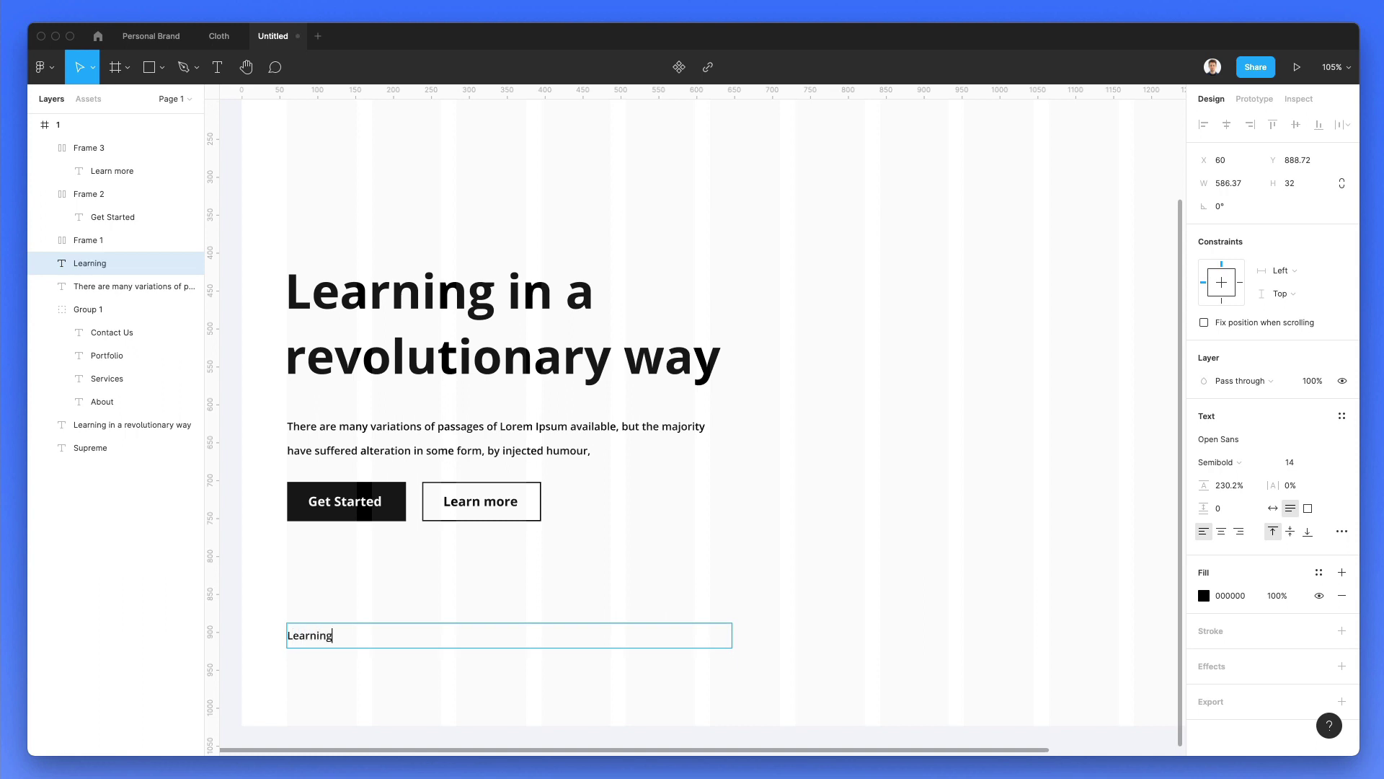
# Set the "Learning" text to auto width and move it right to about X 108
pyautogui.press('Escape')
pyautogui.click(1273, 508)
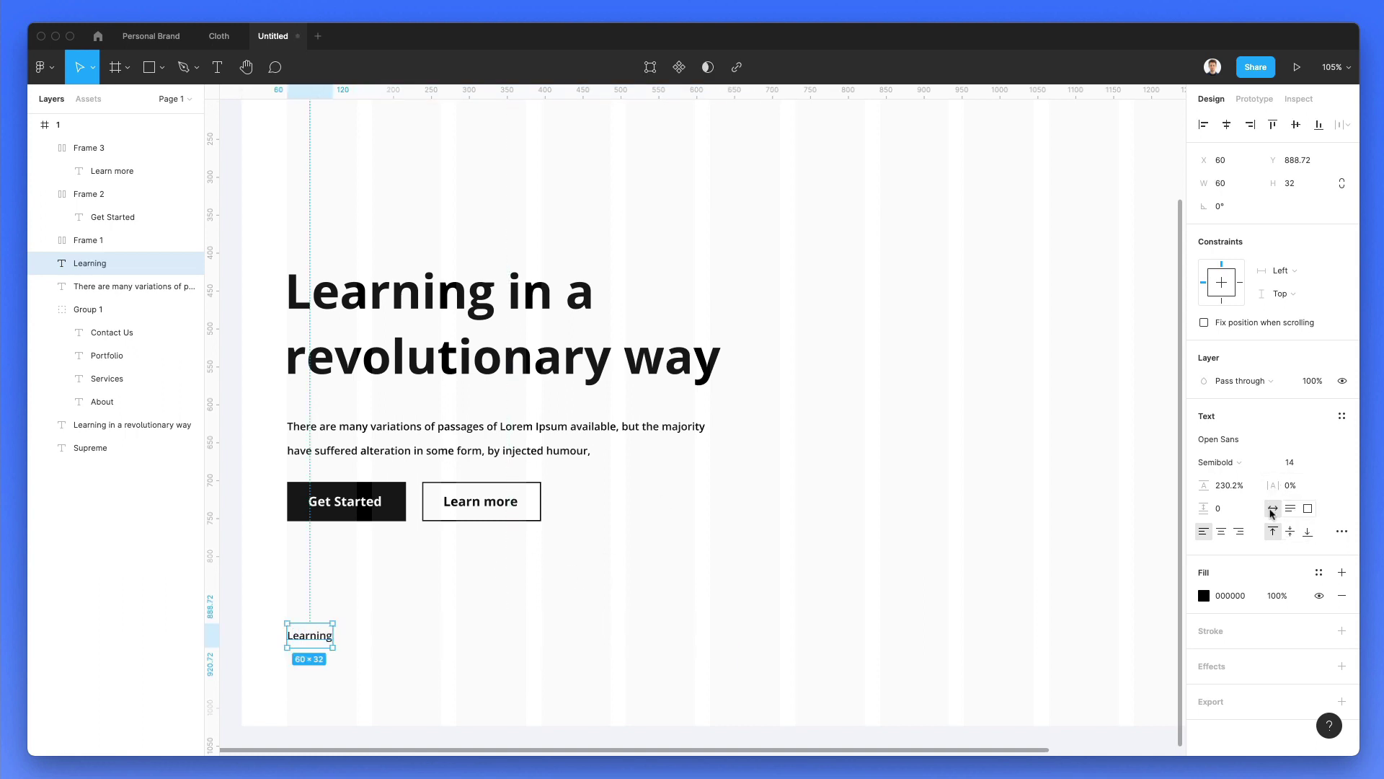
pyautogui.click(441, 611)
pyautogui.moveTo(317, 642); pyautogui.dragTo(350, 647)
# Draw a rectangle about 162 × 62 px around the "Learning" text, starting at X 60, about Y 872, and send it behind the text
pyautogui.press('r')
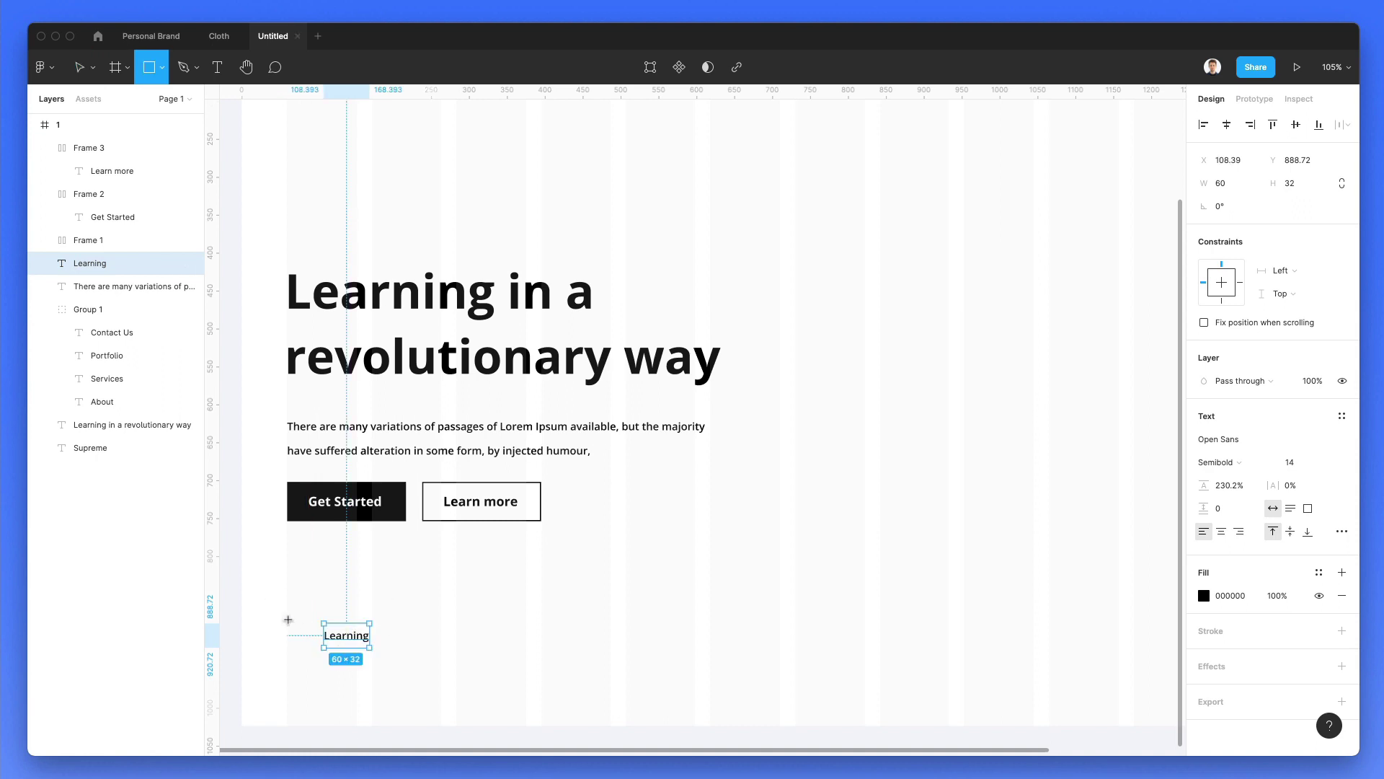
pyautogui.moveTo(293, 610); pyautogui.dragTo(412, 656)
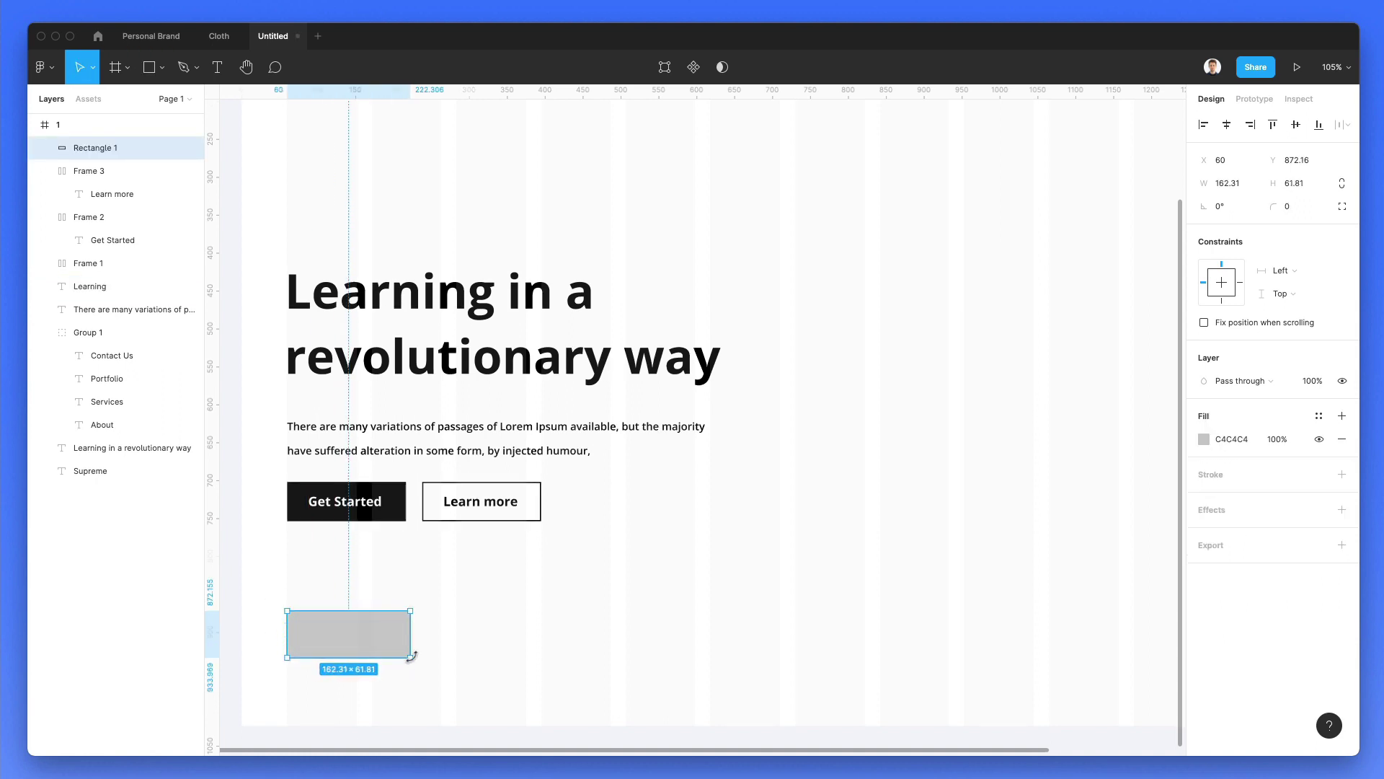
pyautogui.press('super+bracketleft')
pyautogui.press('super+bracketleft')
pyautogui.press('super+bracketleft')
pyautogui.press('super+bracketleft')
pyautogui.press('super+bracketleft')
pyautogui.press('super+bracketleft')
pyautogui.press('super+bracketleft')
pyautogui.press('super+bracketleft')
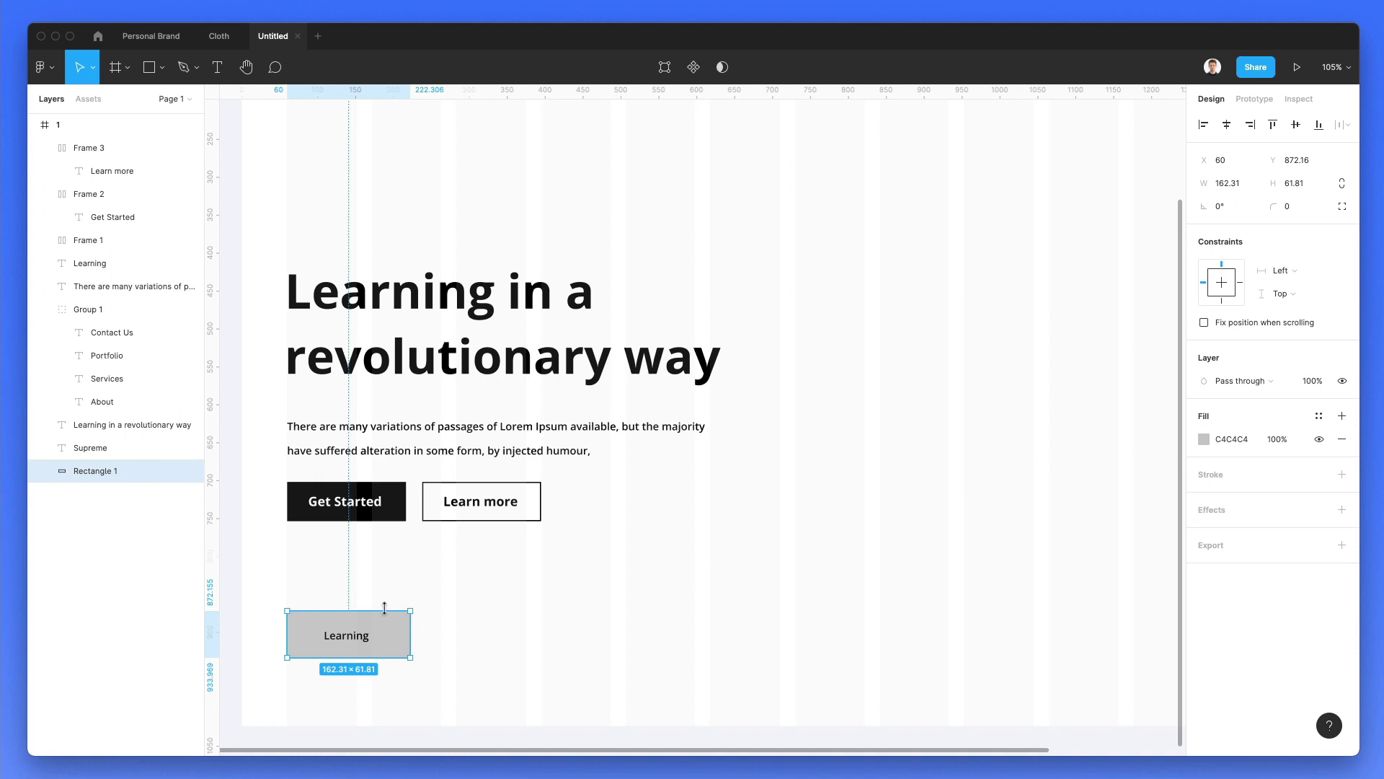
# Reduce the grey rectangle's height to about 51 px from its top edge and centre the "Learning" text vertically in it
pyautogui.moveTo(384, 610); pyautogui.dragTo(383, 619)
pyautogui.keyDown('shift'); pyautogui.click(375, 642); pyautogui.keyUp('shift')
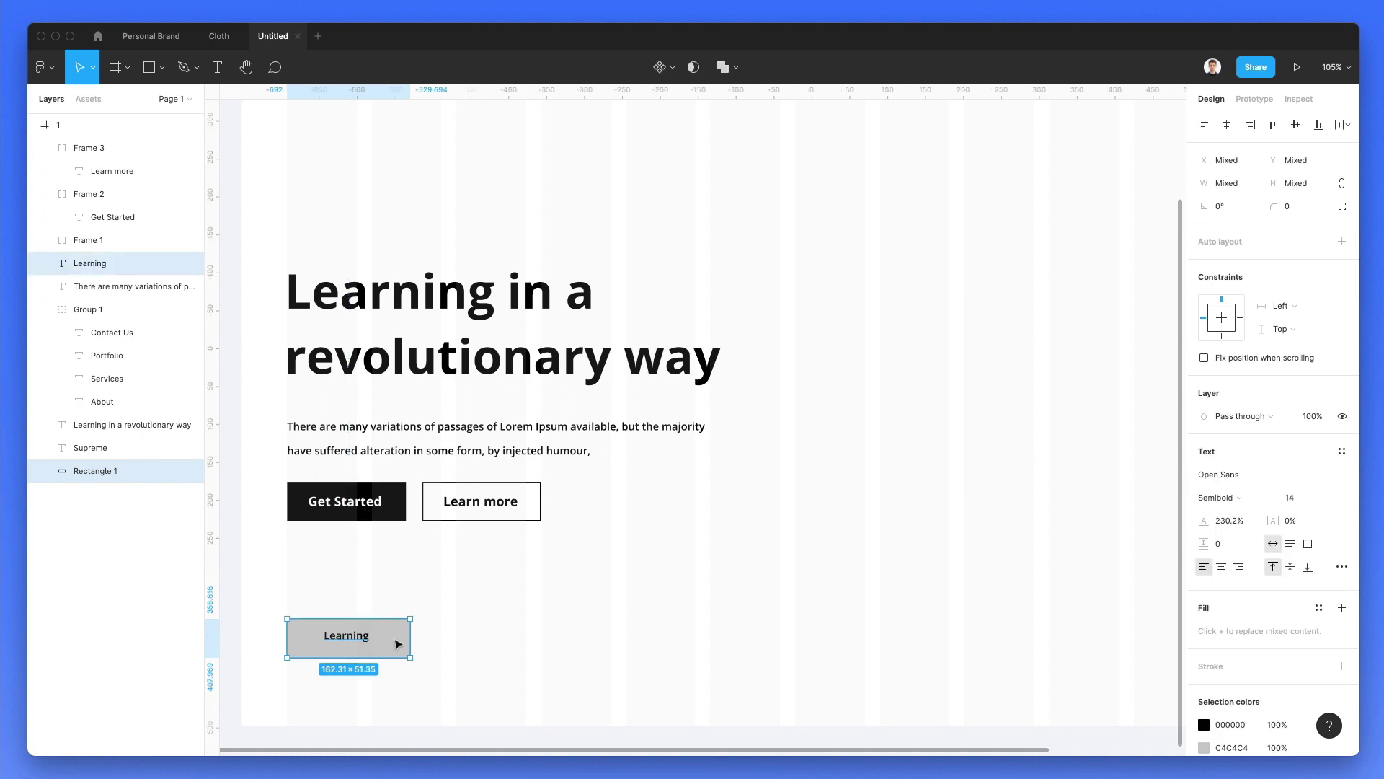
pyautogui.click(522, 612)
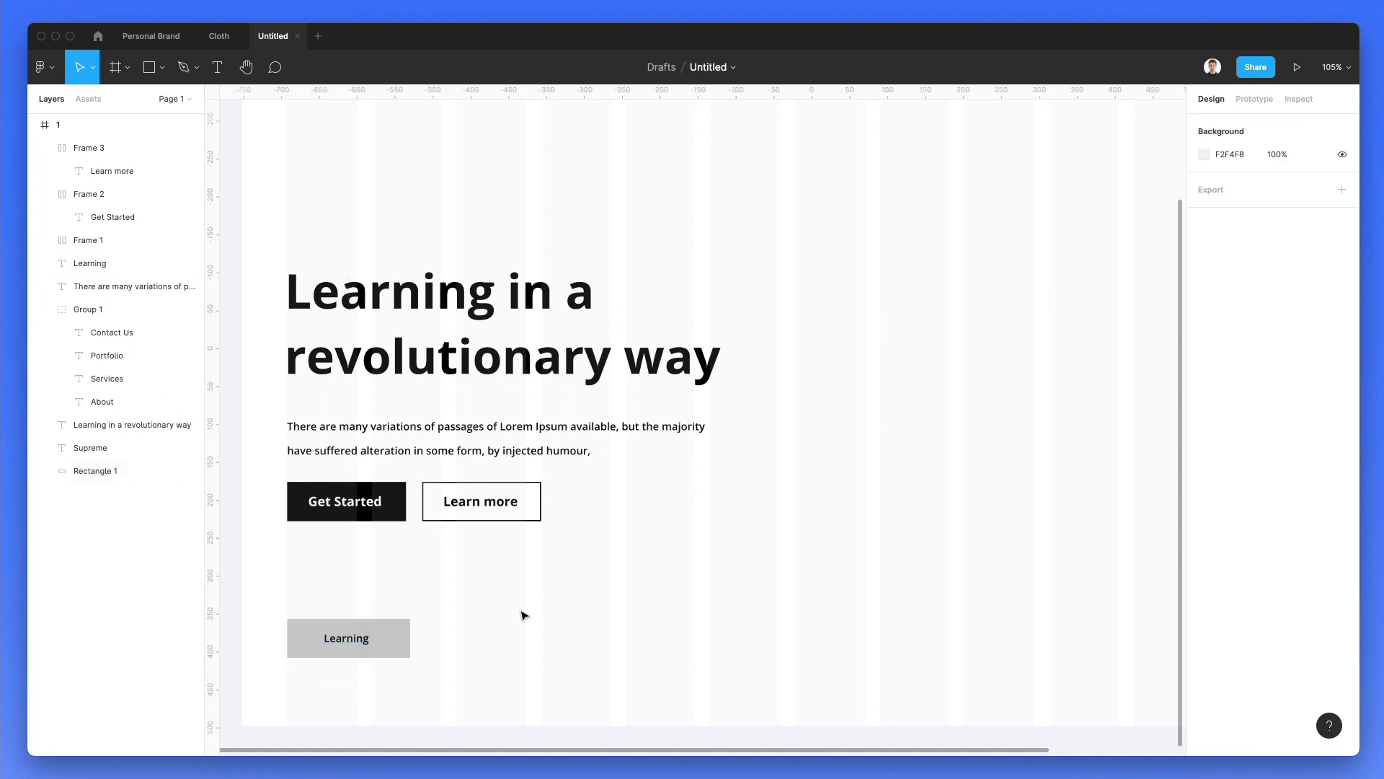
# Narrow the grey rectangle to about 146 px and round its corners fully into a pill shape
pyautogui.scroll(3, 282, 649)
pyautogui.scroll(2, 283, 649)
pyautogui.click(472, 628)
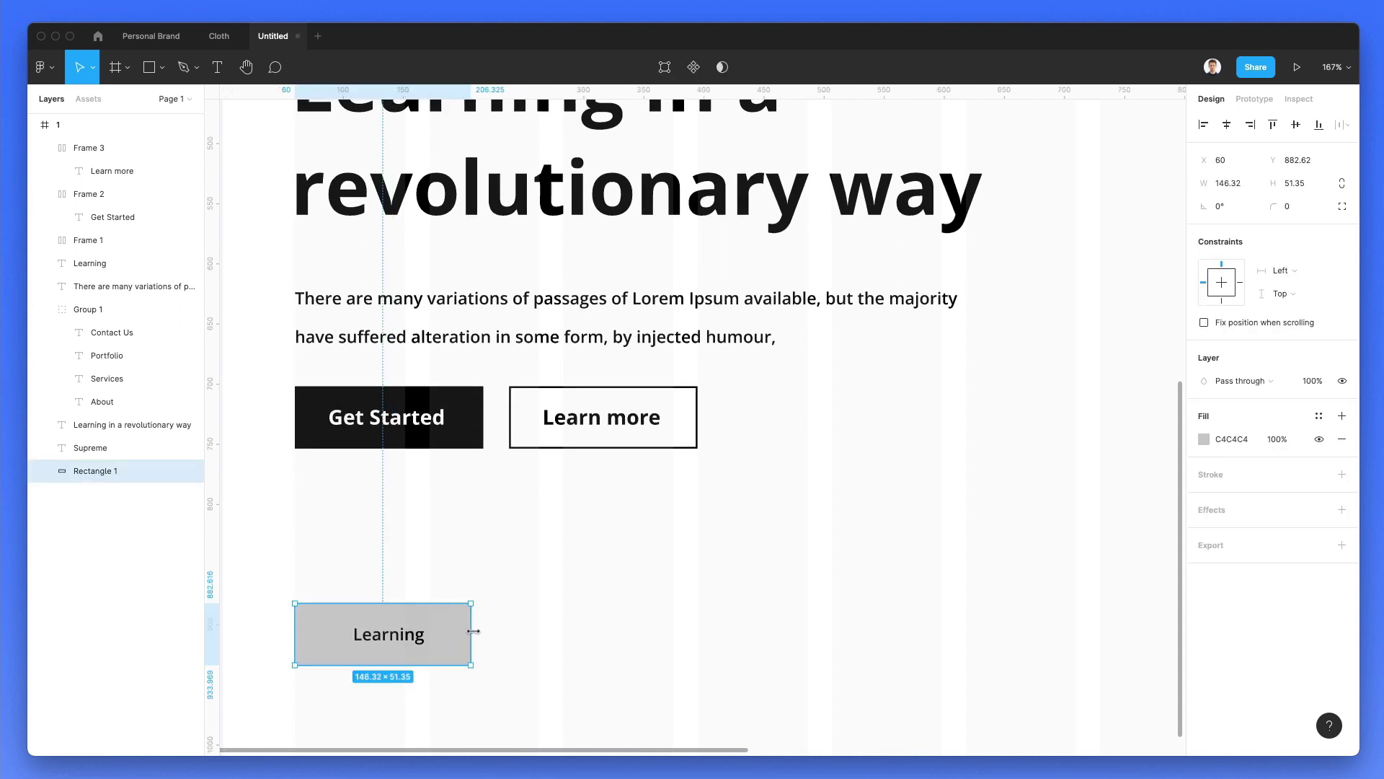
pyautogui.moveTo(1274, 206); pyautogui.dragTo(1020, 214)
# Nudge the "Learning" text right and up within the pill to about X 121, Y 891
pyautogui.click(417, 632)
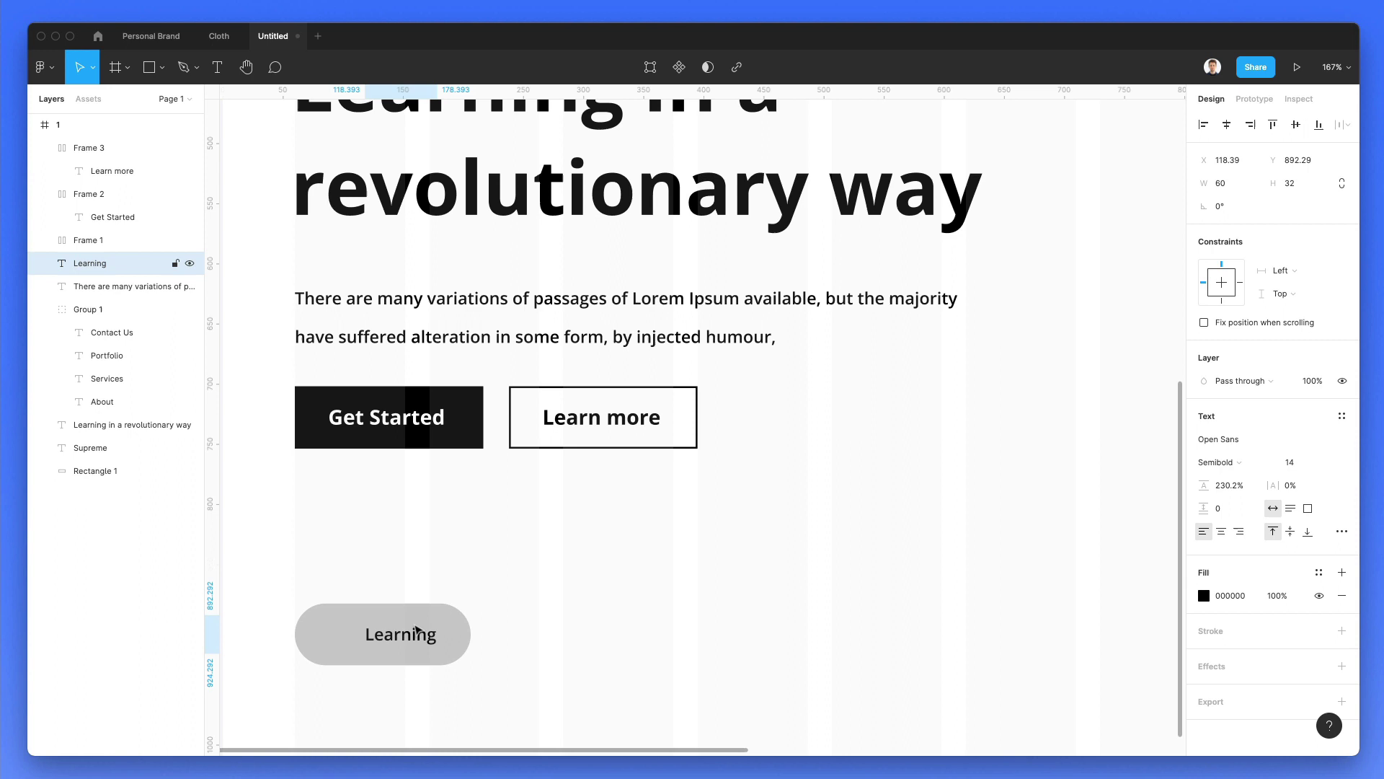
pyautogui.press('Right')
pyautogui.press('Right')
pyautogui.press('Up')
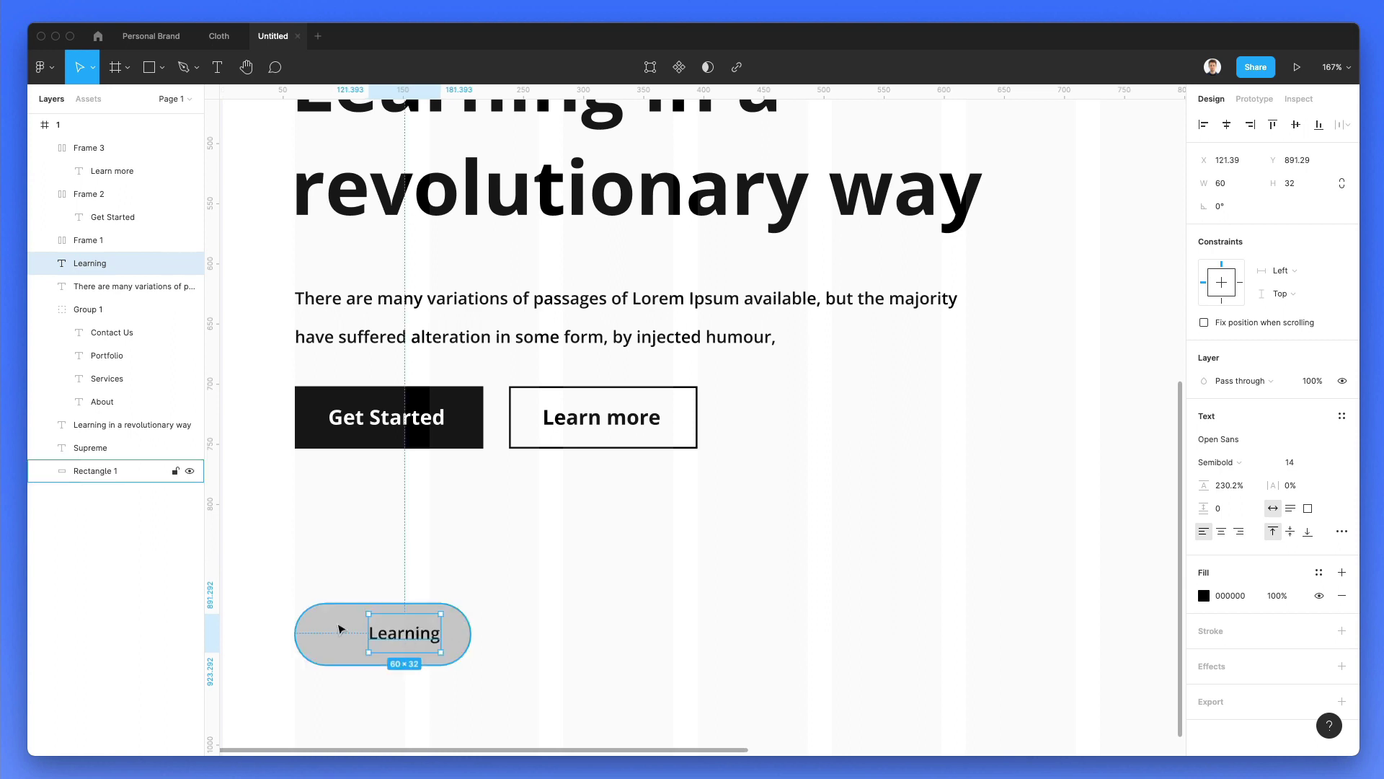
# Change the fill of the pill rectangle behind "Learning" to white, FFFFFF
pyautogui.click(343, 630)
pyautogui.click(1204, 441)
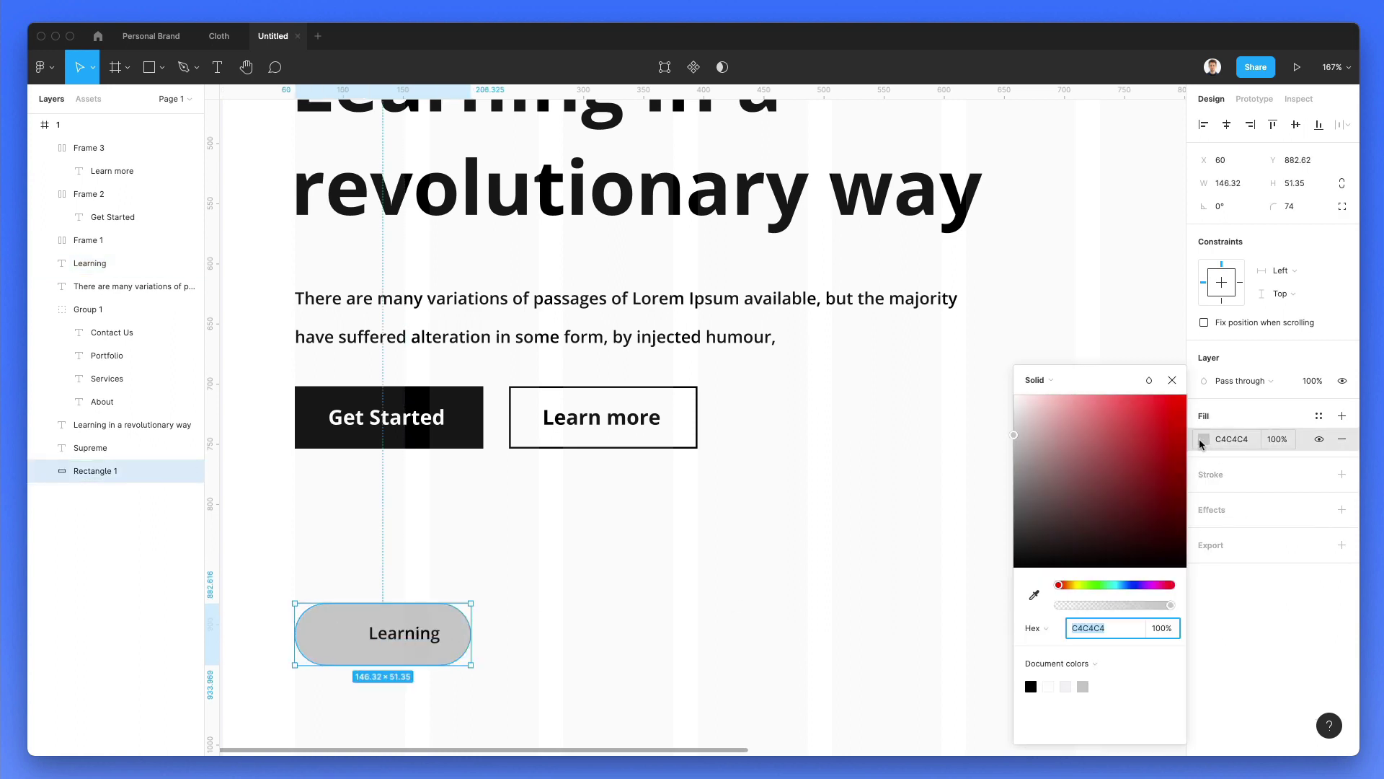
pyautogui.moveTo(1150, 451); pyautogui.dragTo(1004, 339)
pyautogui.click(1243, 519)
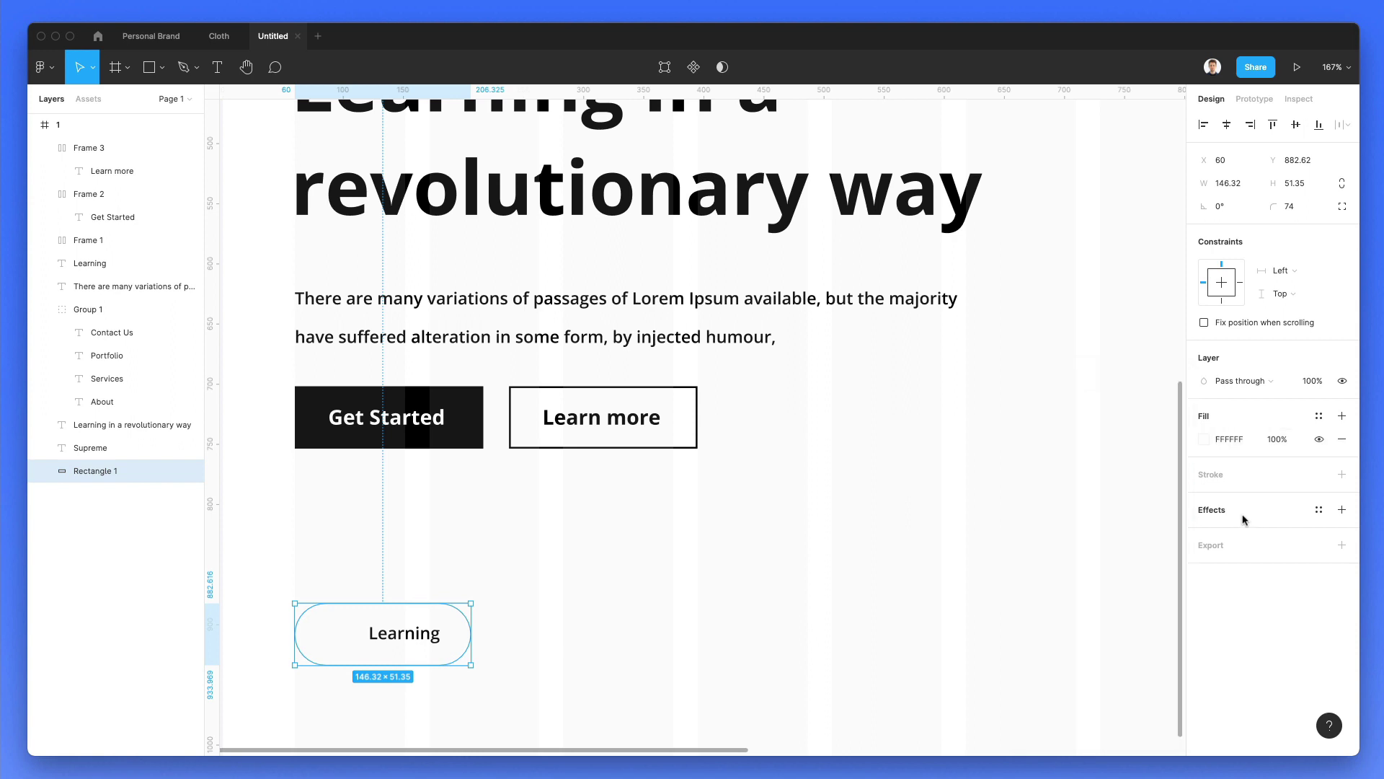
# Add a drop shadow with a blur of 24 to the white pill
pyautogui.click(1236, 512)
pyautogui.click(1204, 533)
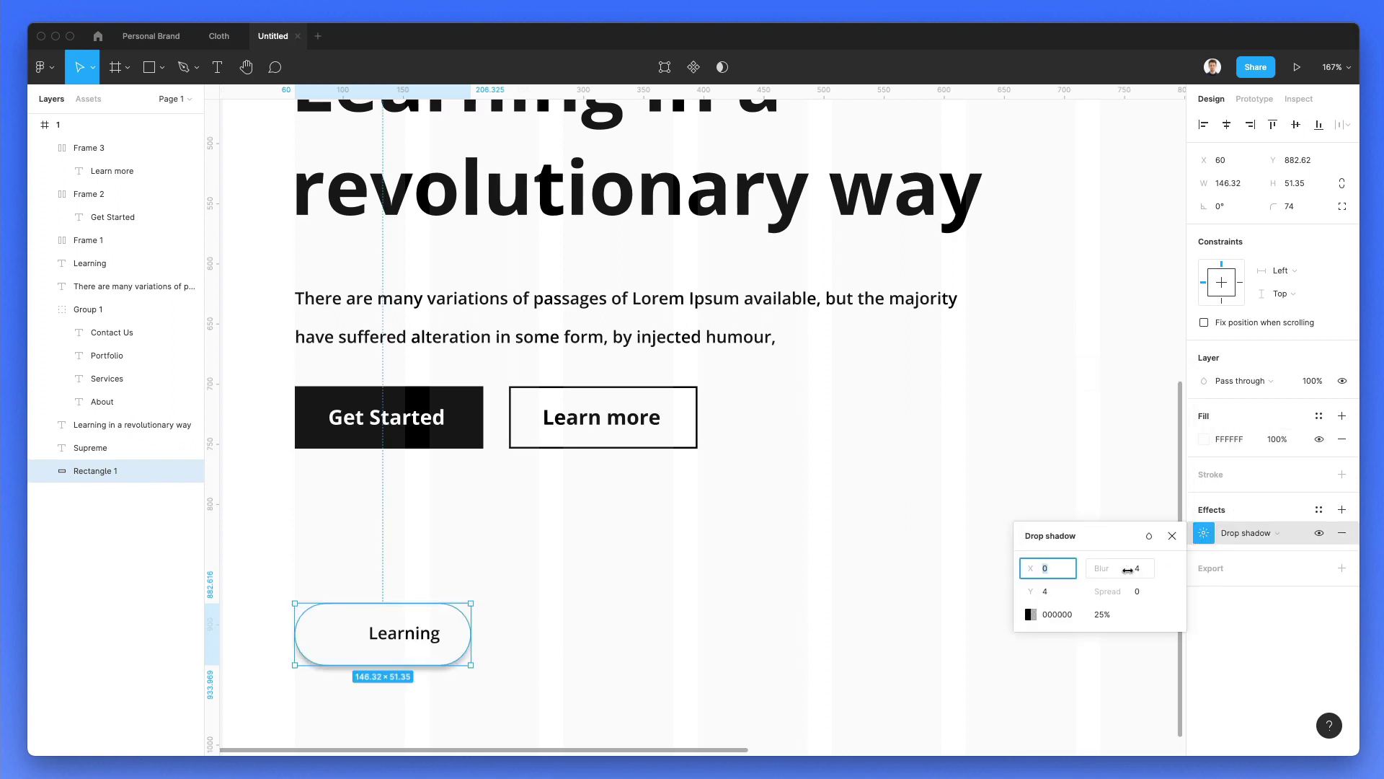
pyautogui.click(1137, 567)
pyautogui.write('14')
pyautogui.press('Return')
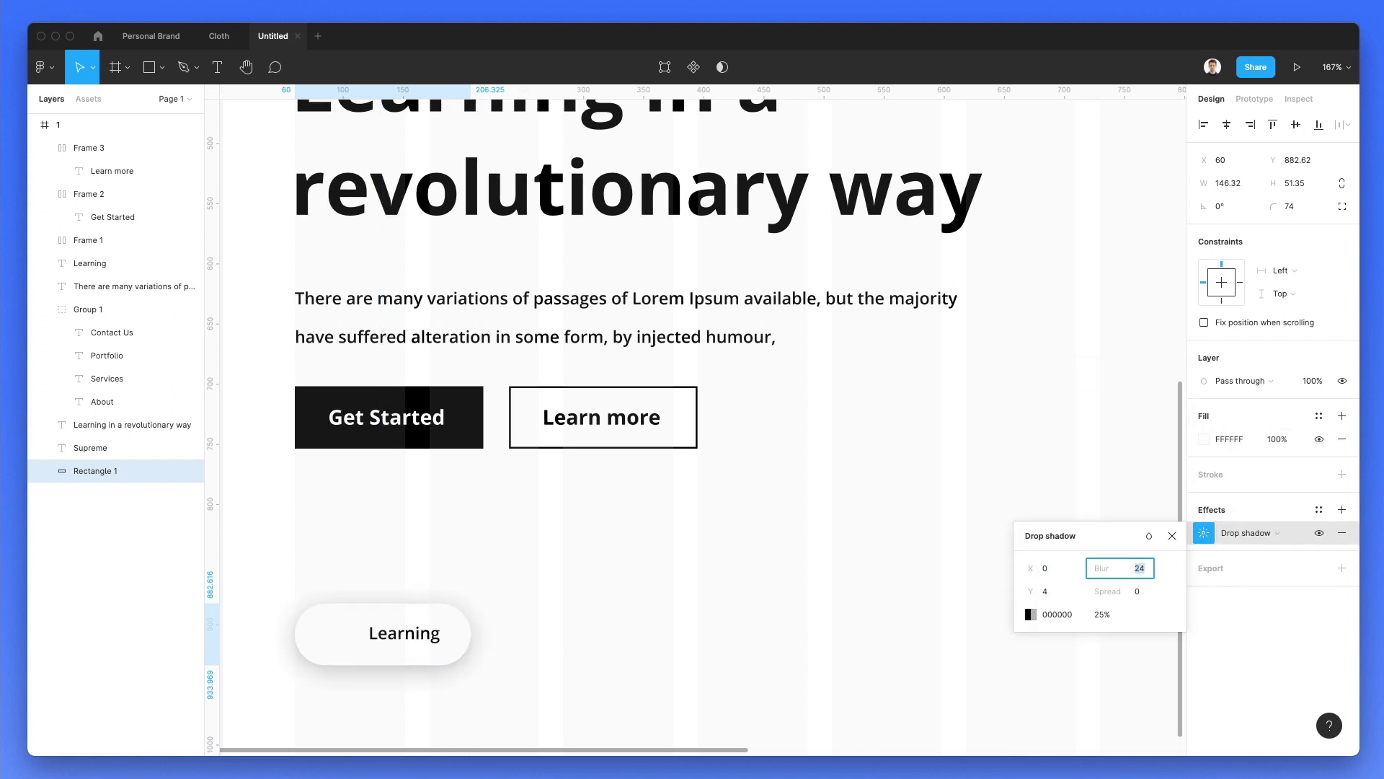
pyautogui.click(669, 584)
# Reduce the pill's height about its centre to about 46 px and nudge the "Learning" text right to about X 126
pyautogui.click(383, 633)
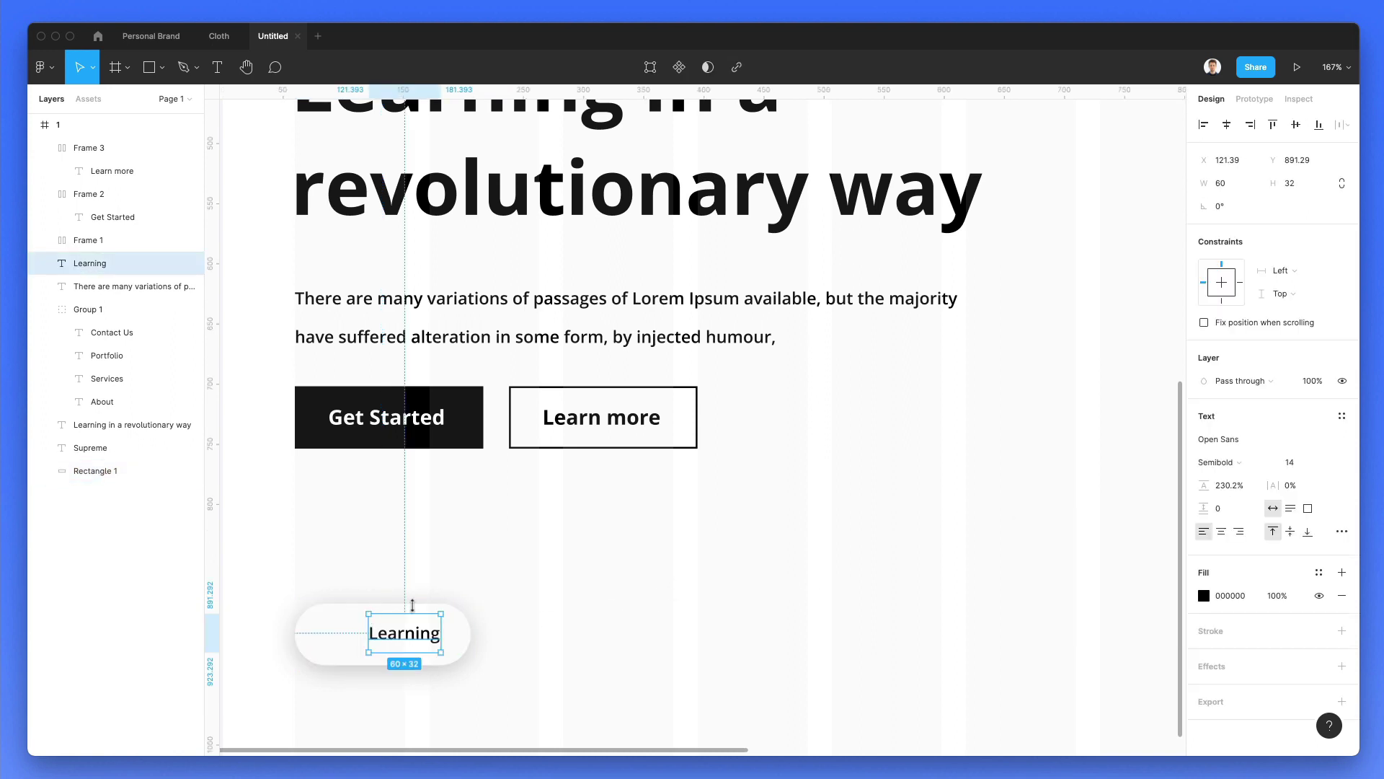
pyautogui.click(333, 620)
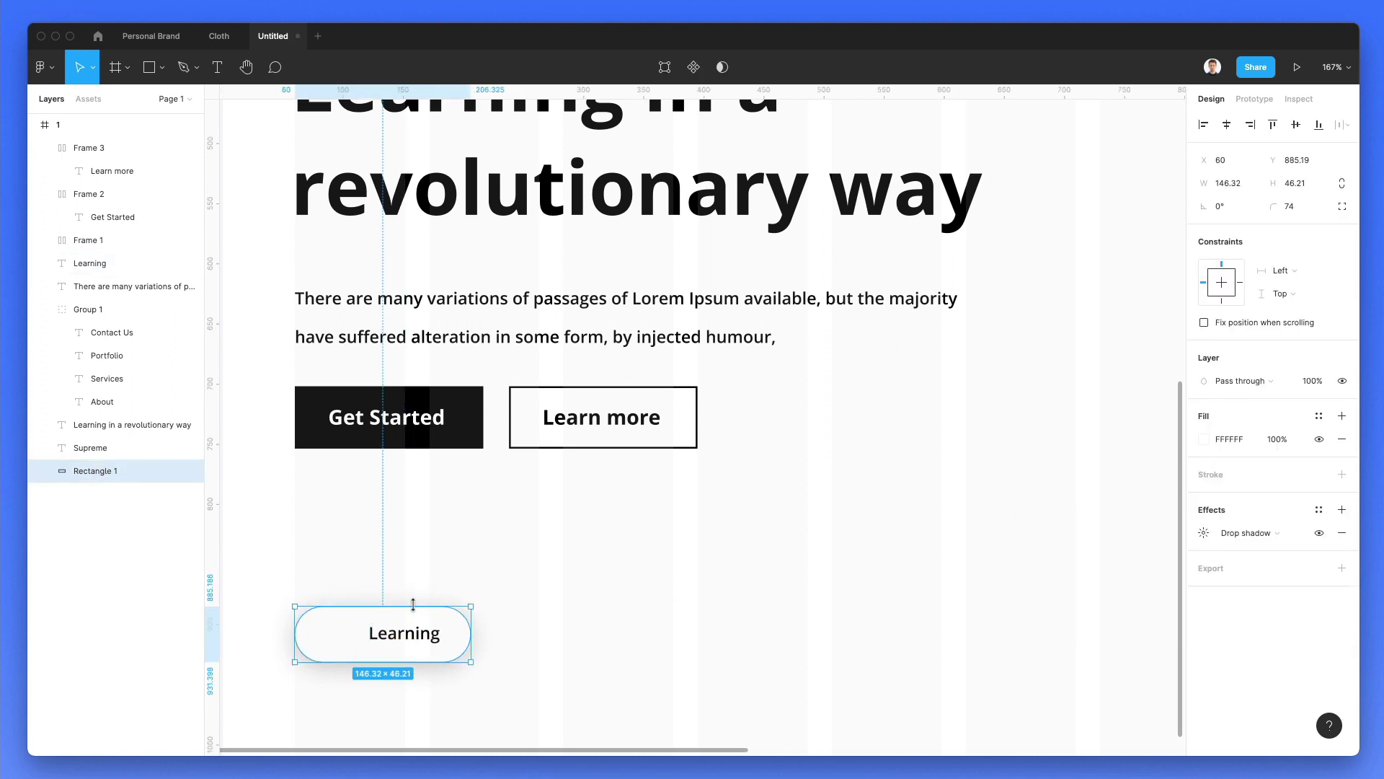
pyautogui.click(427, 637)
pyautogui.moveTo(428, 637); pyautogui.dragTo(434, 638)
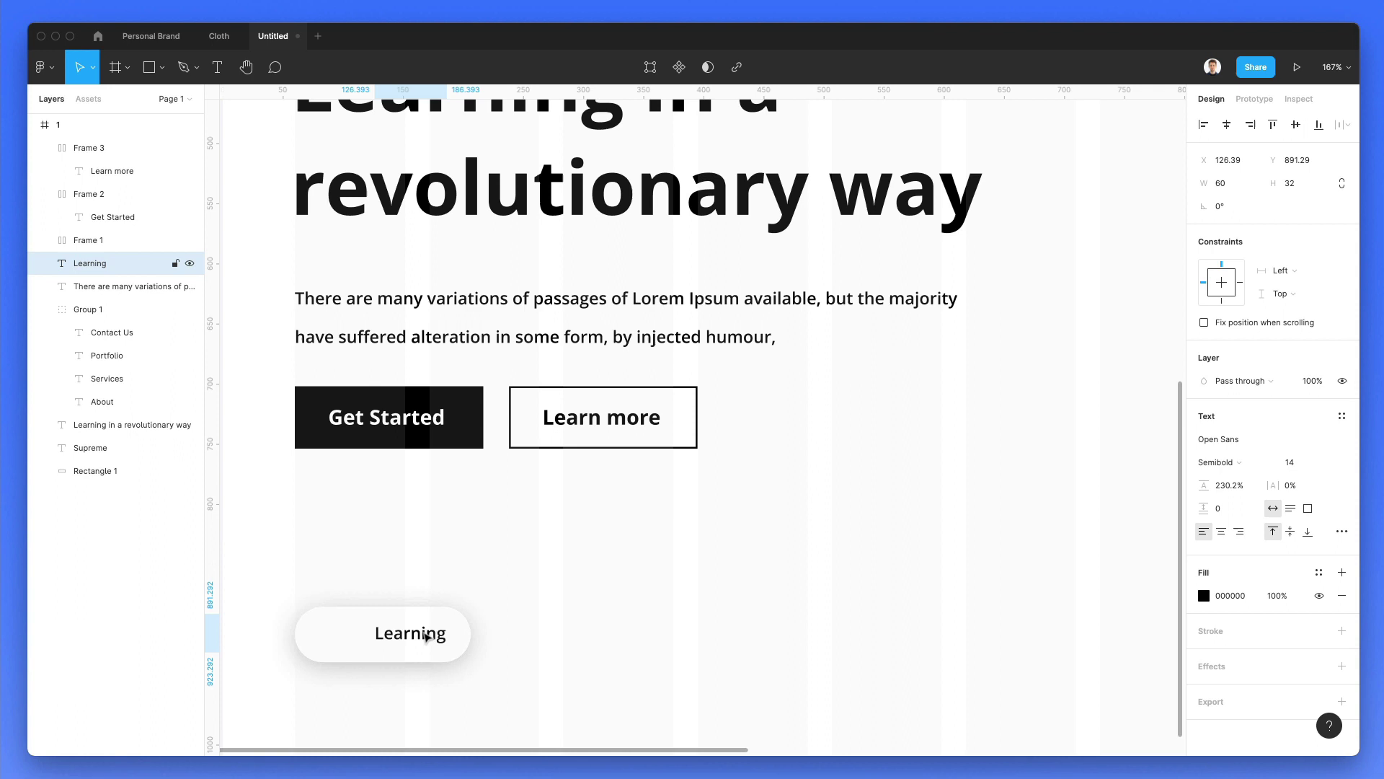
pyautogui.click(602, 573)
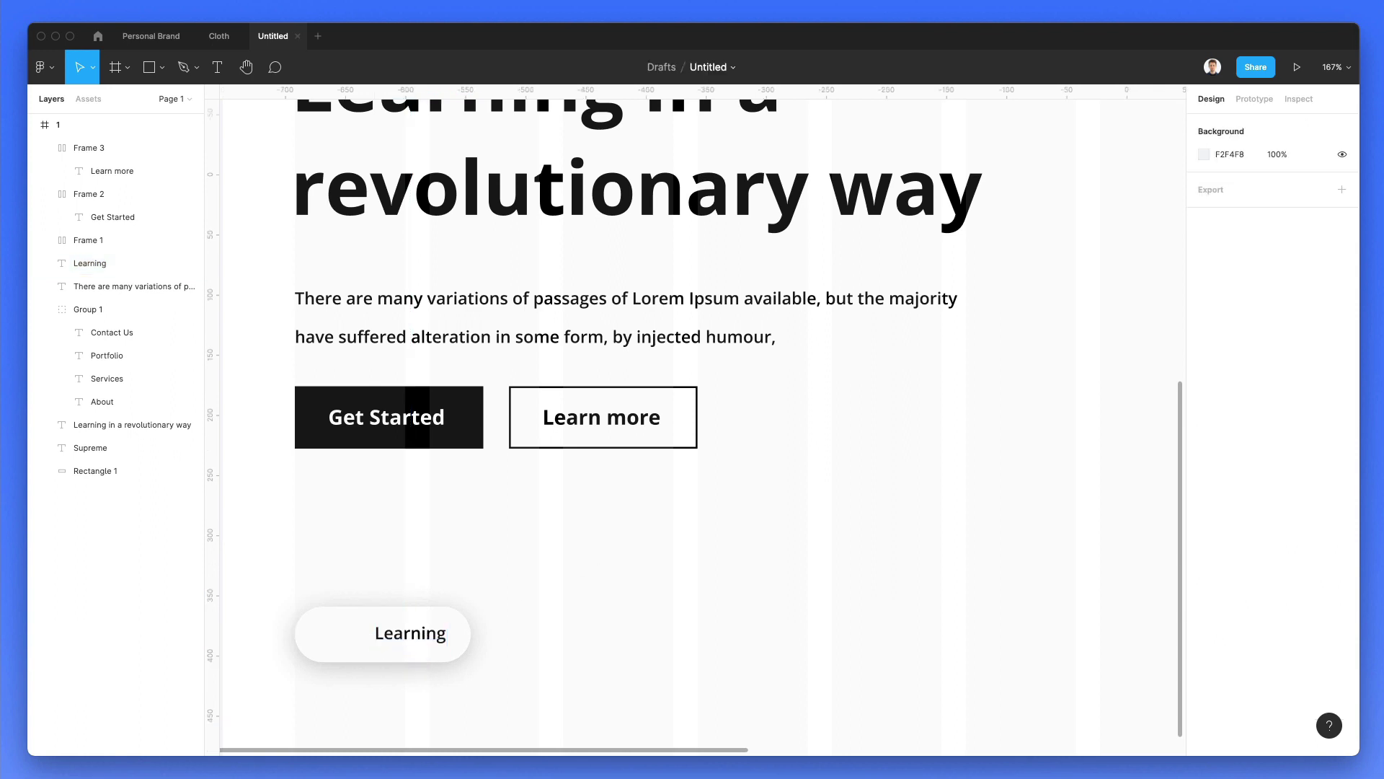
# Switch to Nucleo, place the coloured coin-with-two-arrows icon on the pill left of "Learning", and ungroup its frame
pyautogui.press('super+Tab')
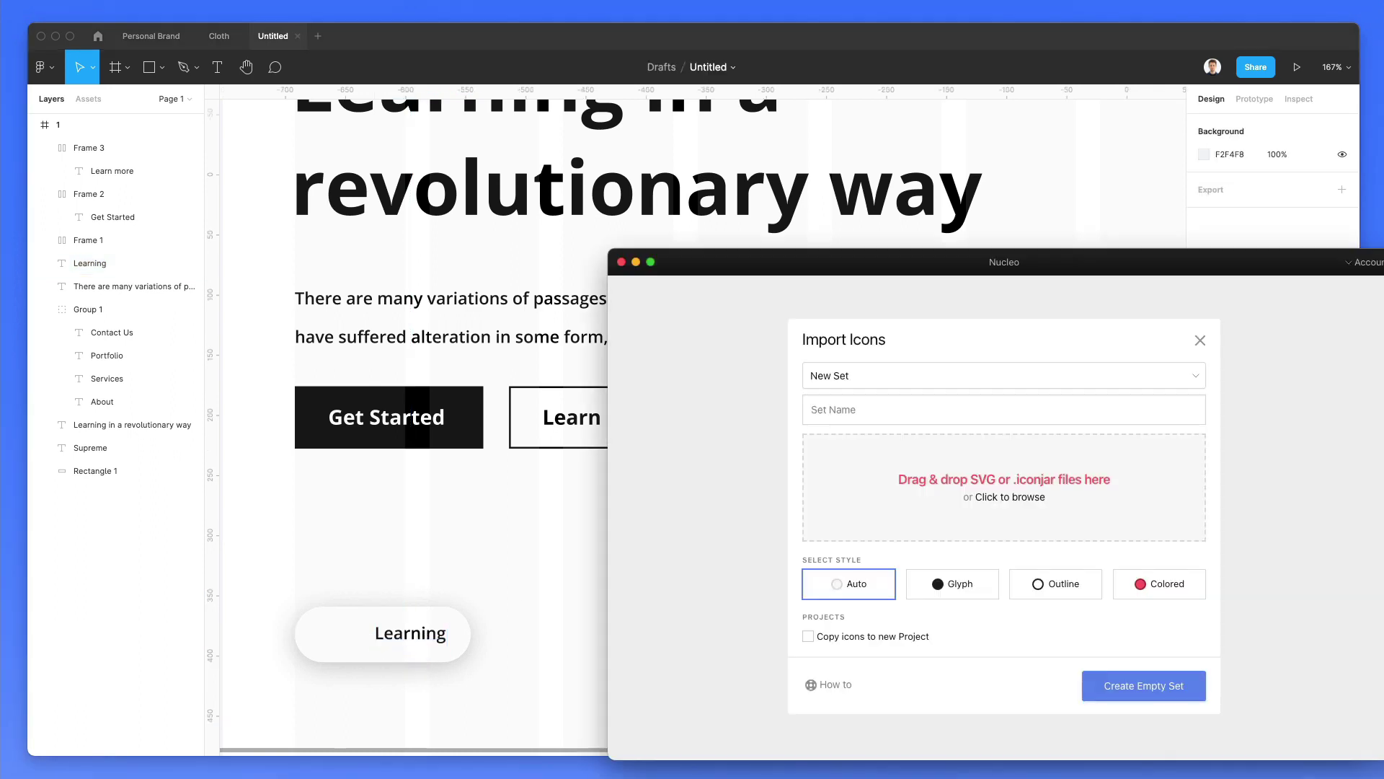
pyautogui.click(1201, 341)
pyautogui.click(1026, 293)
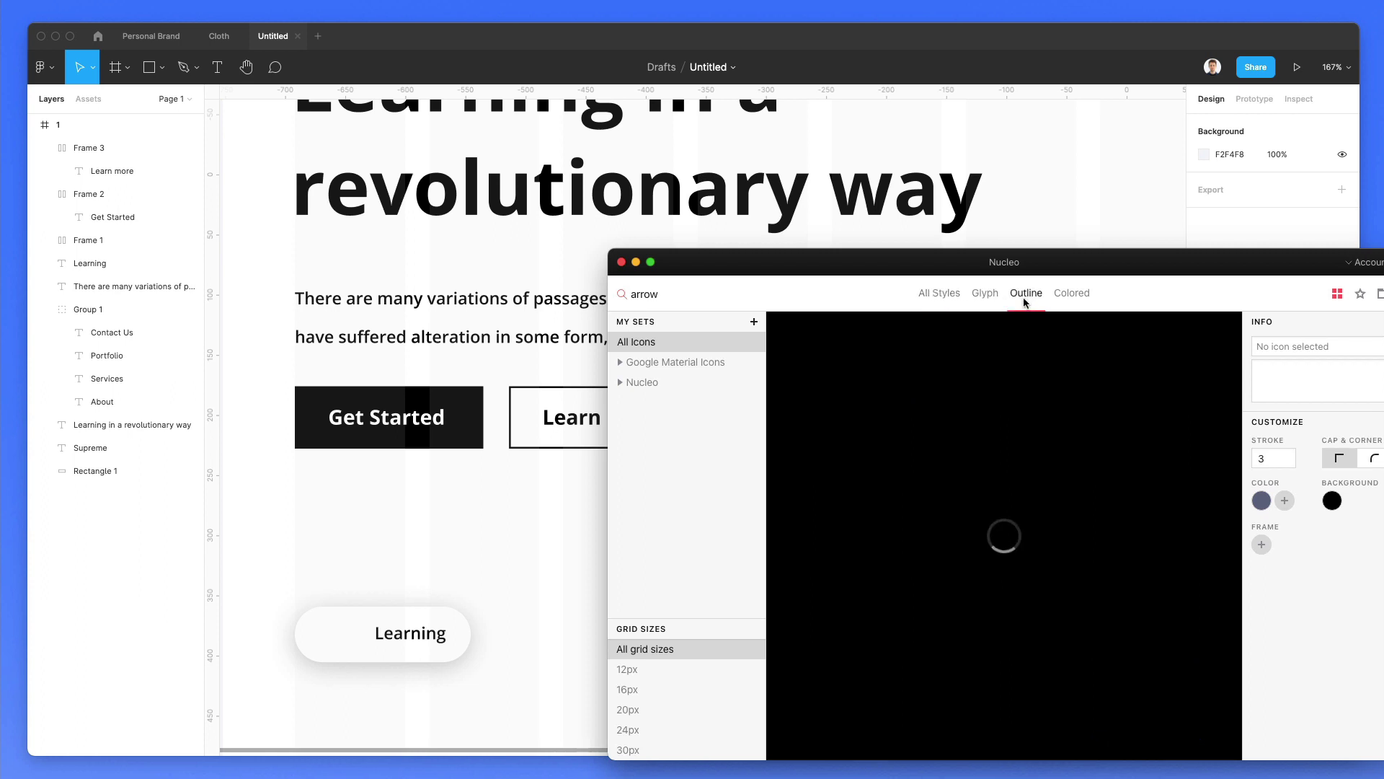
pyautogui.click(1071, 293)
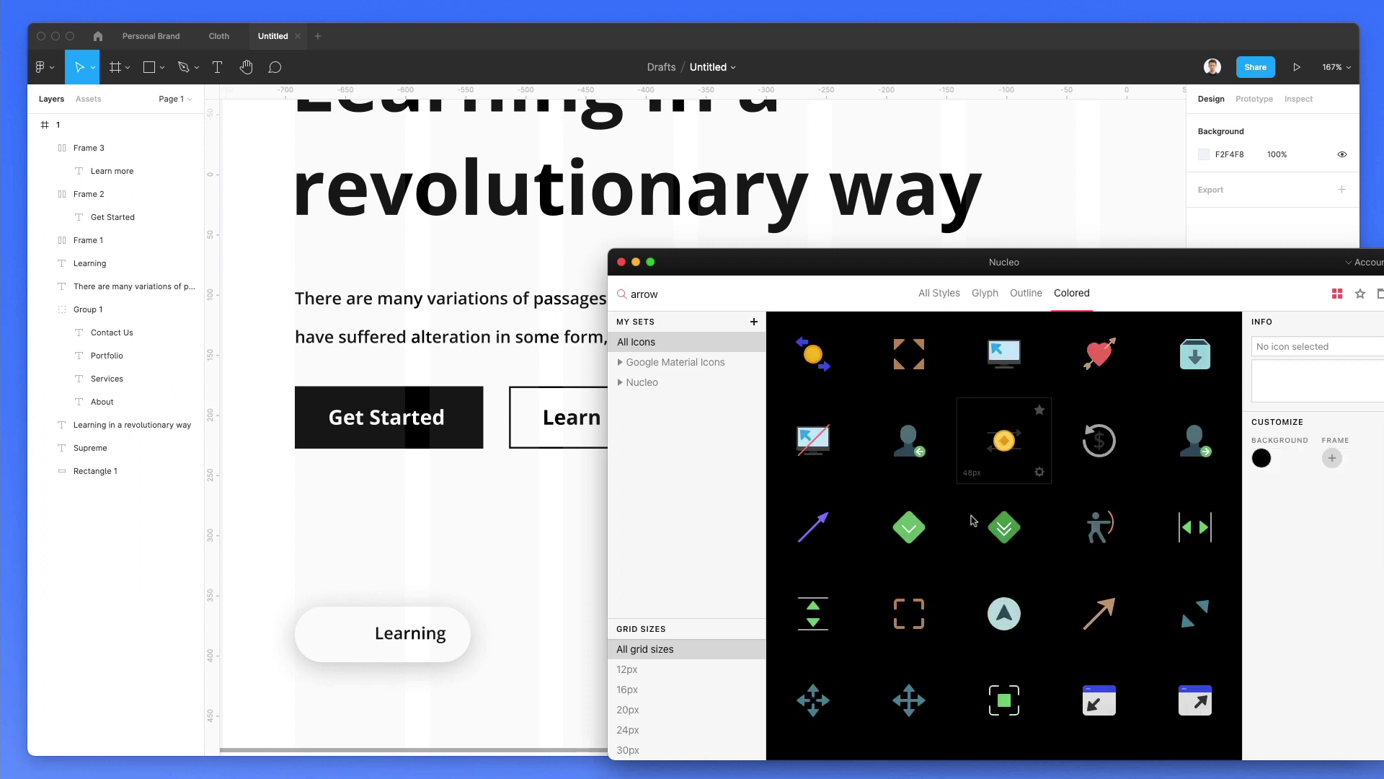
pyautogui.scroll(-2, 938, 548)
pyautogui.scroll(2, 946, 555)
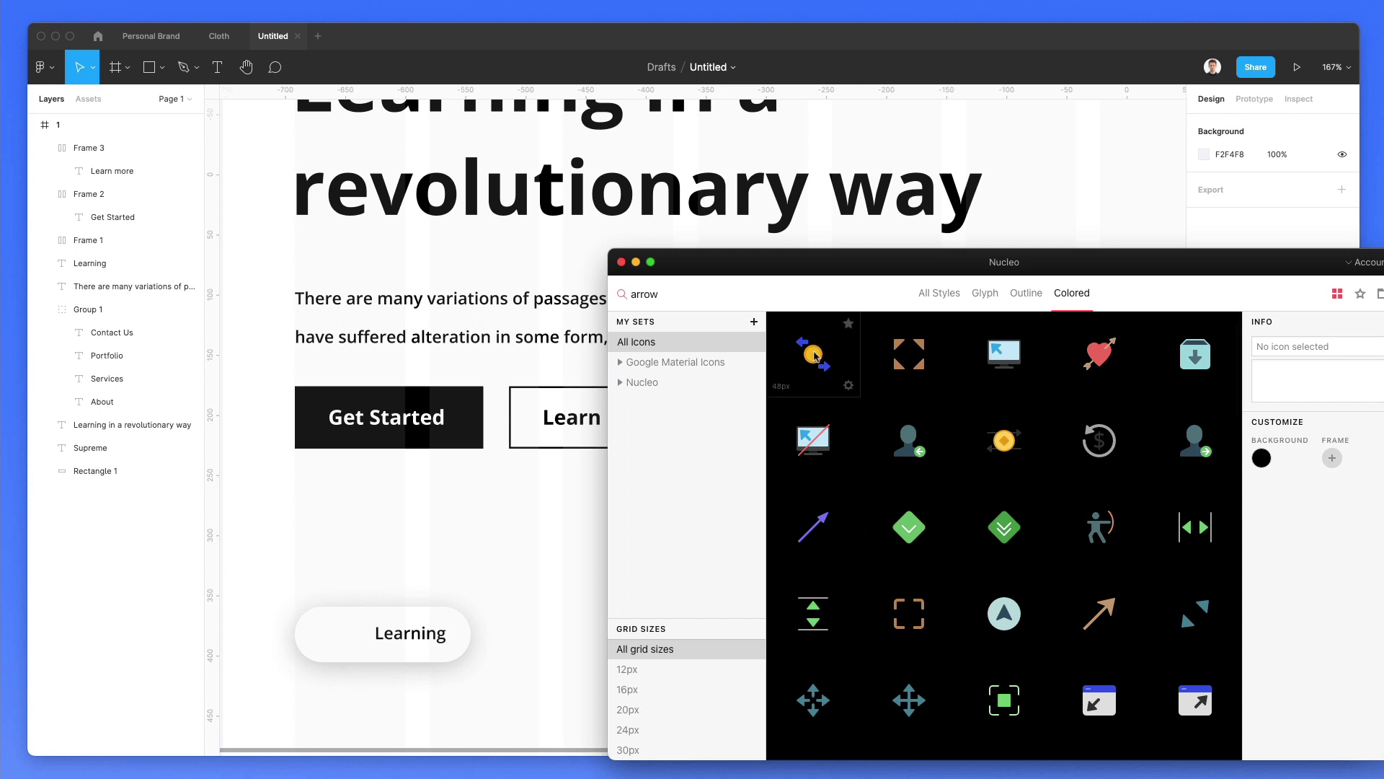
pyautogui.moveTo(815, 355); pyautogui.dragTo(341, 632)
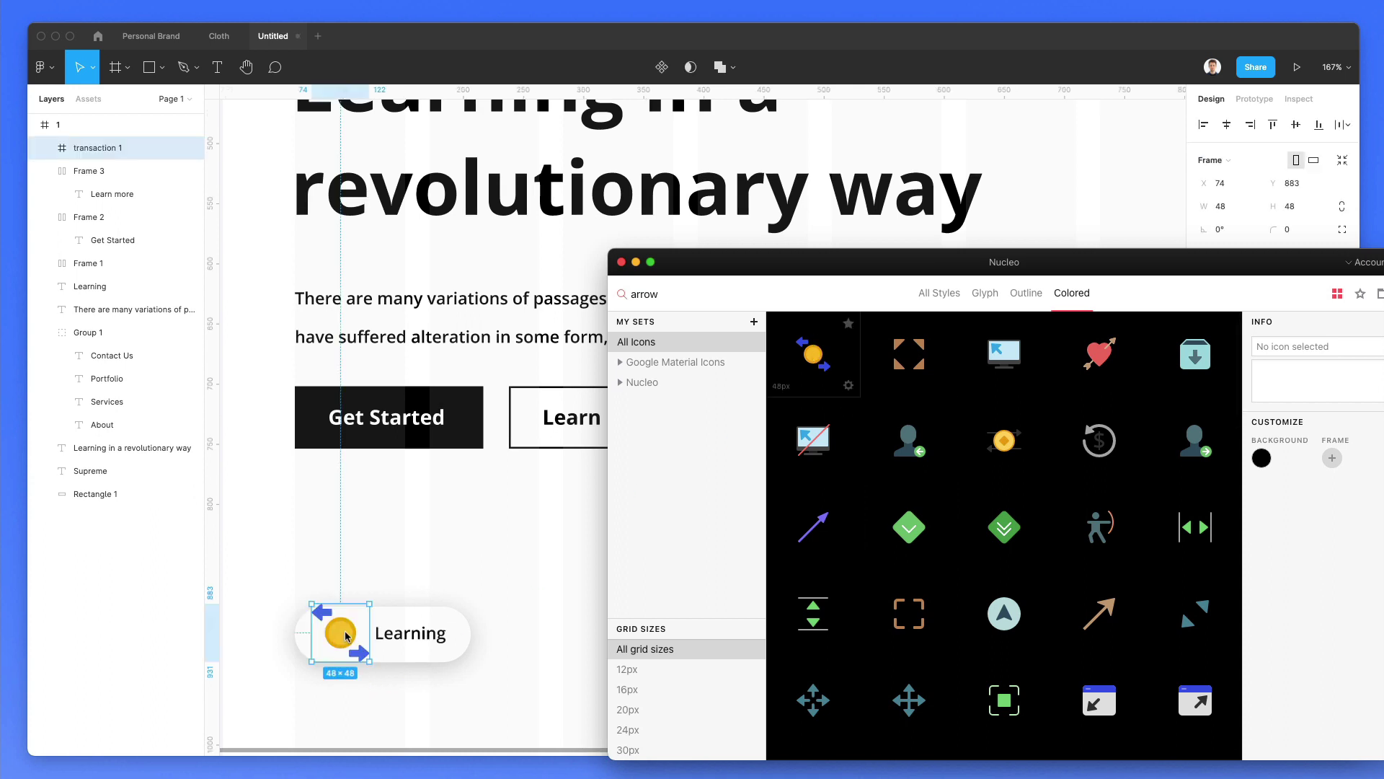
pyautogui.press('super+shift+g')
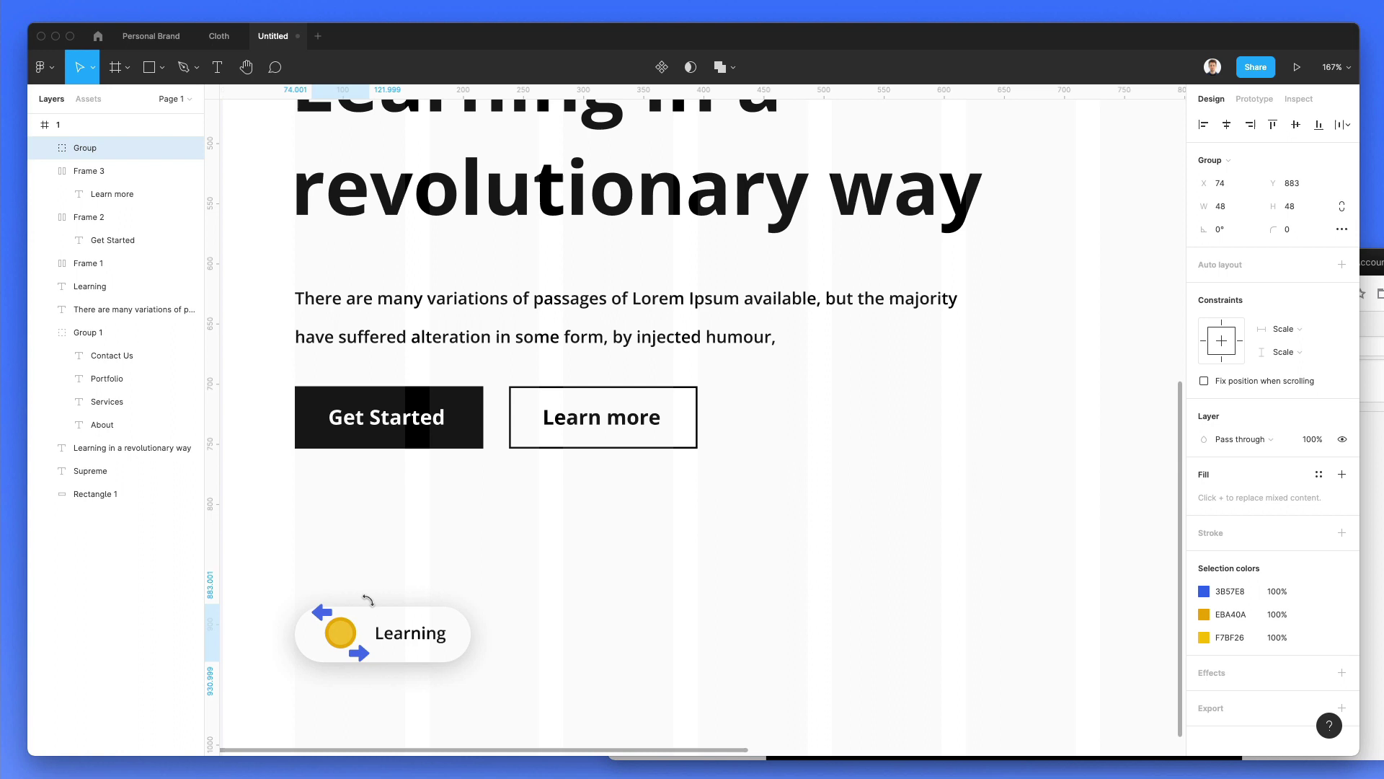
# Scale the coin icon down to about 31 × 31 px and nudge it within the pill to about X 78, Y 893
pyautogui.moveTo(373, 599); pyautogui.dragTo(347, 622)
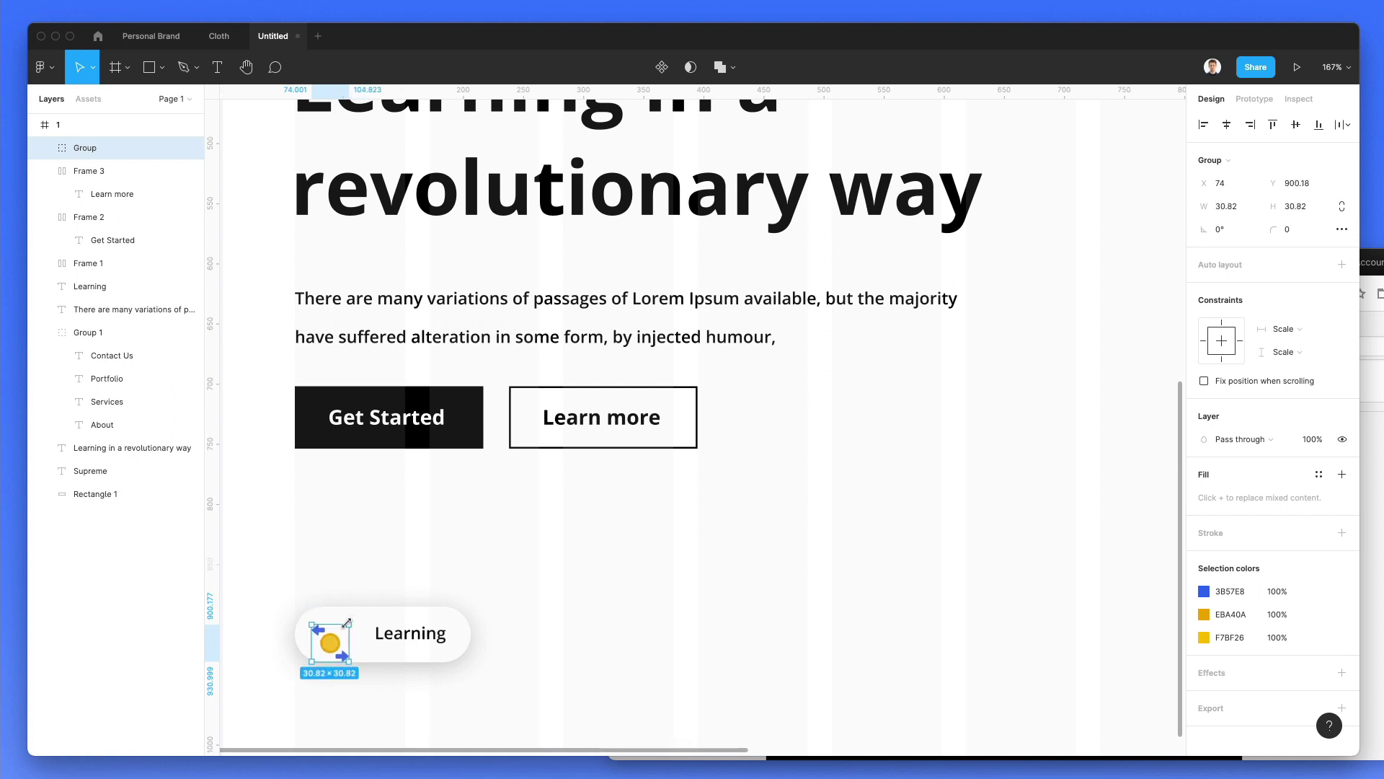
pyautogui.press('Up')
pyautogui.press('Up')
pyautogui.press('Up')
pyautogui.press('Up')
pyautogui.press('Up')
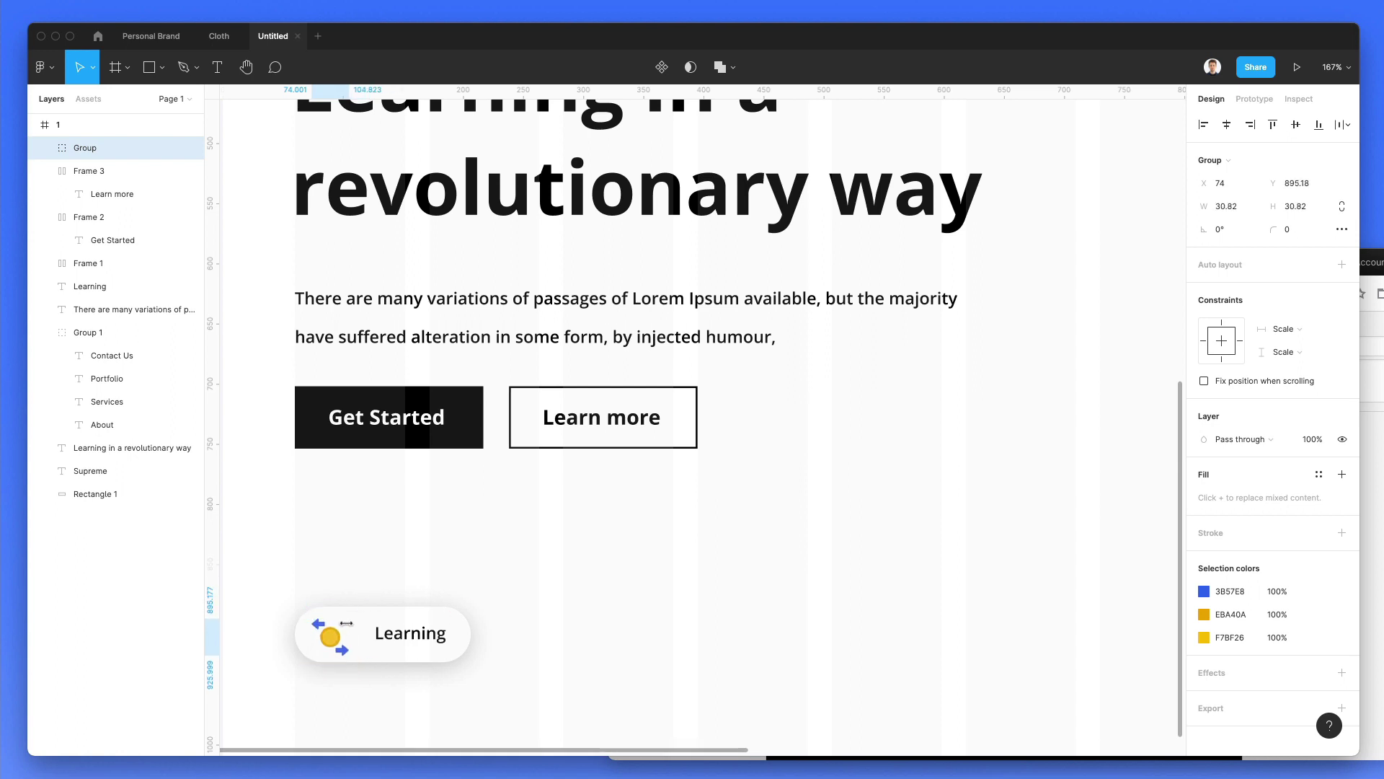
pyautogui.press('Up')
pyautogui.press('Up')
pyautogui.press('Right')
pyautogui.press('Right')
pyautogui.press('Right')
pyautogui.press('Right')
pyautogui.press('Right')
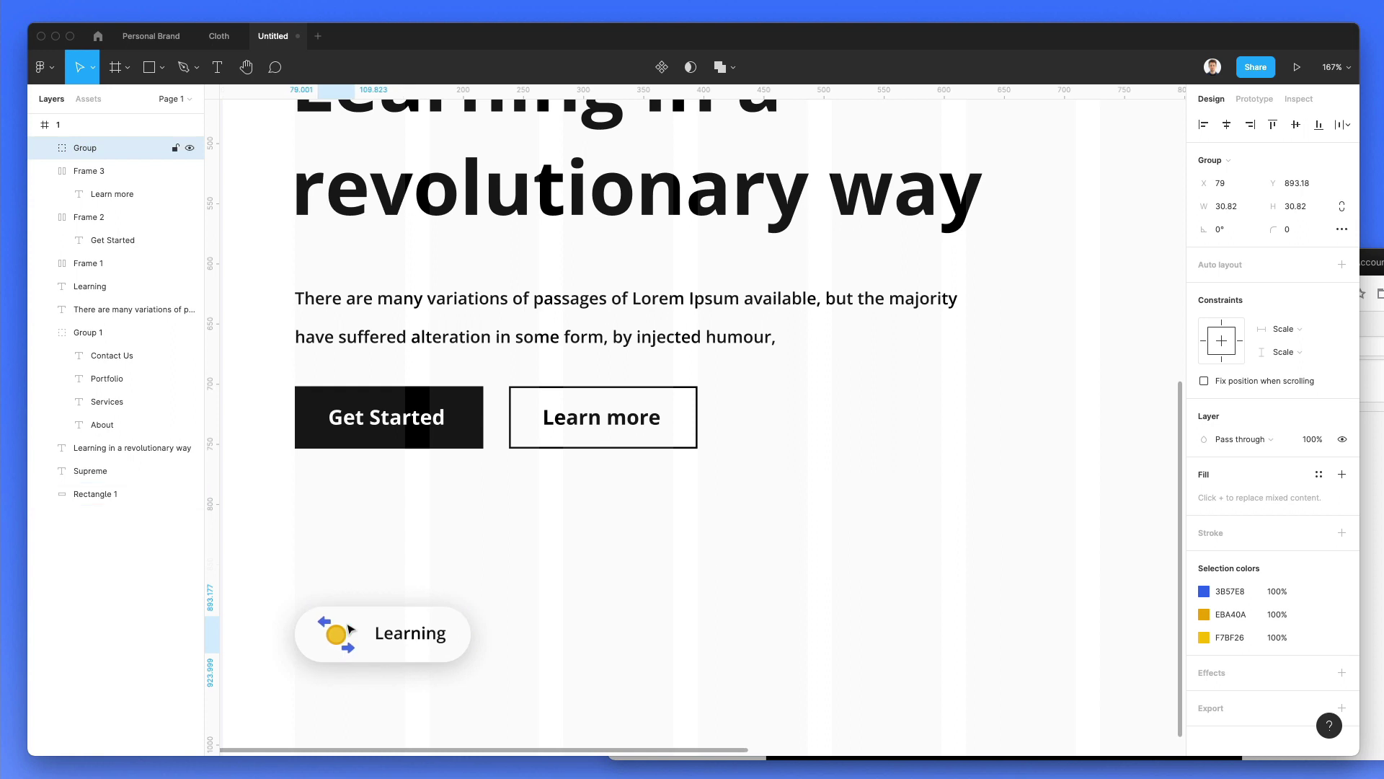
pyautogui.press('Left')
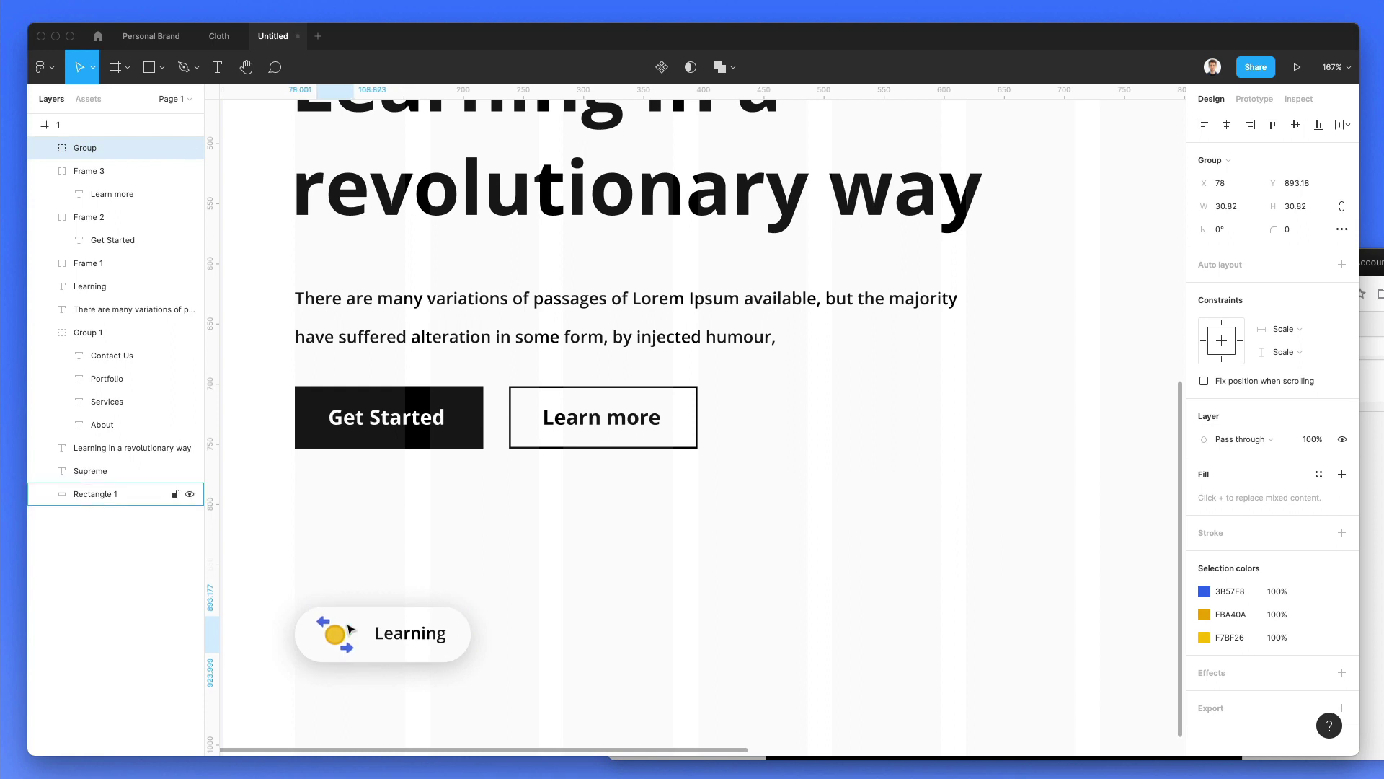
pyautogui.click(387, 581)
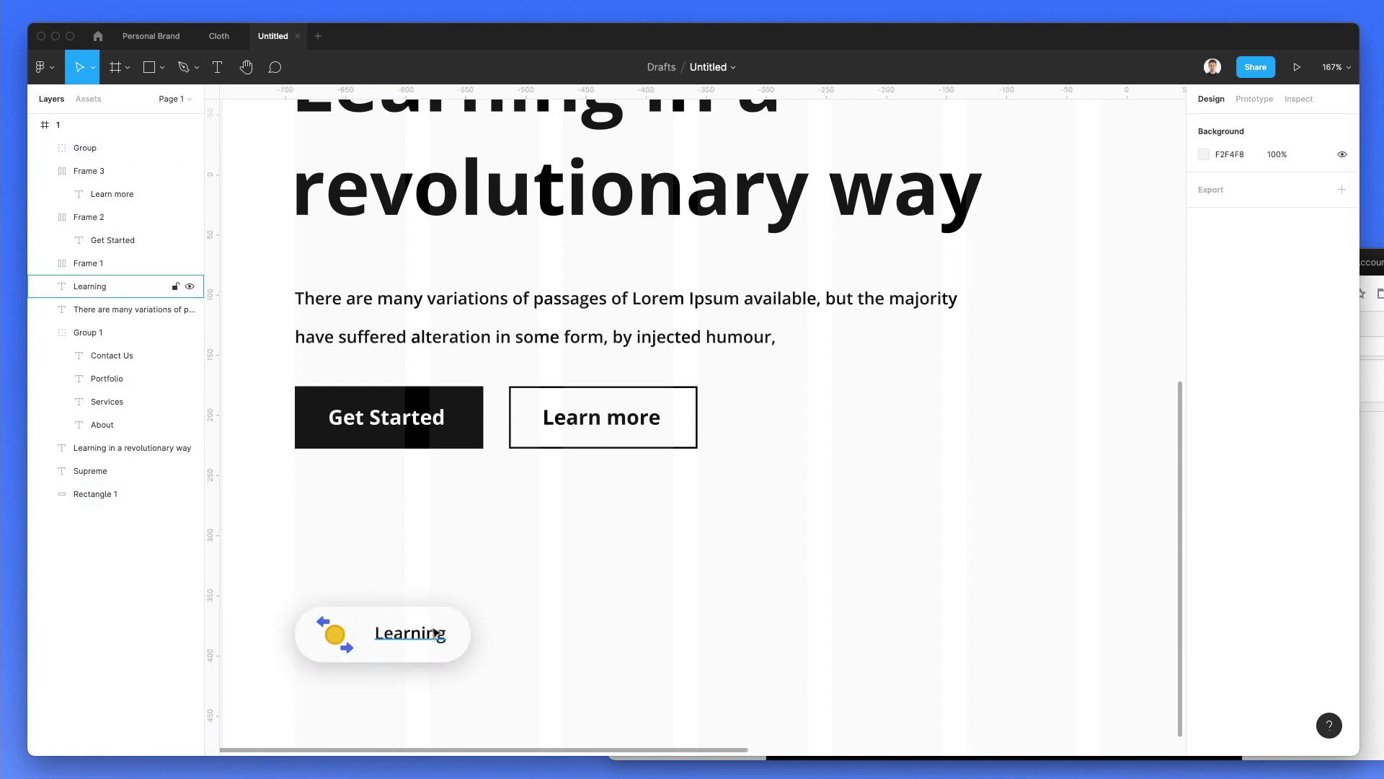
# Group the pill rectangle, the coin icon and the "Learning" text
pyautogui.moveTo(522, 598); pyautogui.dragTo(343, 646)
pyautogui.hscroll(-2, 531, 649)
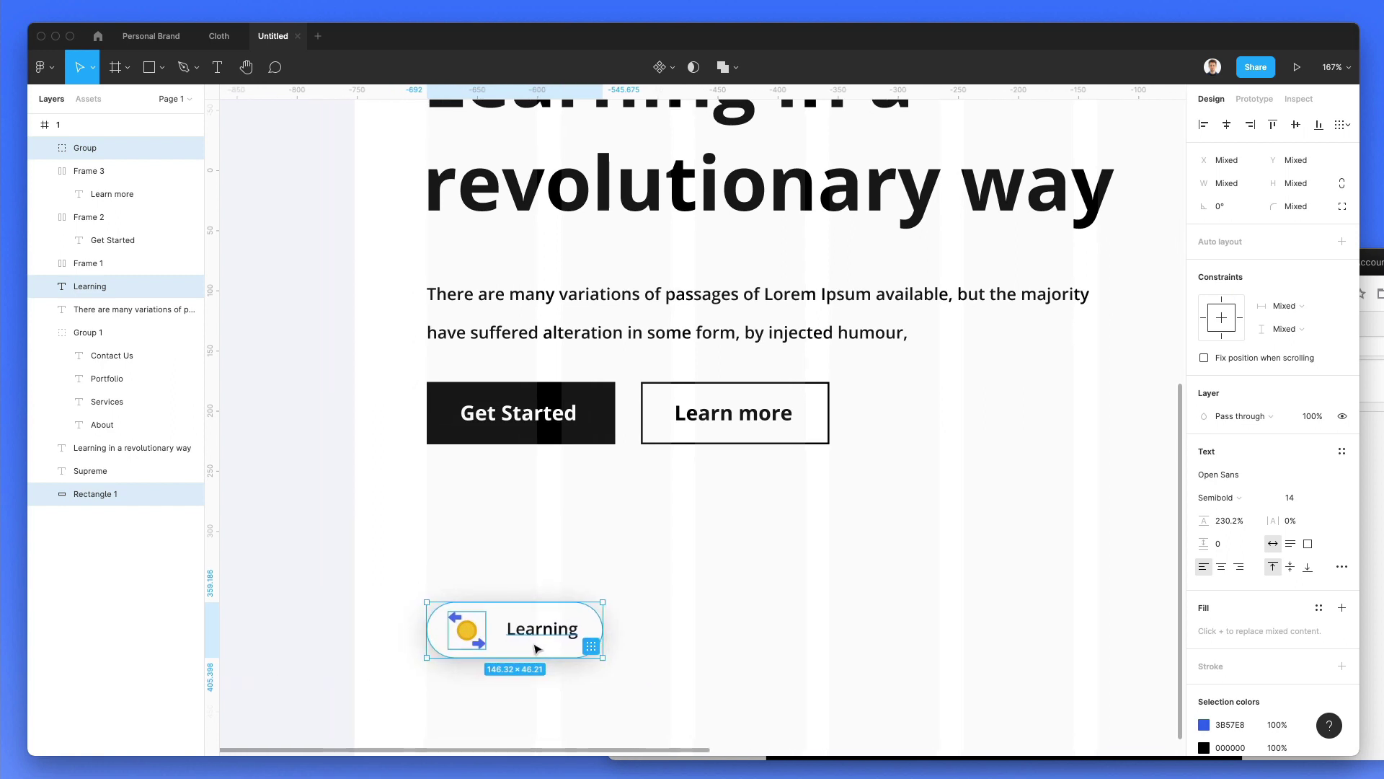
pyautogui.hotkey('ctrl', 'g')
# Duplicate the pill group twice to the right to form a row of three with gaps of about 15 px
pyautogui.moveTo(511, 634); pyautogui.dragTo(718, 633)
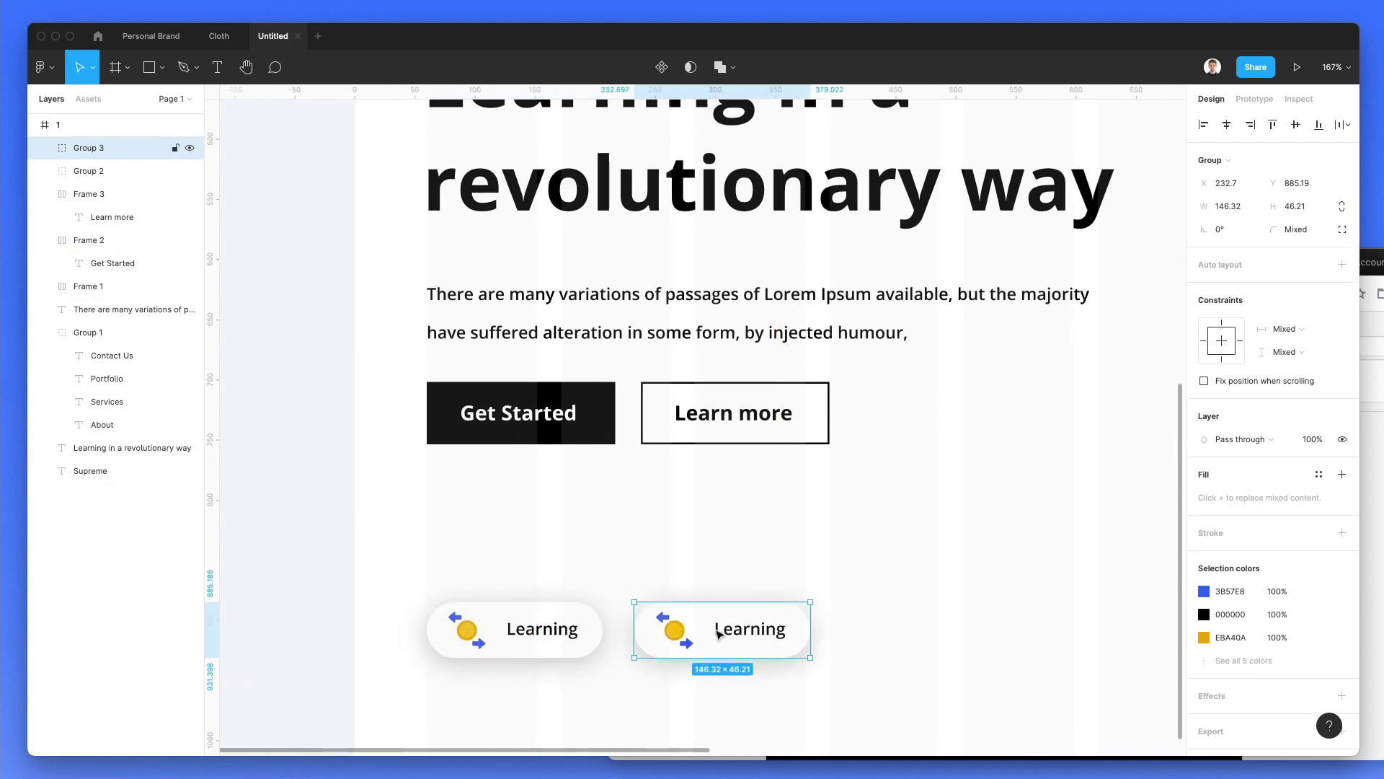
pyautogui.hotkey('ctrl', 'z')
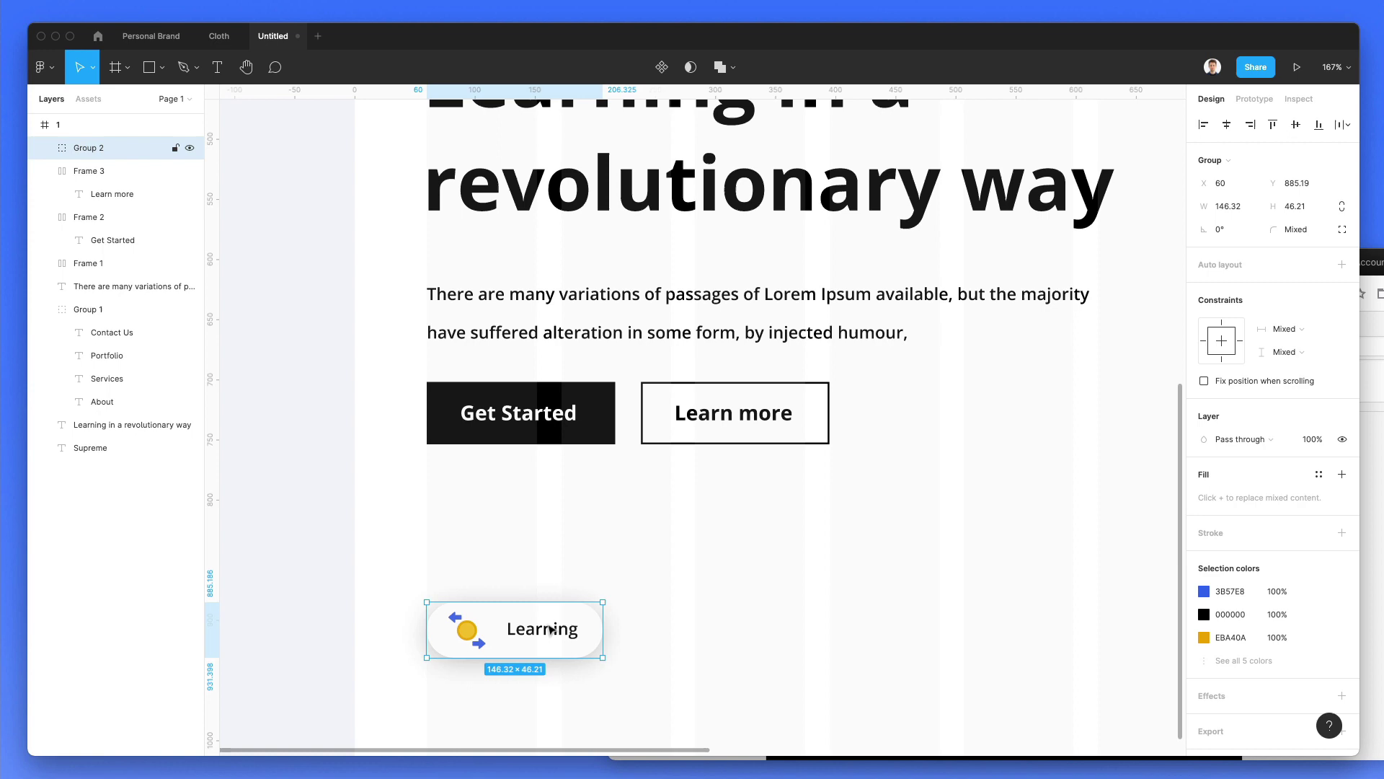
pyautogui.moveTo(550, 630); pyautogui.dragTo(744, 635)
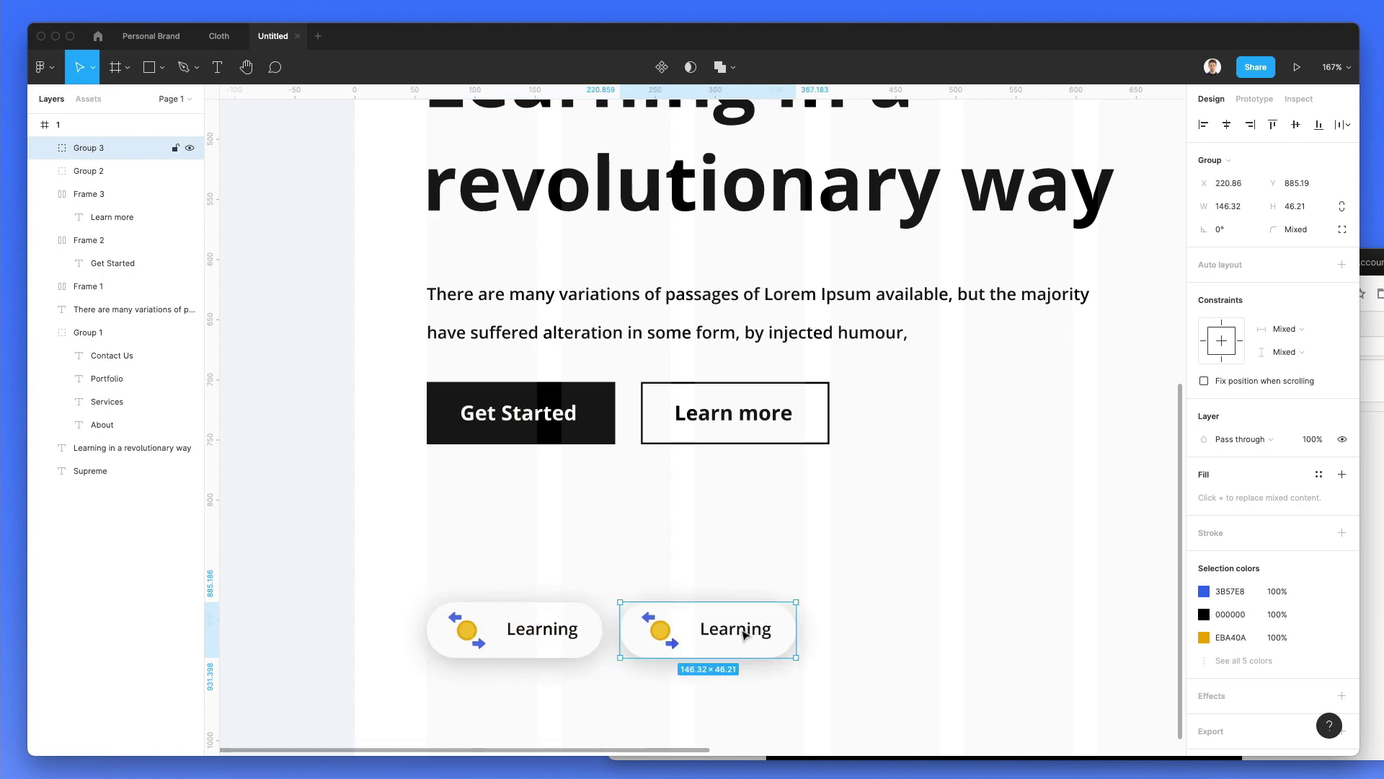
pyautogui.hotkey('ctrl', 'd')
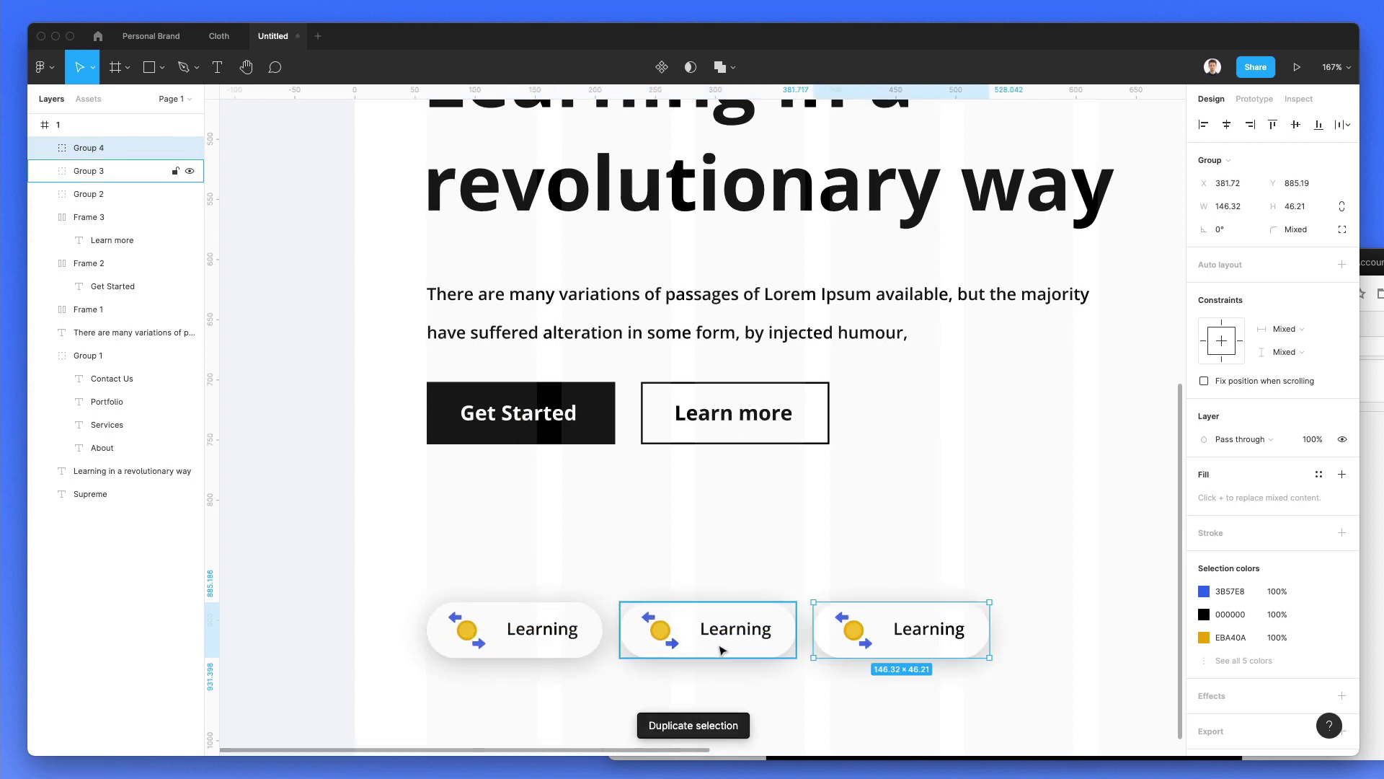
pyautogui.scroll(-5, 724, 641)
pyautogui.click(603, 611)
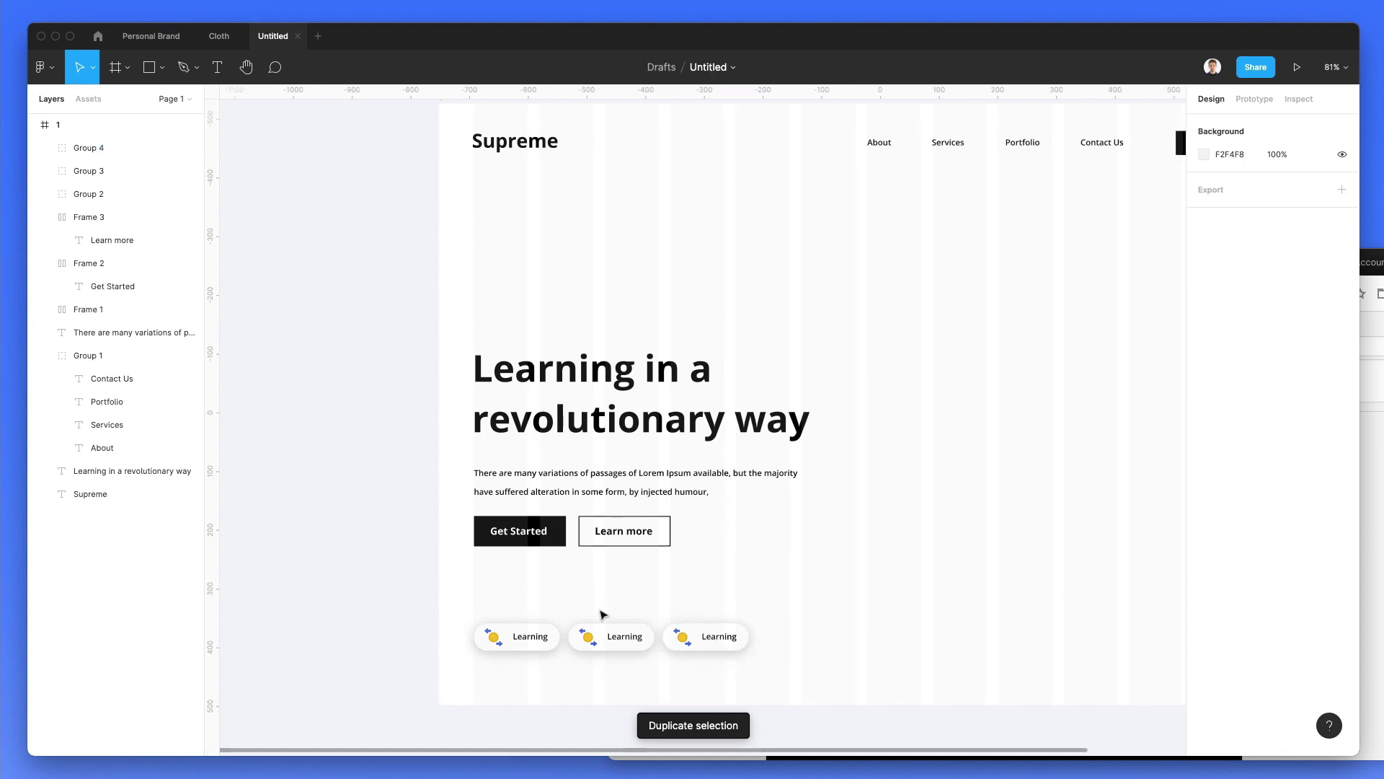
# Scale the three pill groups down together proportionally so each is about 137 × 43 px
pyautogui.scroll(3, 603, 612)
pyautogui.moveTo(831, 608); pyautogui.dragTo(467, 698)
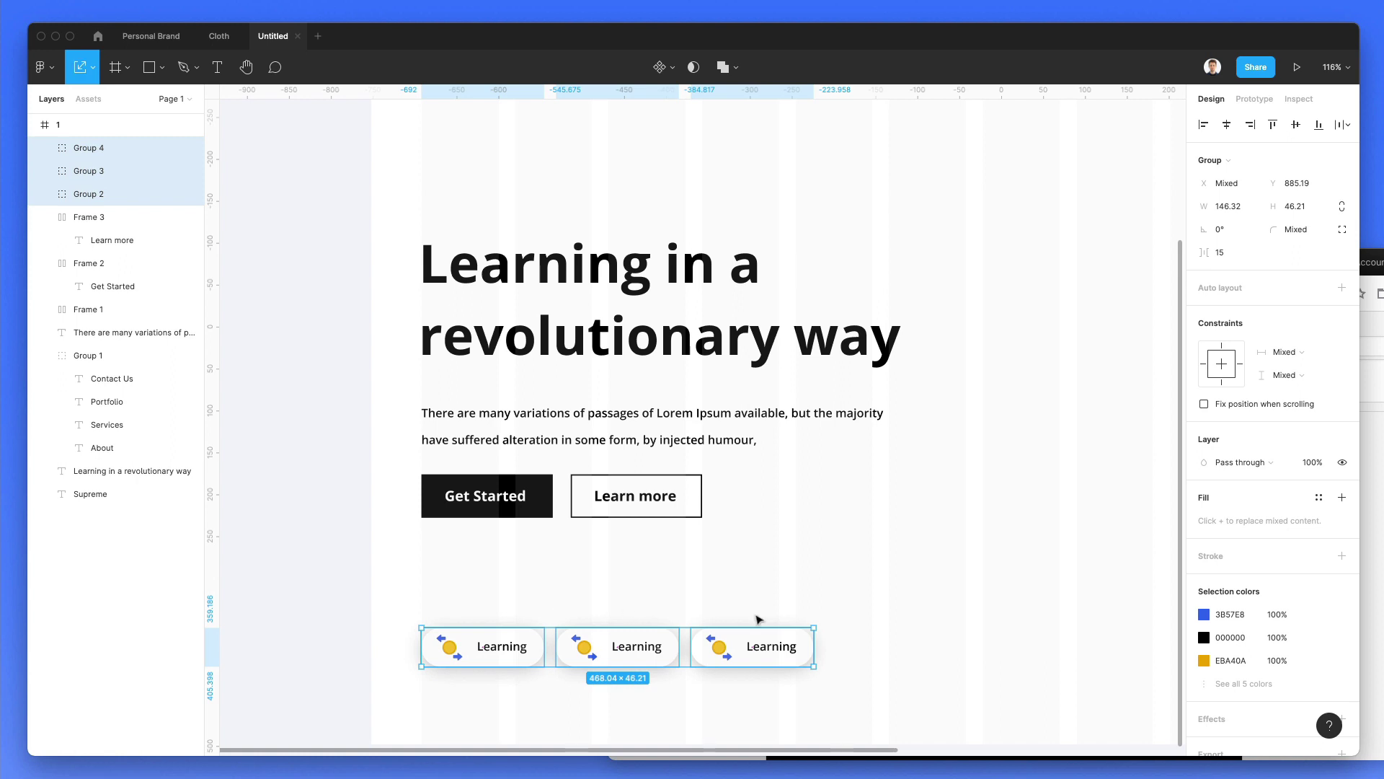
pyautogui.moveTo(816, 624); pyautogui.dragTo(789, 630)
pyautogui.click(834, 602)
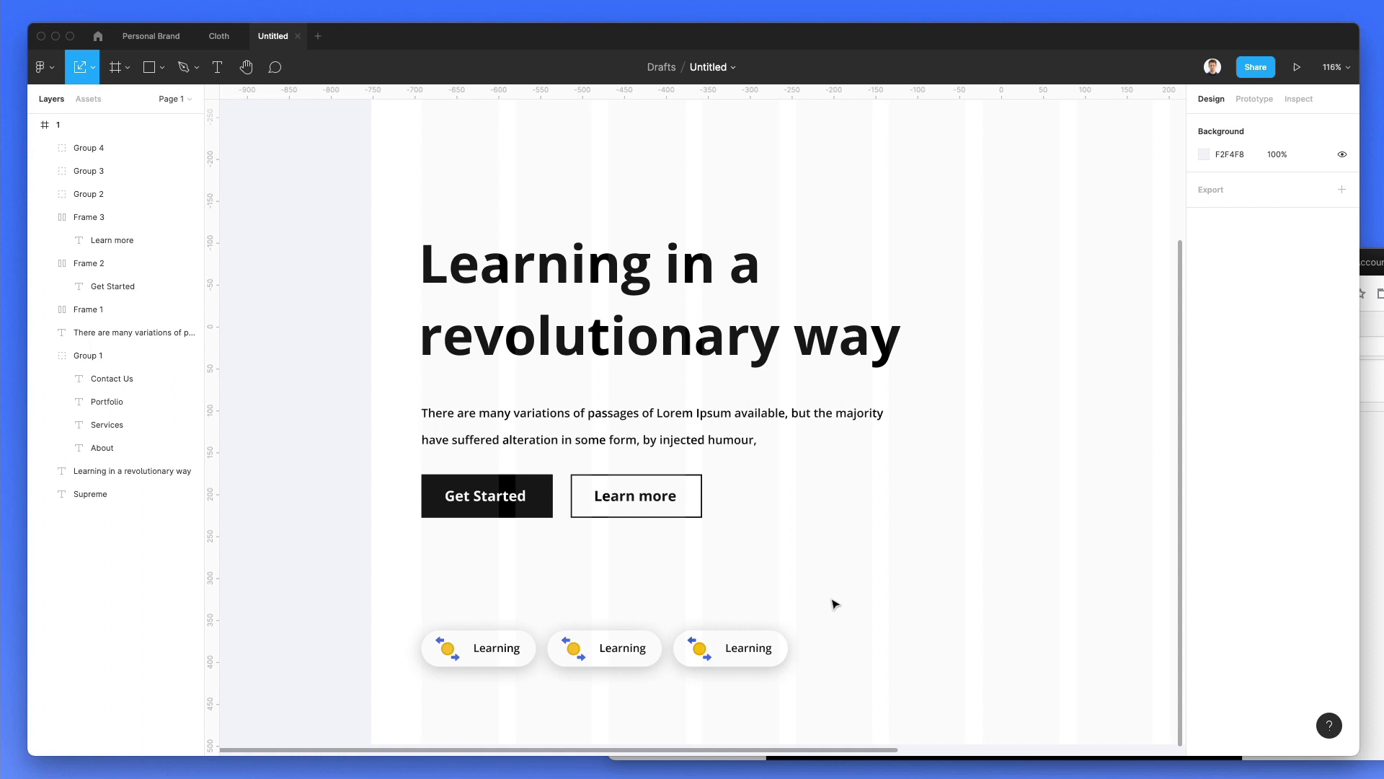
# Set the font size of the "Learning" text in all three pills to 13
pyautogui.doubleClick(622, 648)
pyautogui.keyDown('shift'); pyautogui.click(497, 647); pyautogui.keyUp('shift')
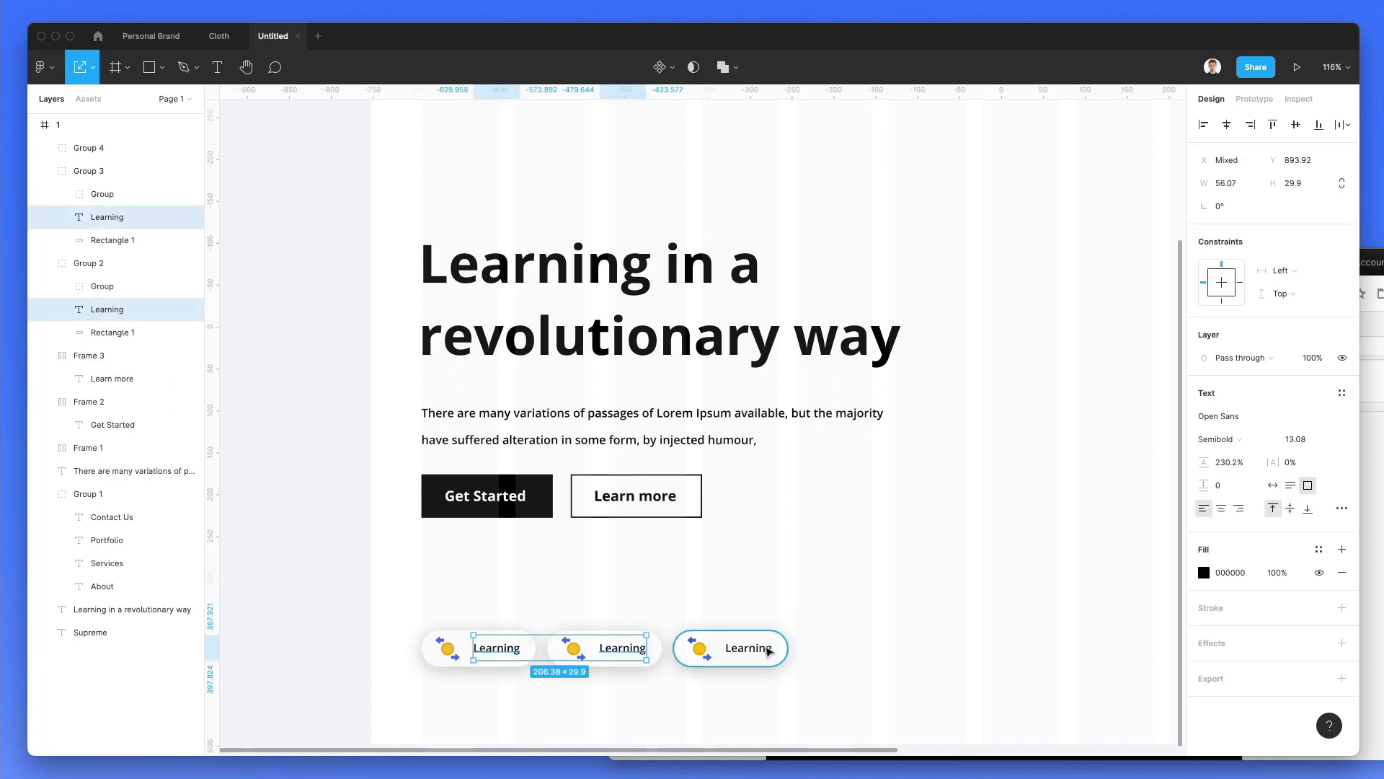
pyautogui.keyDown('shift'); pyautogui.click(749, 648); pyautogui.keyUp('shift')
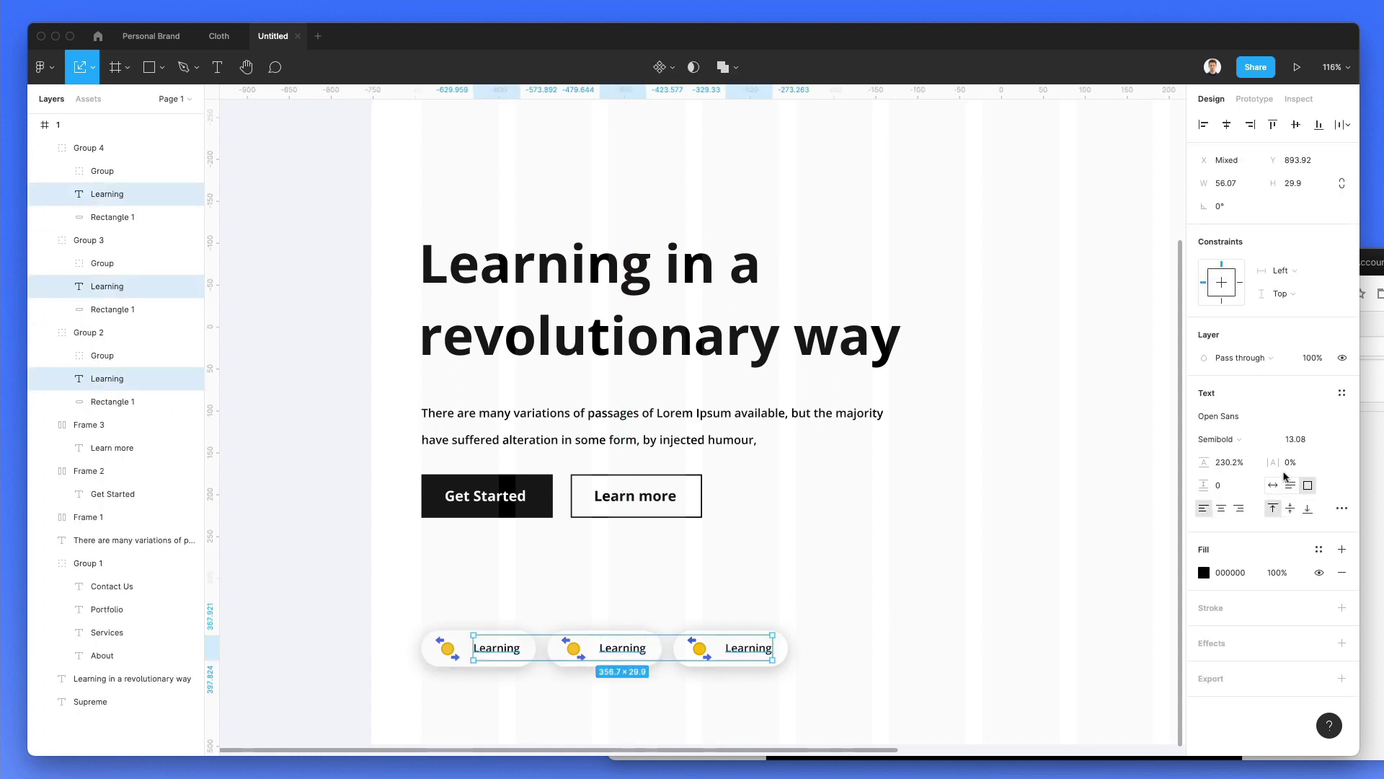
pyautogui.click(1301, 442)
pyautogui.press('Return')
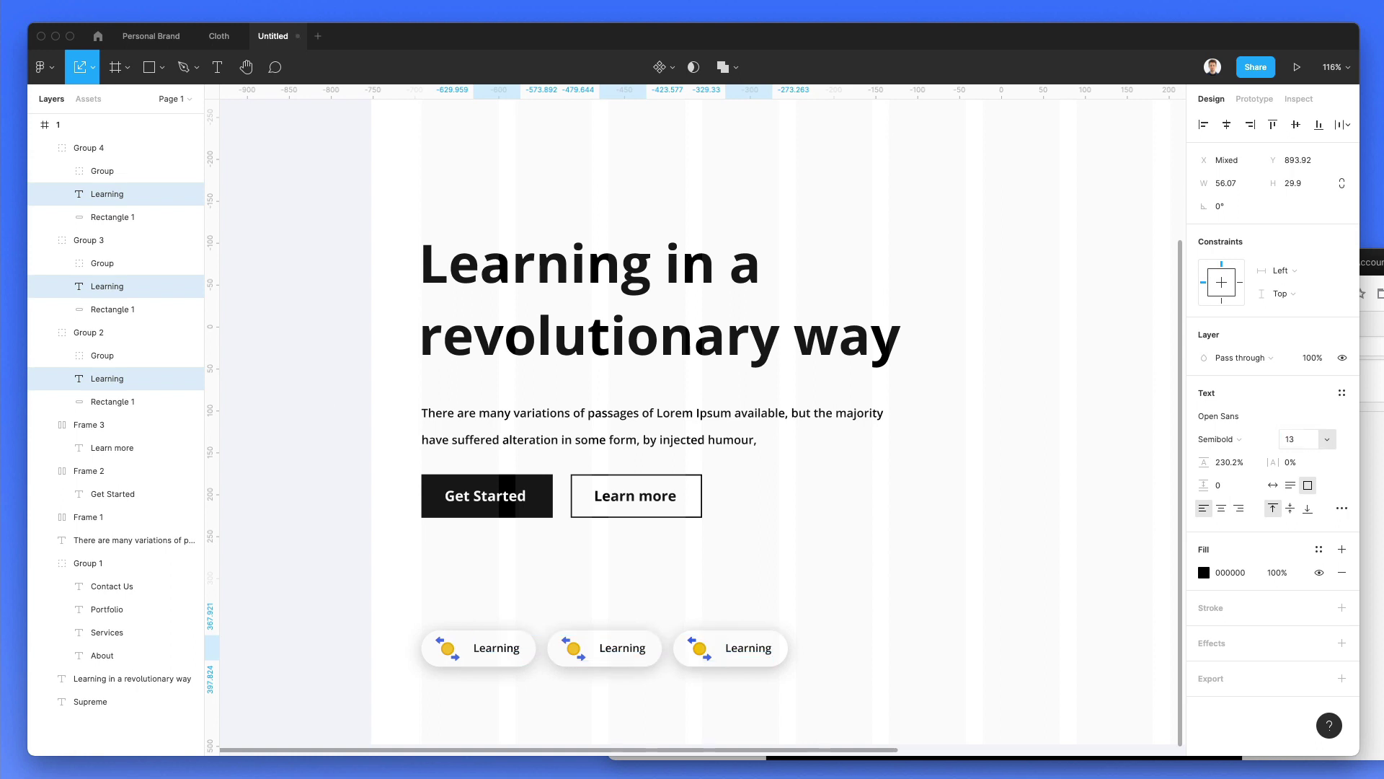
pyautogui.click(823, 708)
# Give the rectangles of all three pills a 1 px black inside stroke and remove their drop shadow
pyautogui.scroll(3, 574, 697)
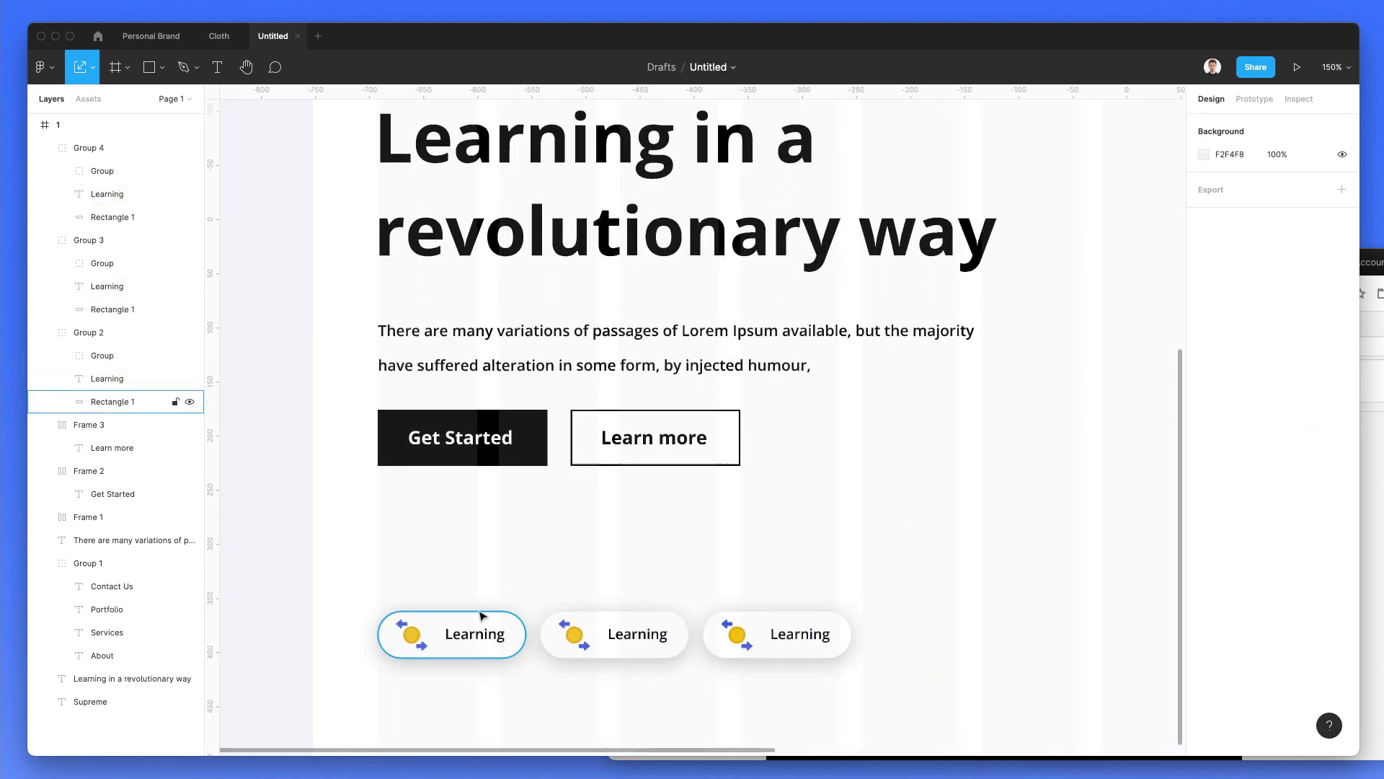
pyautogui.keyDown('super'); pyautogui.click(480, 615); pyautogui.keyUp('super')
pyautogui.keyDown('shift'); pyautogui.keyDown('super'); pyautogui.click(604, 616); pyautogui.keyUp('super'); pyautogui.keyUp('shift')
pyautogui.keyDown('shift'); pyautogui.keyDown('super'); pyautogui.click(785, 630); pyautogui.keyUp('super'); pyautogui.keyUp('shift')
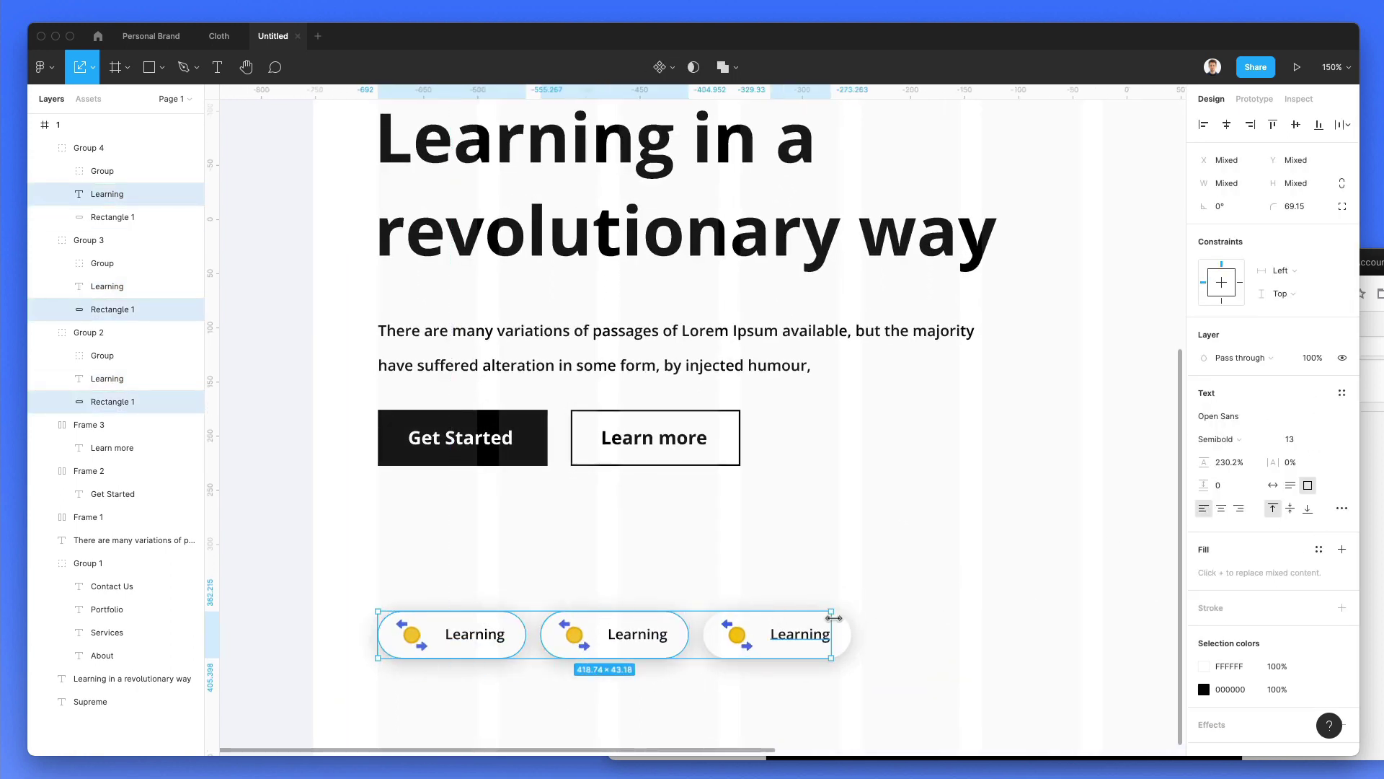
pyautogui.keyDown('shift'); pyautogui.keyDown('super'); pyautogui.click(801, 635); pyautogui.keyUp('super'); pyautogui.keyUp('shift')
pyautogui.keyDown('shift'); pyautogui.keyDown('super'); pyautogui.click(848, 624); pyautogui.keyUp('super'); pyautogui.keyUp('shift')
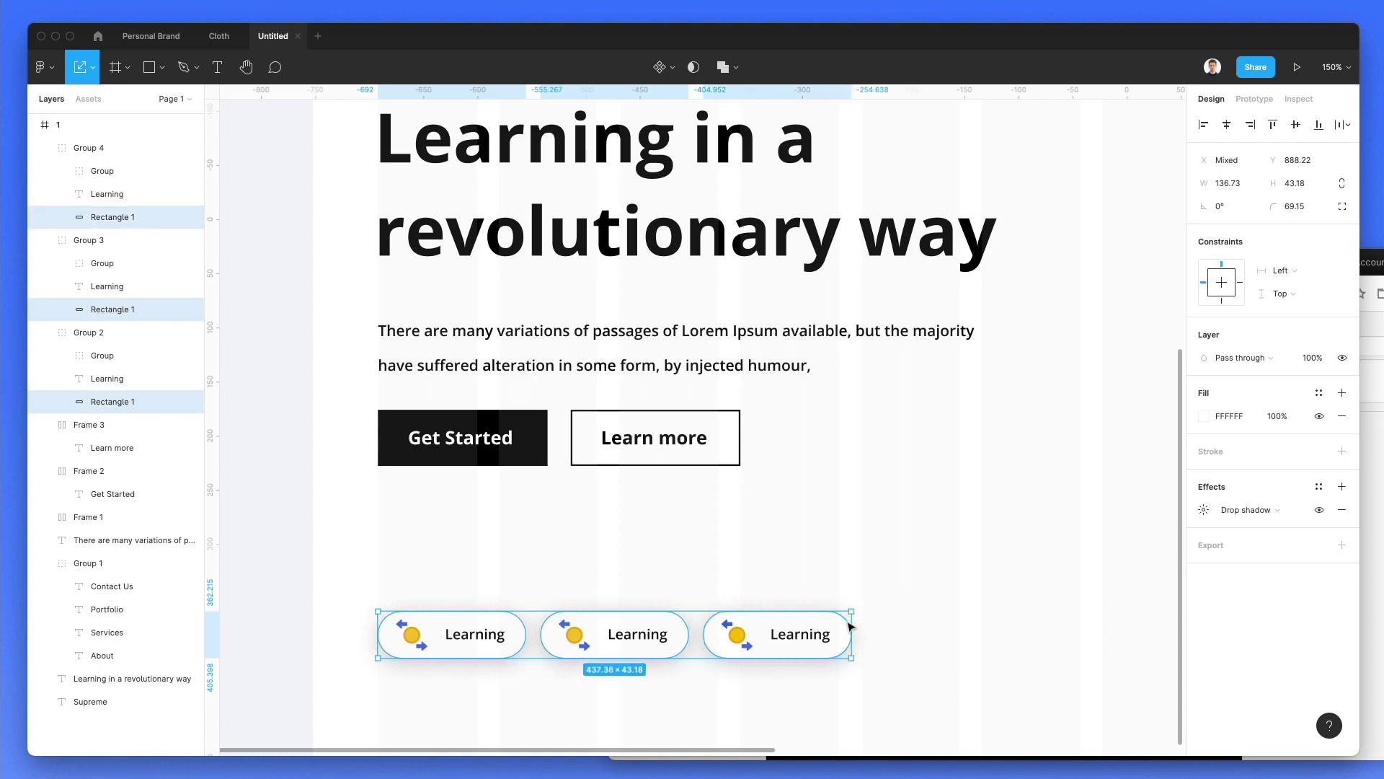
pyautogui.click(1217, 458)
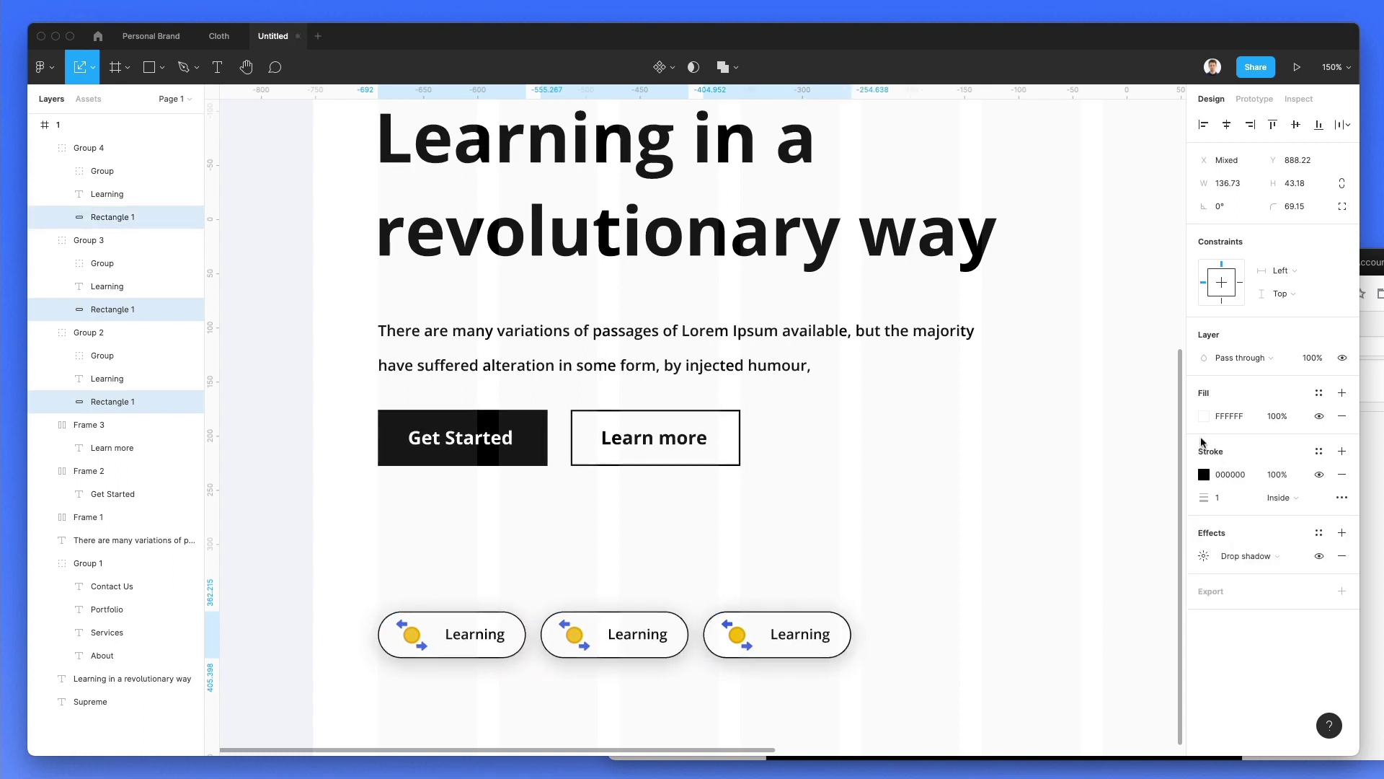
pyautogui.click(1333, 557)
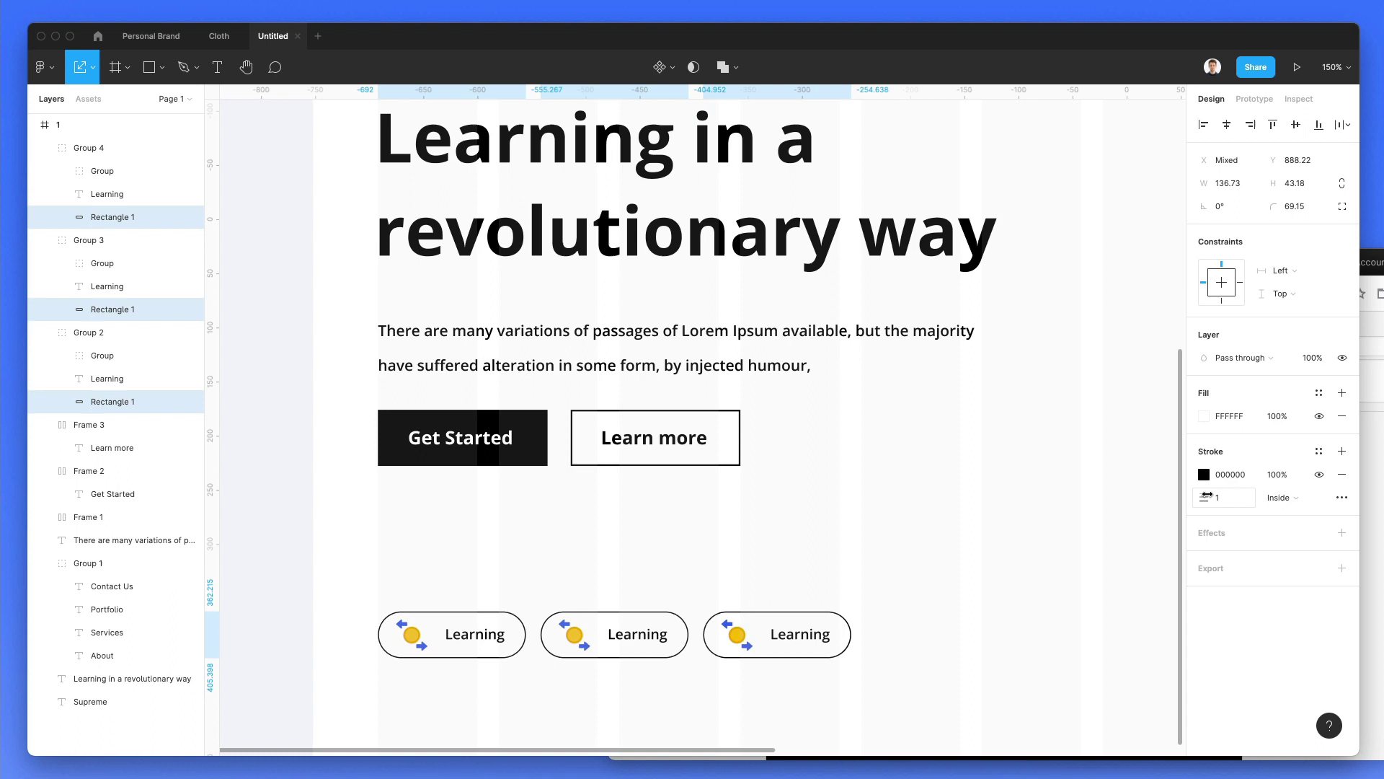
# Set the stroke colour of all three pill rectangles to light grey E0E0E0
pyautogui.click(1203, 473)
pyautogui.moveTo(1047, 450)
pyautogui.mouseDown()
pyautogui.moveTo(997, 398)
pyautogui.moveTo(988, 423)
pyautogui.mouseUp()
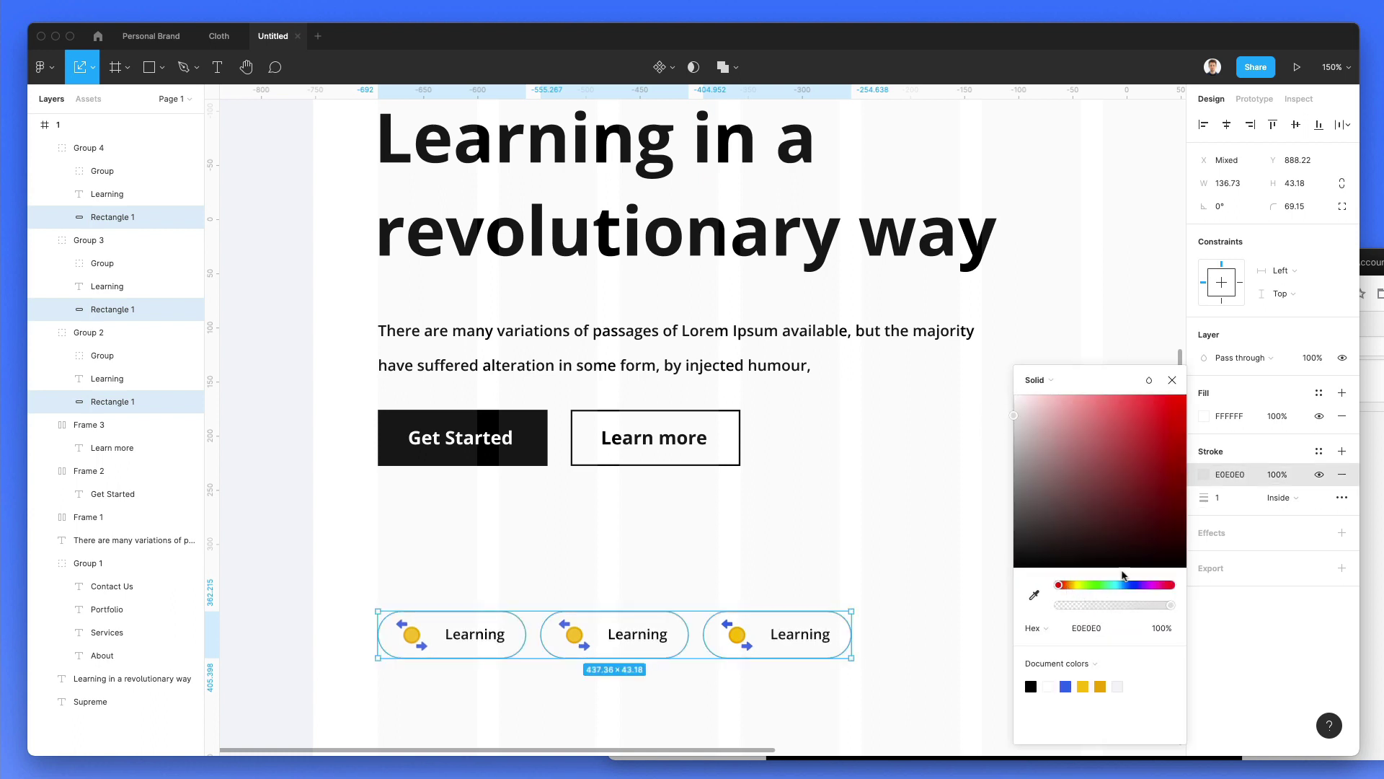
pyautogui.click(1230, 504)
pyautogui.click(813, 516)
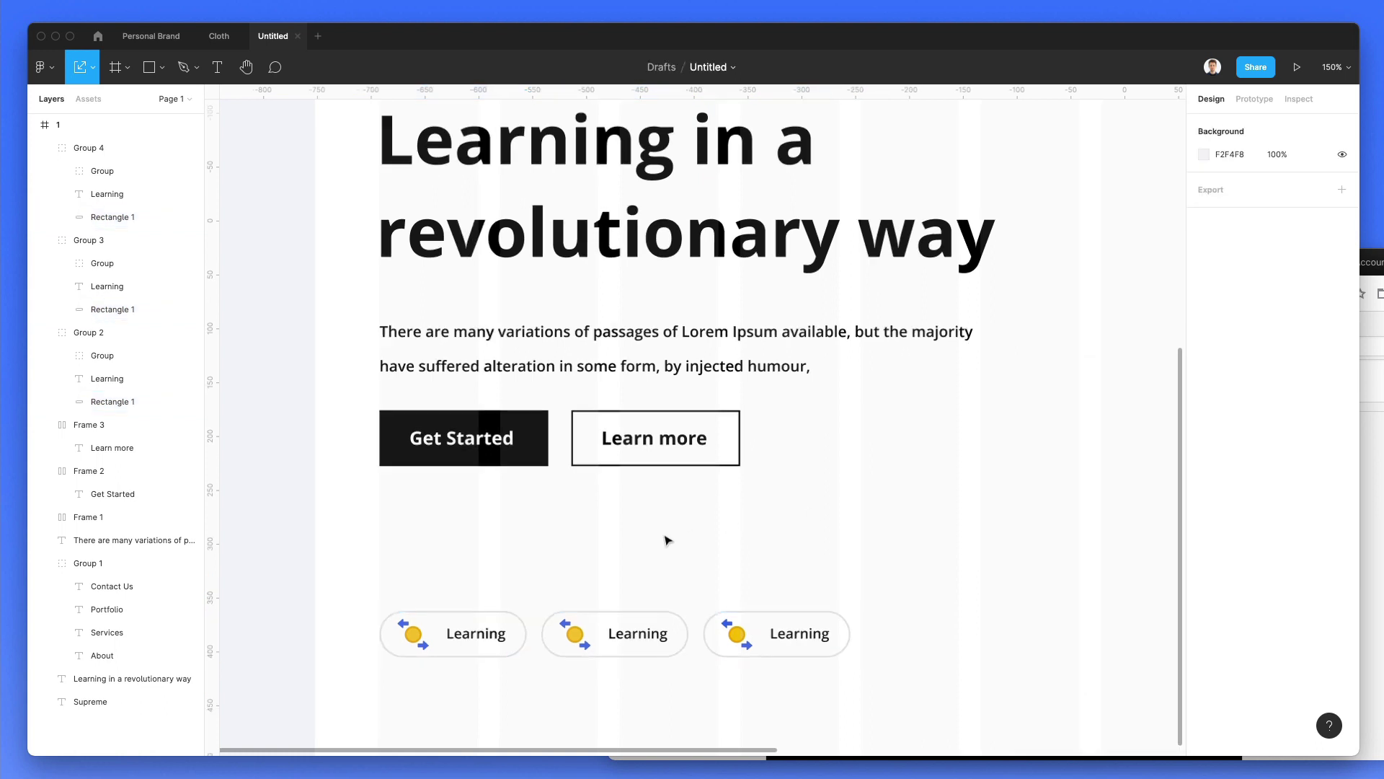
# Switch to Nucleo, search the coloured icons for "bitcoin", and place the round orange bitcoin icon on the Figma page above the pills
pyautogui.scroll(-1, 668, 541)
pyautogui.click(1376, 562)
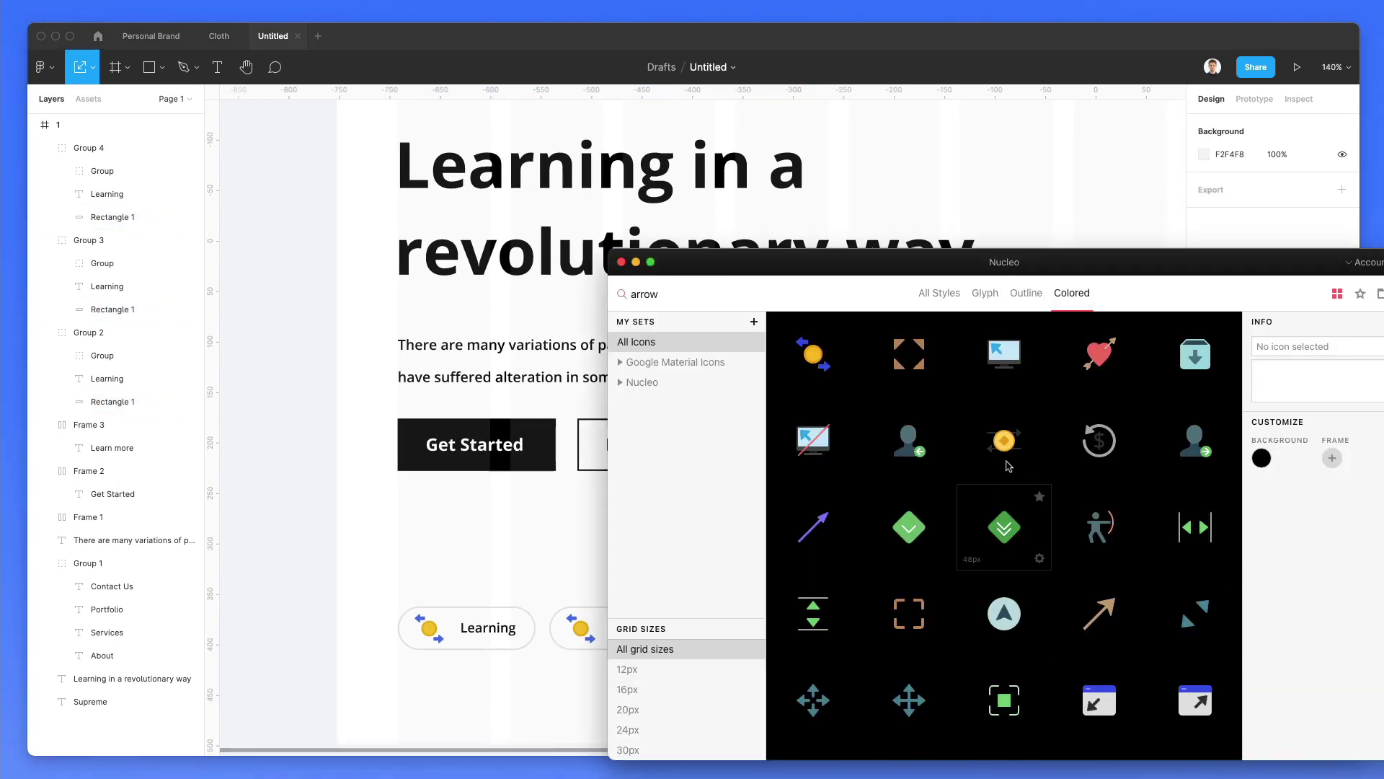
pyautogui.scroll(-10, 1098, 420)
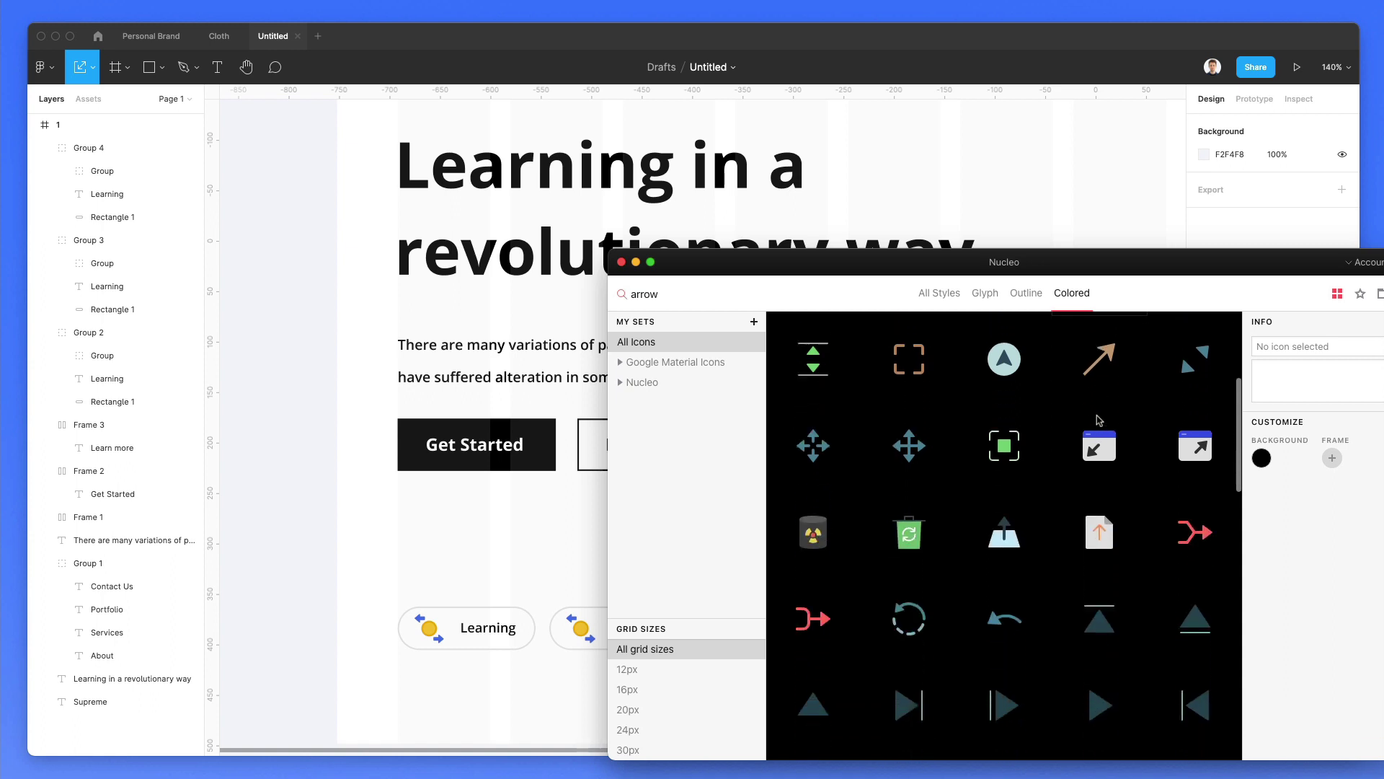
pyautogui.scroll(-10, 1097, 419)
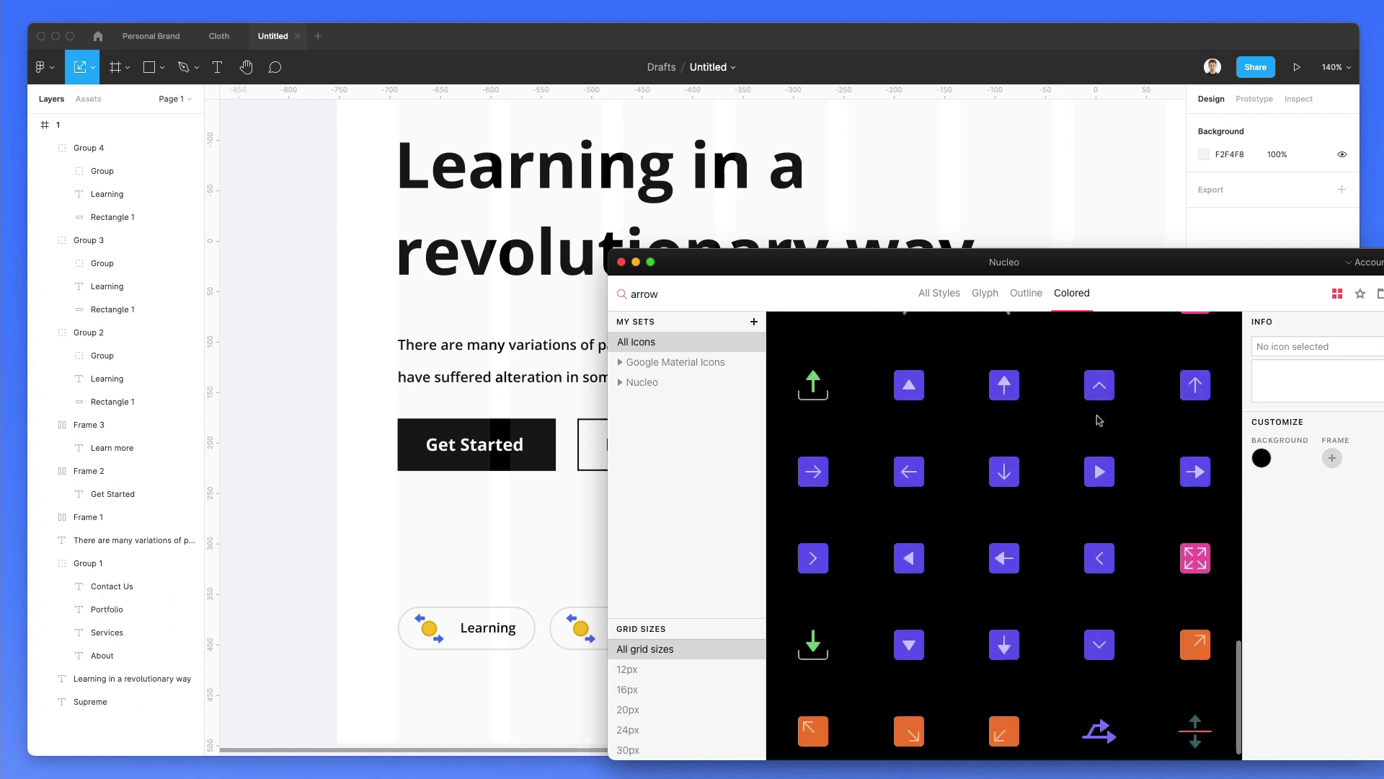
pyautogui.scroll(-10, 1097, 420)
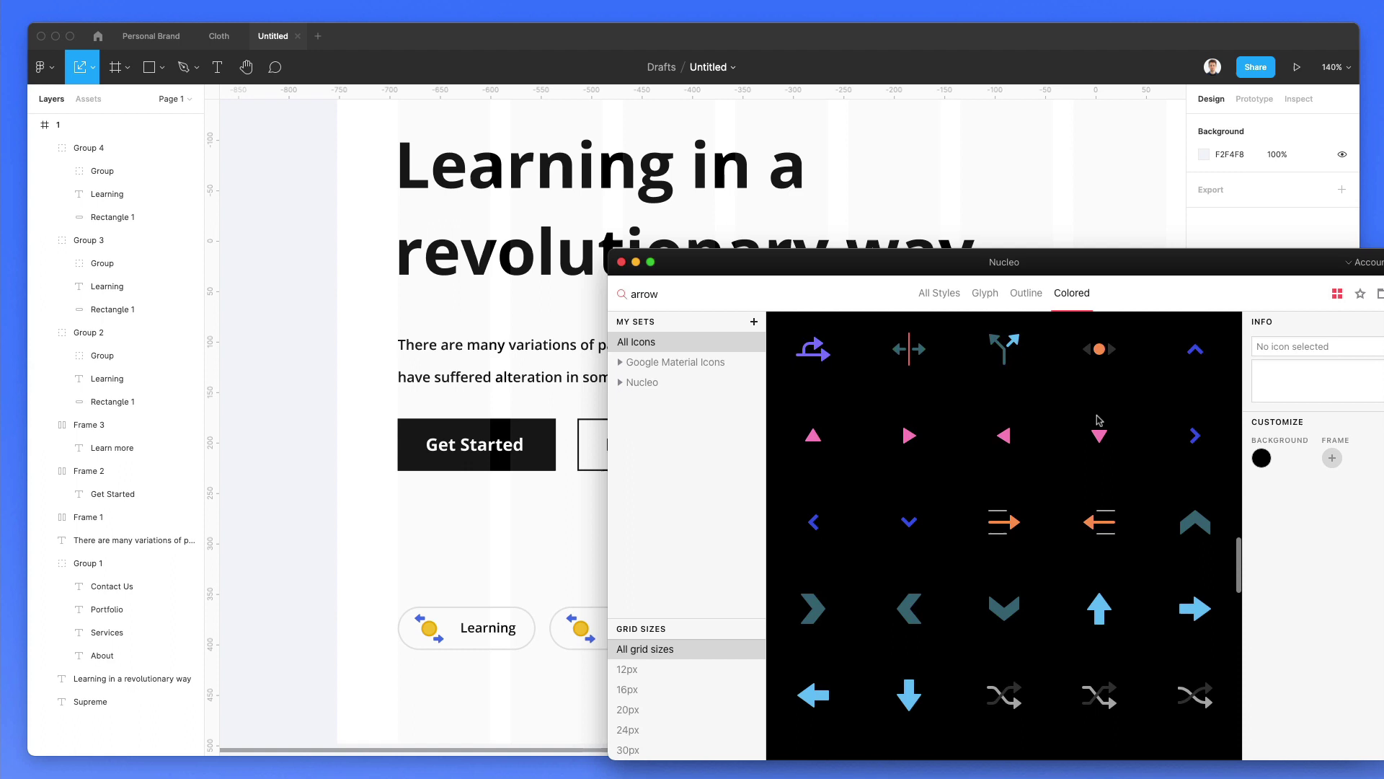
pyautogui.scroll(-3, 1097, 420)
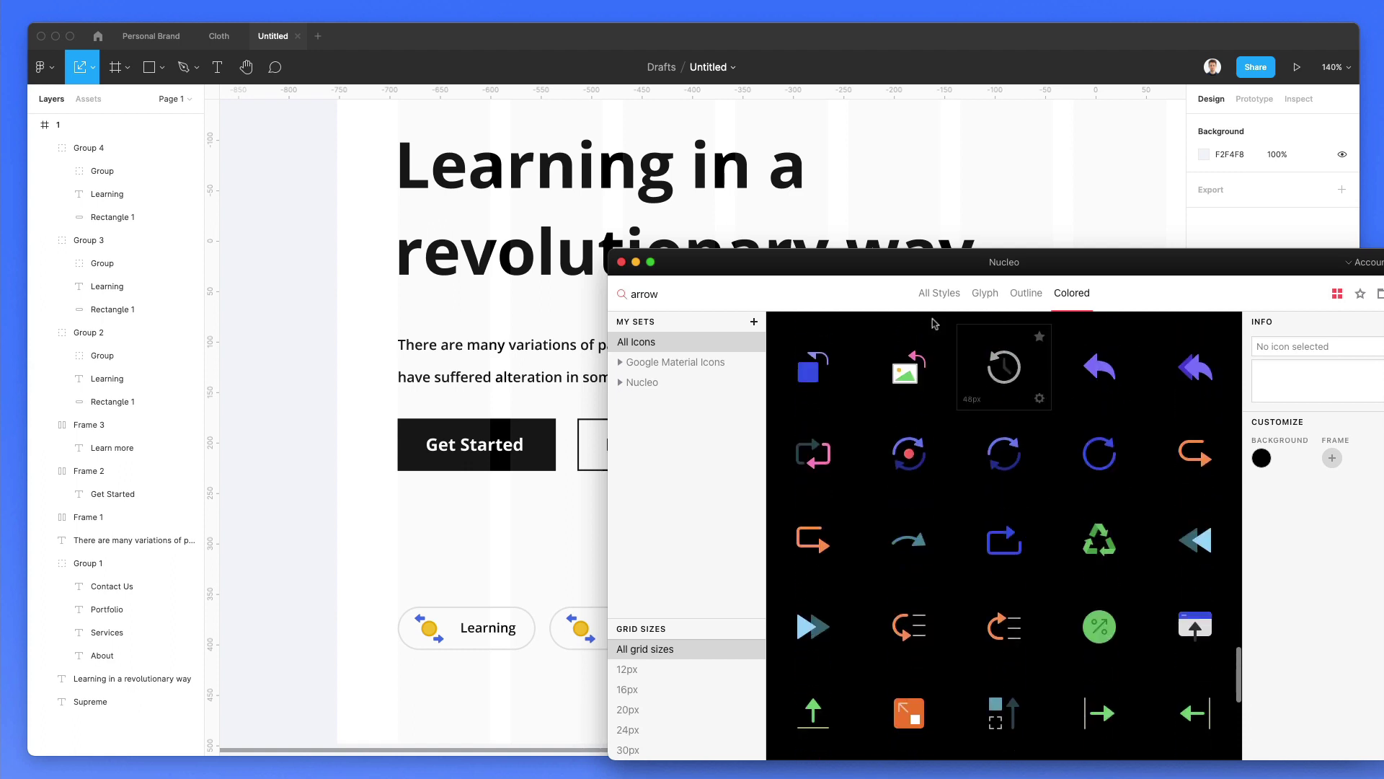
pyautogui.doubleClick(716, 295)
pyautogui.write('bitcoin')
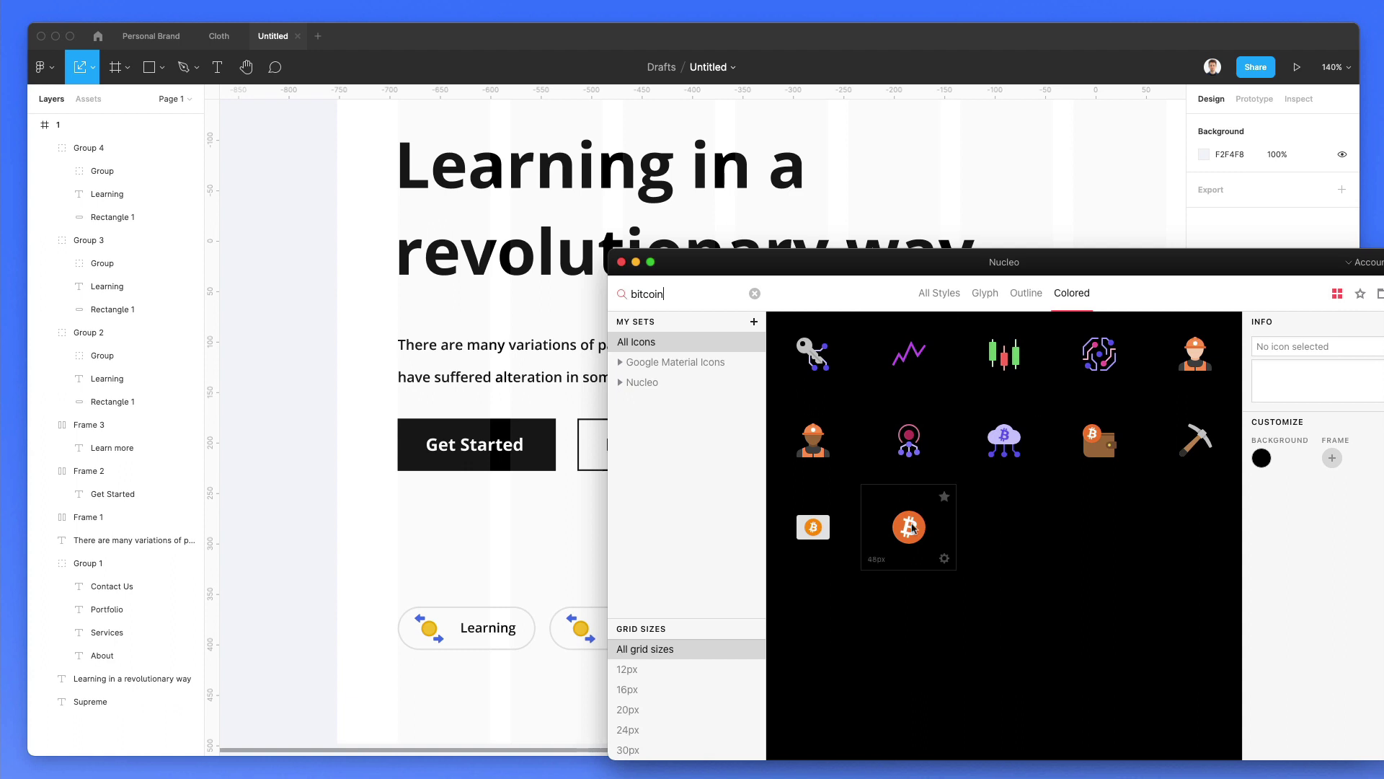
pyautogui.moveTo(913, 528); pyautogui.dragTo(571, 571)
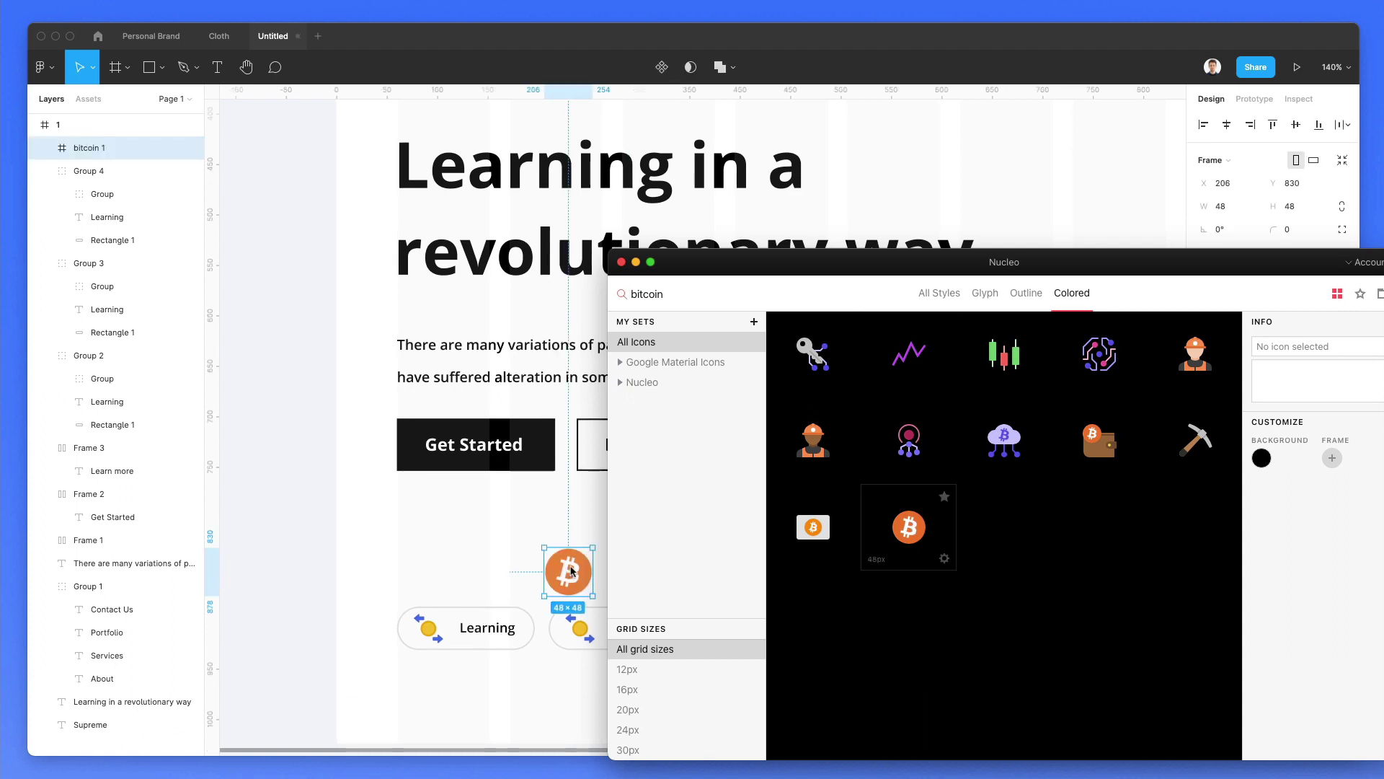
# Ungroup the bitcoin icon's frame so only the icon group is left
pyautogui.hscroll(2, 571, 571)
pyautogui.click(440, 572)
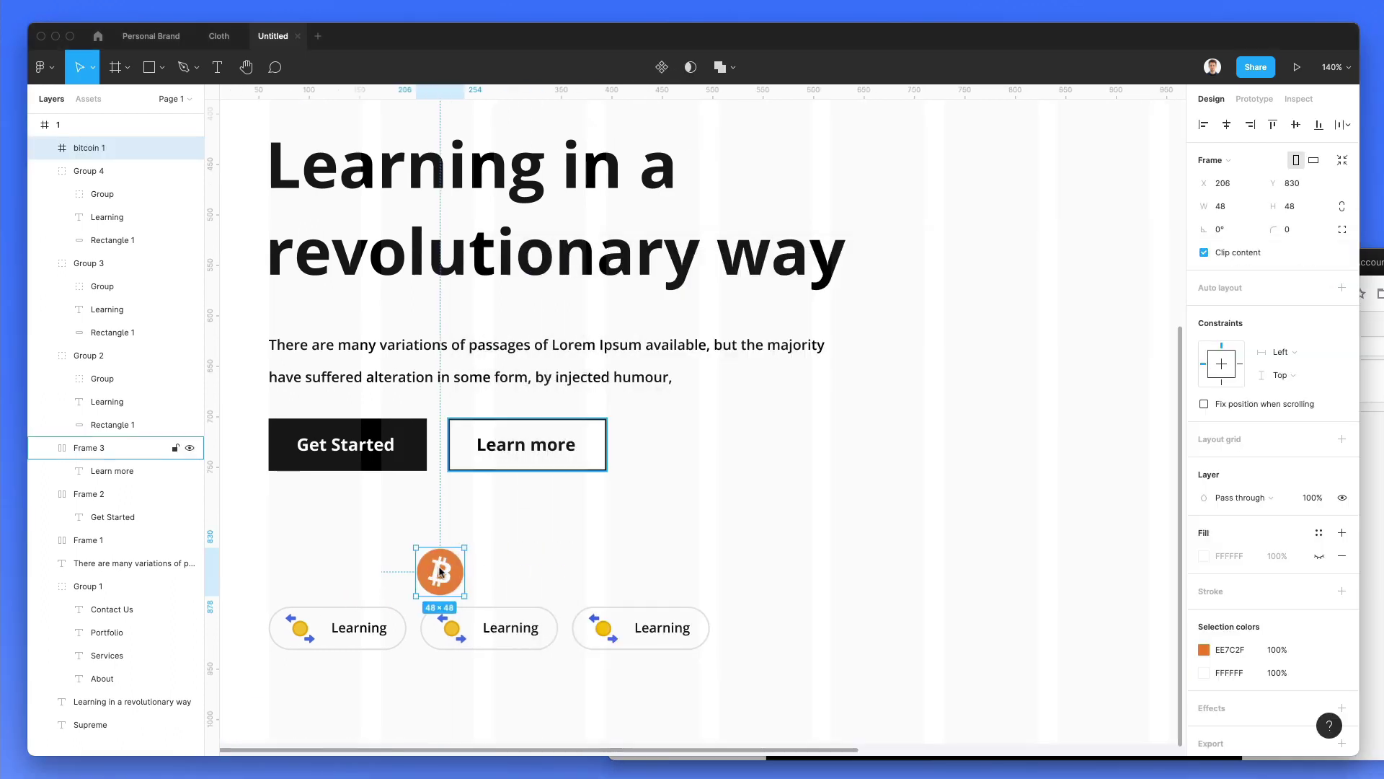
pyautogui.press('shift+super+g')
# Return to Nucleo, clear the icon search, and place the yellow Pac-Man icon on the Figma page above the third pill
pyautogui.click(1373, 490)
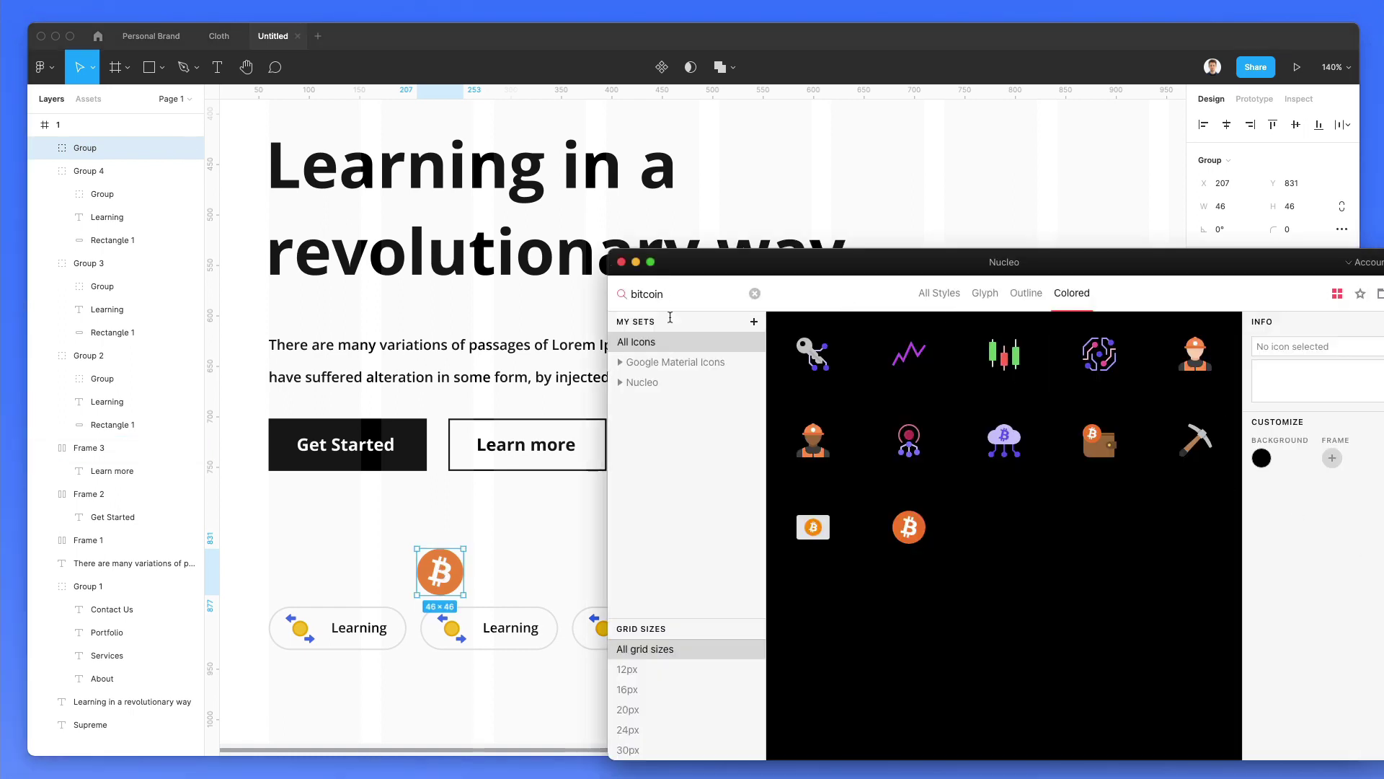
pyautogui.click(755, 293)
pyautogui.scroll(-10, 930, 461)
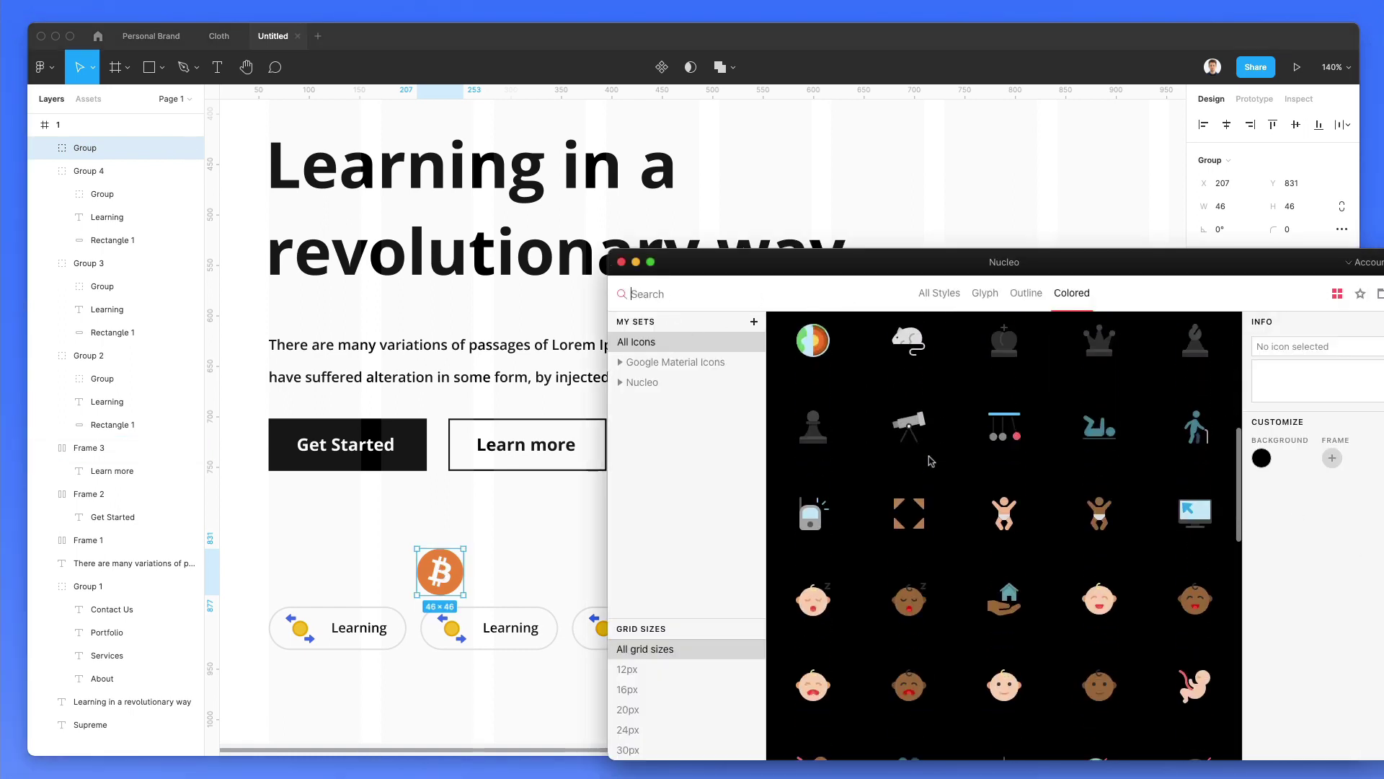
pyautogui.scroll(-15, 930, 461)
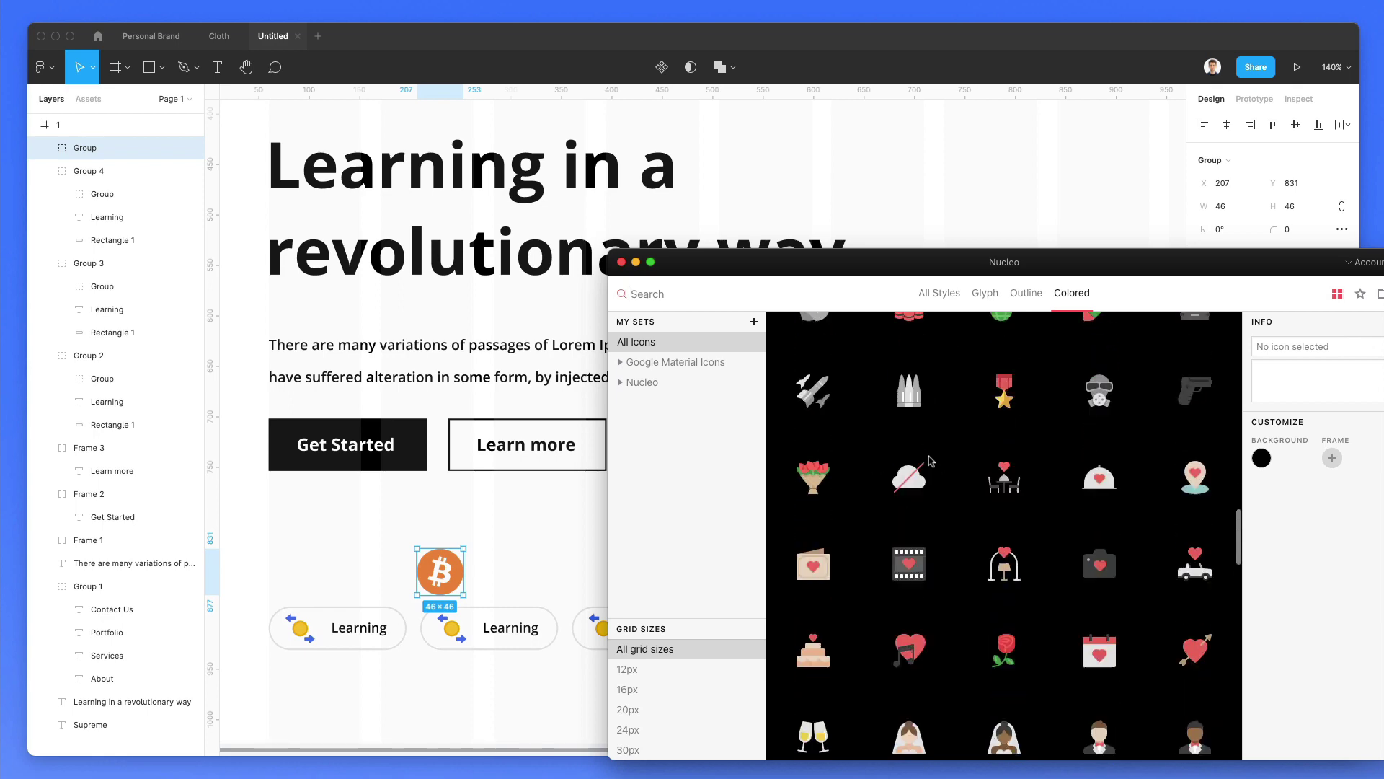
pyautogui.scroll(-15, 930, 462)
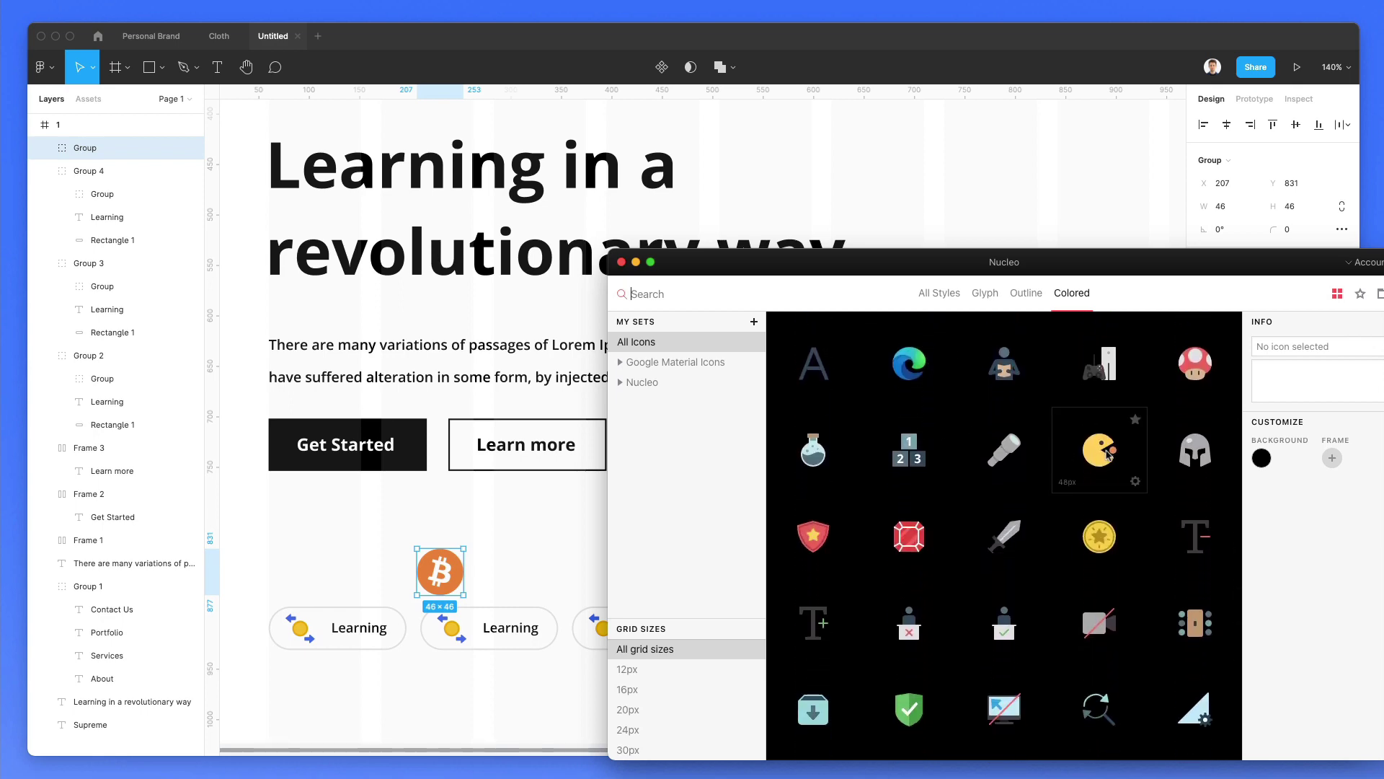
pyautogui.moveTo(1108, 455); pyautogui.dragTo(587, 562)
pyautogui.click(588, 498)
# Return to Nucleo, find the purple video-playlist icon, and place it on the Figma page above the first pill
pyautogui.click(1372, 505)
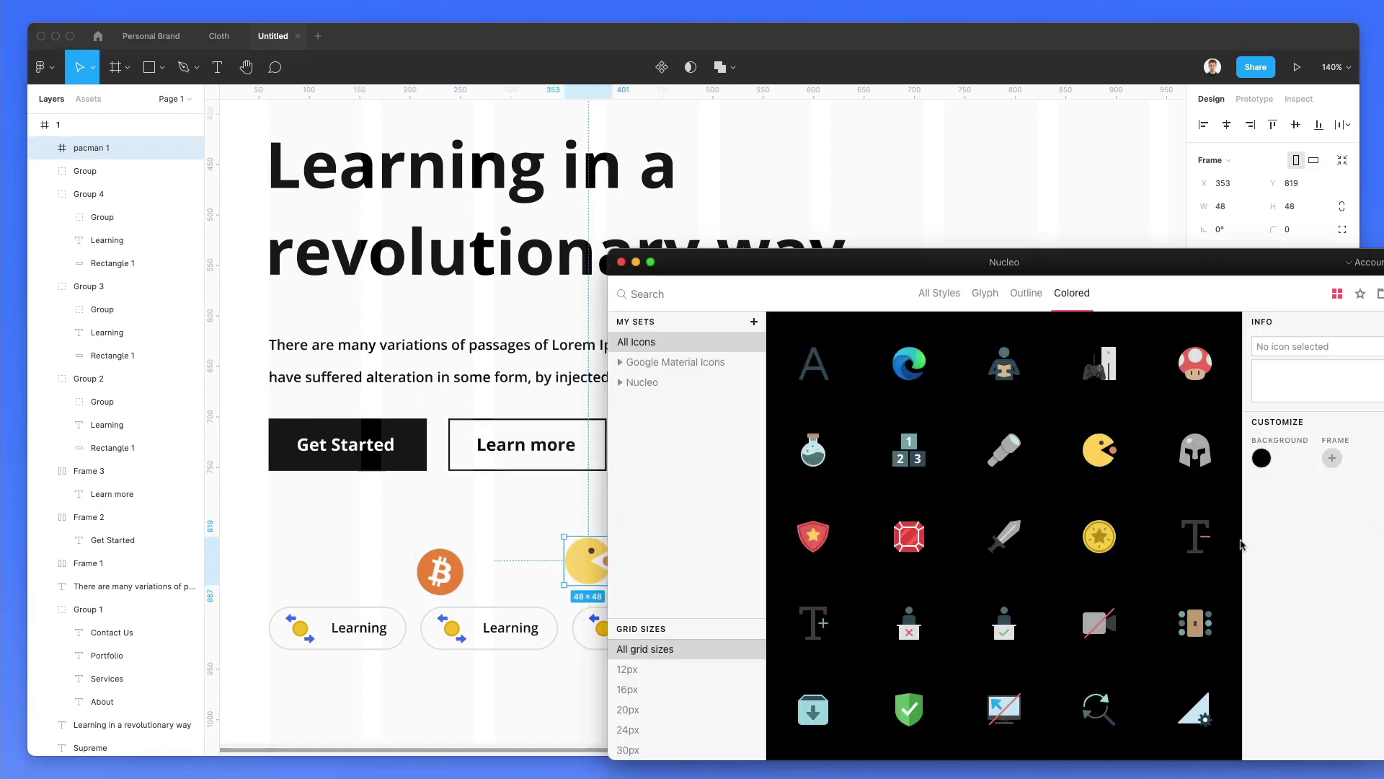
pyautogui.scroll(-2, 1075, 506)
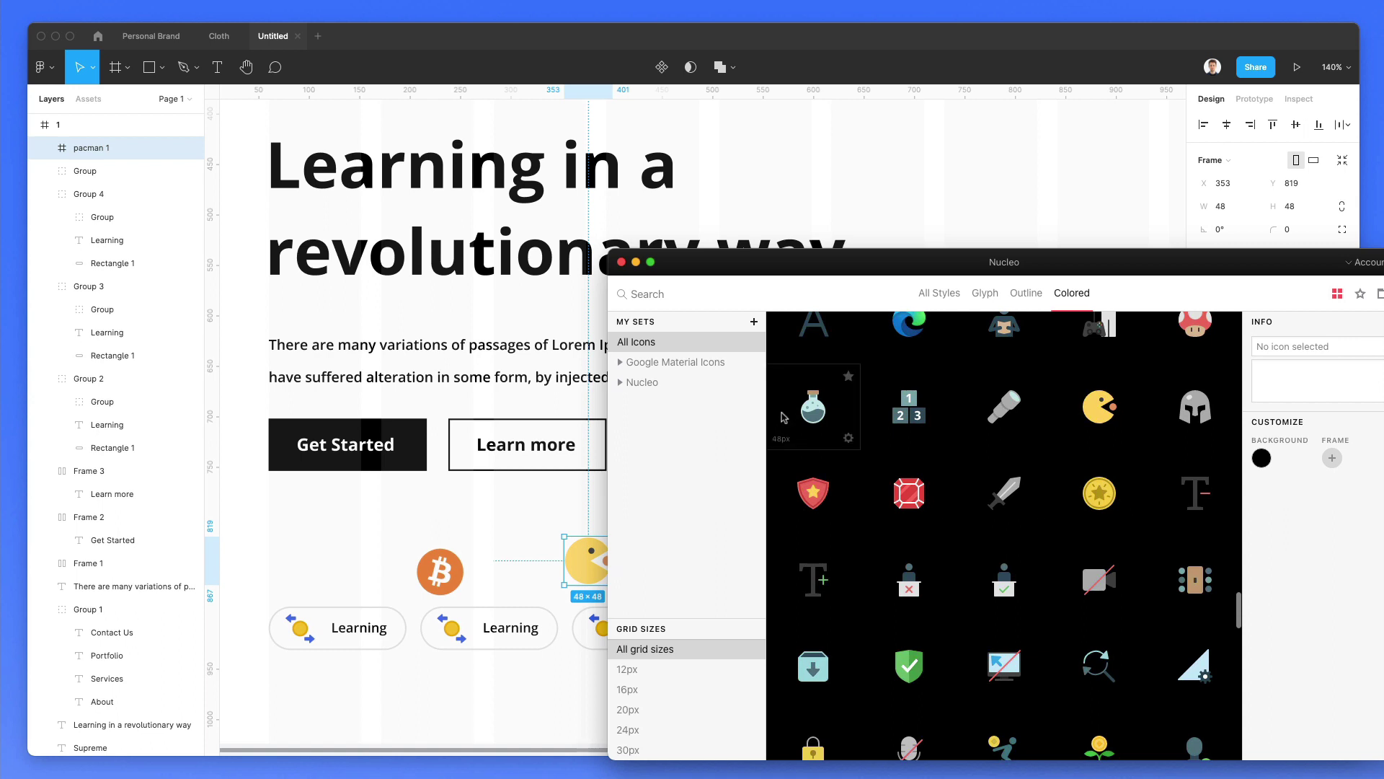
pyautogui.scroll(-10, 828, 412)
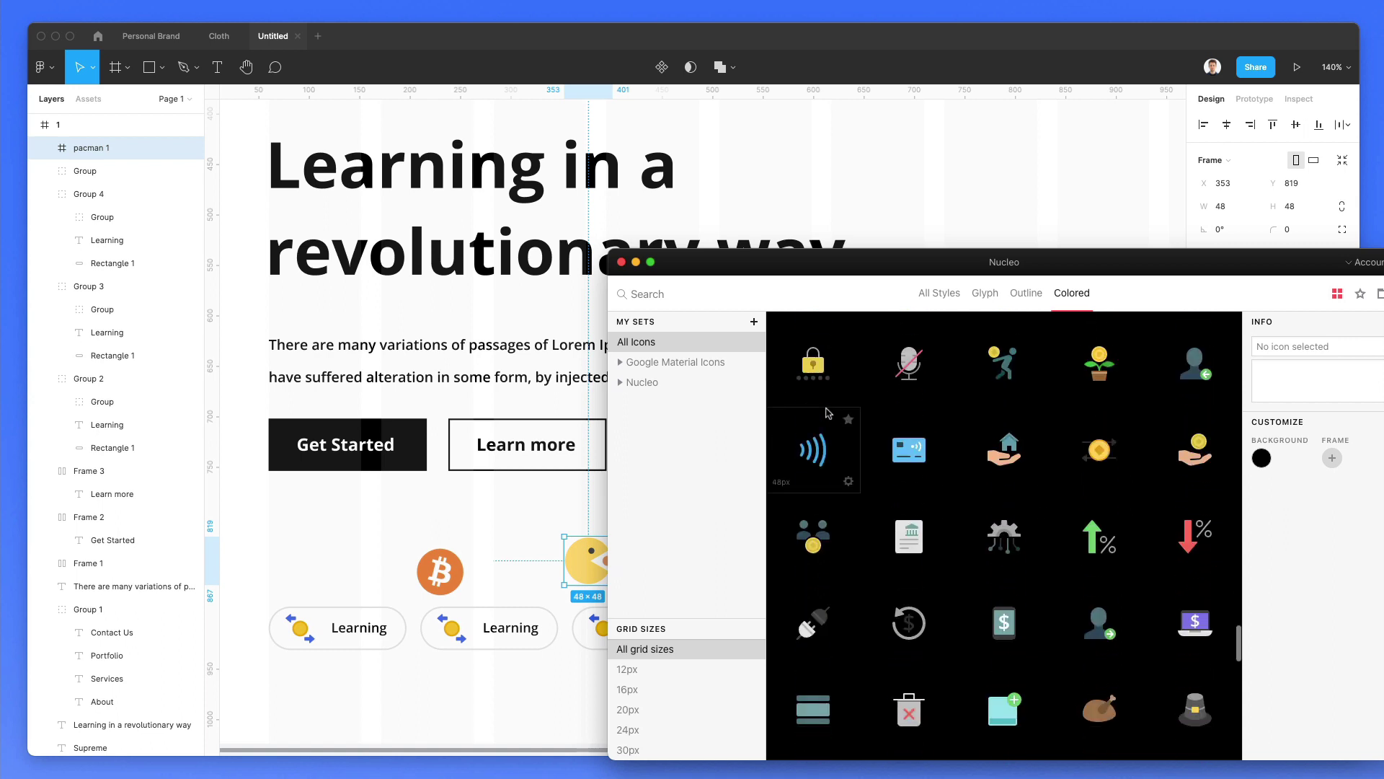
pyautogui.scroll(-15, 828, 412)
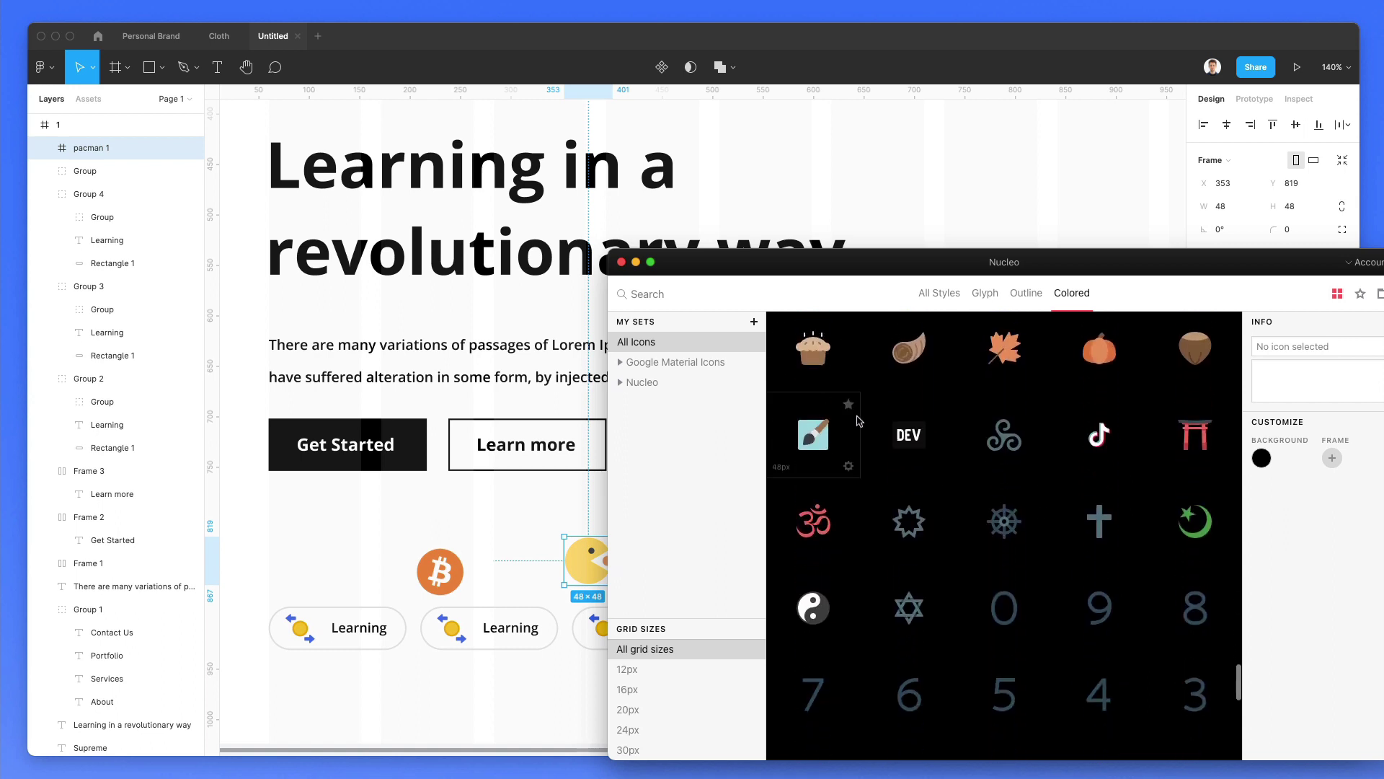
pyautogui.scroll(10, 964, 450)
pyautogui.scroll(-5, 963, 450)
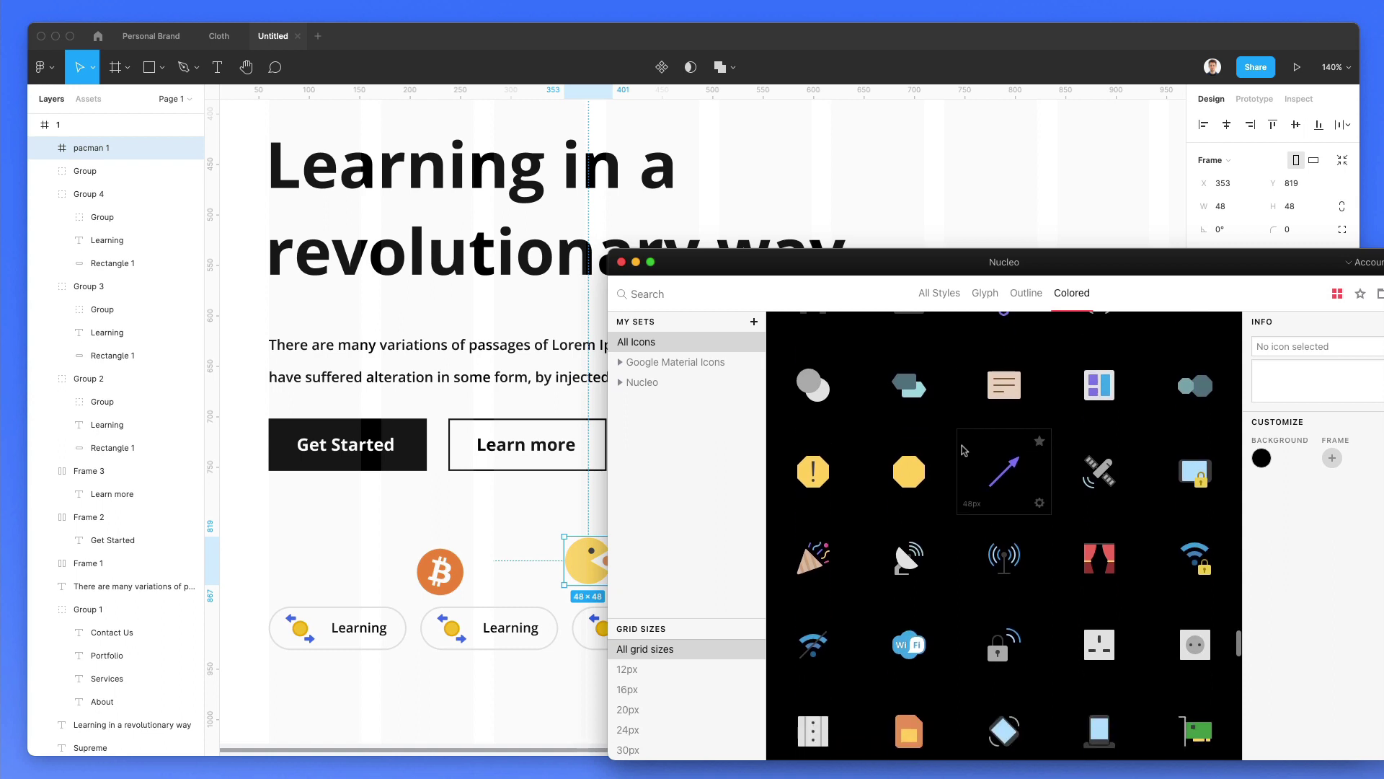
pyautogui.scroll(-15, 964, 450)
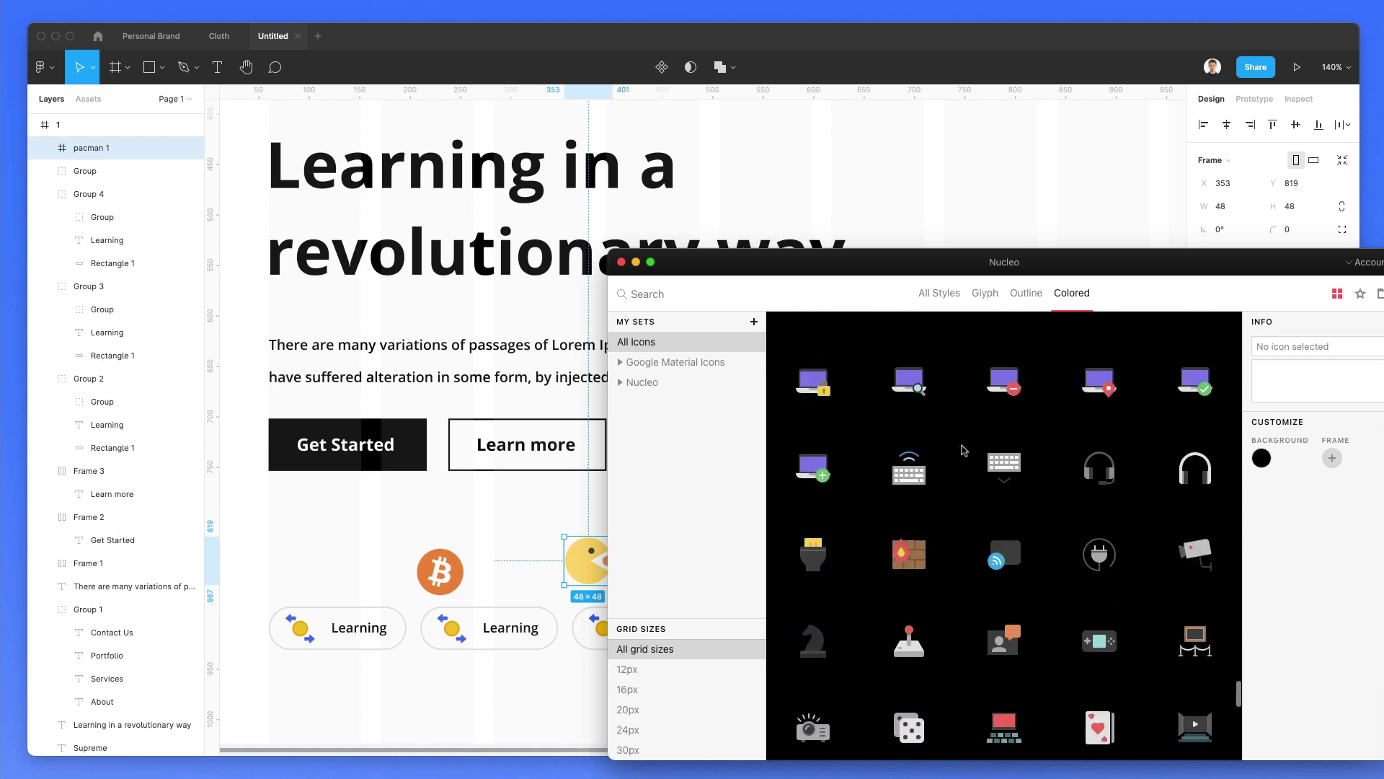
pyautogui.scroll(-10, 964, 450)
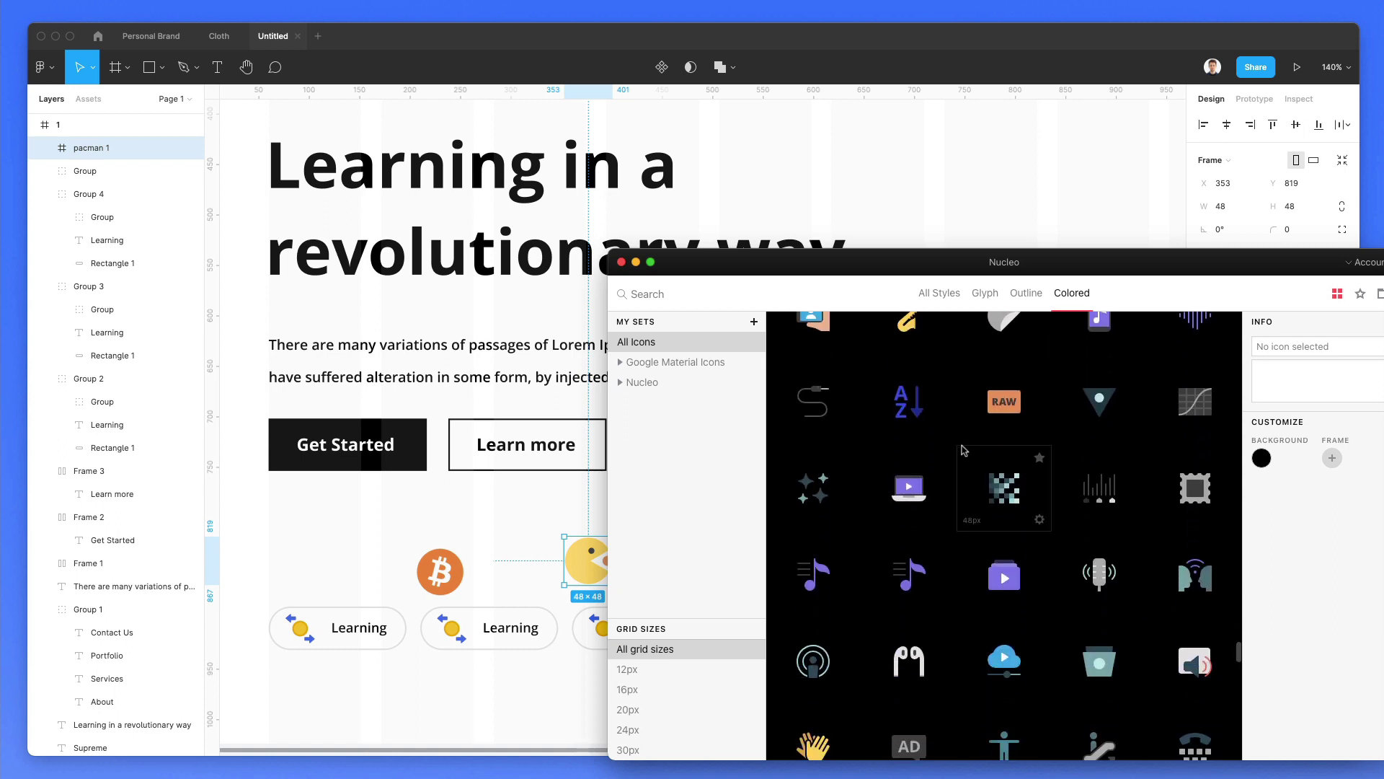
pyautogui.scroll(-1, 964, 449)
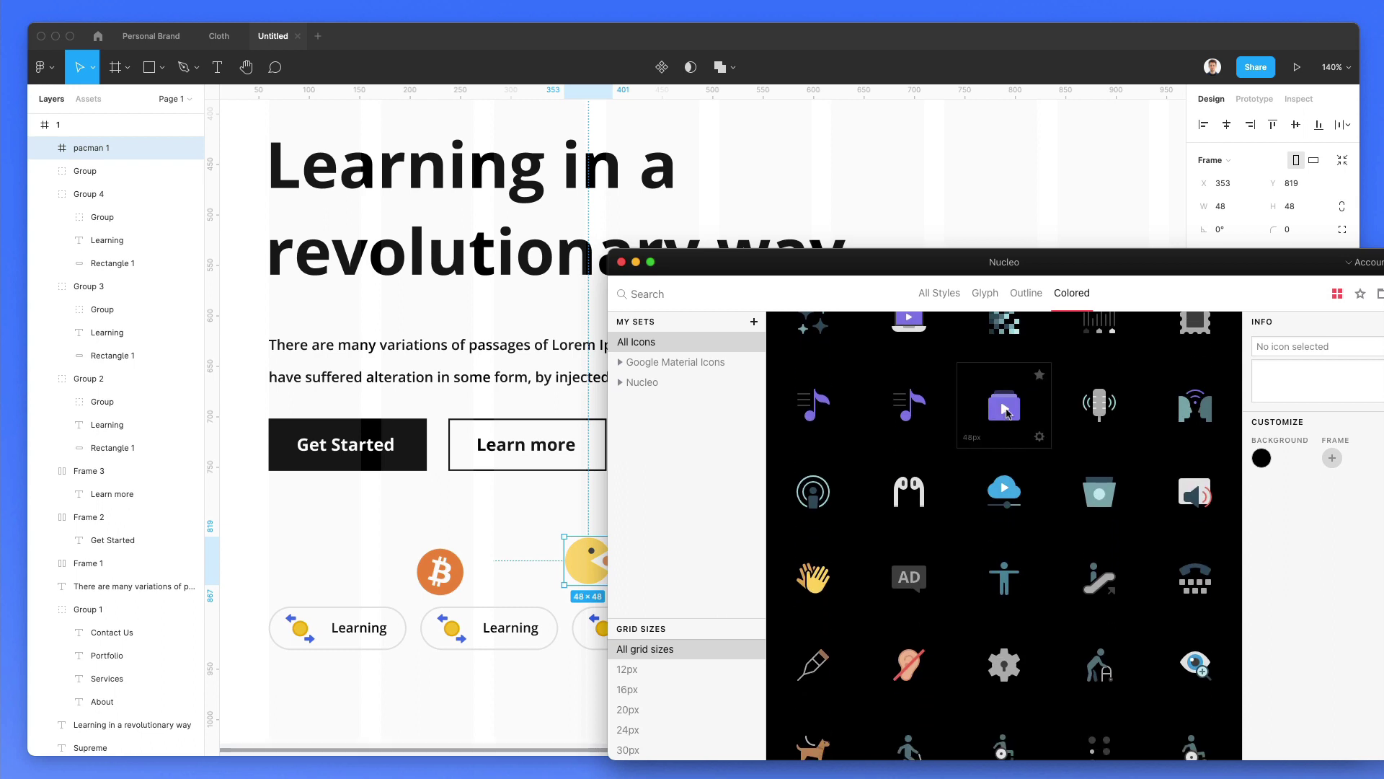
pyautogui.moveTo(1009, 411); pyautogui.dragTo(289, 584)
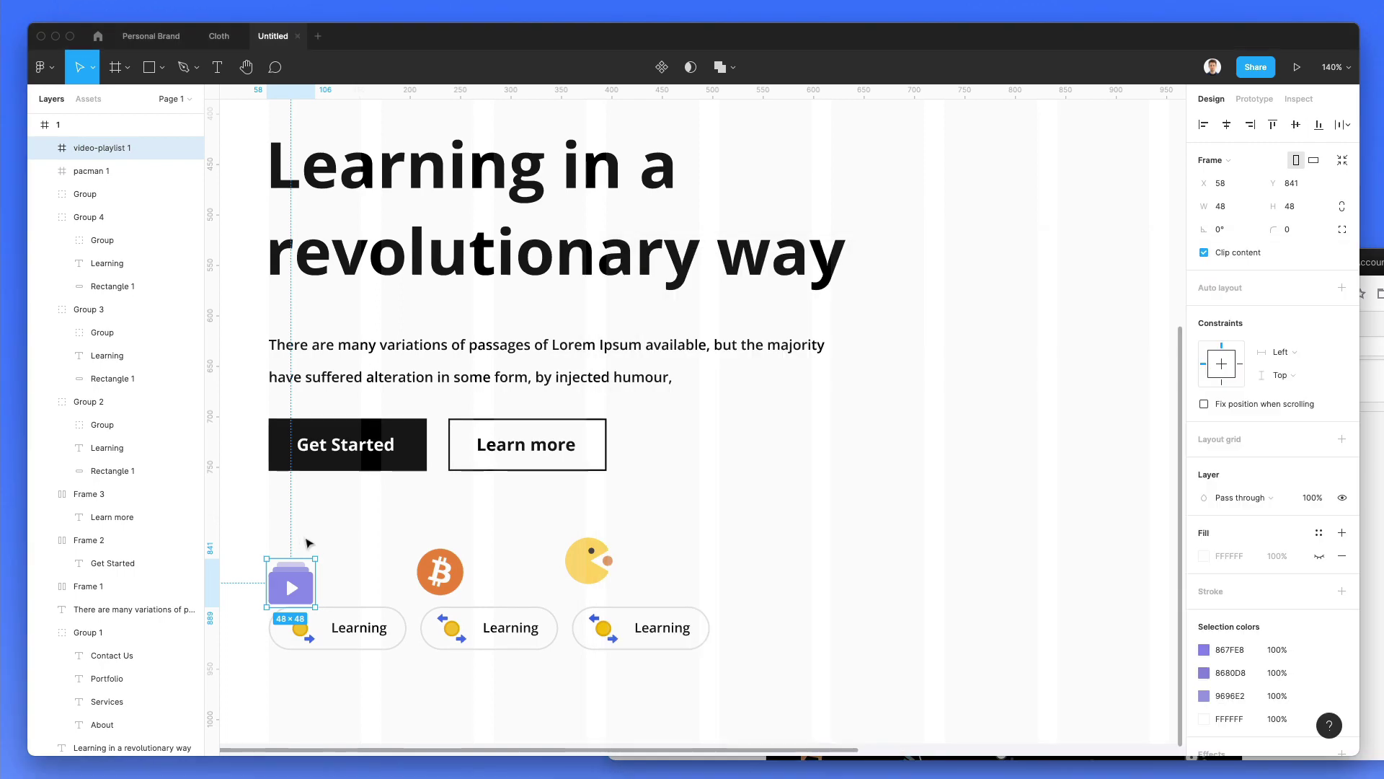
# Ungroup the frames of the Pac-Man and video-playlist icons so only their icon groups are left
pyautogui.scroll(3, 358, 550)
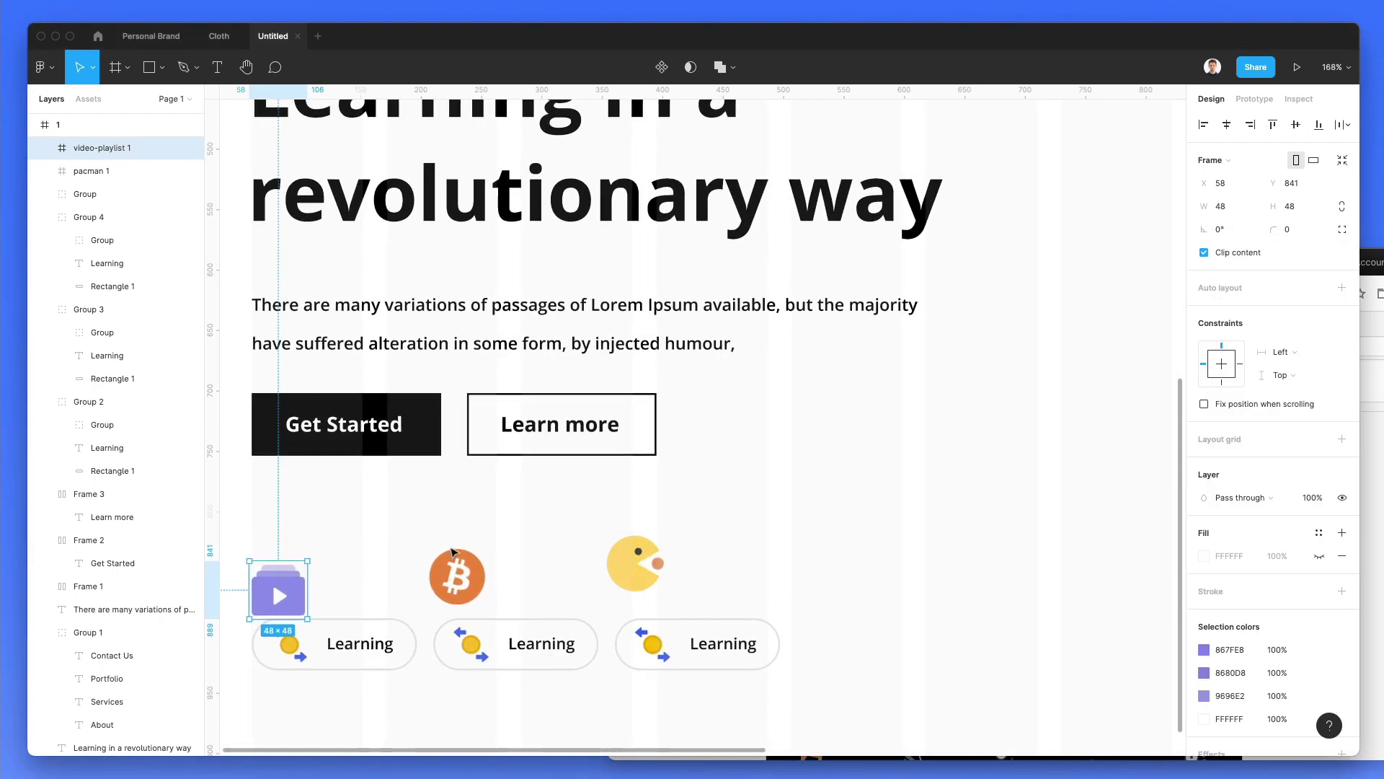
pyautogui.keyDown('shift'); pyautogui.click(452, 552); pyautogui.keyUp('shift')
pyautogui.keyDown('shift'); pyautogui.click(626, 550); pyautogui.keyUp('shift')
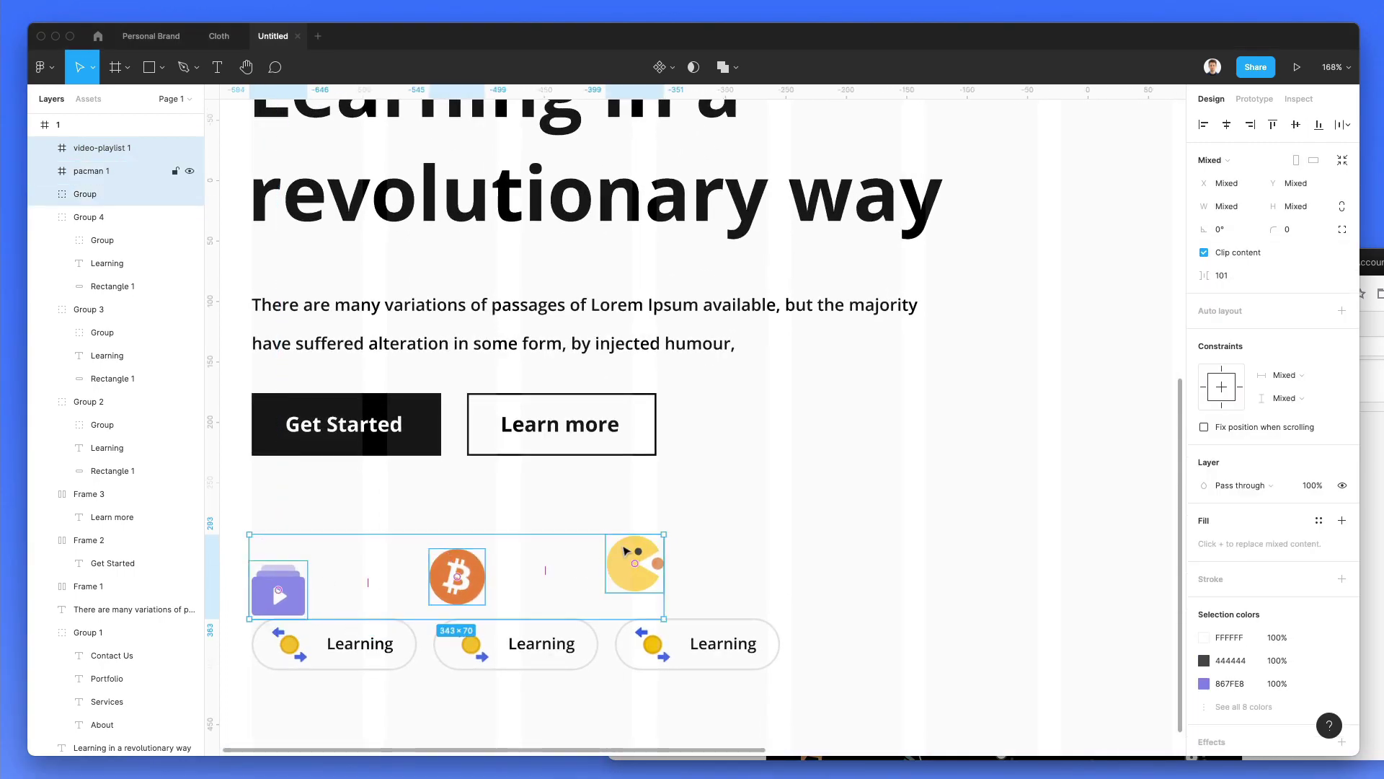
pyautogui.click(638, 555)
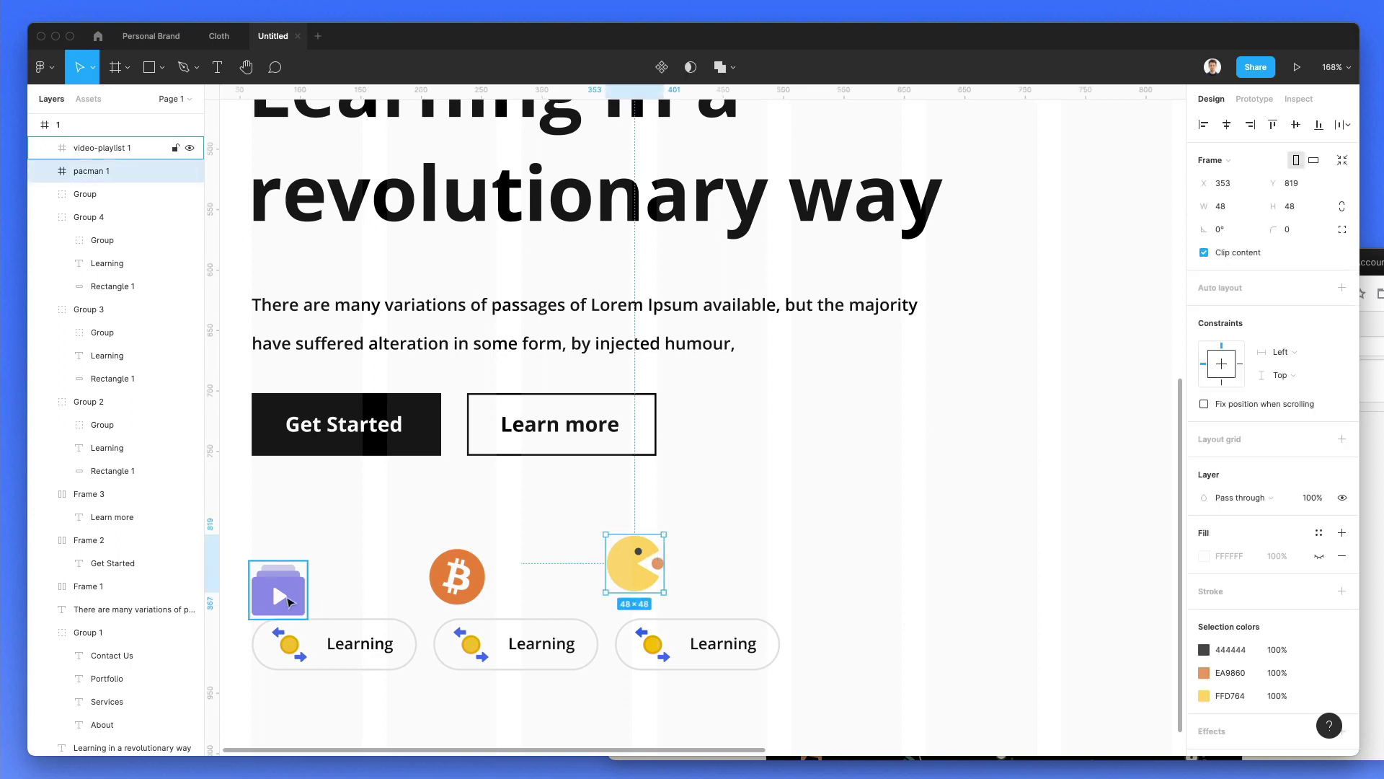
pyautogui.keyDown('shift'); pyautogui.click(281, 598); pyautogui.keyUp('shift')
pyautogui.press('super+shift+g')
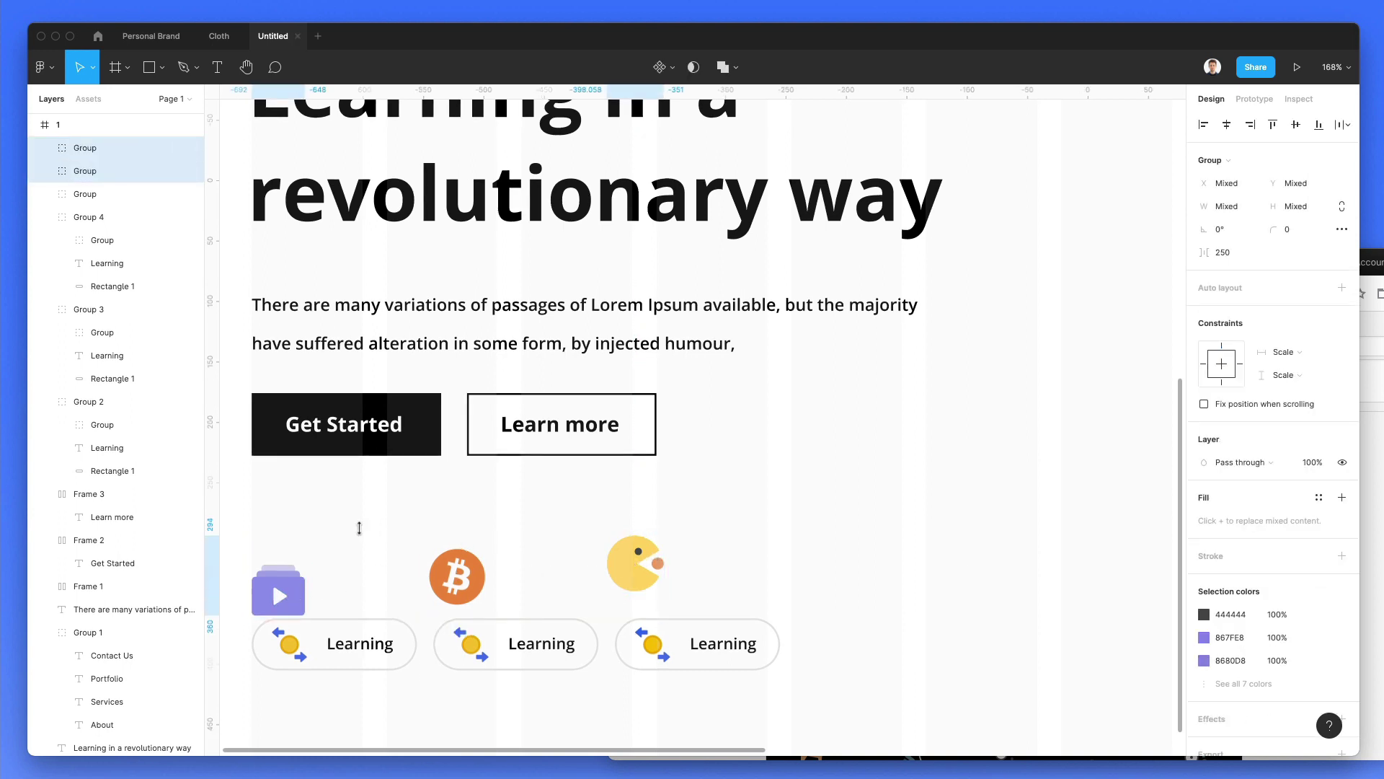
# Scale the video, bitcoin and Pac-Man icons down together about their centre, making the video icon about 23 × 22 px
pyautogui.keyDown('shift'); pyautogui.click(472, 567); pyautogui.keyUp('shift')
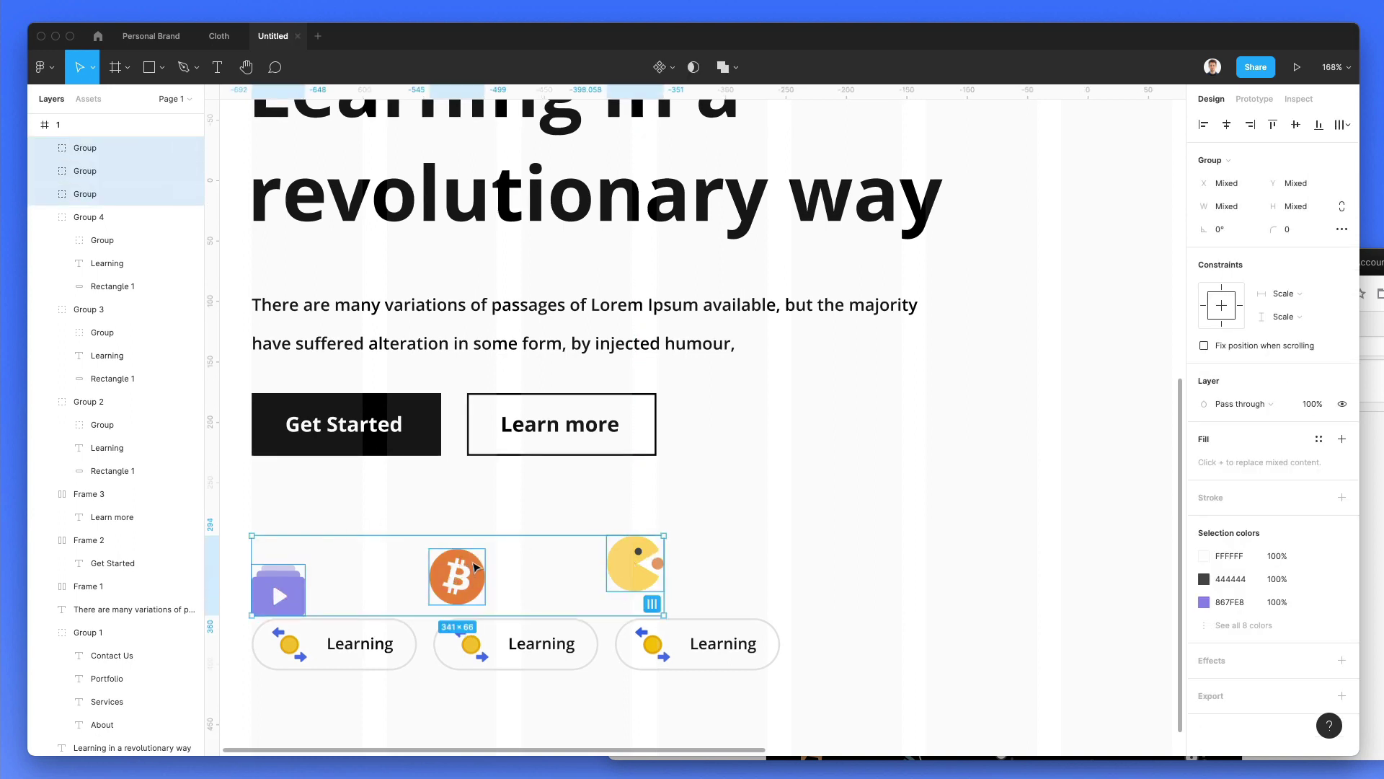
pyautogui.press('k')
pyautogui.moveTo(483, 533)
pyautogui.mouseDown()
pyautogui.moveTo(482, 564)
pyautogui.moveTo(483, 552)
pyautogui.mouseUp()
pyautogui.click(462, 533)
# Delete the coin-with-arrows icon from each of the three pills
pyautogui.click(296, 645)
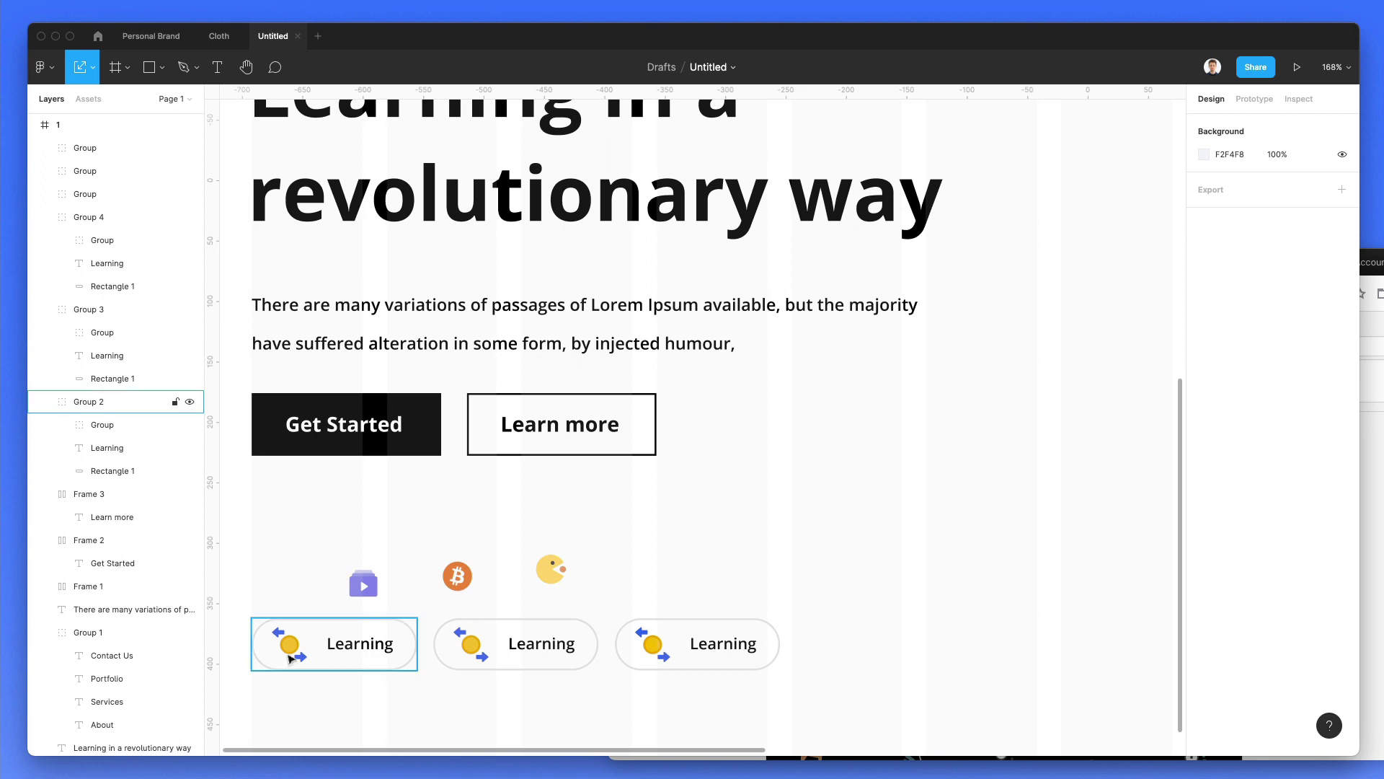
pyautogui.doubleClick(300, 647)
pyautogui.press('Delete')
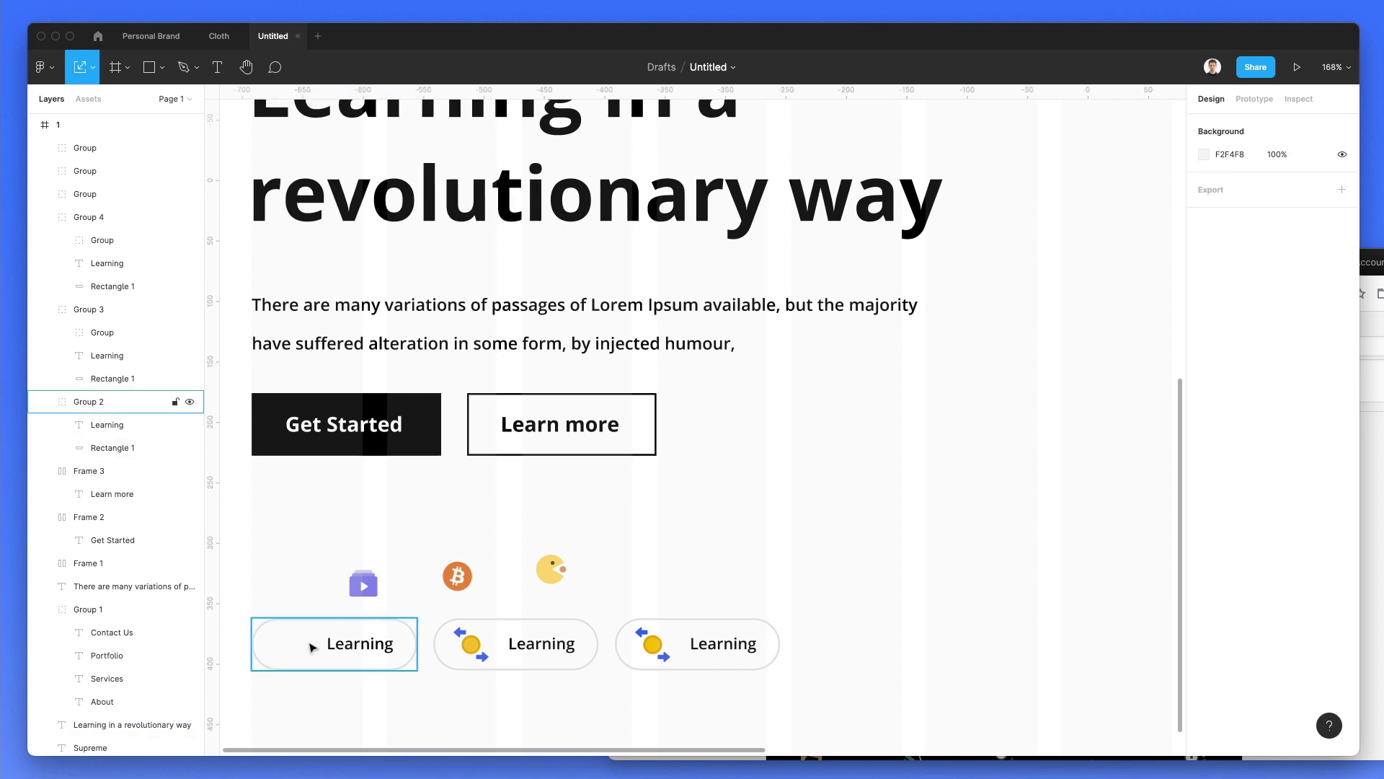
pyautogui.doubleClick(468, 644)
pyautogui.press('Delete')
pyautogui.doubleClick(653, 643)
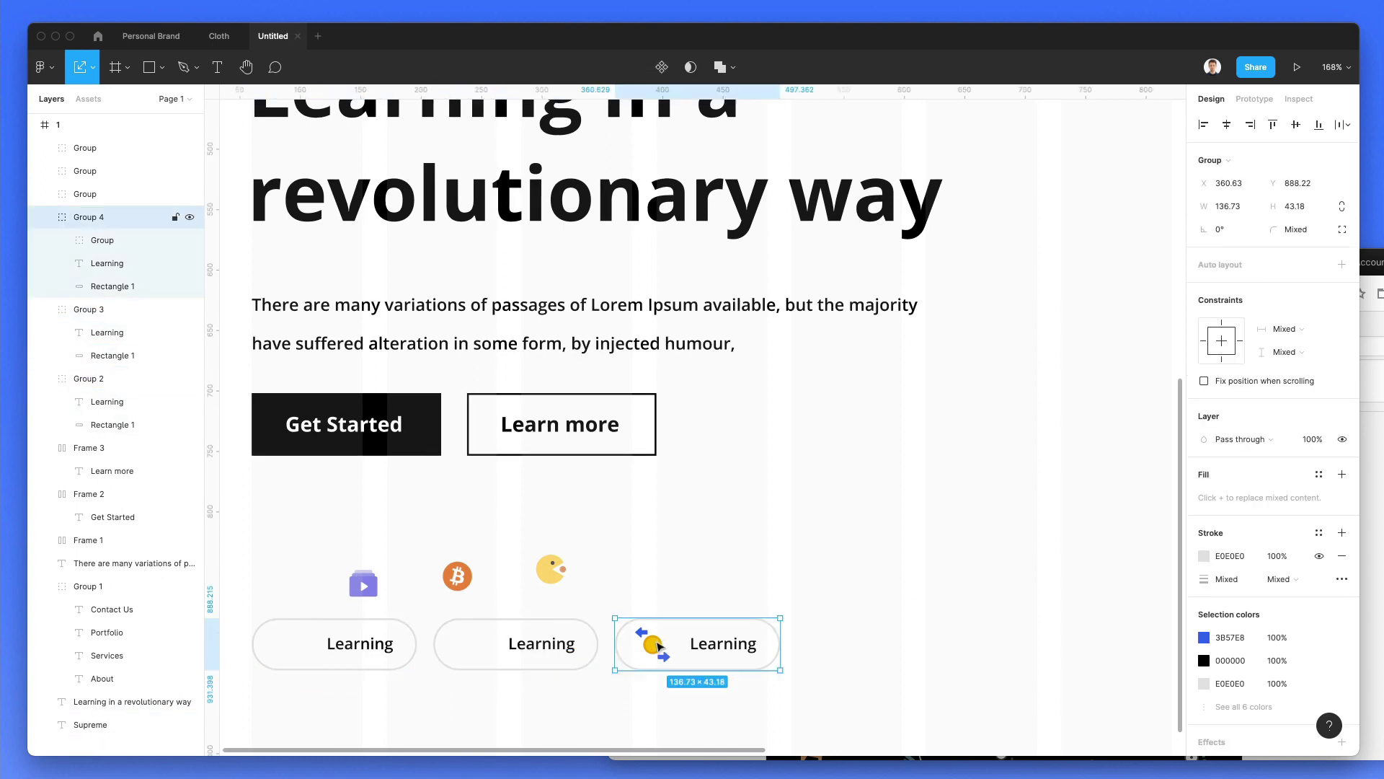
pyautogui.press('Delete')
# Ungroup the three pills and move the purple video icon inside the first pill, before its text
pyautogui.moveTo(236, 624); pyautogui.dragTo(813, 694)
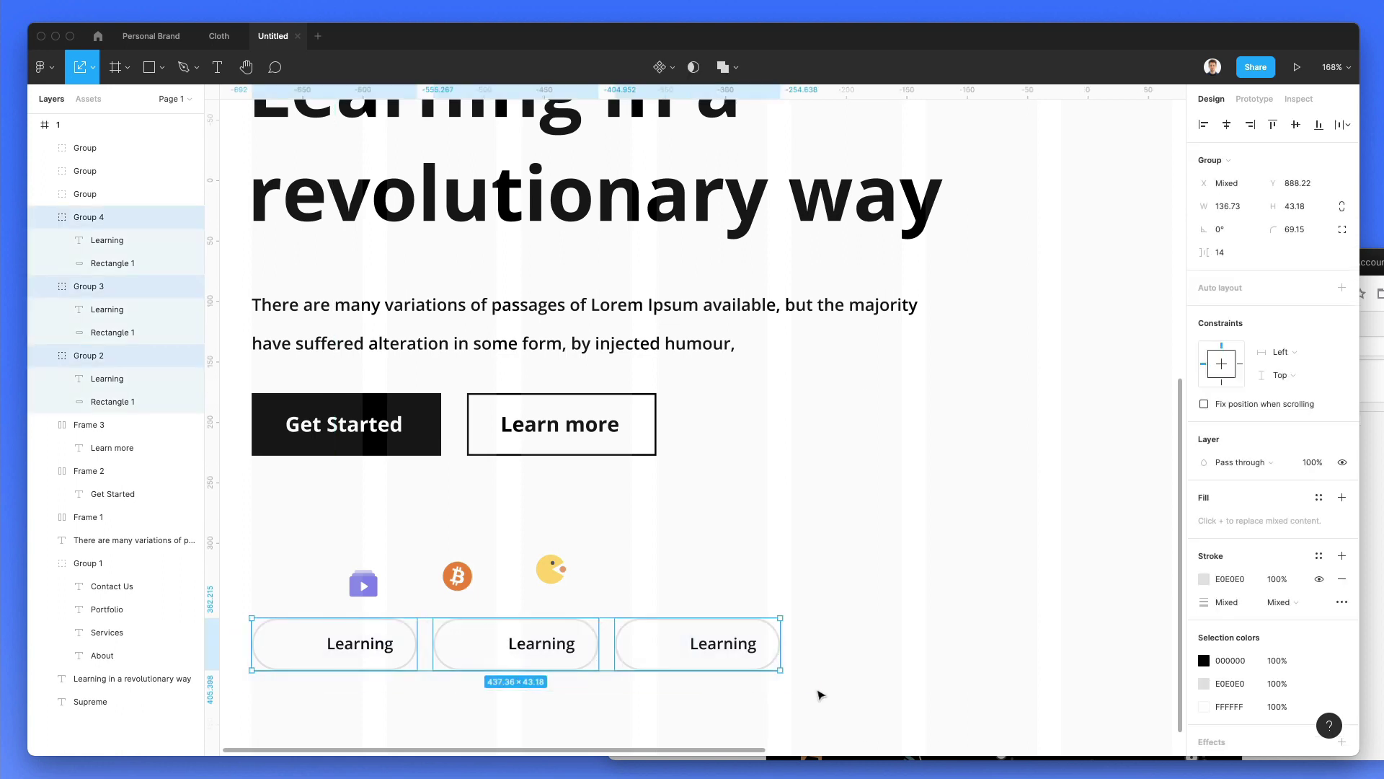
pyautogui.press('shift+super+g')
pyautogui.click(590, 525)
pyautogui.moveTo(366, 584); pyautogui.dragTo(292, 644)
pyautogui.press('Up')
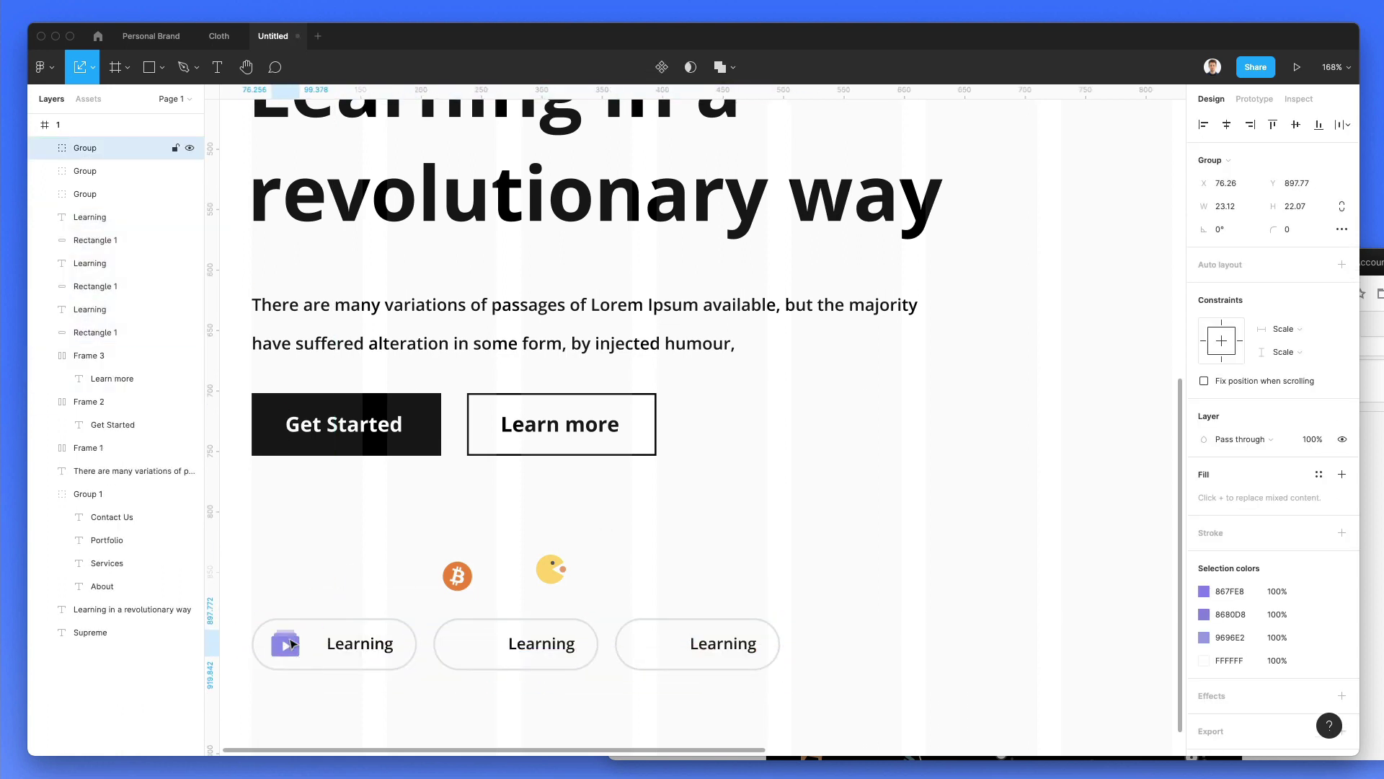
# Change the first pill's label to "Video Learning", set it to auto width and shift it 10 px left
pyautogui.click(382, 643)
pyautogui.doubleClick(390, 643)
pyautogui.press('Left')
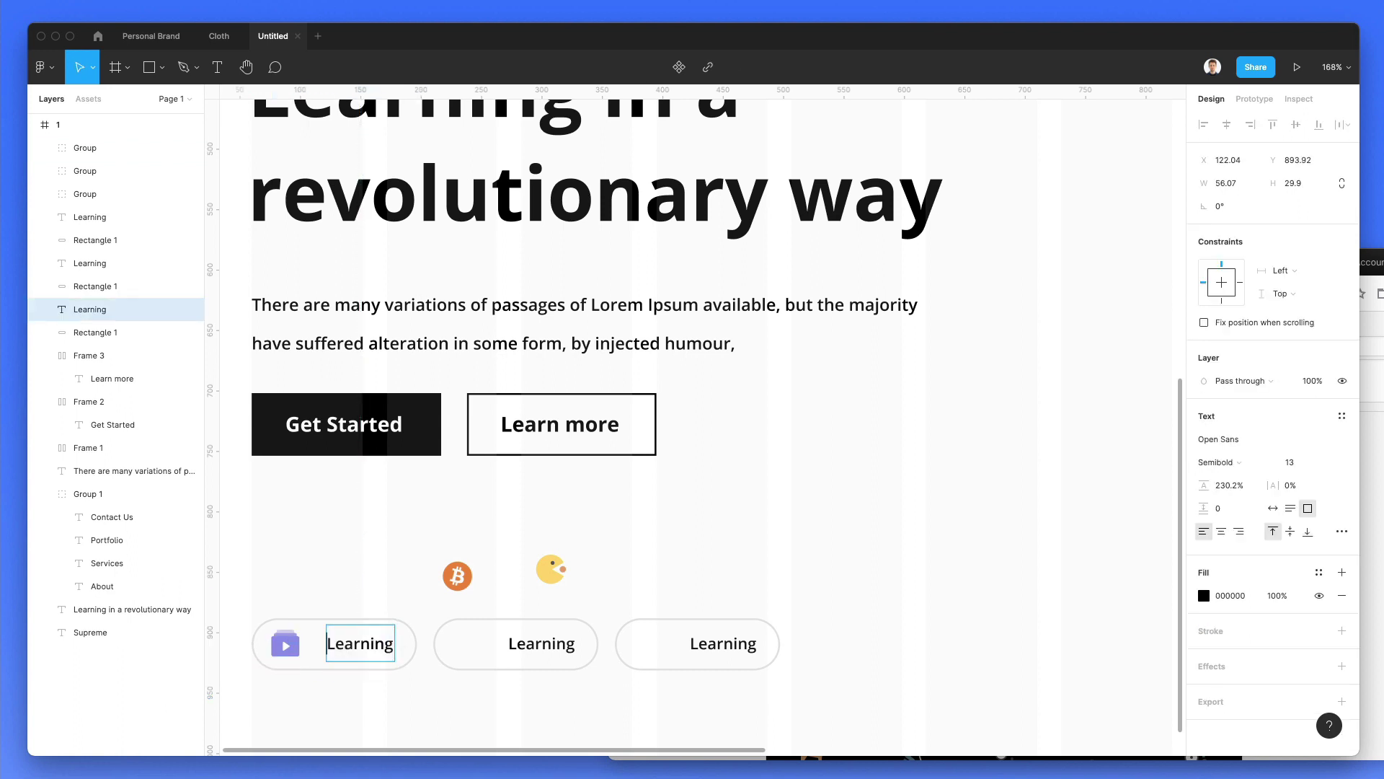
pyautogui.write('Video')
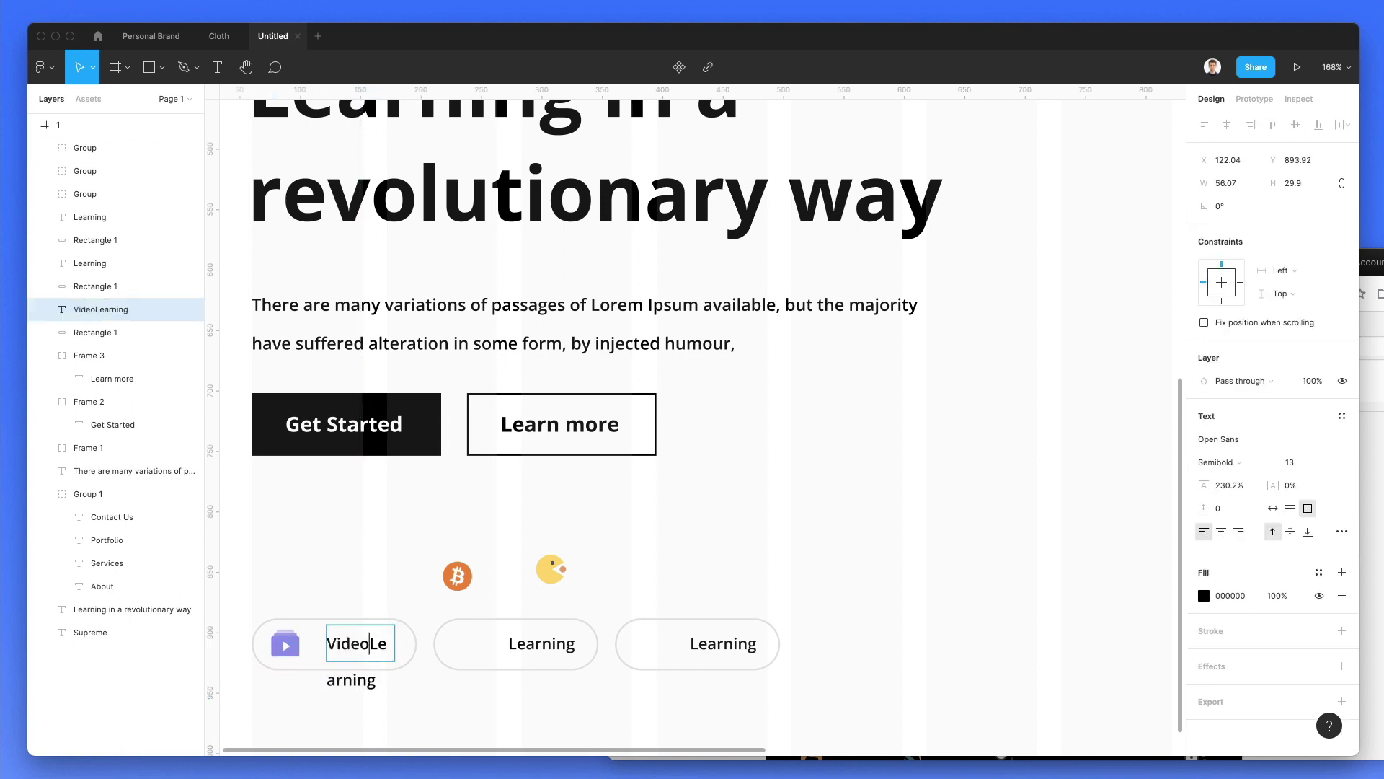
pyautogui.press('Escape')
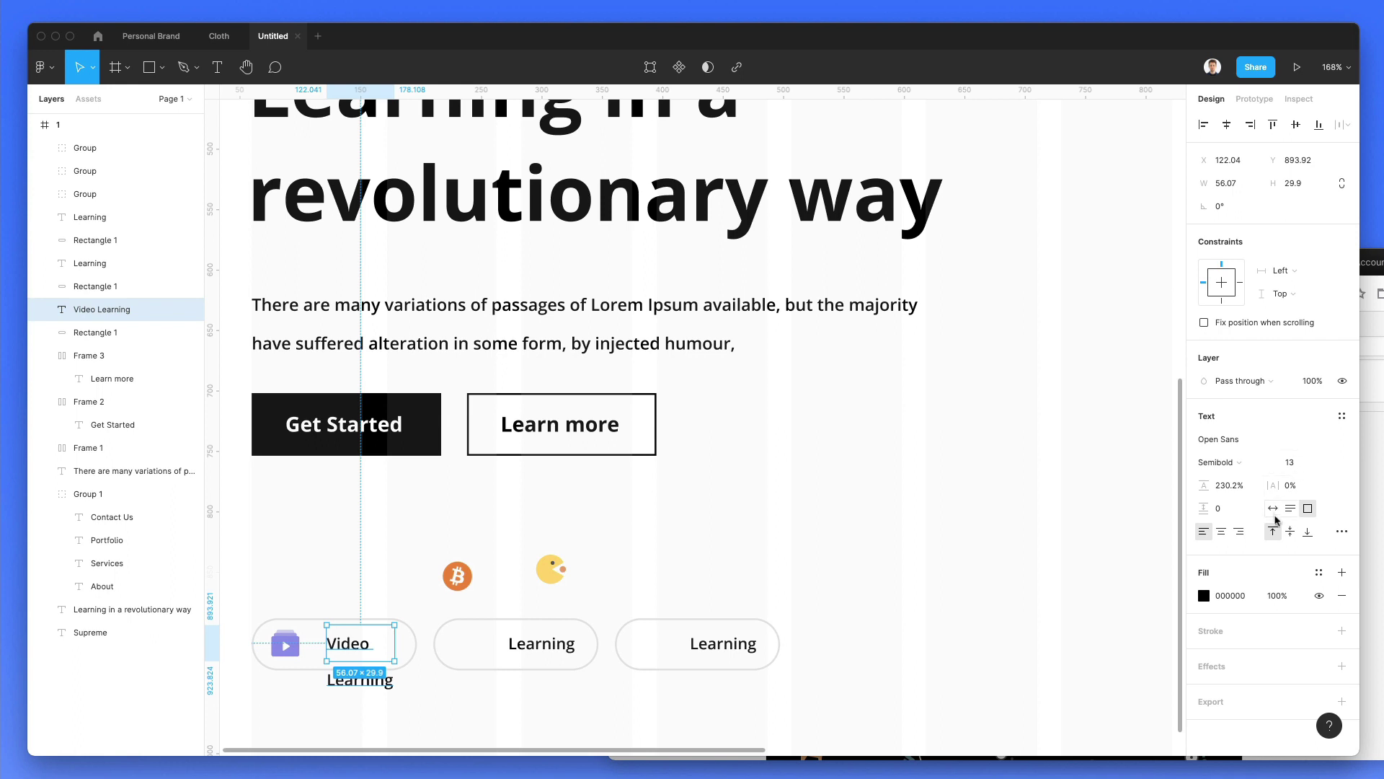
pyautogui.click(1273, 508)
pyautogui.hotkey('shift', 'Left')
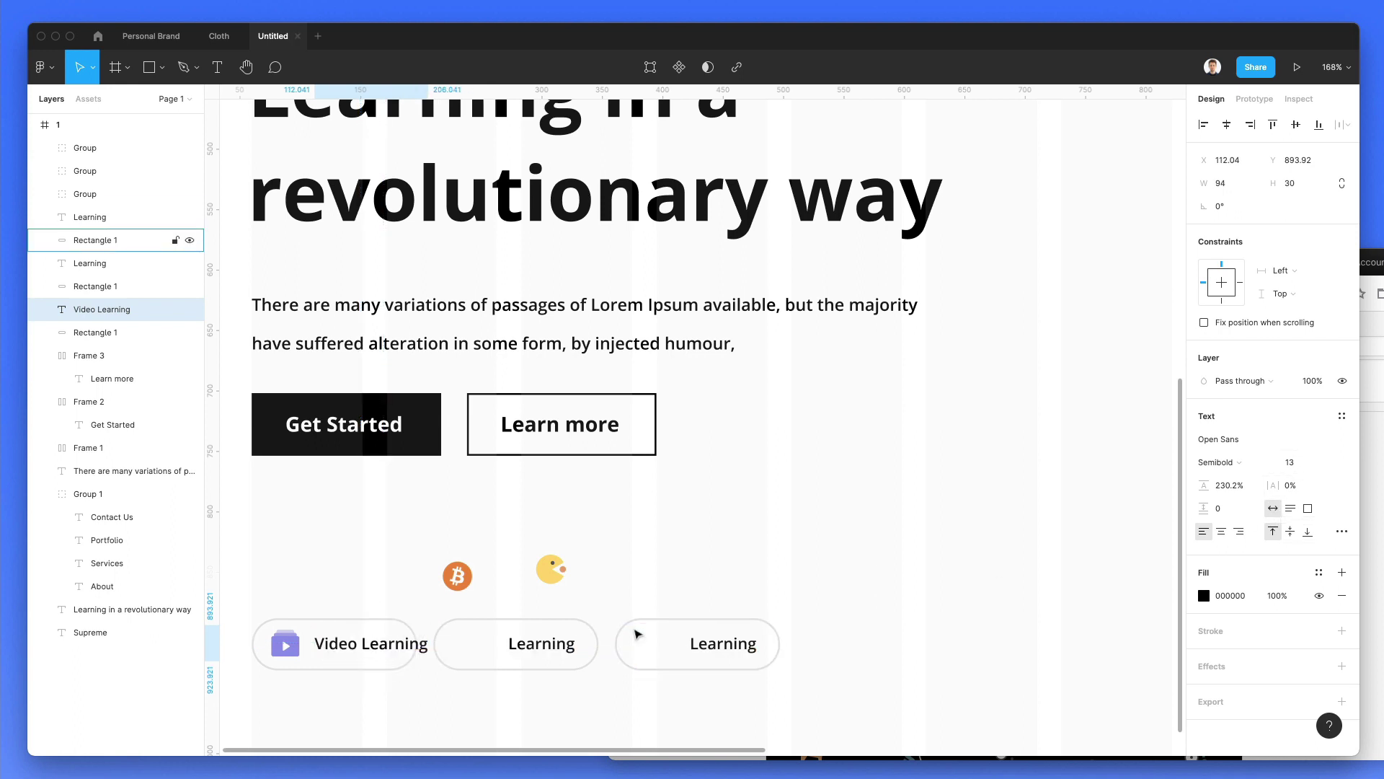
# Set the second pill's label to auto width and replace its text with "Crypto"
pyautogui.click(555, 643)
pyautogui.doubleClick(561, 644)
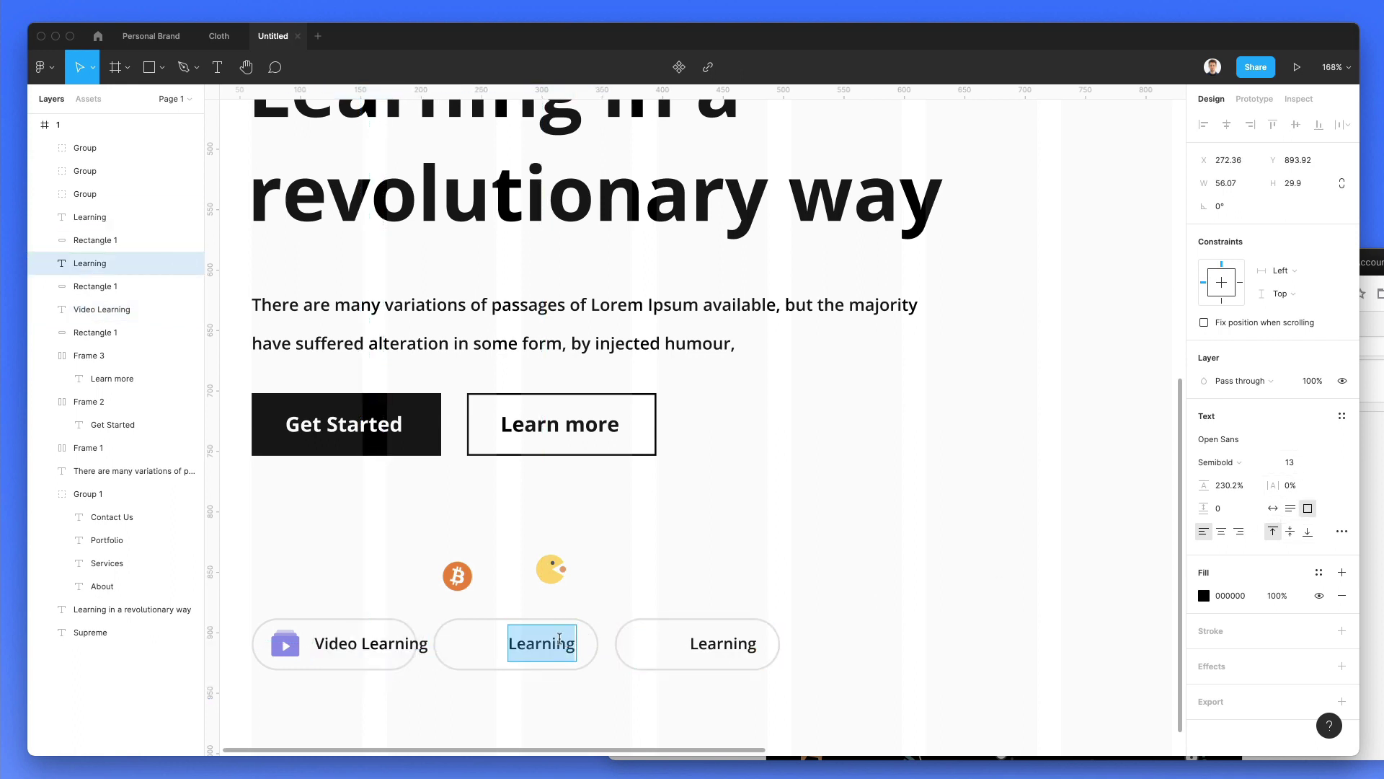
pyautogui.press('Escape')
pyautogui.click(1273, 508)
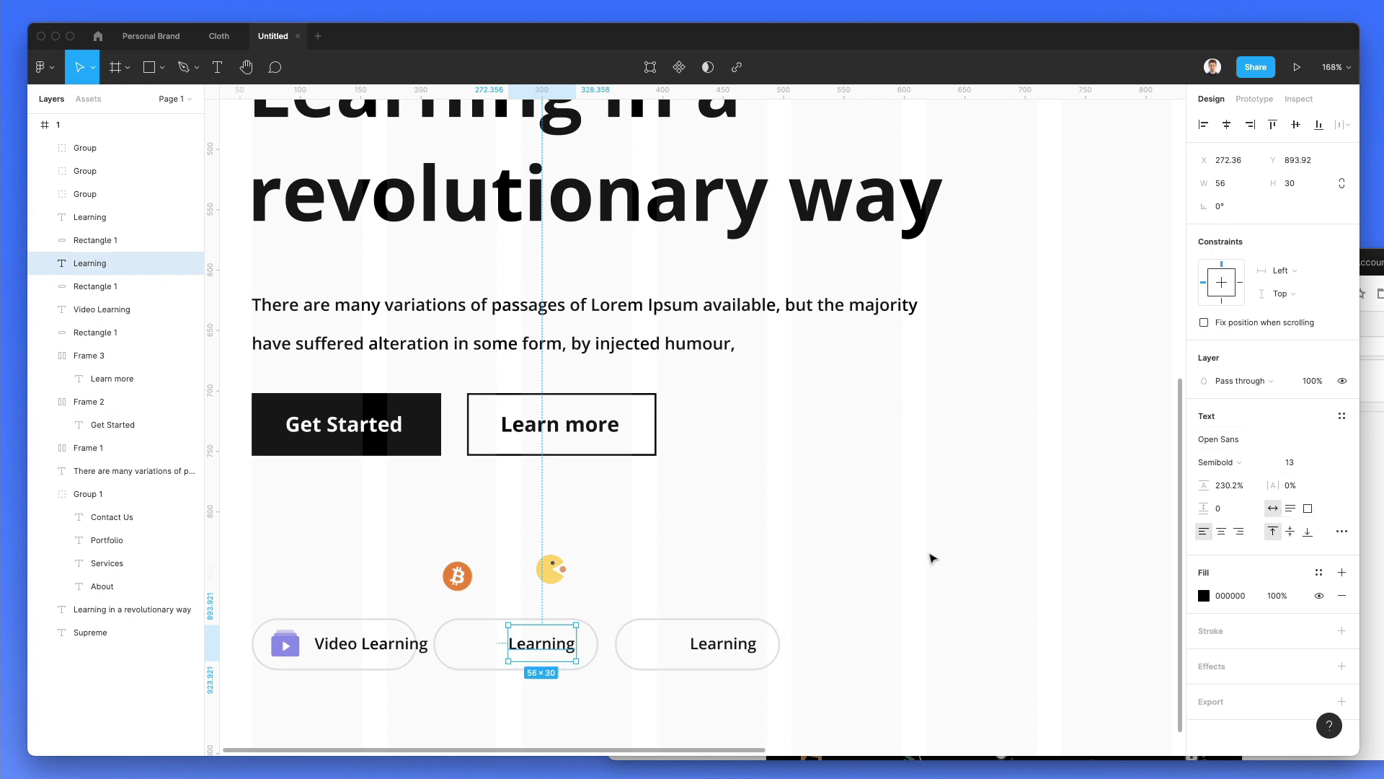
pyautogui.doubleClick(525, 634)
pyautogui.write('Crypto')
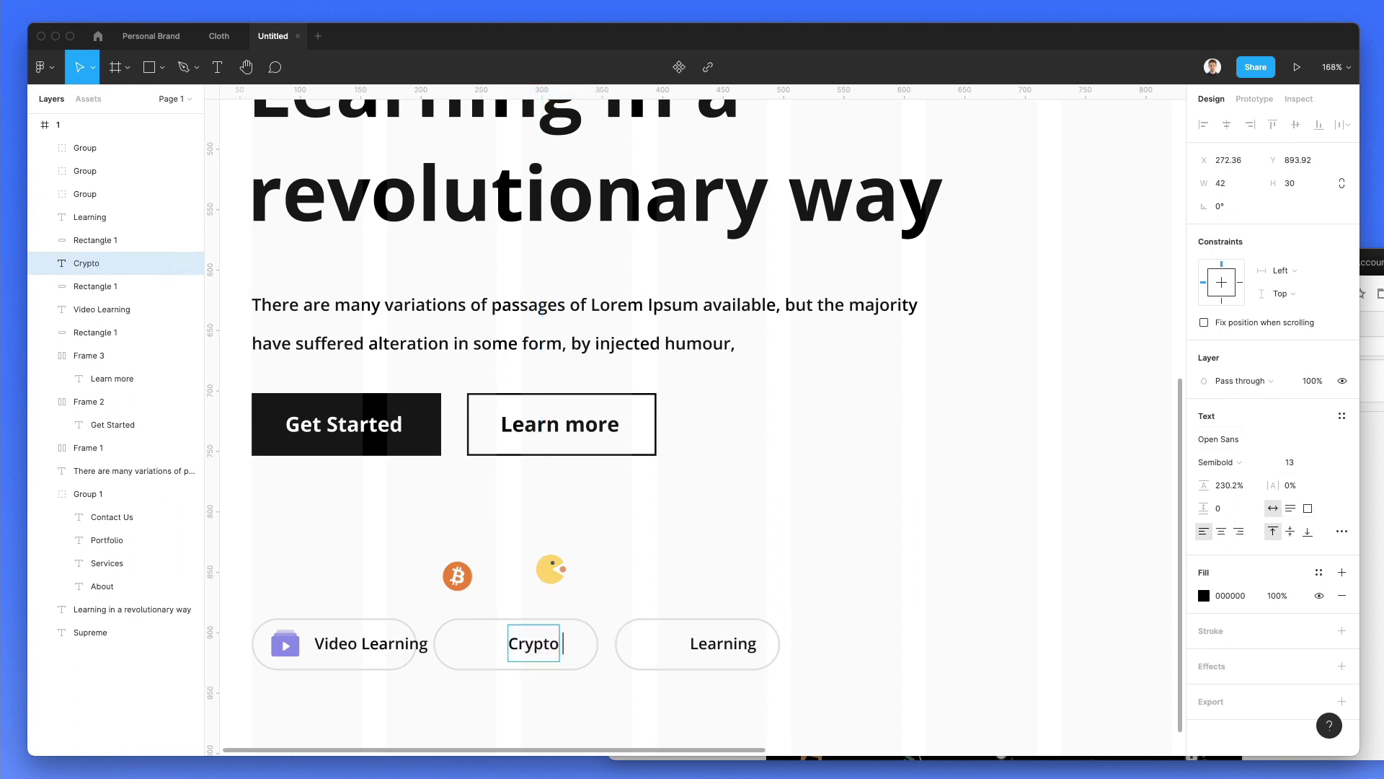
pyautogui.write(' Learn')
pyautogui.press('BackSpace')
pyautogui.press('BackSpace')
pyautogui.press('BackSpace')
pyautogui.press('BackSpace')
pyautogui.press('BackSpace')
pyautogui.press('BackSpace')
pyautogui.press('BackSpace')
pyautogui.press('BackSpace')
pyautogui.press('Escape')
# Replace the third pill's label with "Gamification" and set it to auto width
pyautogui.click(723, 643)
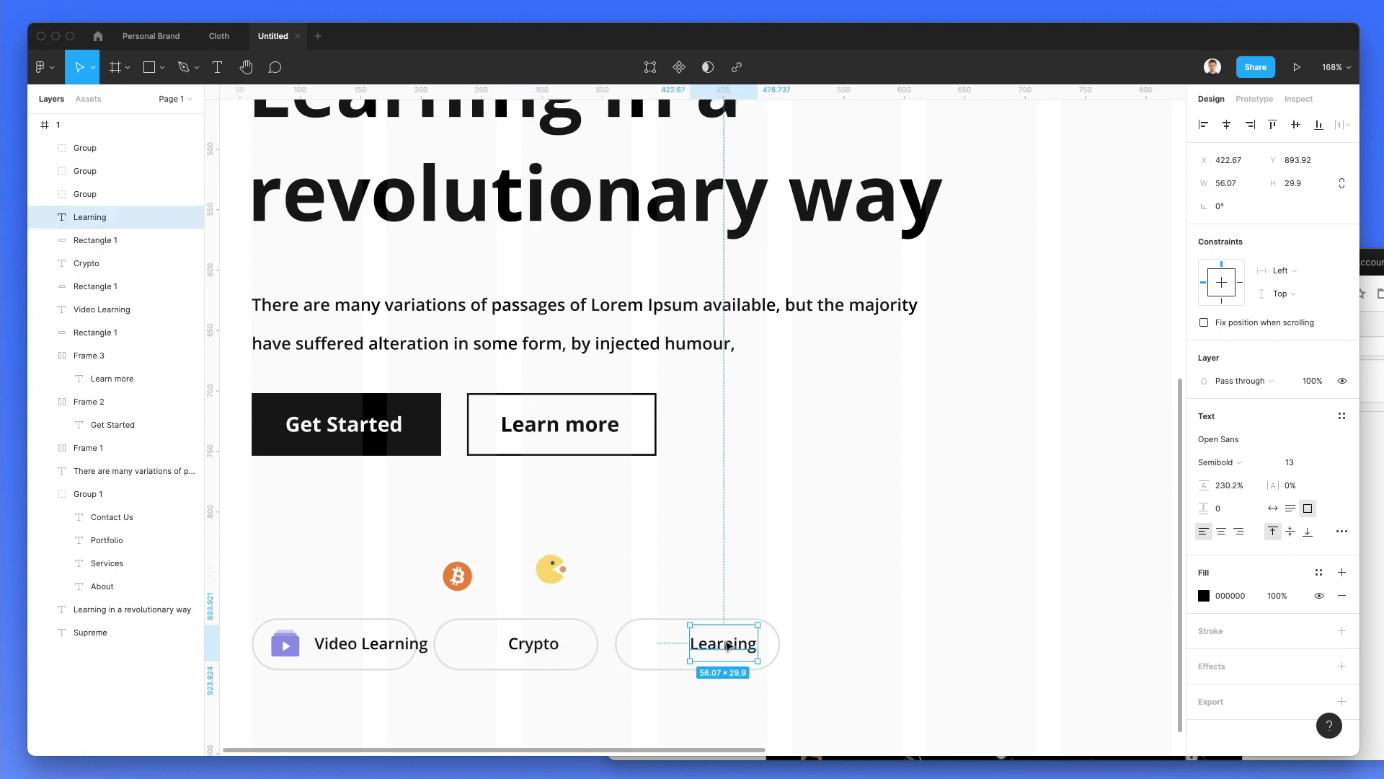
pyautogui.press('Return')
pyautogui.write('Gamification')
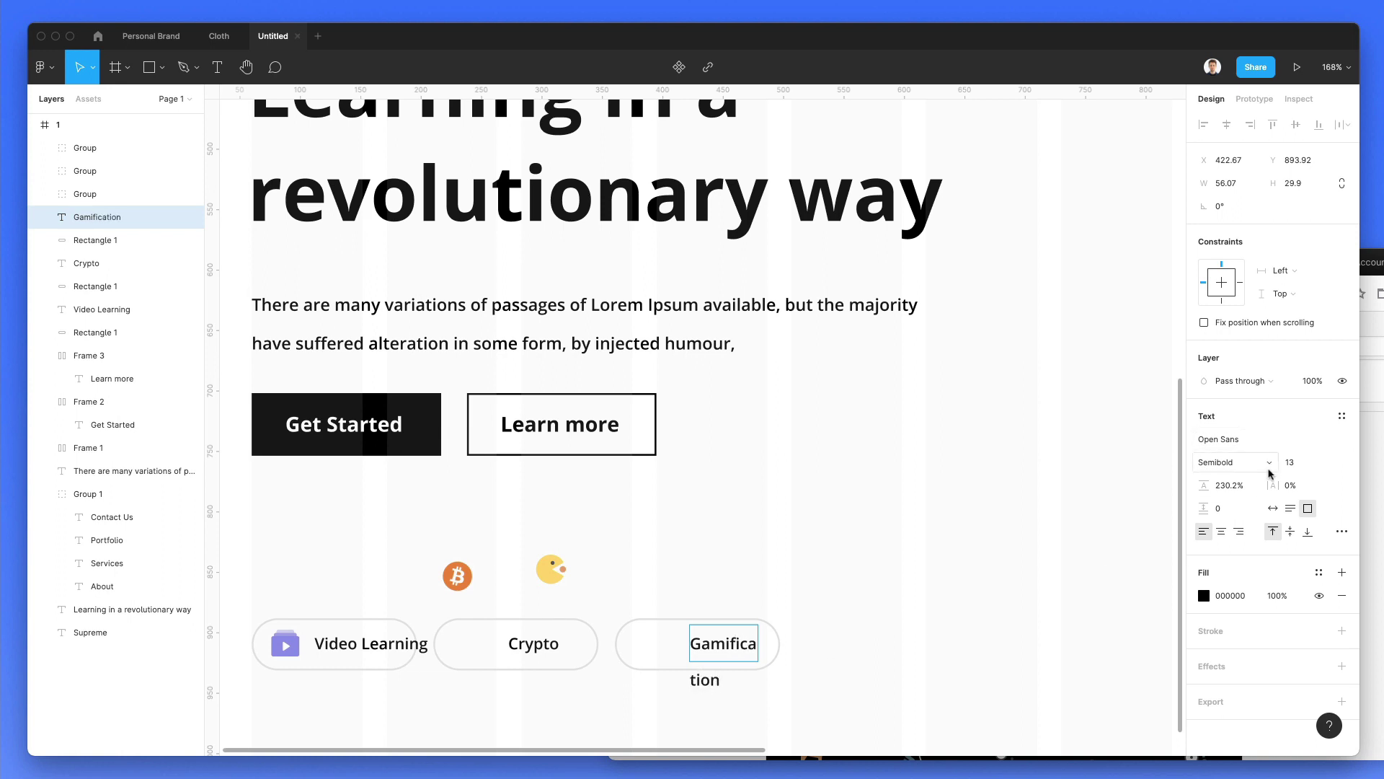
pyautogui.click(1273, 508)
pyautogui.press('Escape')
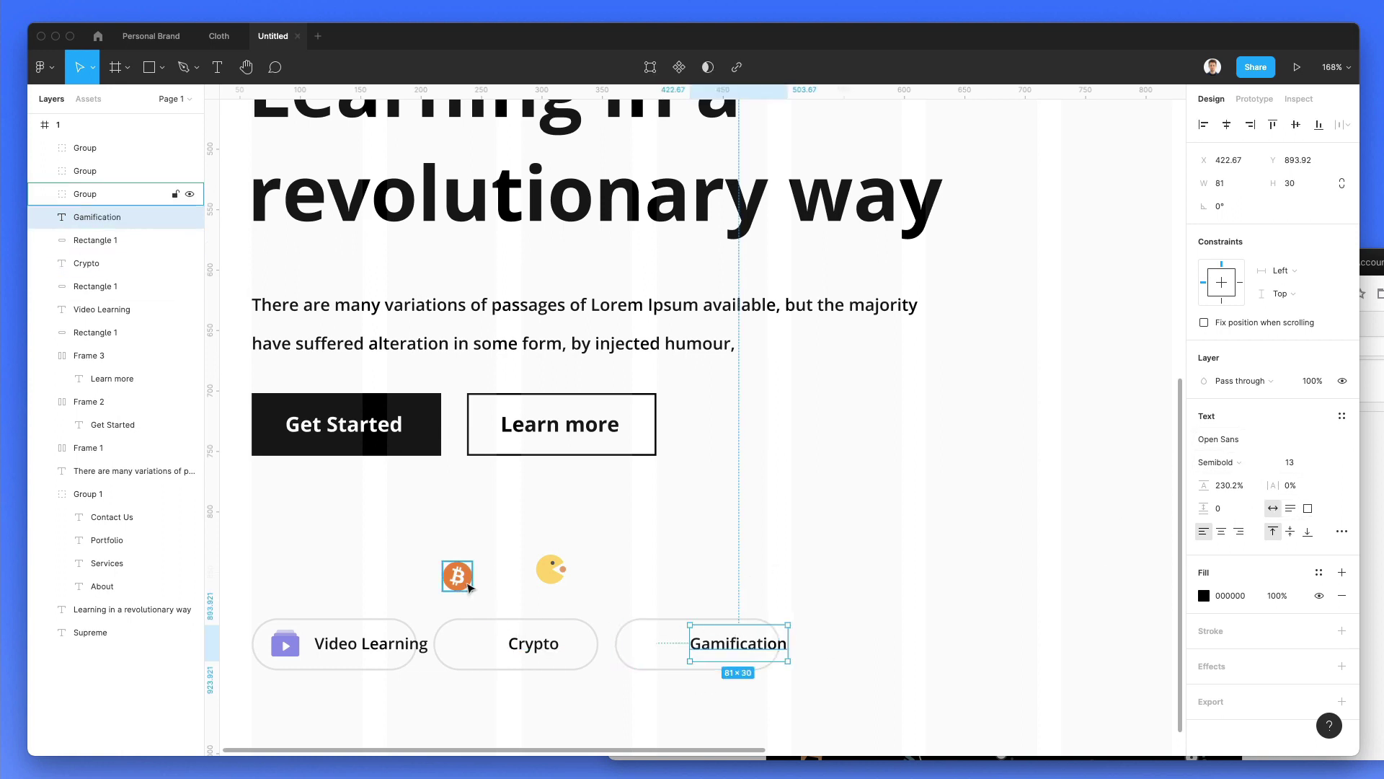
# Place the bitcoin icon in the Crypto pill, bring the label closer to it and narrow the outline to about 108 px
pyautogui.moveTo(469, 588); pyautogui.dragTo(468, 644)
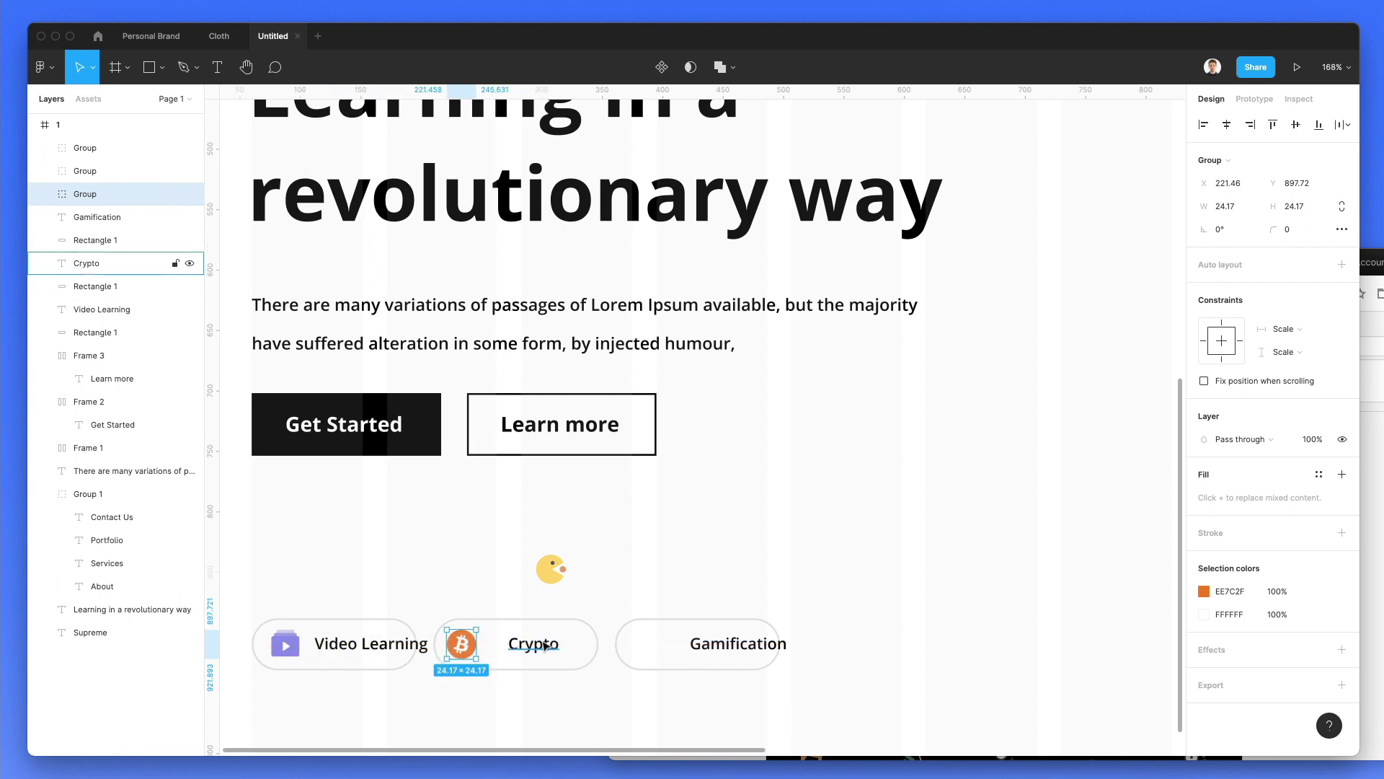
pyautogui.moveTo(564, 645); pyautogui.dragTo(545, 646)
pyautogui.click(580, 644)
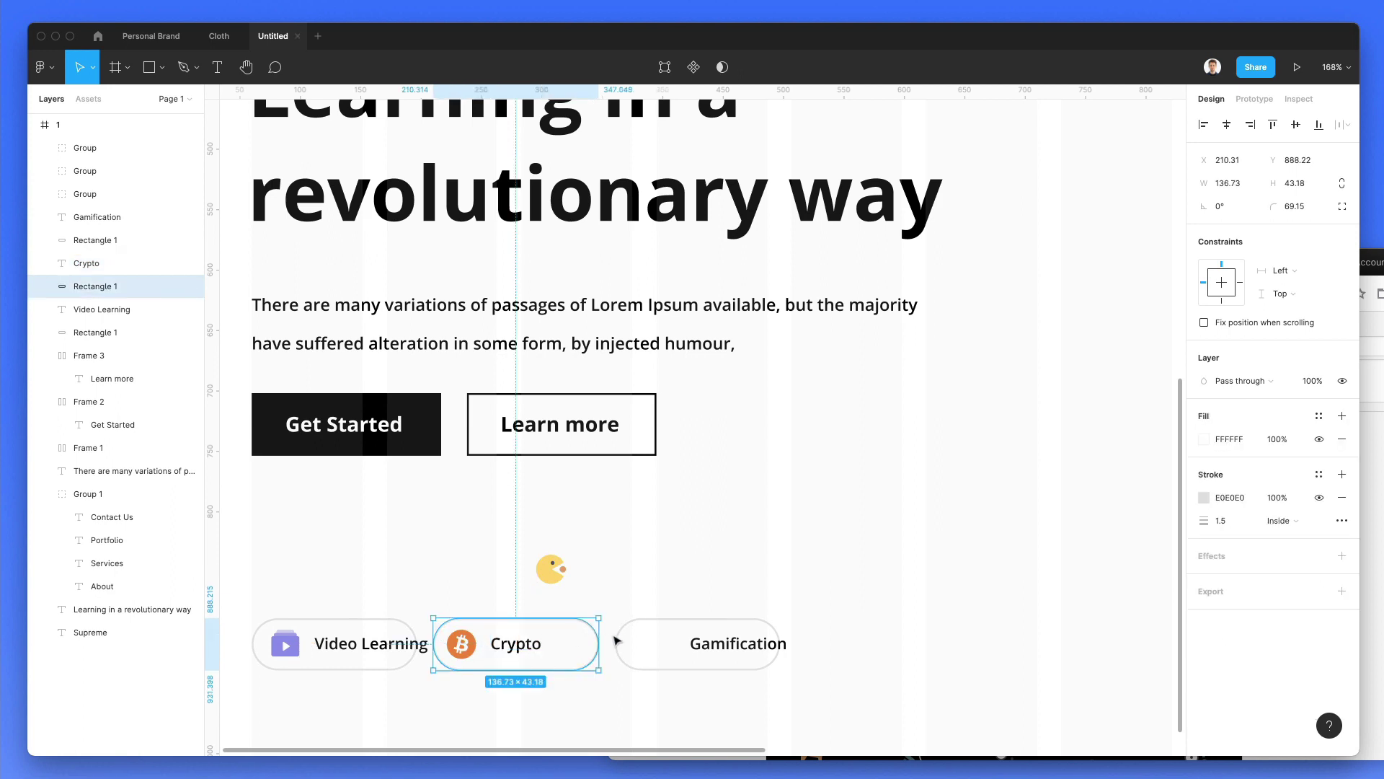
pyautogui.moveTo(569, 641); pyautogui.dragTo(566, 641)
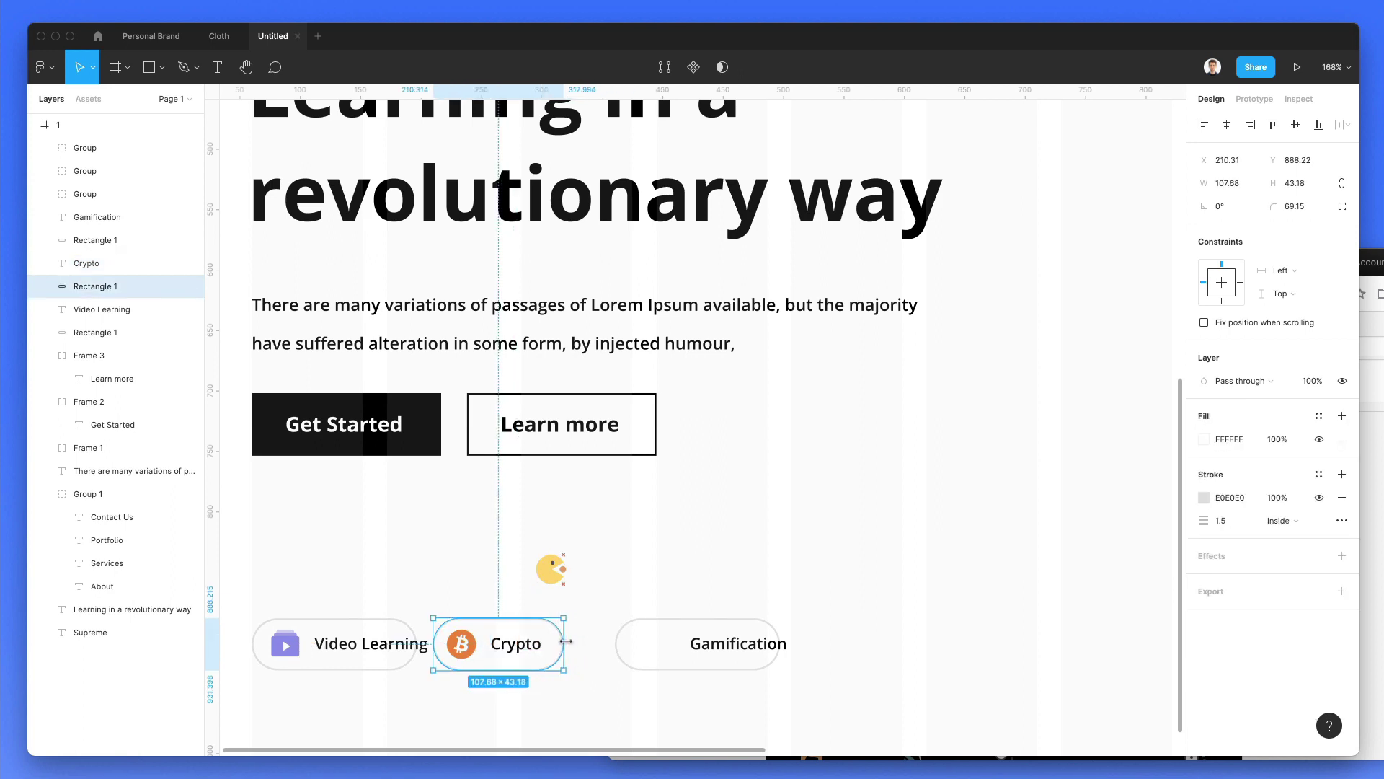
# Place the Pac-Man icon in the Gamification pill, bring the label closer and widen the outline to about 146 px
pyautogui.moveTo(548, 568); pyautogui.dragTo(641, 648)
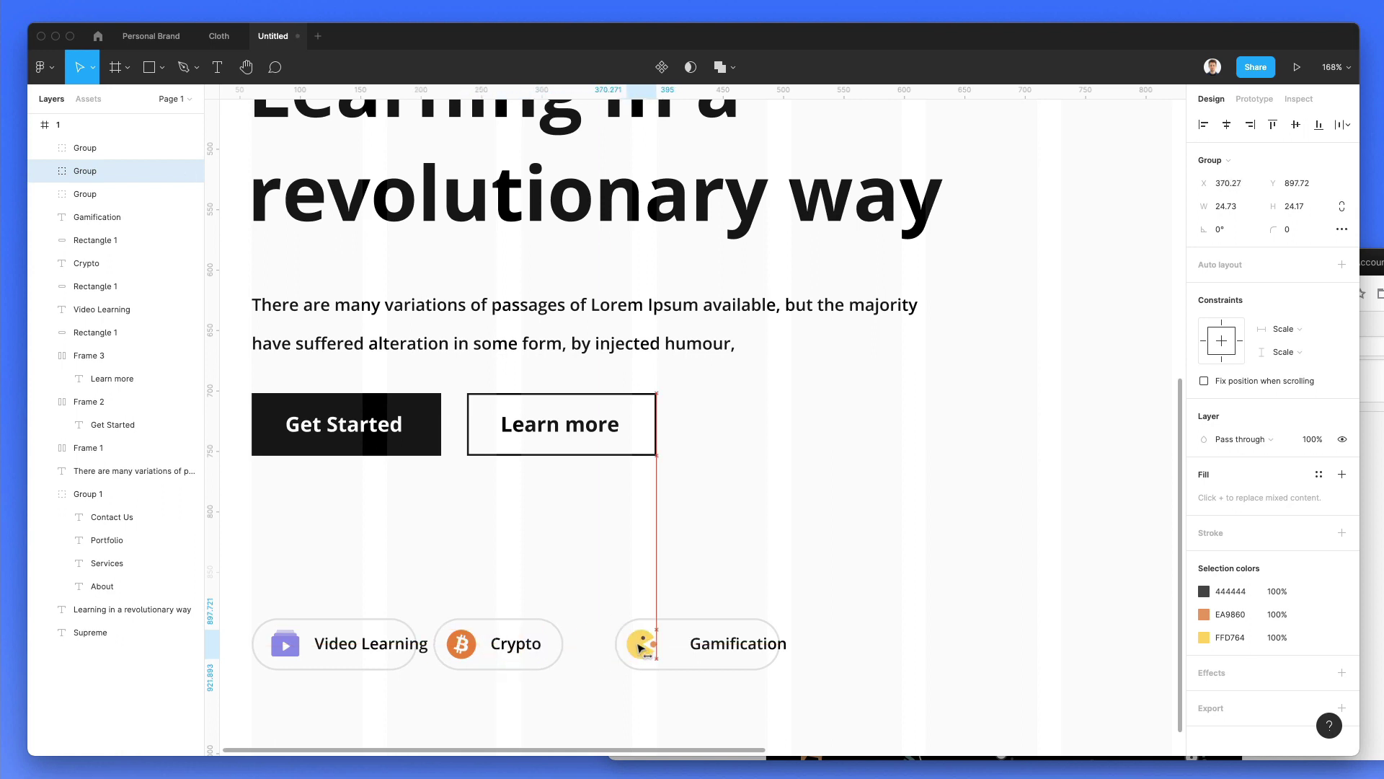
pyautogui.press('Right')
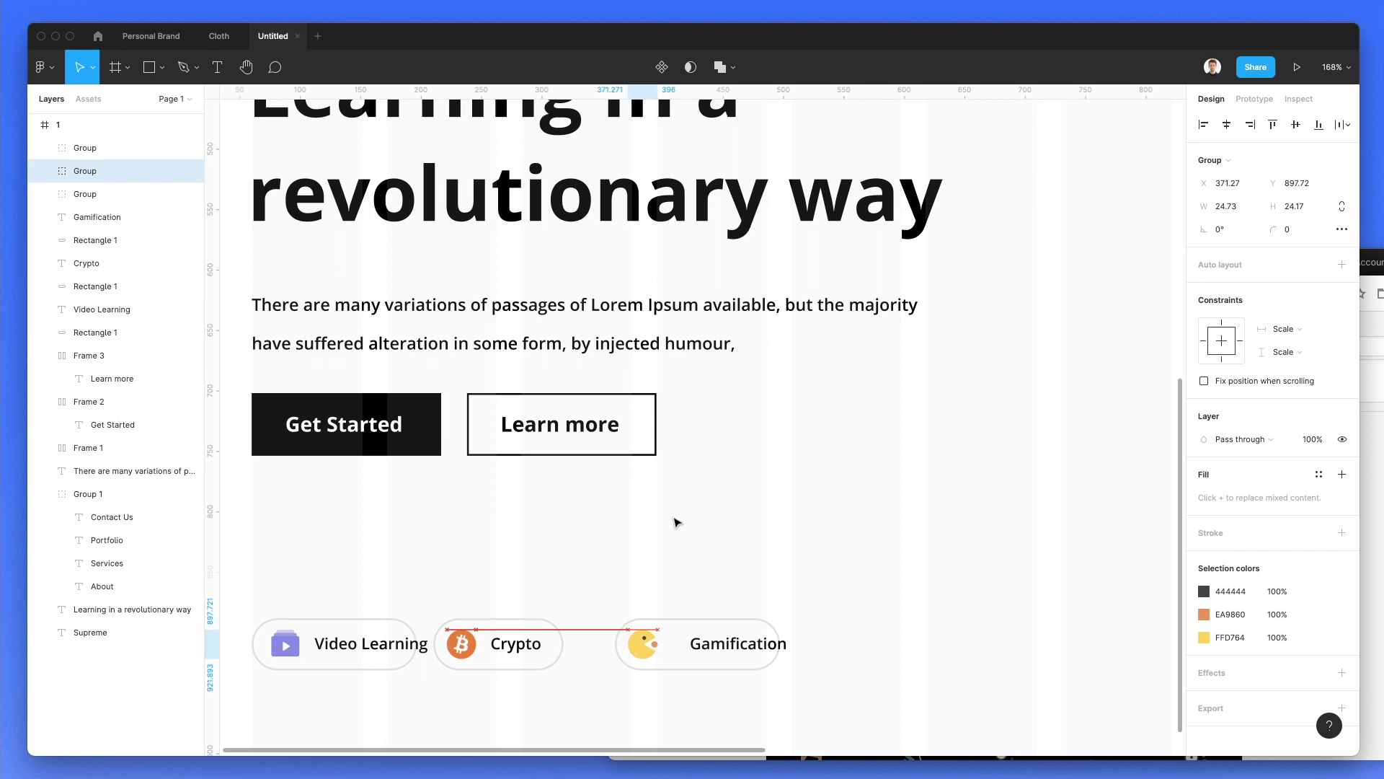
pyautogui.moveTo(721, 641); pyautogui.dragTo(790, 642)
pyautogui.click(761, 620)
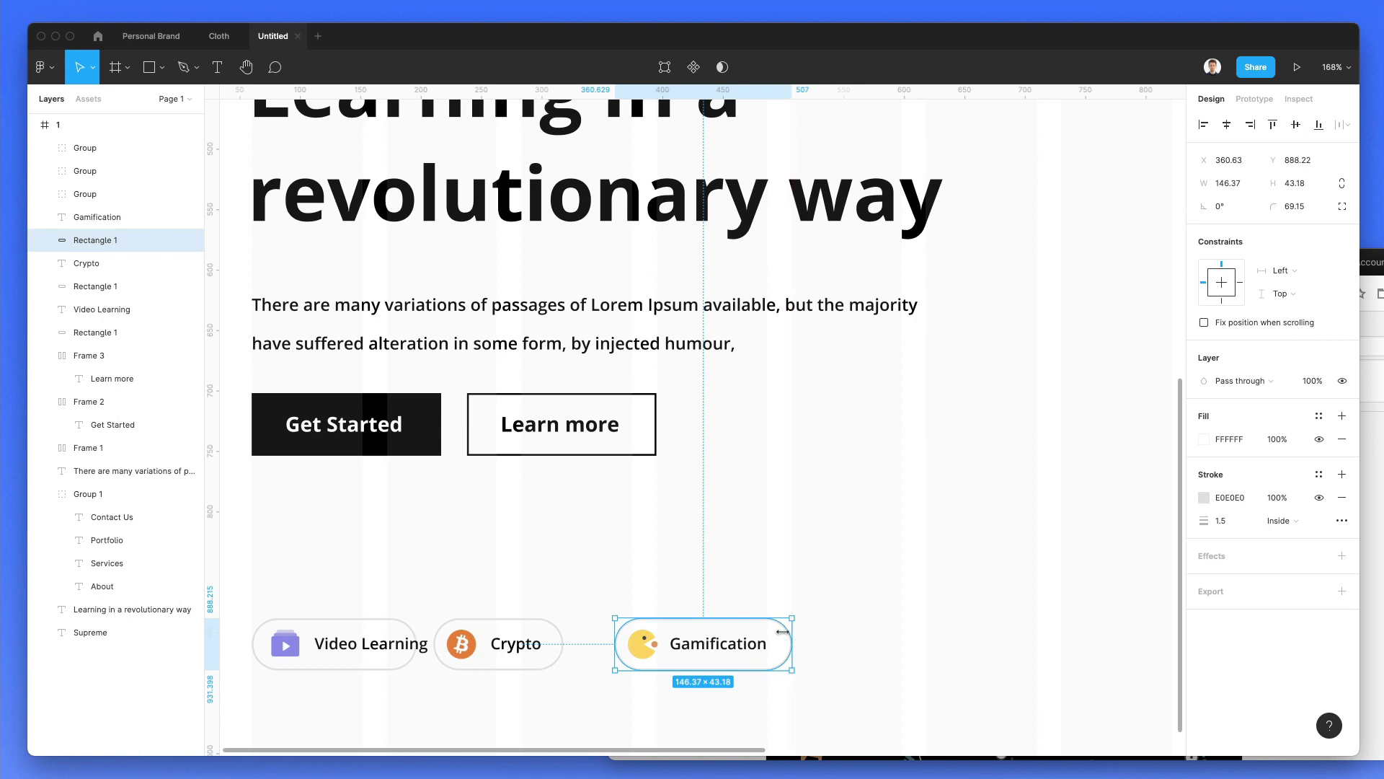
# Widen the Video Learning pill's outline to about 167 px so it encloses the whole label
pyautogui.click(379, 611)
pyautogui.click(407, 632)
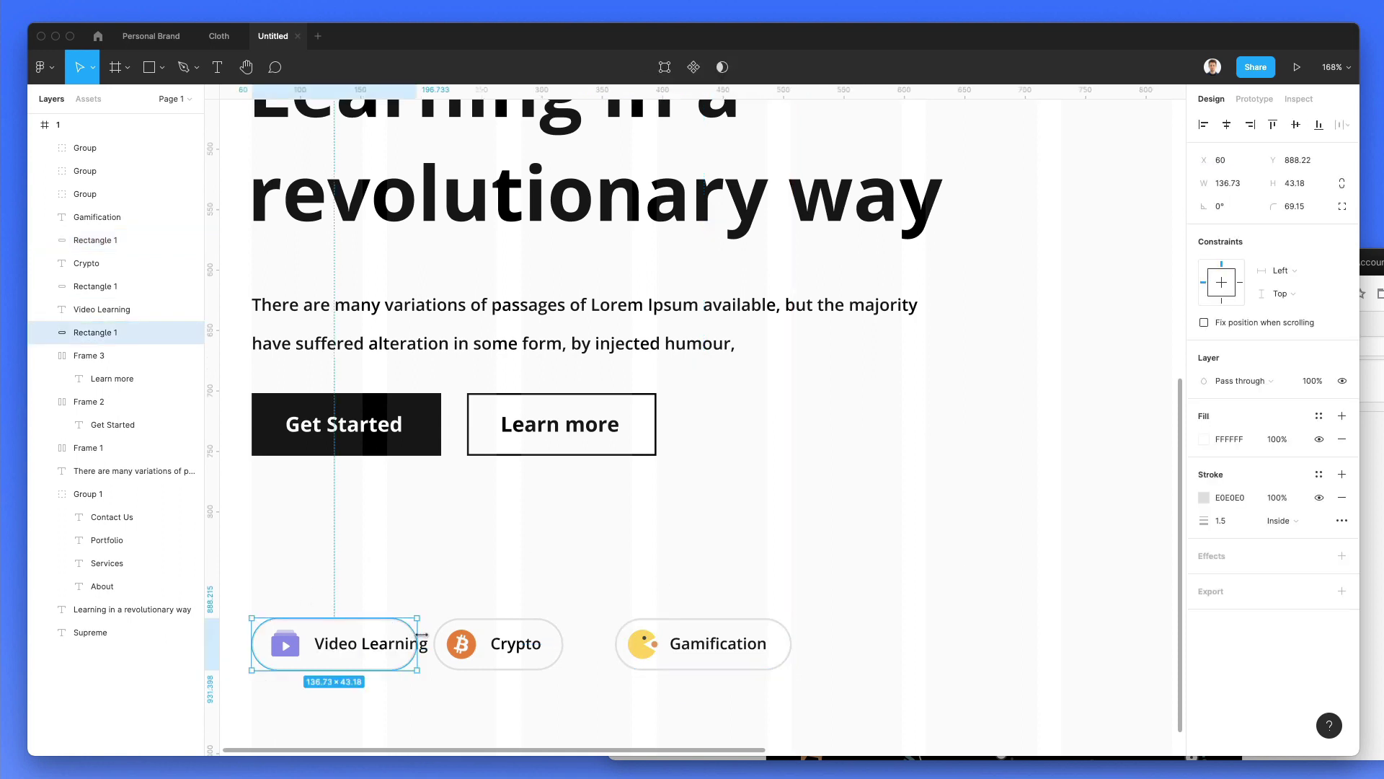
pyautogui.moveTo(422, 635); pyautogui.dragTo(456, 636)
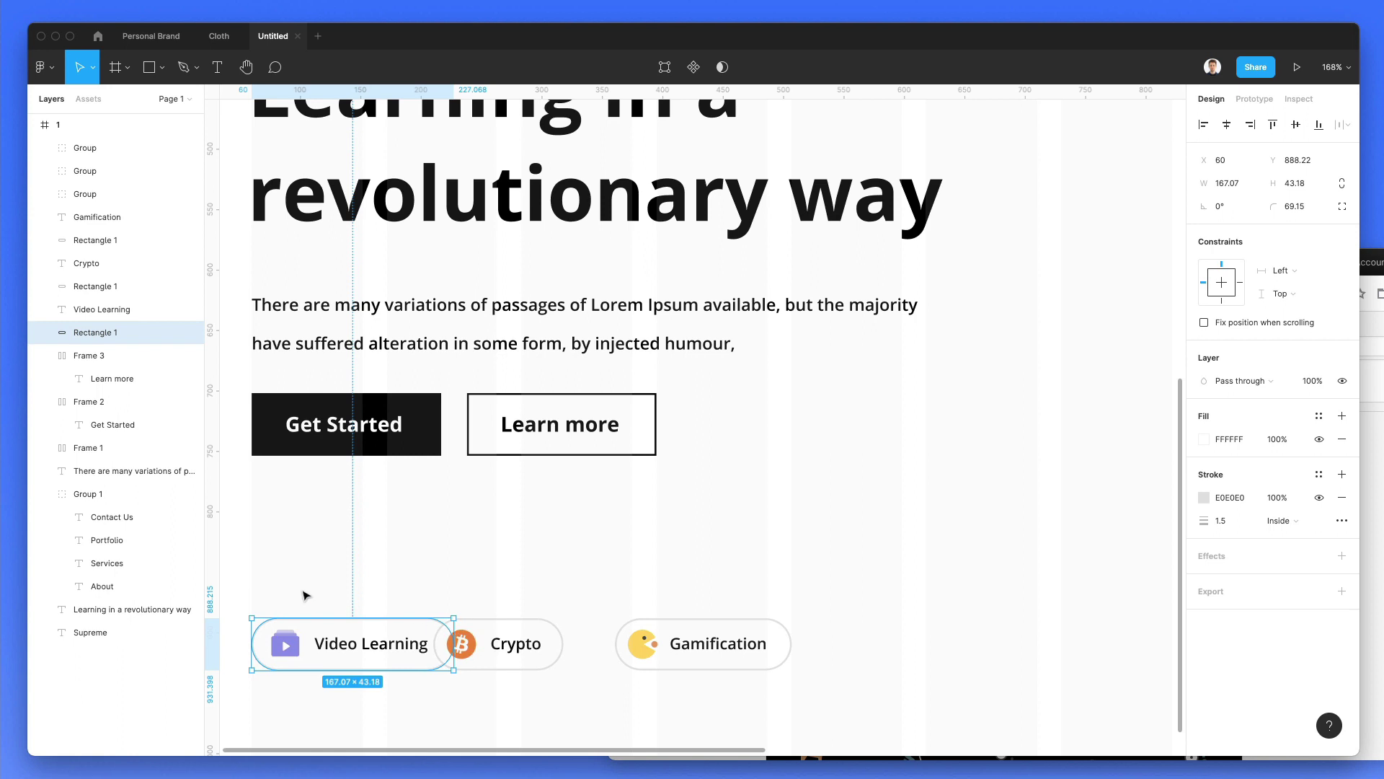
# Group the outline, icon and label of each of the three pills into its own group
pyautogui.moveTo(269, 593); pyautogui.dragTo(351, 661)
pyautogui.press('super+g')
pyautogui.moveTo(462, 594); pyautogui.dragTo(564, 662)
pyautogui.hotkey('ctrl', 'g')
pyautogui.moveTo(631, 599); pyautogui.dragTo(793, 672)
pyautogui.hotkey('ctrl', 'g')
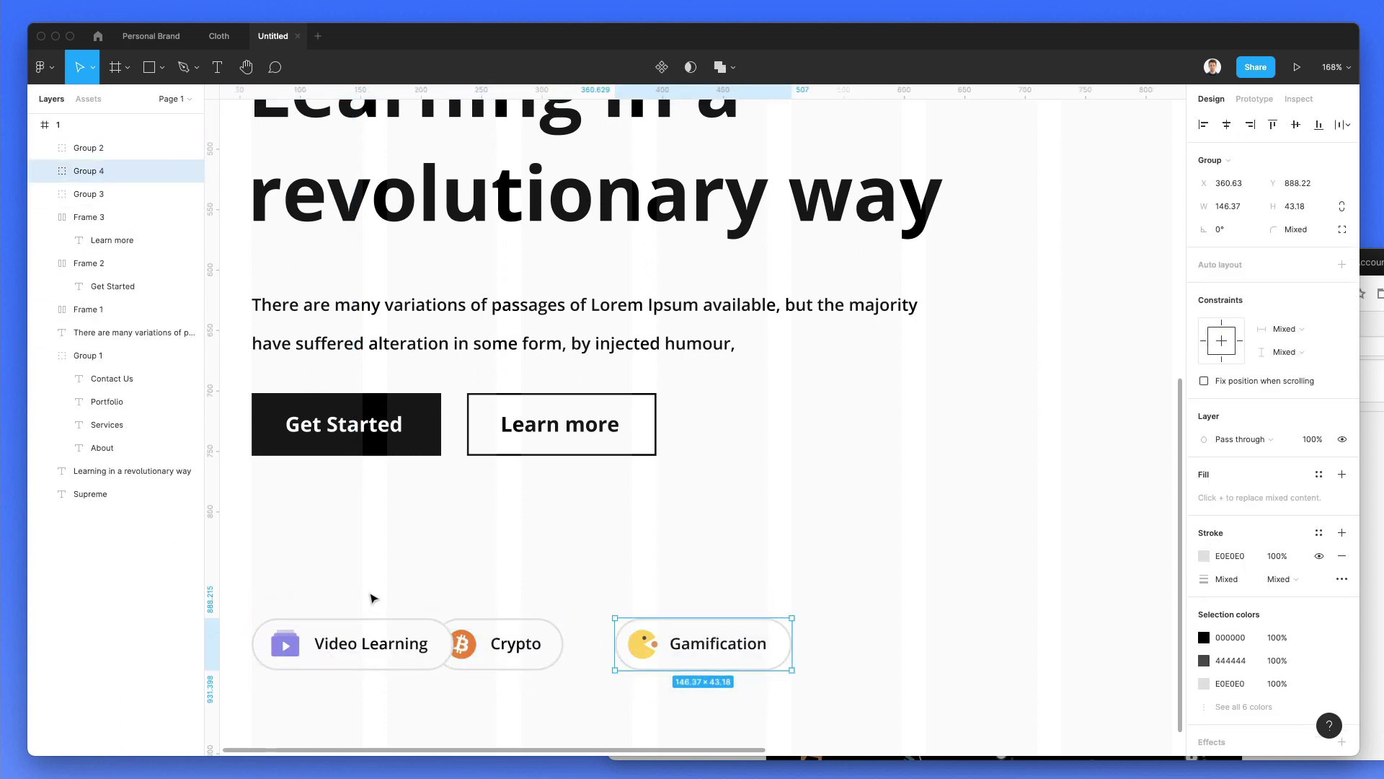
# Distribute the horizontal spacing evenly between the three pill groups
pyautogui.moveTo(373, 598); pyautogui.dragTo(797, 721)
pyautogui.click(1345, 125)
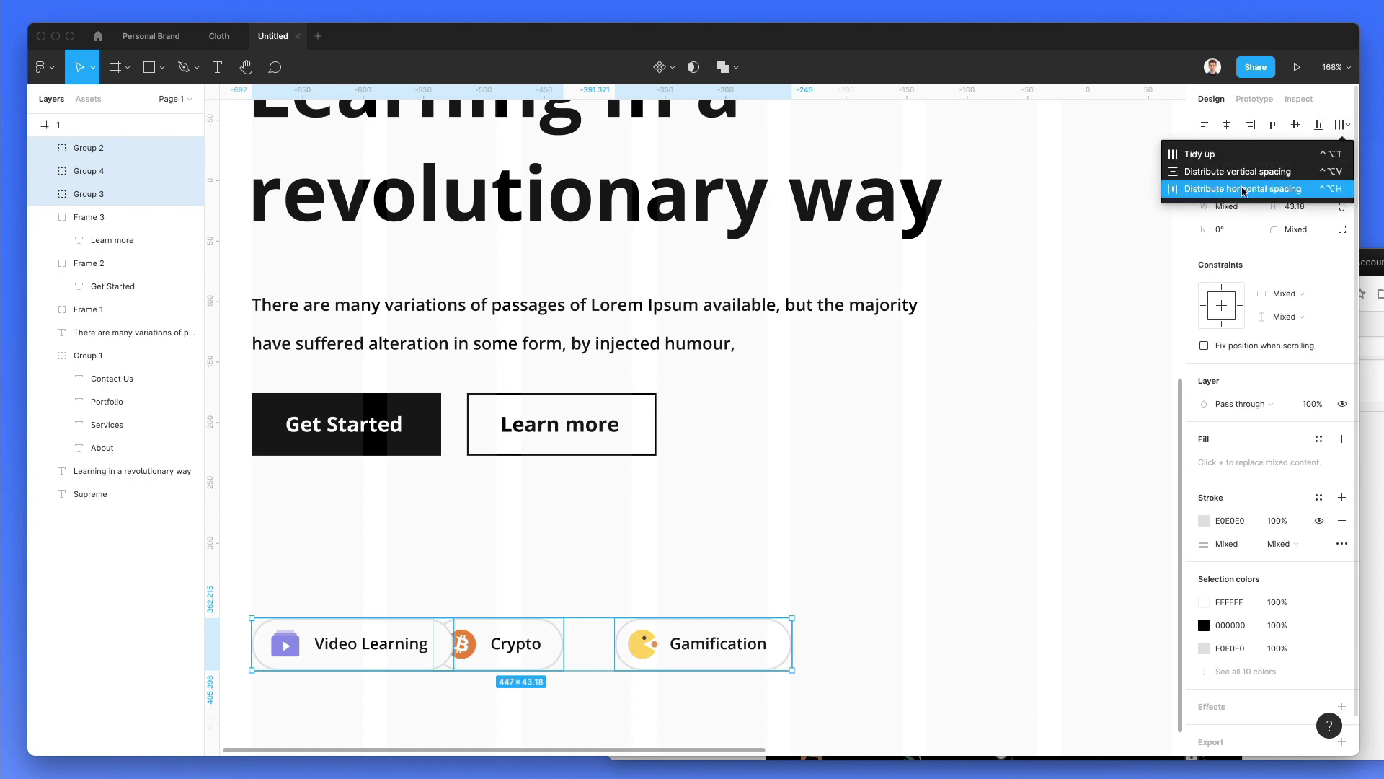
pyautogui.click(1243, 190)
pyautogui.click(829, 519)
# Move the hero heading, body text and both call-to-action buttons up together by about 60 px
pyautogui.scroll(-1, 784, 565)
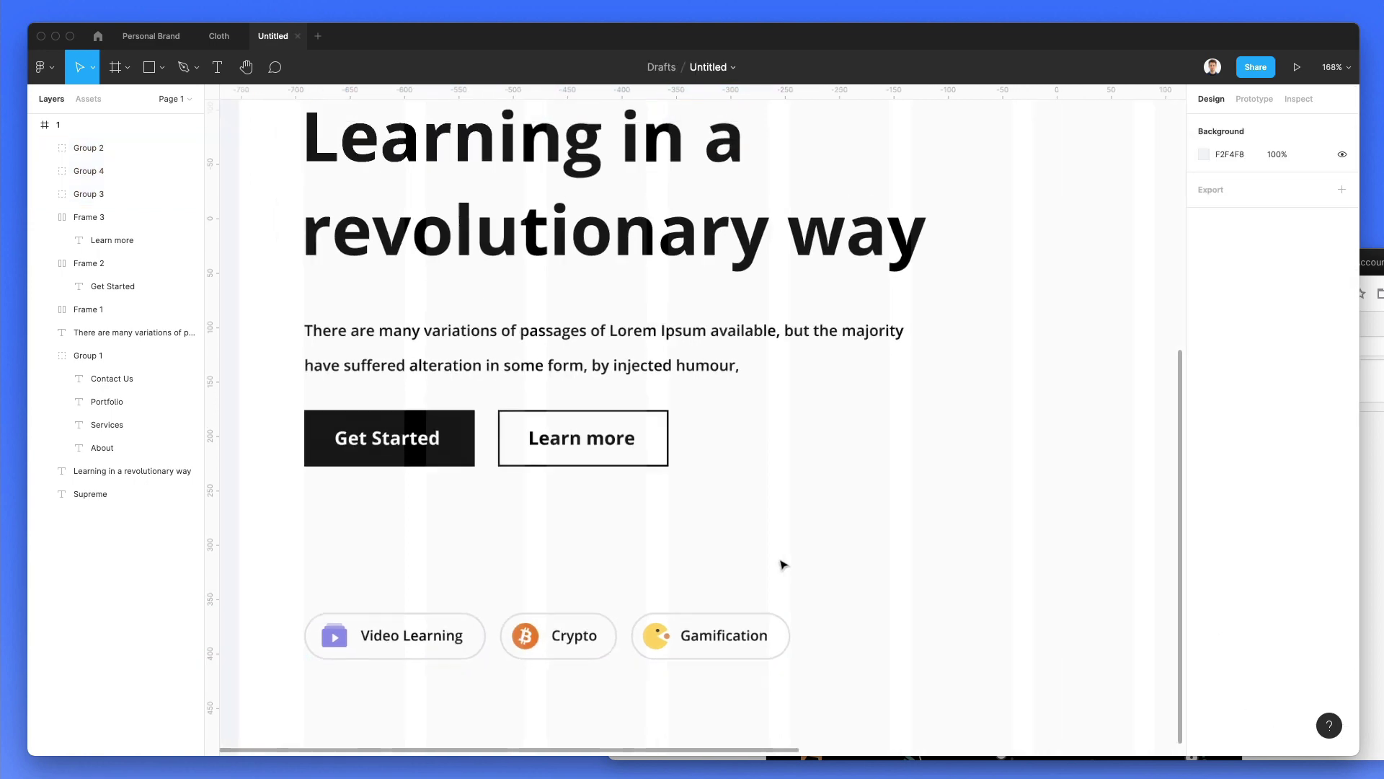
pyautogui.scroll(-5, 783, 564)
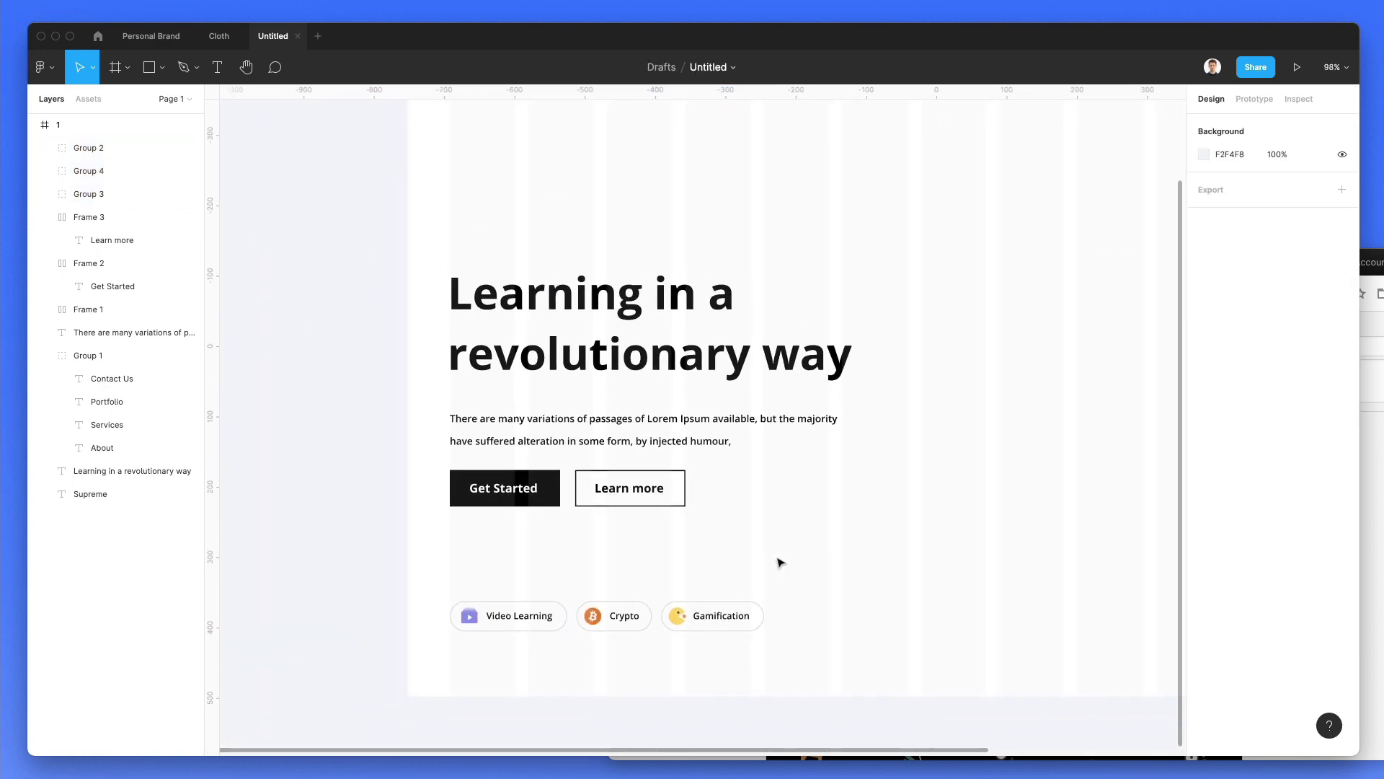
pyautogui.hscroll(3, 780, 563)
pyautogui.scroll(-1, 781, 562)
pyautogui.hscroll(2, 577, 518)
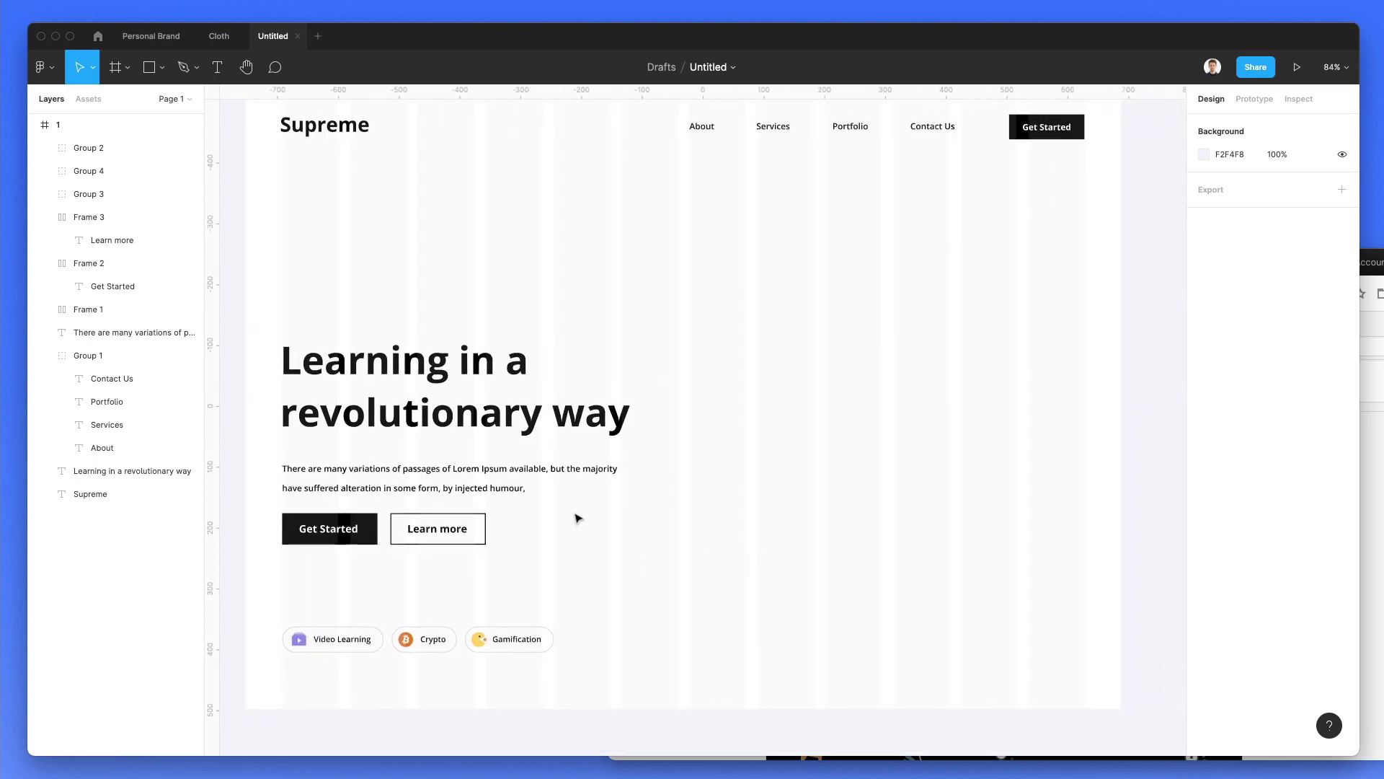
pyautogui.moveTo(288, 313); pyautogui.dragTo(683, 548)
pyautogui.hotkey('shift', 'Up')
pyautogui.hotkey('shift', 'Up')
pyautogui.hotkey('shift', 'Up')
pyautogui.hotkey('shift', 'Up')
pyautogui.hotkey('shift', 'Up')
pyautogui.hotkey('shift', 'Up')
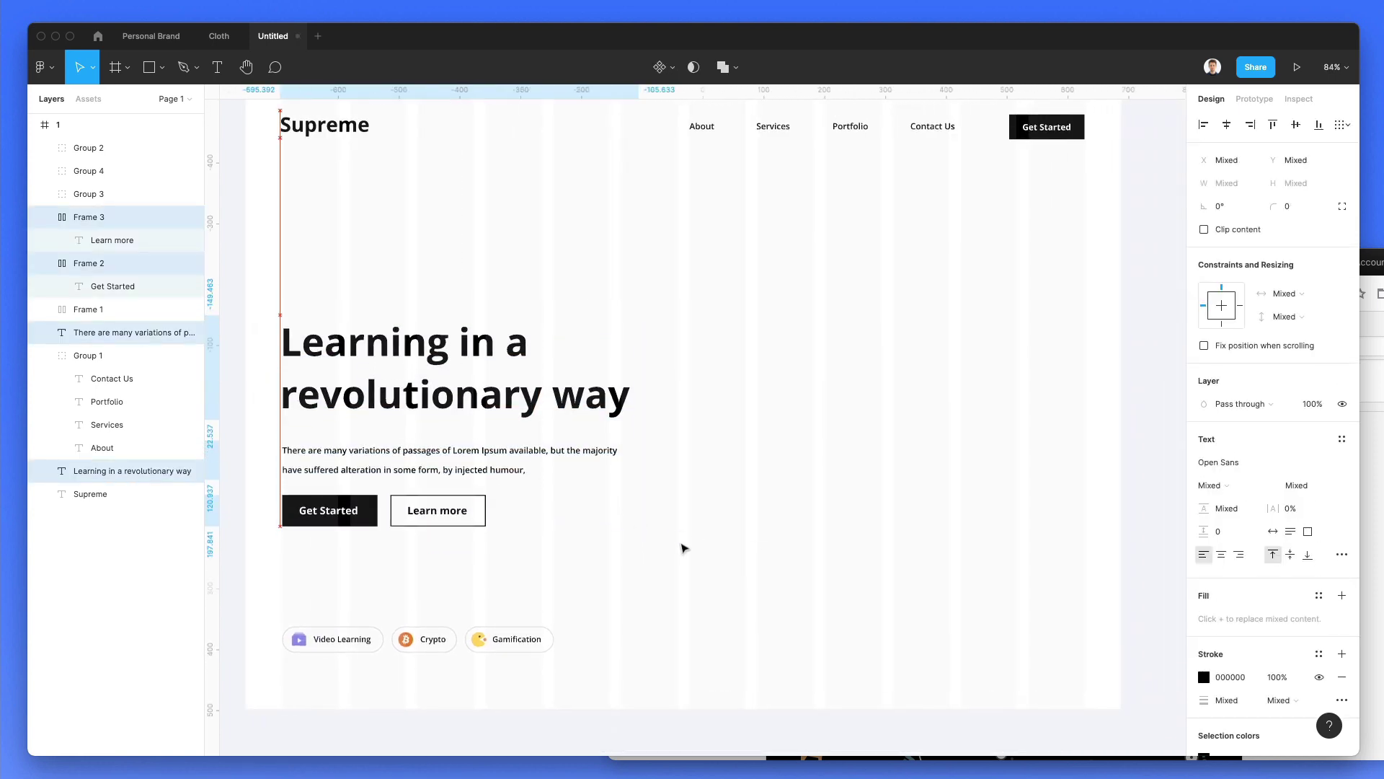
# Change the body text's fill colour to the grey 5B5B5B
pyautogui.click(313, 446)
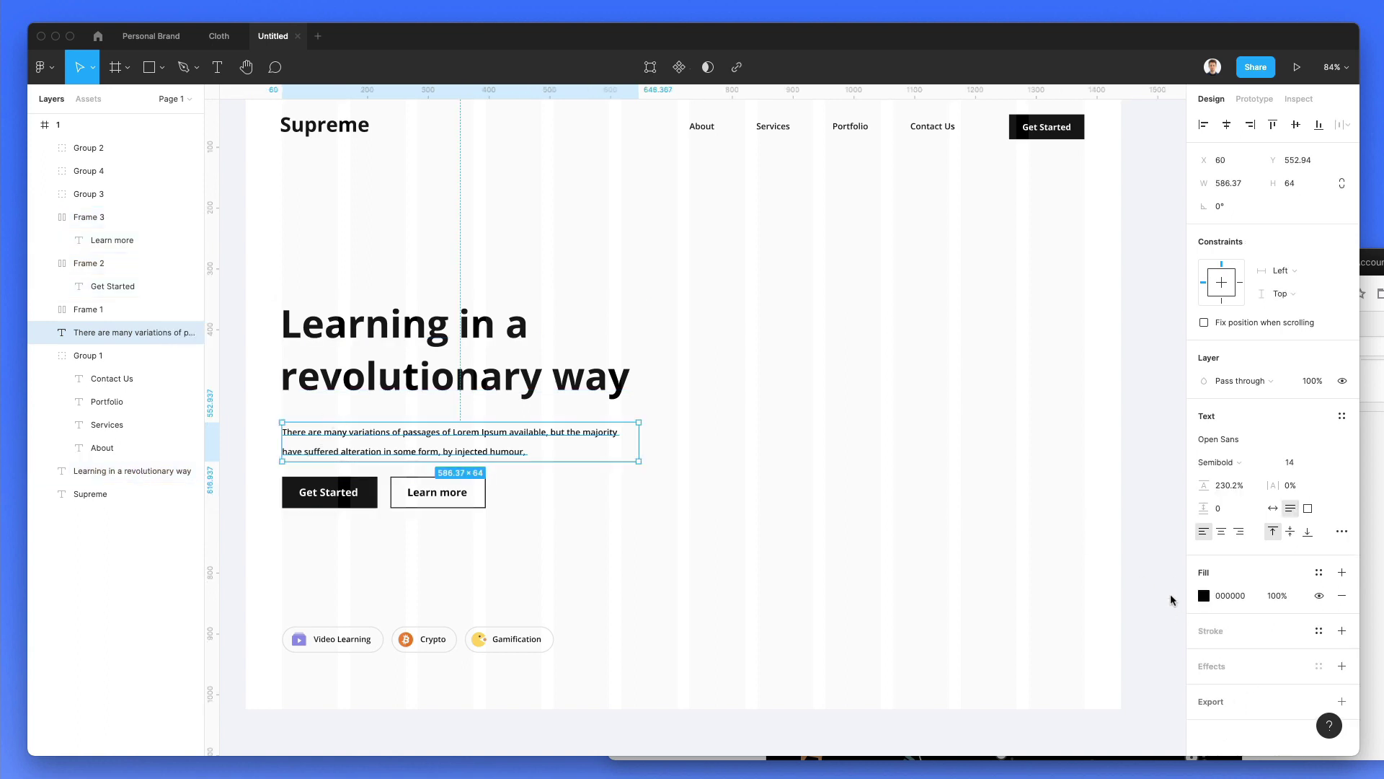
pyautogui.click(1205, 595)
pyautogui.moveTo(1038, 466); pyautogui.dragTo(991, 514)
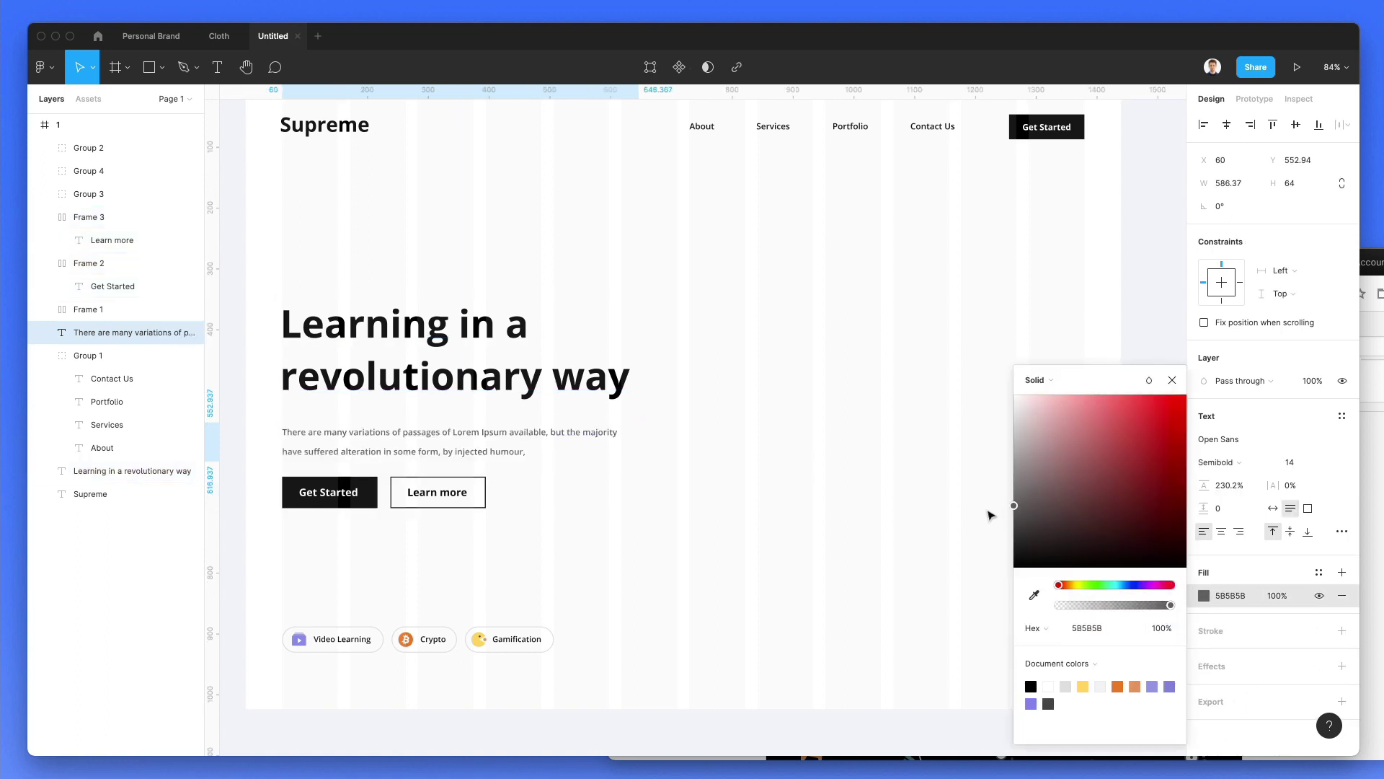
pyautogui.click(764, 493)
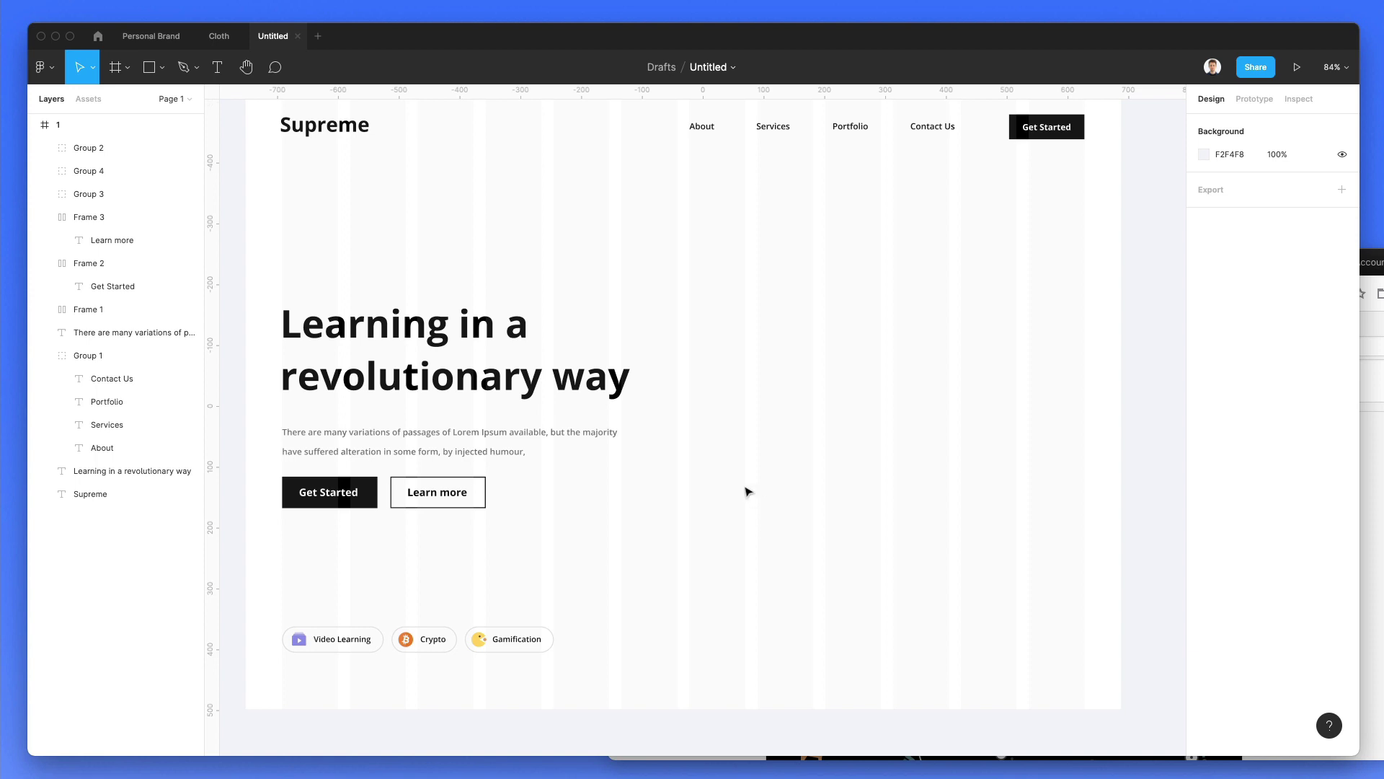
# Raise the heading, body text and two call-to-action buttons another 30 px as one selection
pyautogui.moveTo(251, 235); pyautogui.dragTo(658, 532)
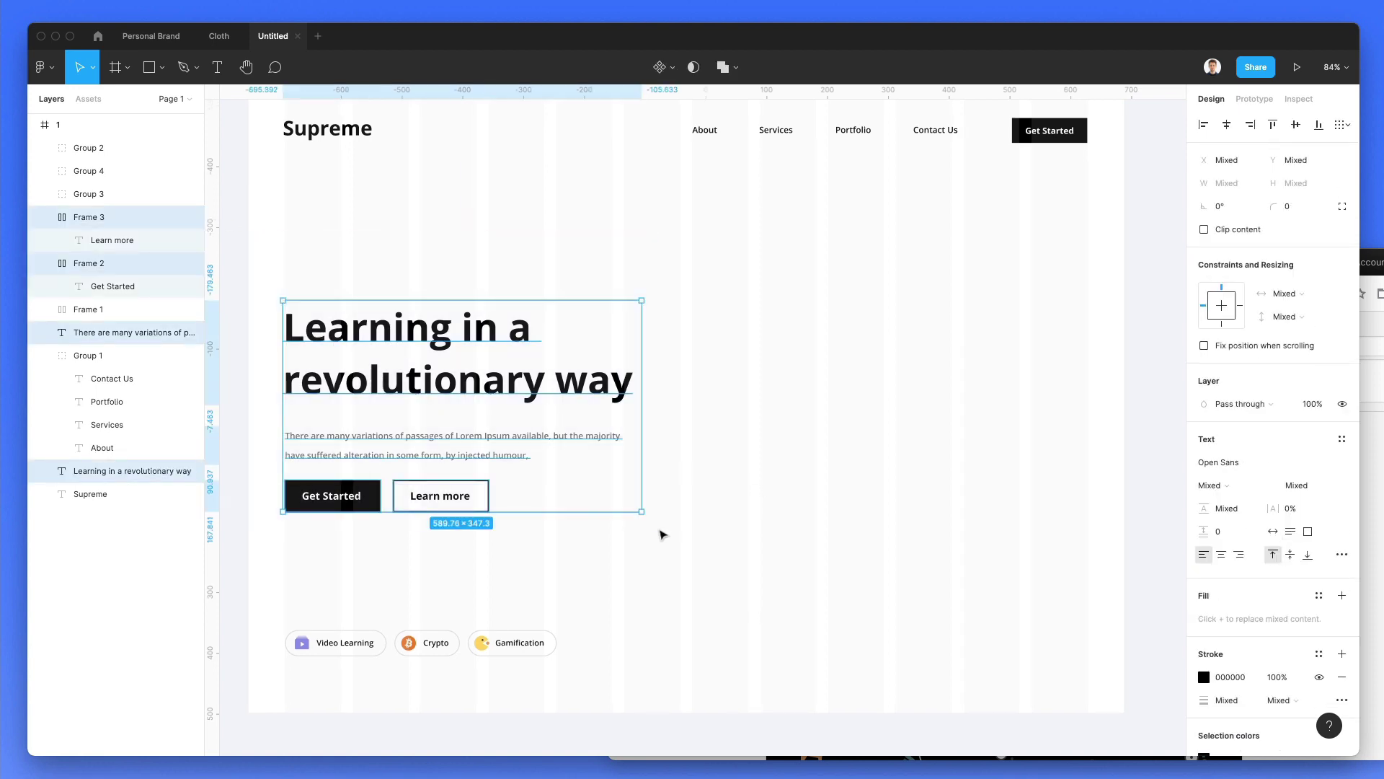
pyautogui.hotkey('shift', 'Up')
pyautogui.hotkey('shift', 'Up')
pyautogui.hotkey('shift', 'Up')
pyautogui.click(662, 534)
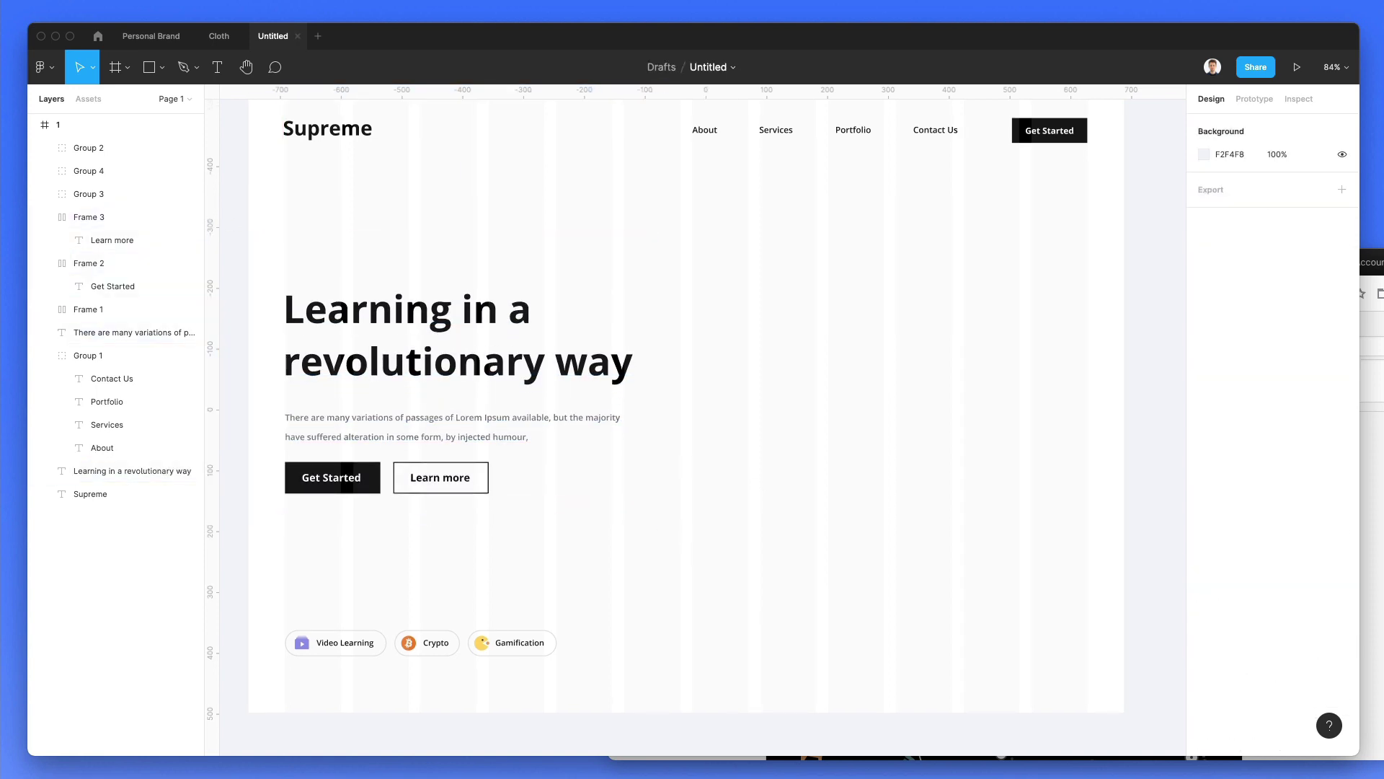
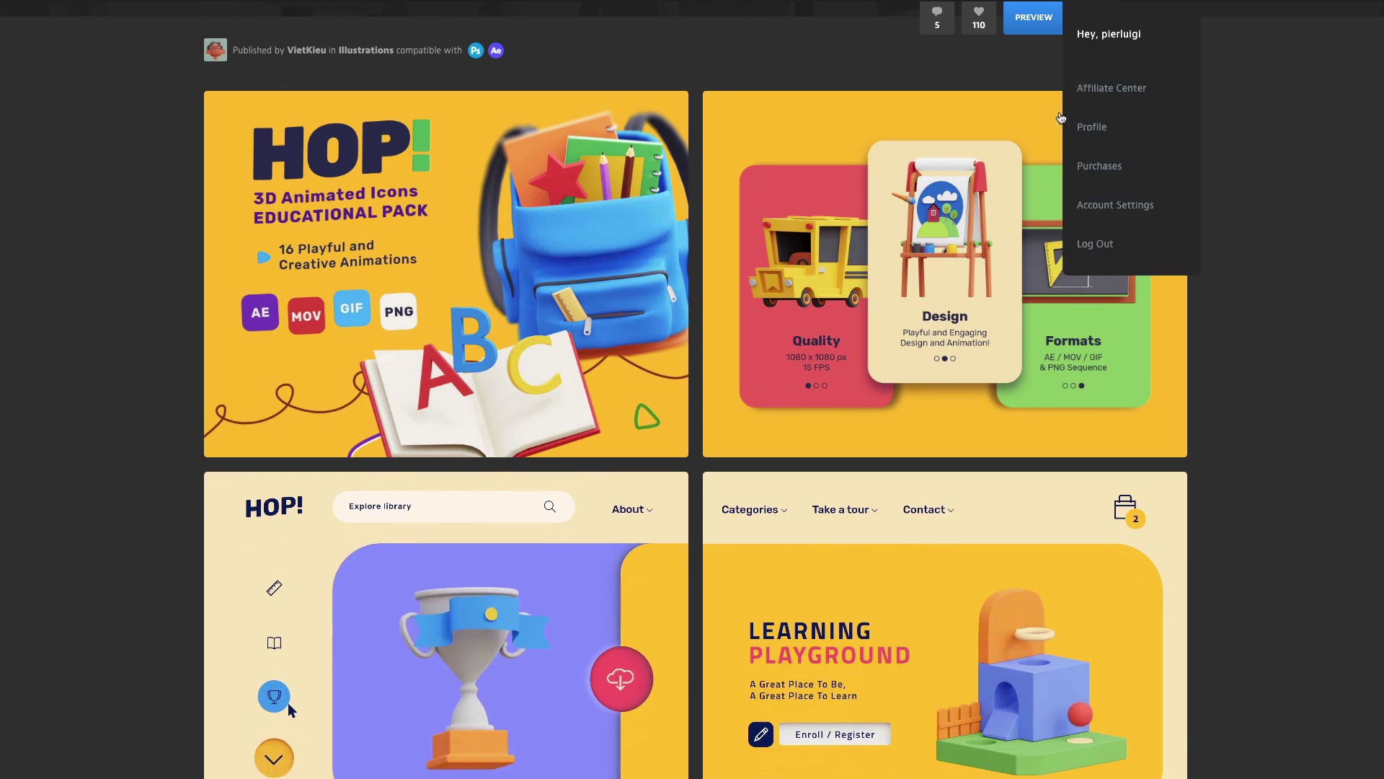
# Examine the HOP! 3D Education Animated Pack product page, from its preview images down to the overview and highlights
pyautogui.scroll(2, 1089, 173)
pyautogui.moveTo(1087, 5)
pyautogui.scroll(1, 1082, 123)
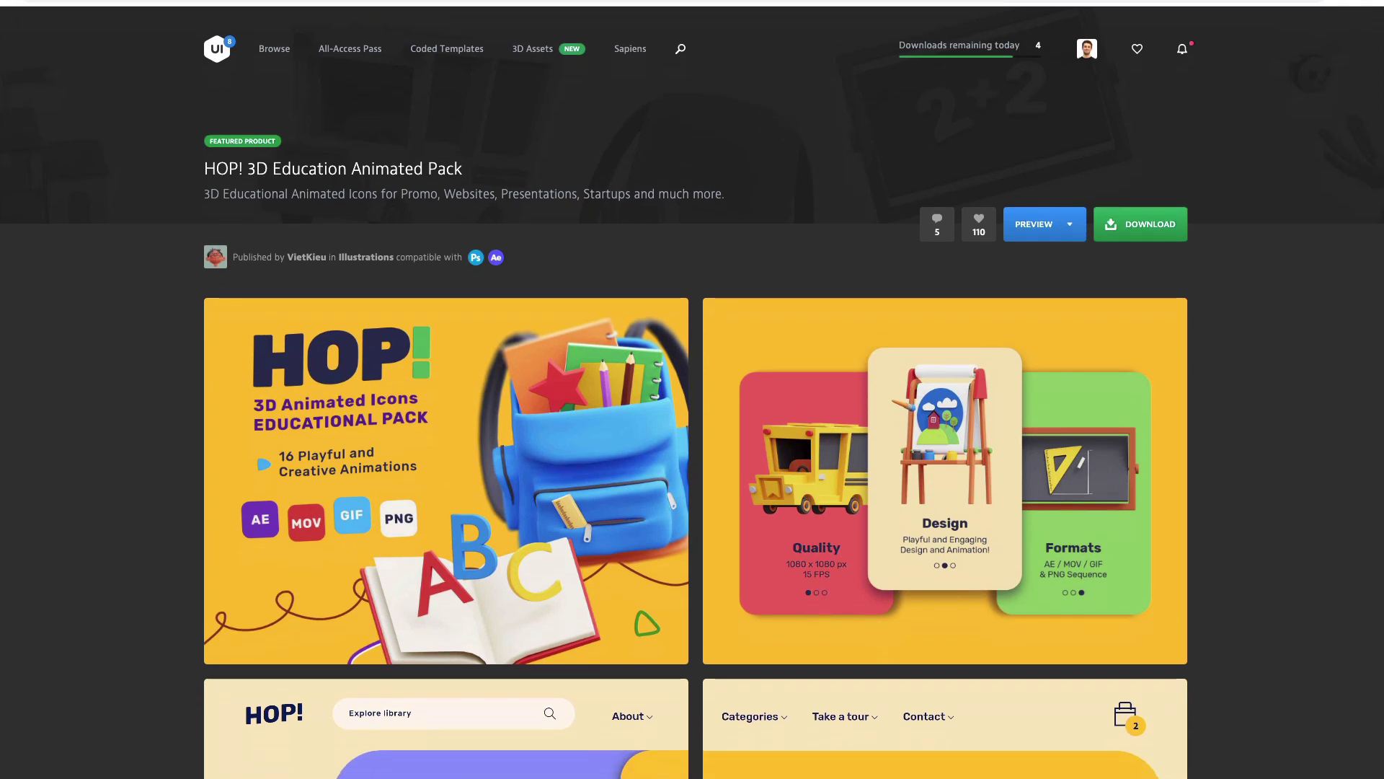
pyautogui.scroll(-7, 771, 207)
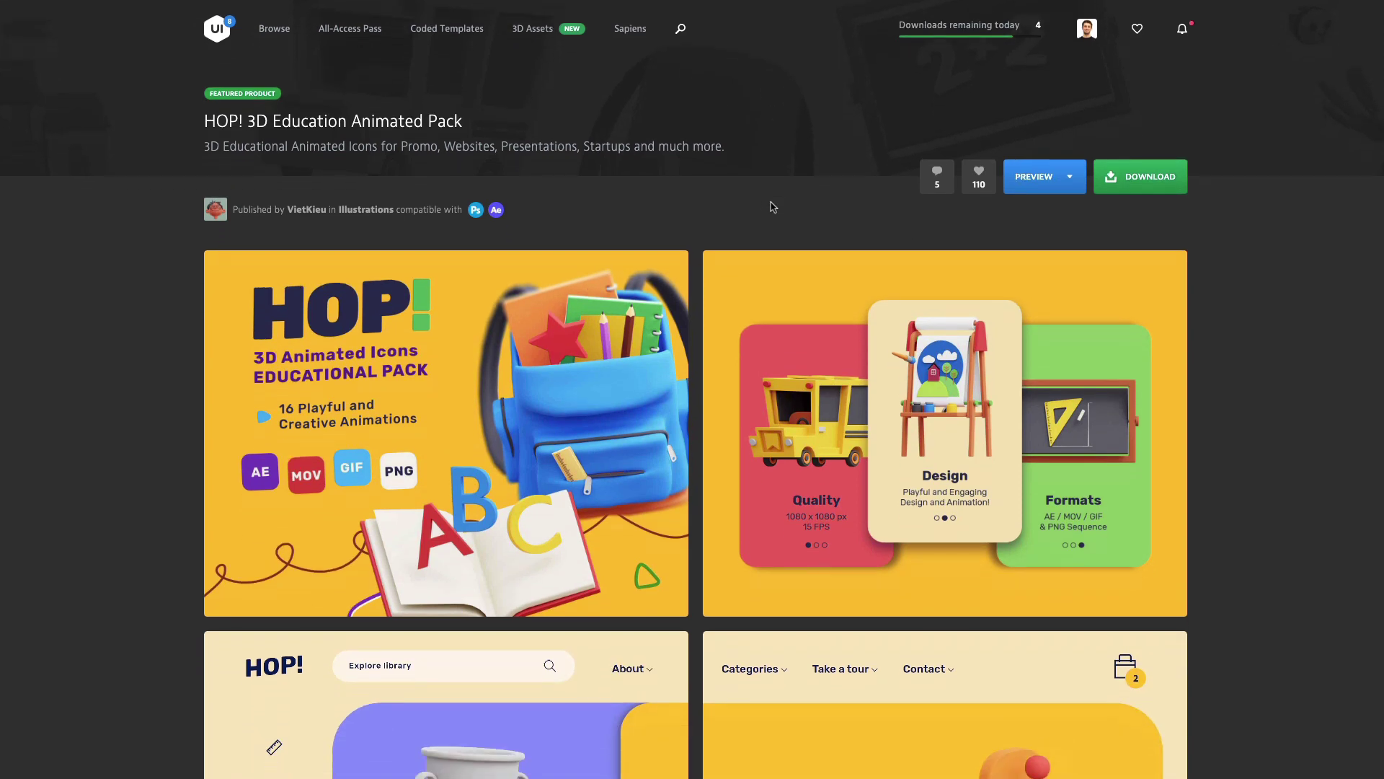
pyautogui.scroll(-10, 770, 205)
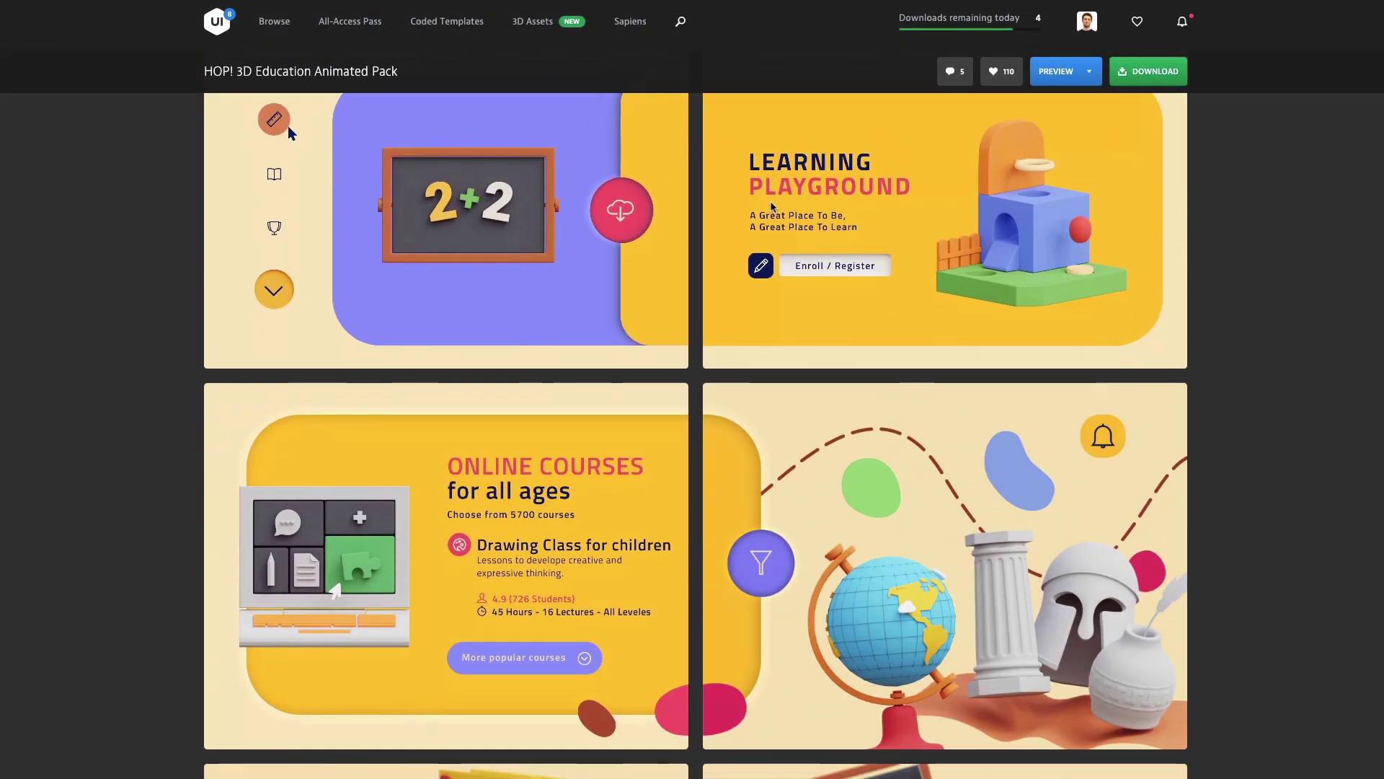
pyautogui.scroll(-2, 770, 205)
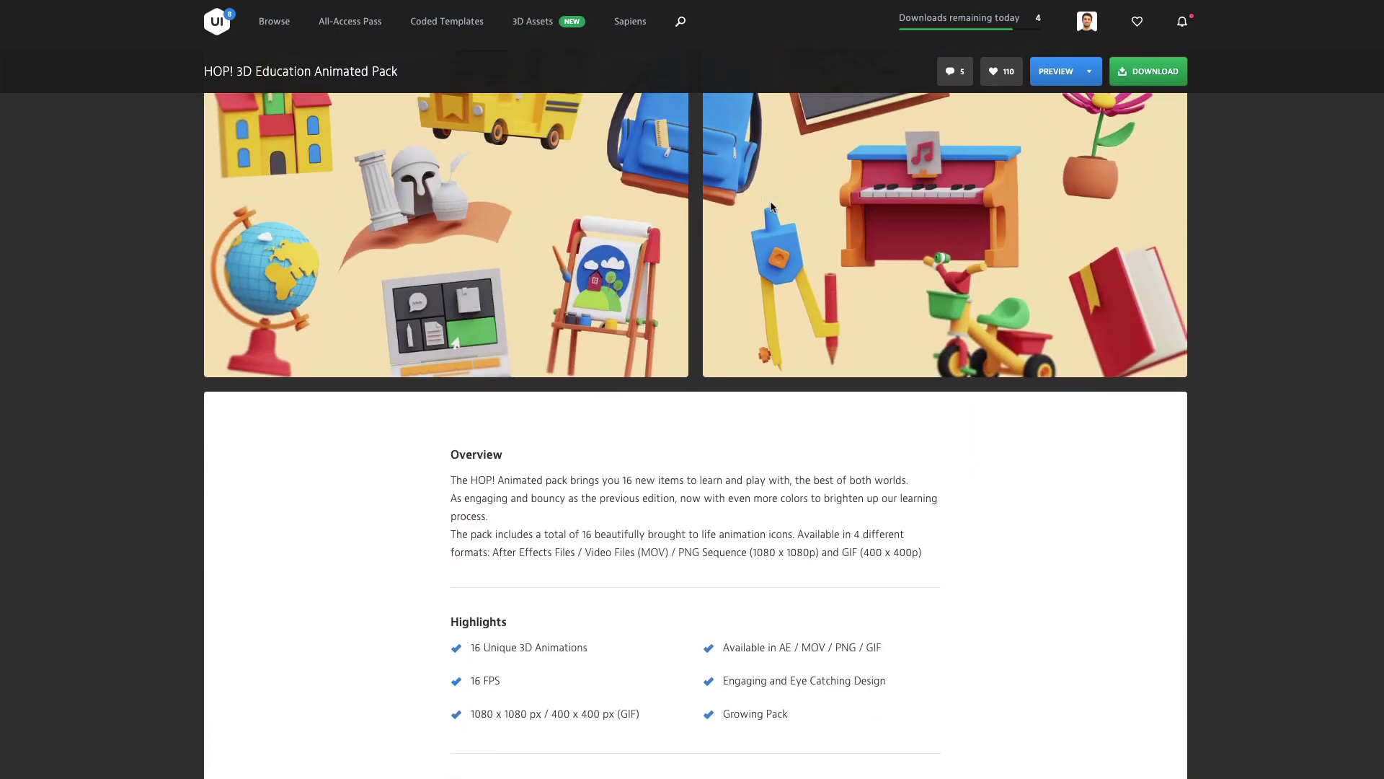
pyautogui.scroll(5, 770, 205)
pyautogui.scroll(2, 772, 207)
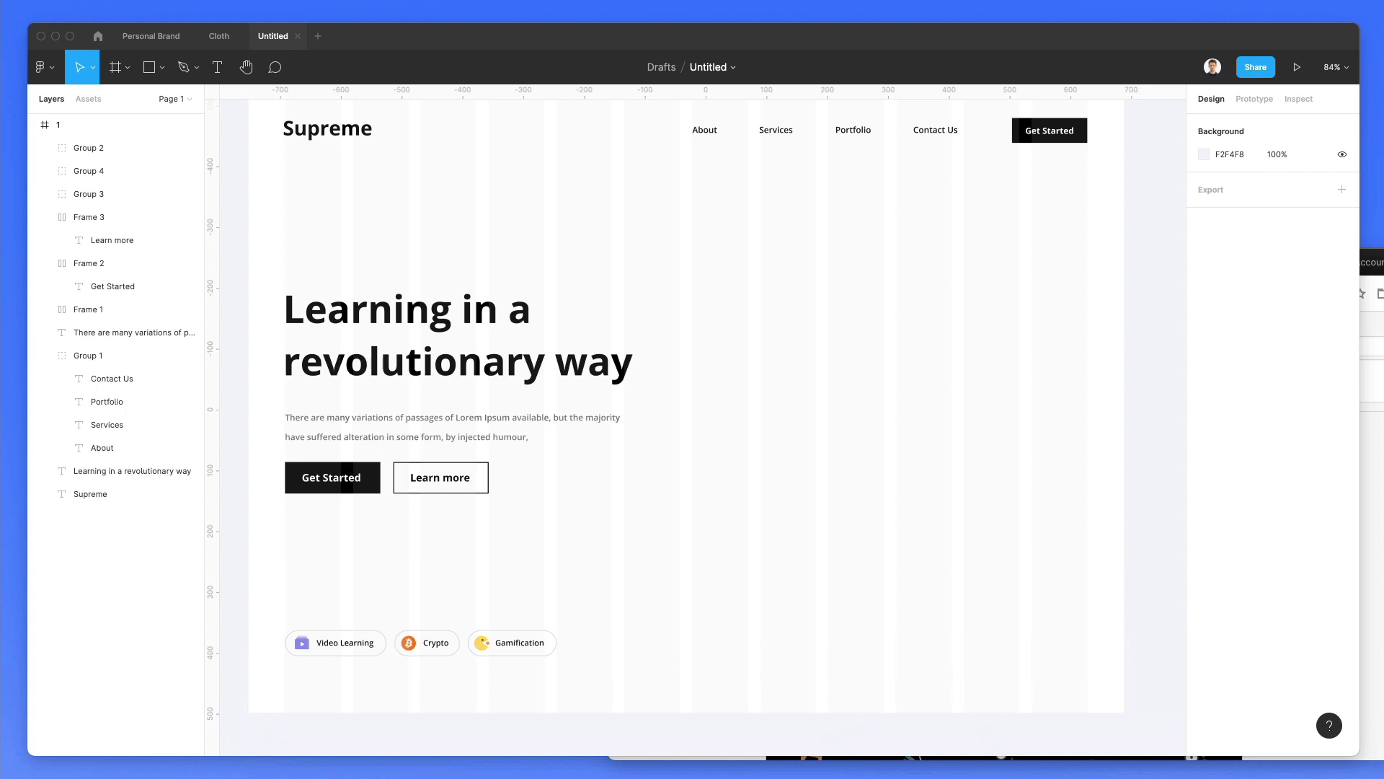
# Switch to Finder, open the Backpack folder in Image Sequence Files (PNG) and preview Backpack (1).png
pyautogui.moveTo(0, 155); pyautogui.dragTo(874, 358)
pyautogui.click(927, 404)
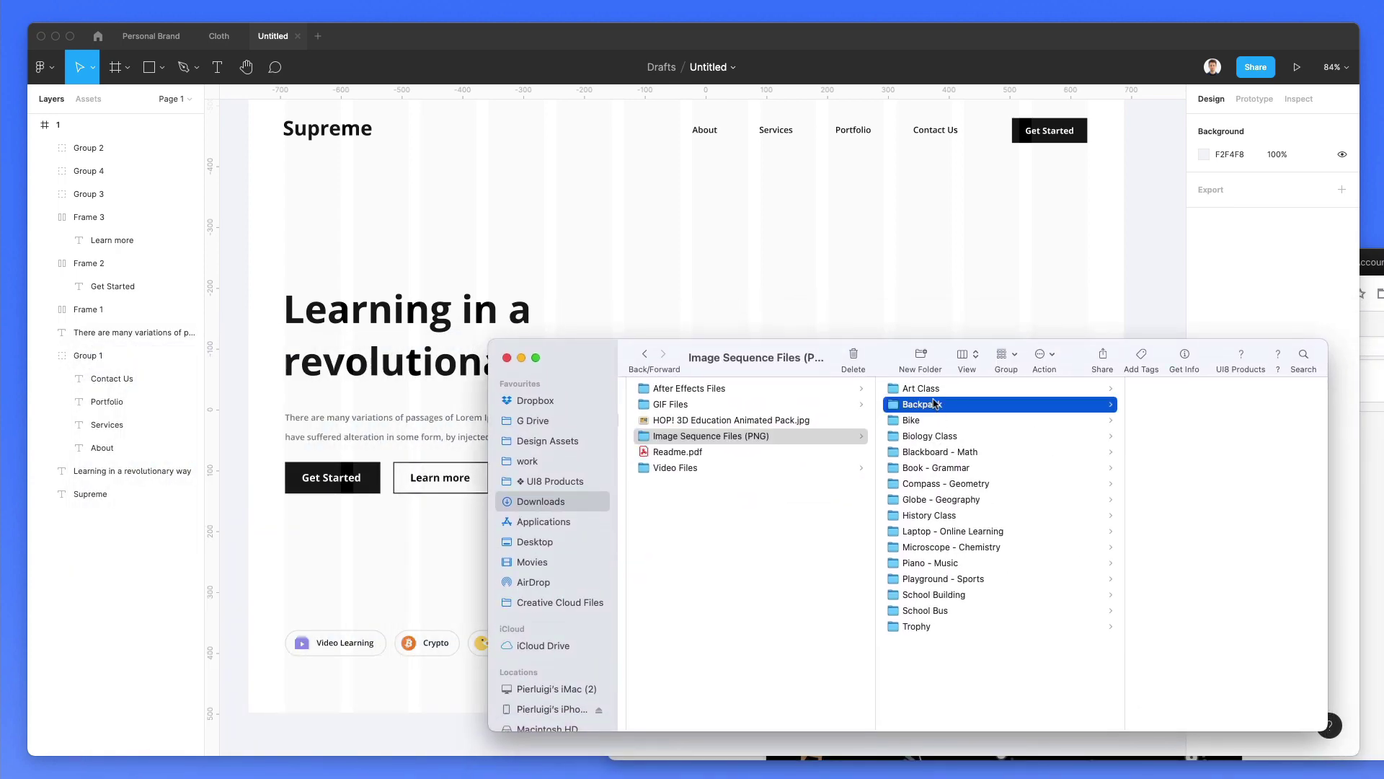
pyautogui.press('Right')
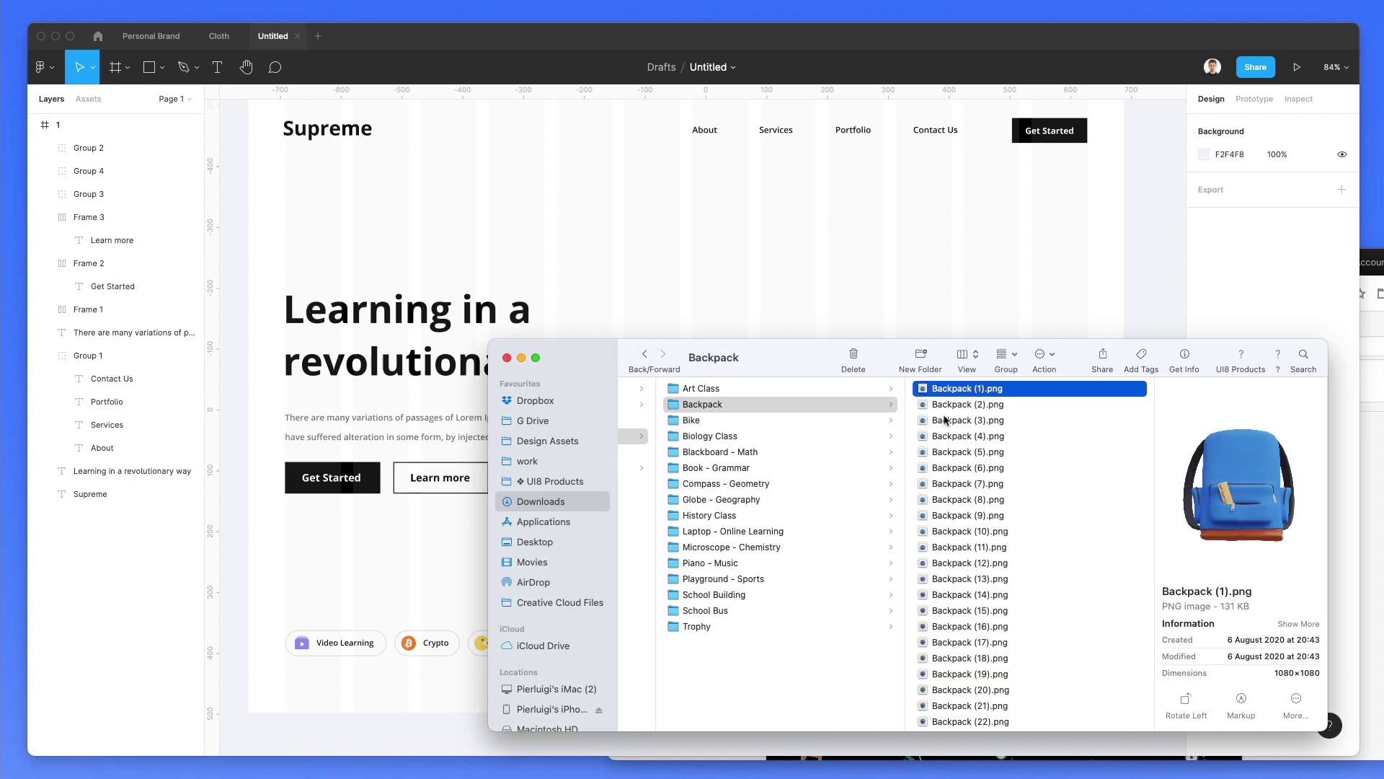
# Place Art (16).png from the Art Class folder on the empty Figma canvas beside the page frame
pyautogui.hscroll(2, 813, 296)
pyautogui.scroll(-1, 813, 296)
pyautogui.scroll(-4, 813, 296)
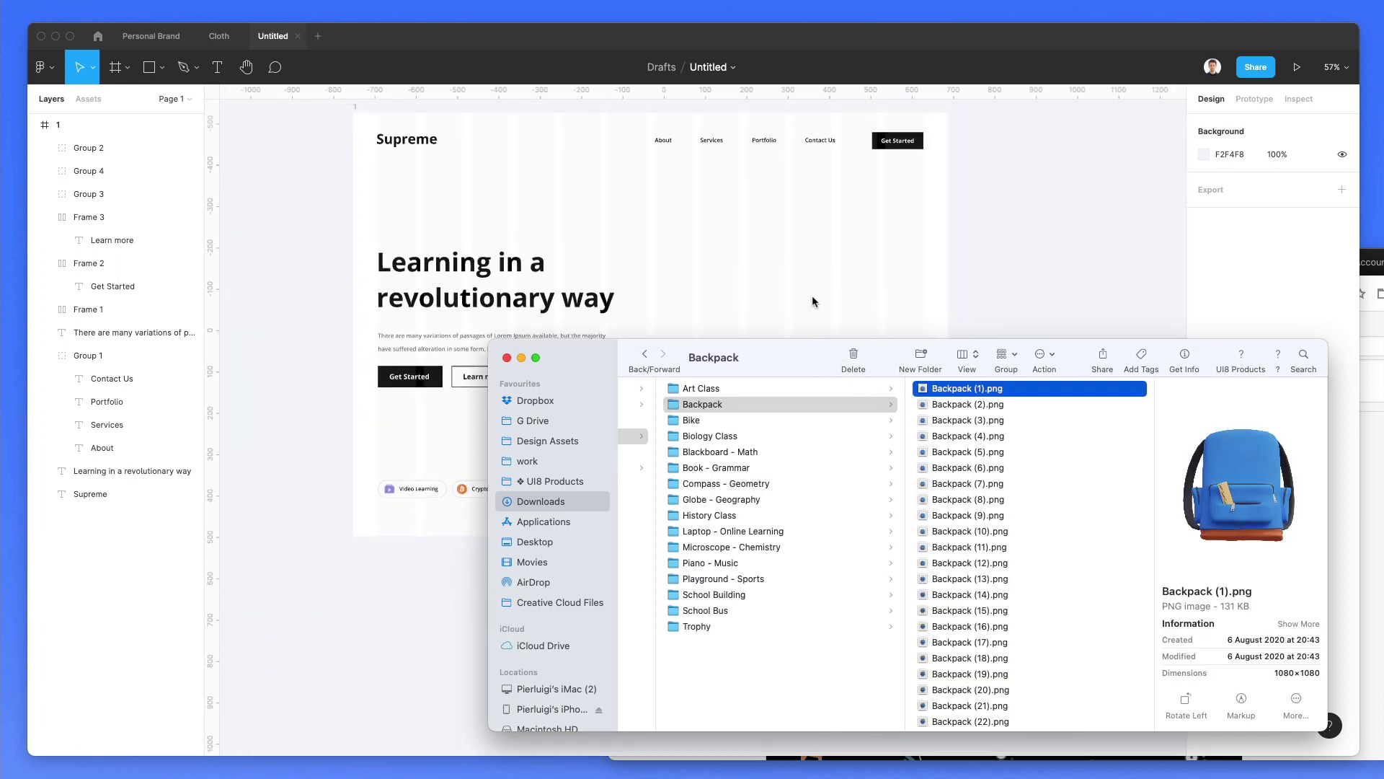
pyautogui.hscroll(5, 812, 296)
pyautogui.hscroll(-2, 812, 296)
pyautogui.scroll(-2, 721, 277)
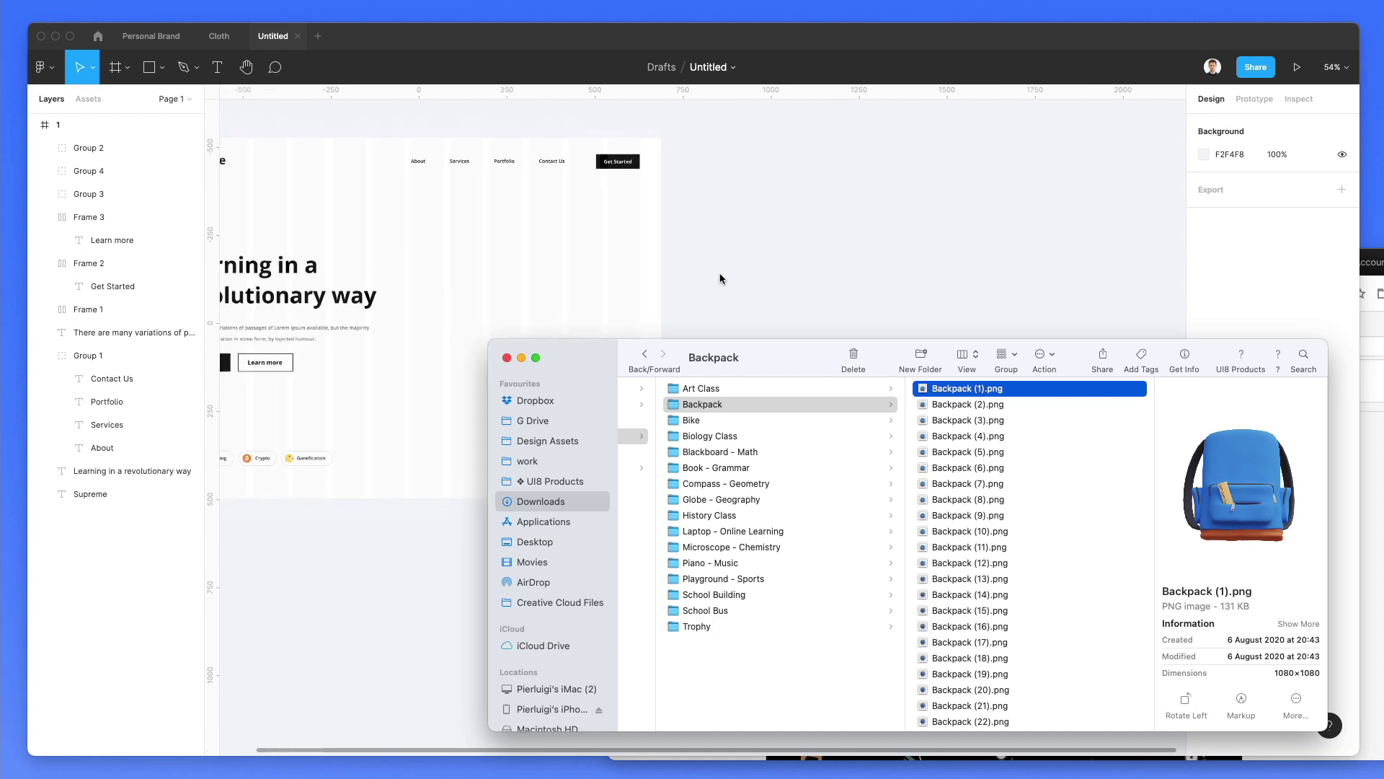
pyautogui.moveTo(734, 350); pyautogui.dragTo(770, 388)
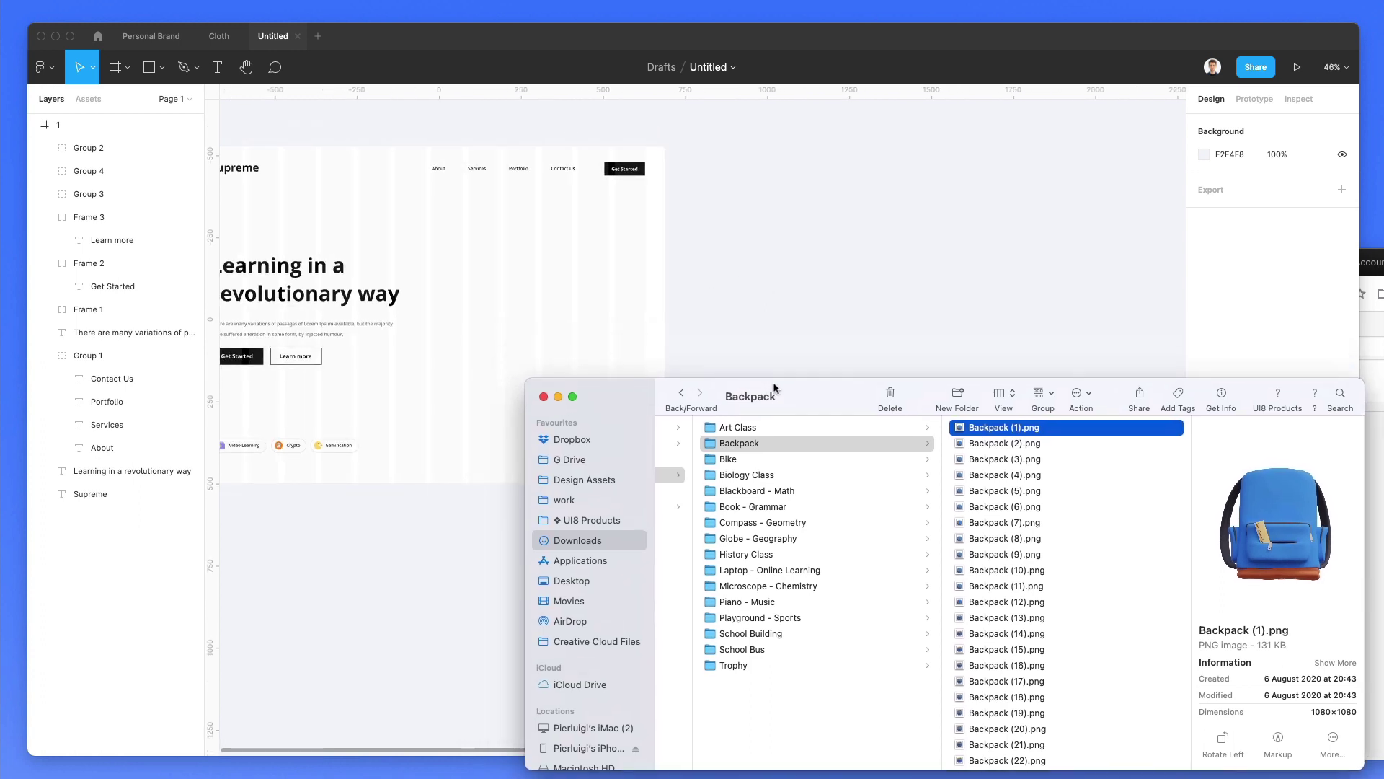
pyautogui.click(784, 442)
pyautogui.click(760, 428)
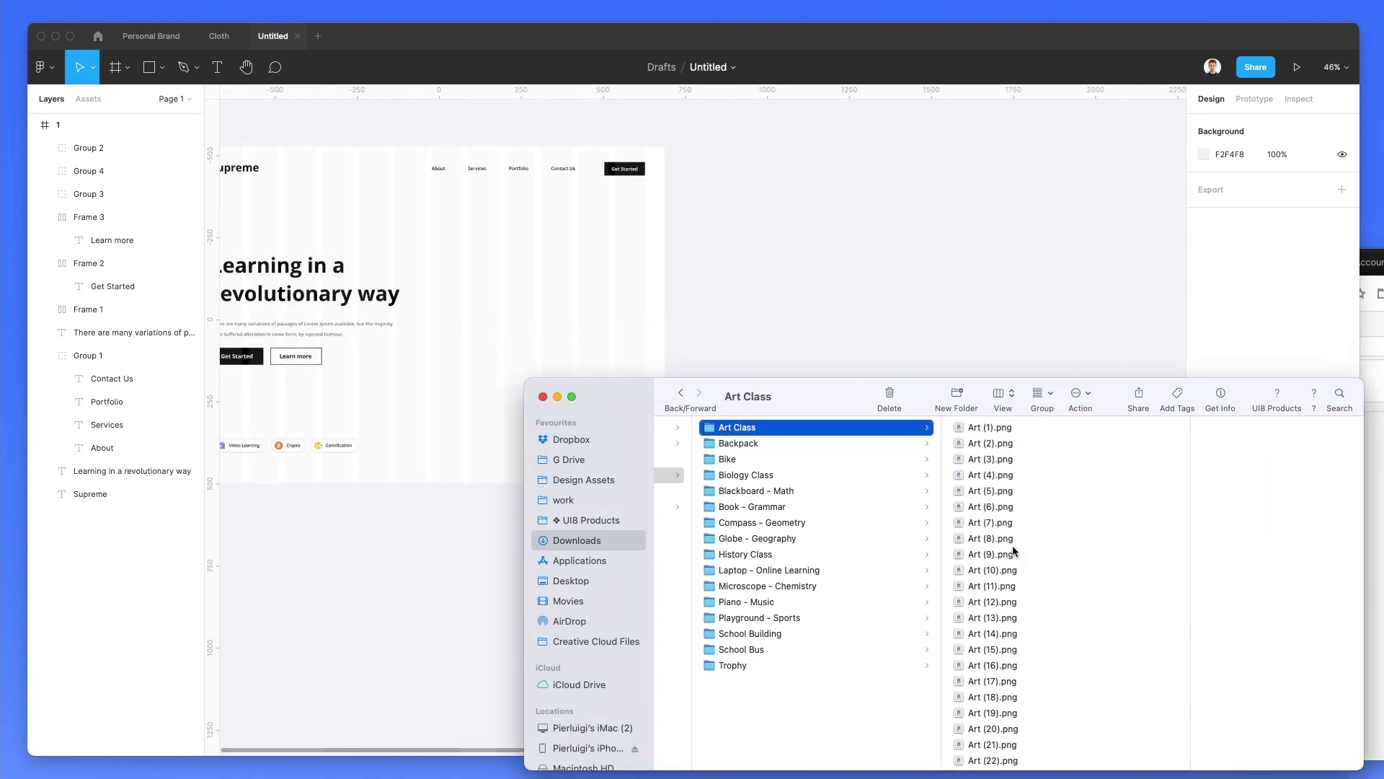
pyautogui.click(1013, 560)
pyautogui.scroll(-1, 1003, 555)
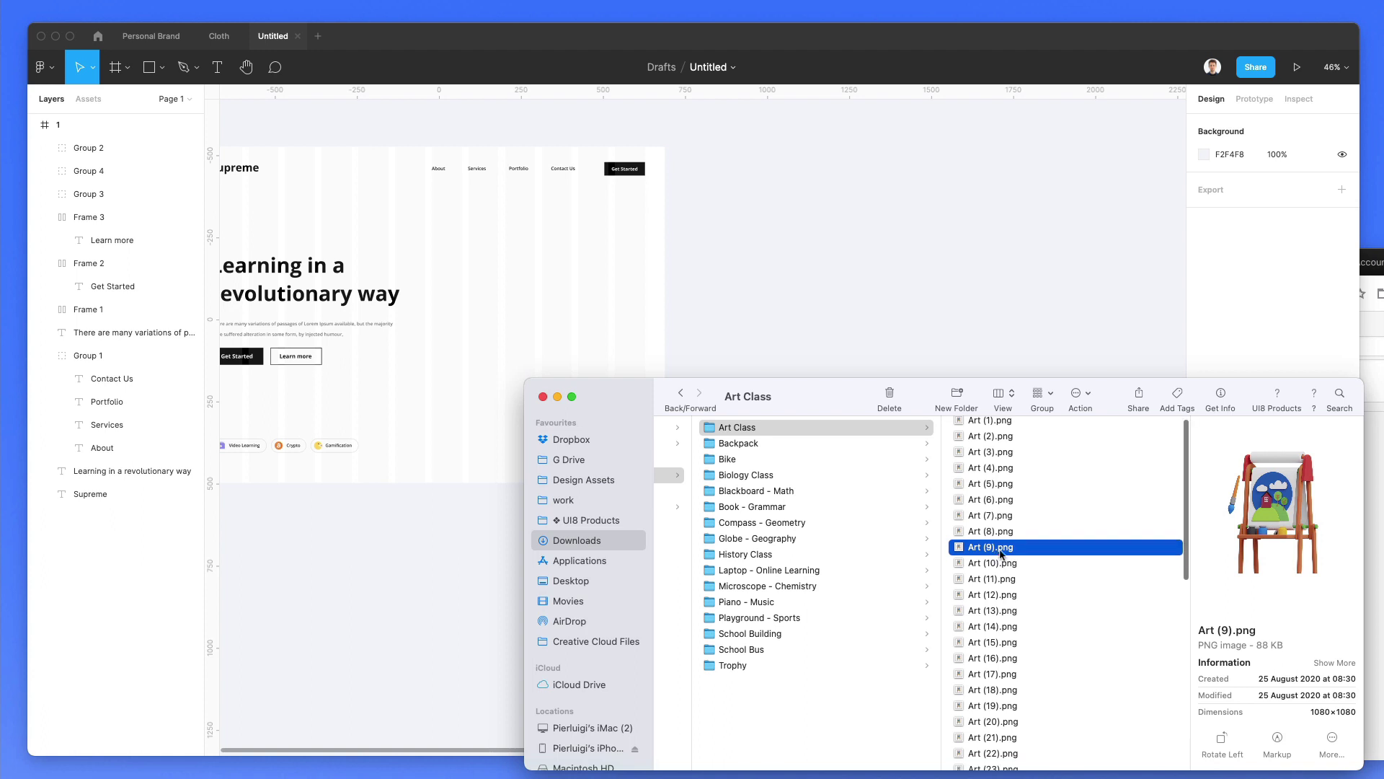
pyautogui.scroll(-2, 1025, 639)
pyautogui.click(1025, 638)
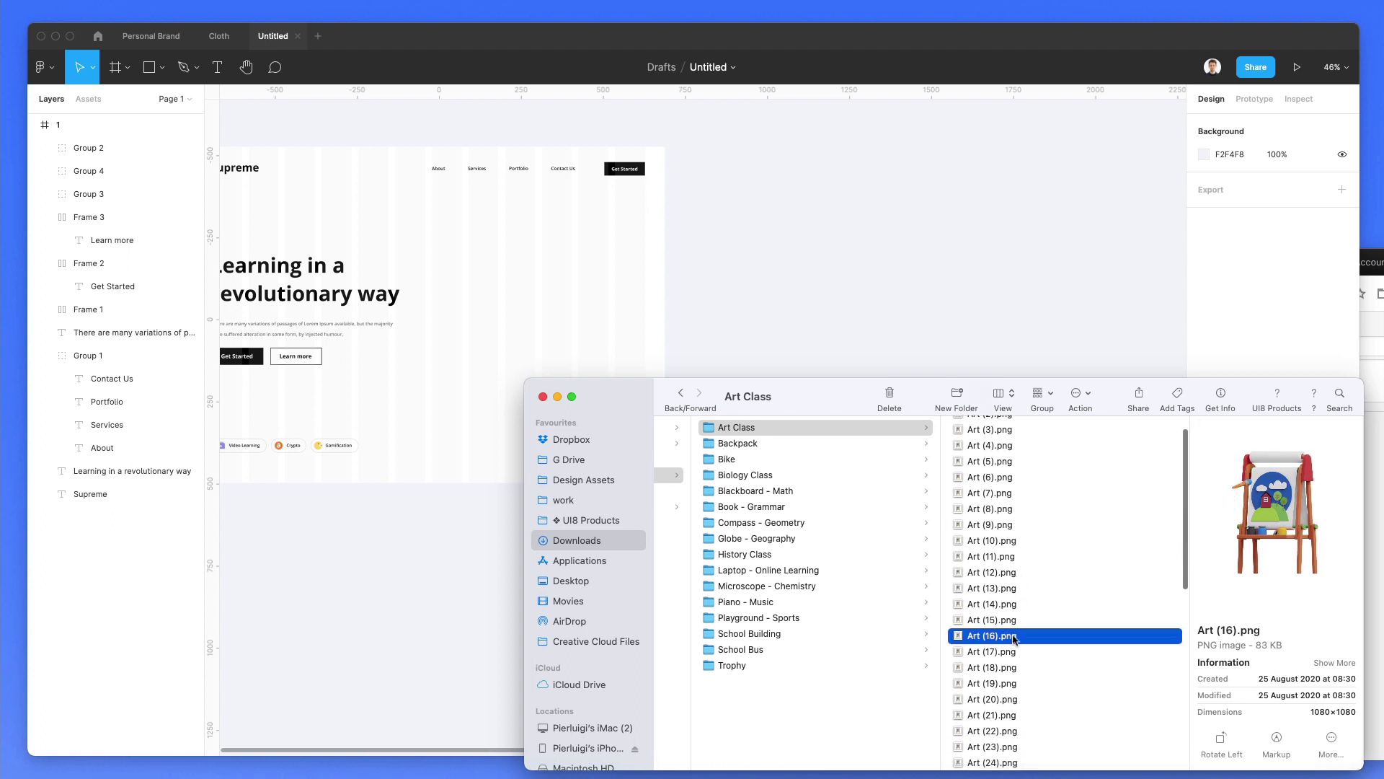
pyautogui.moveTo(1014, 638); pyautogui.dragTo(876, 252)
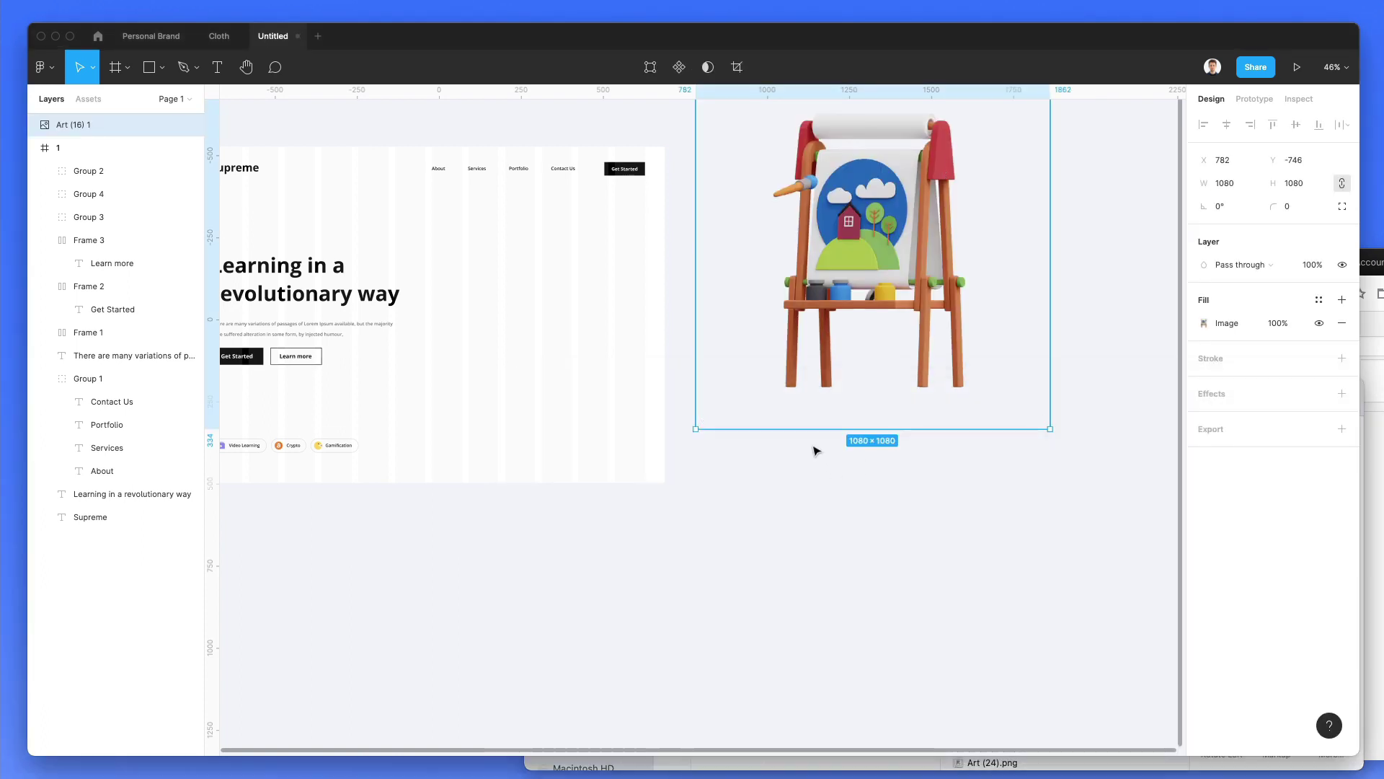
# Place Blackboard (40).png from the Blackboard - Math folder on the canvas beside the easel image
pyautogui.click(1364, 556)
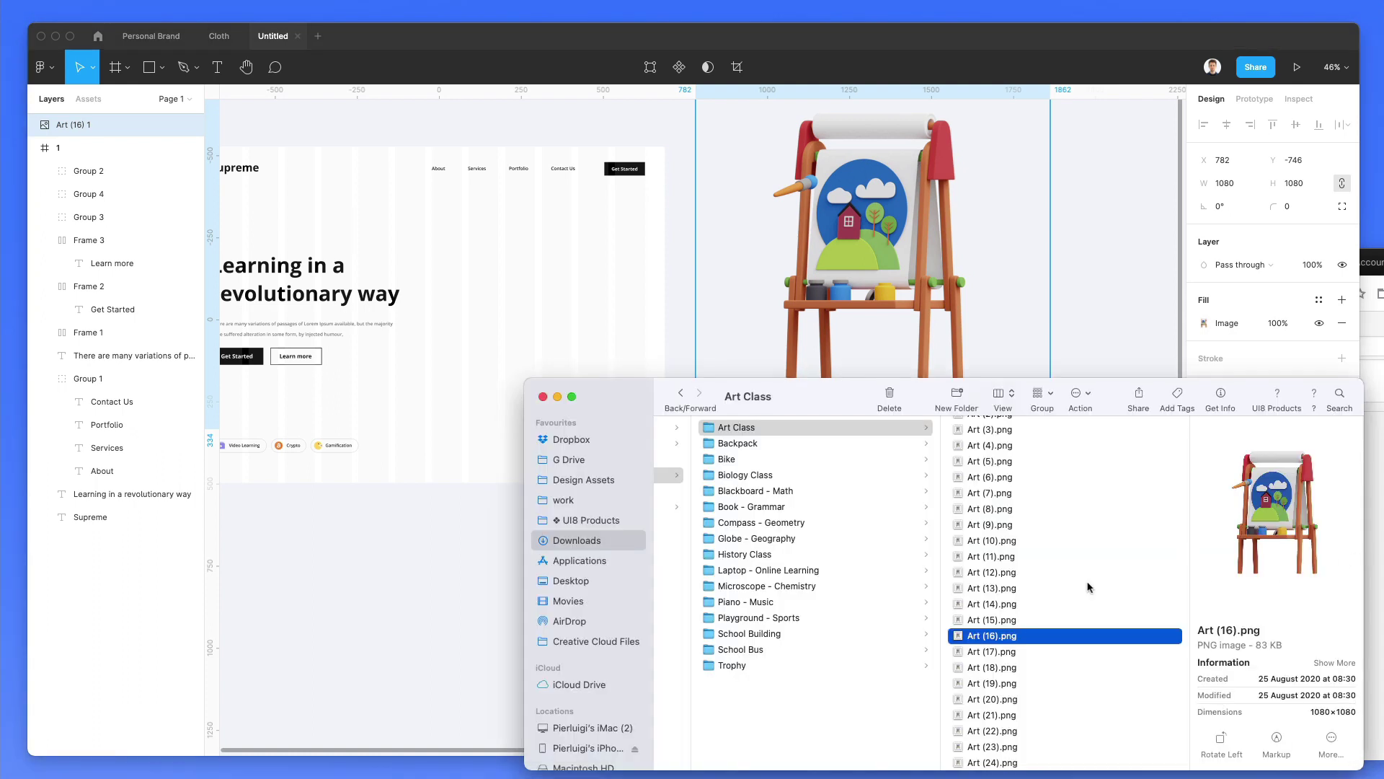
pyautogui.click(821, 491)
pyautogui.press('Right')
pyautogui.press('Down')
pyautogui.press('Down')
pyautogui.press('Down')
pyautogui.press('Down')
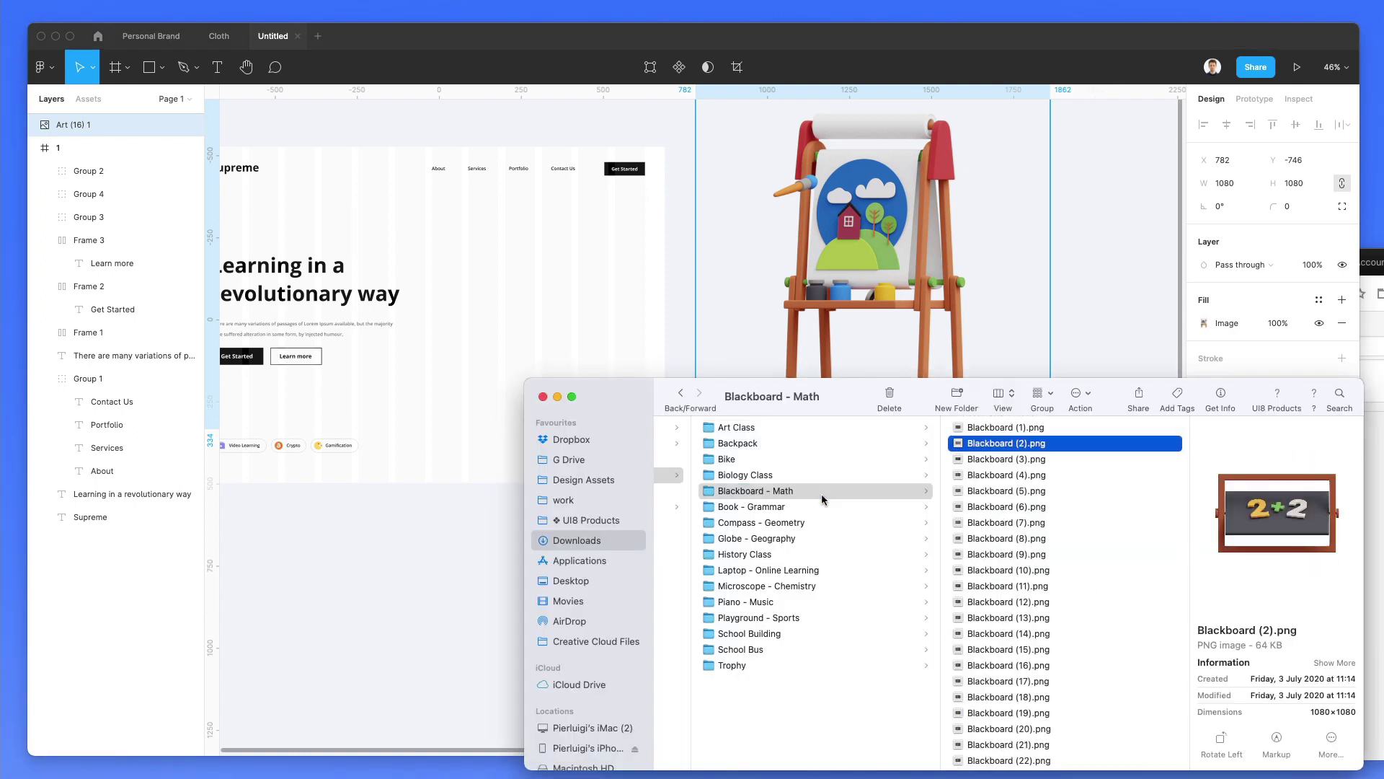
pyautogui.click(1073, 616)
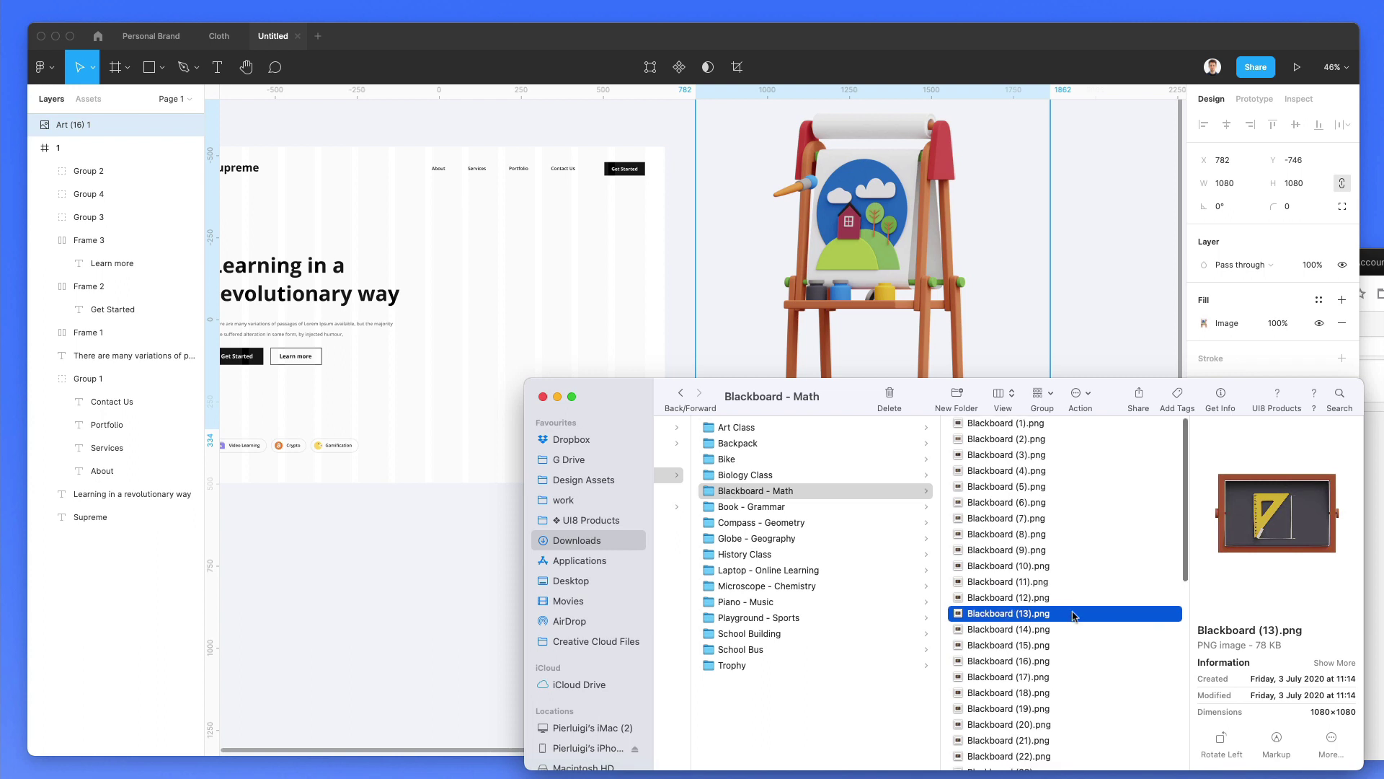
pyautogui.scroll(-10, 1072, 617)
pyautogui.scroll(-3, 1073, 616)
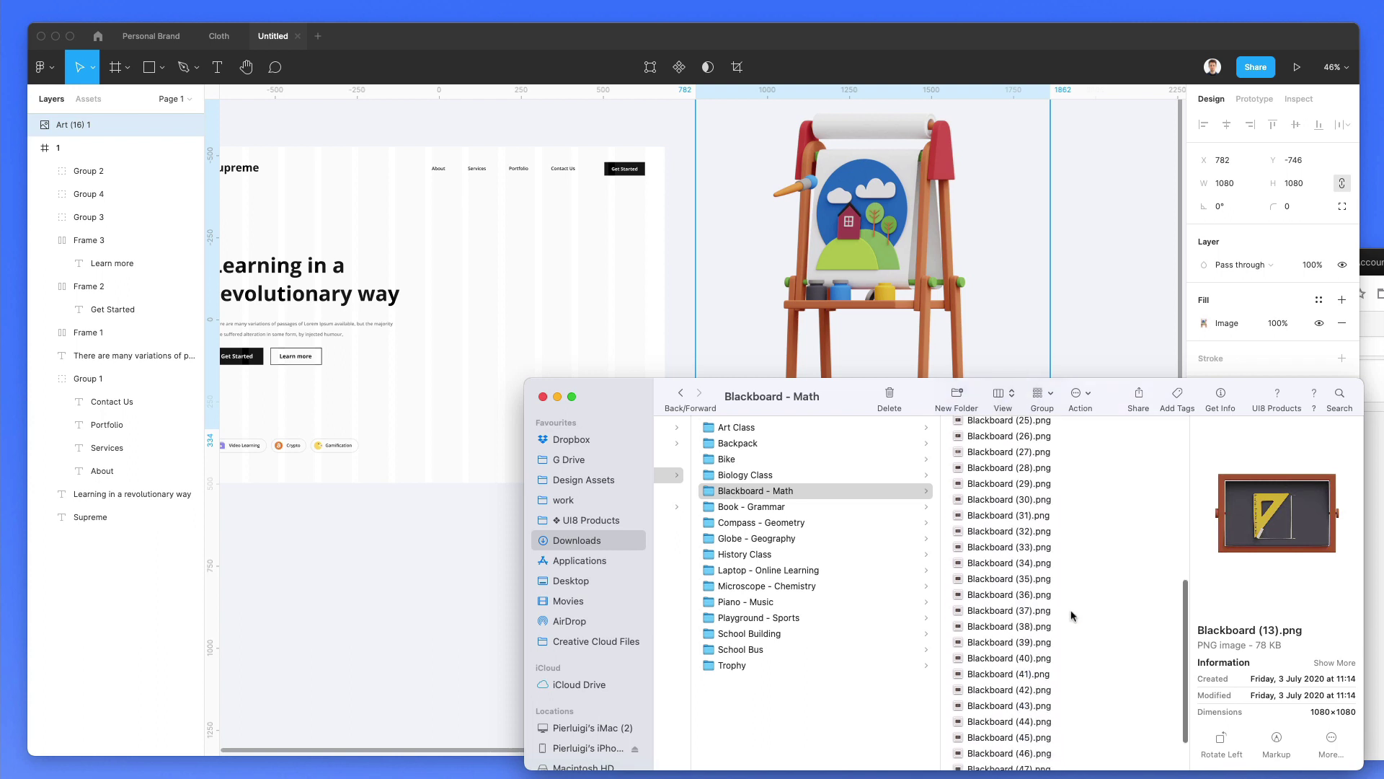
pyautogui.click(1069, 616)
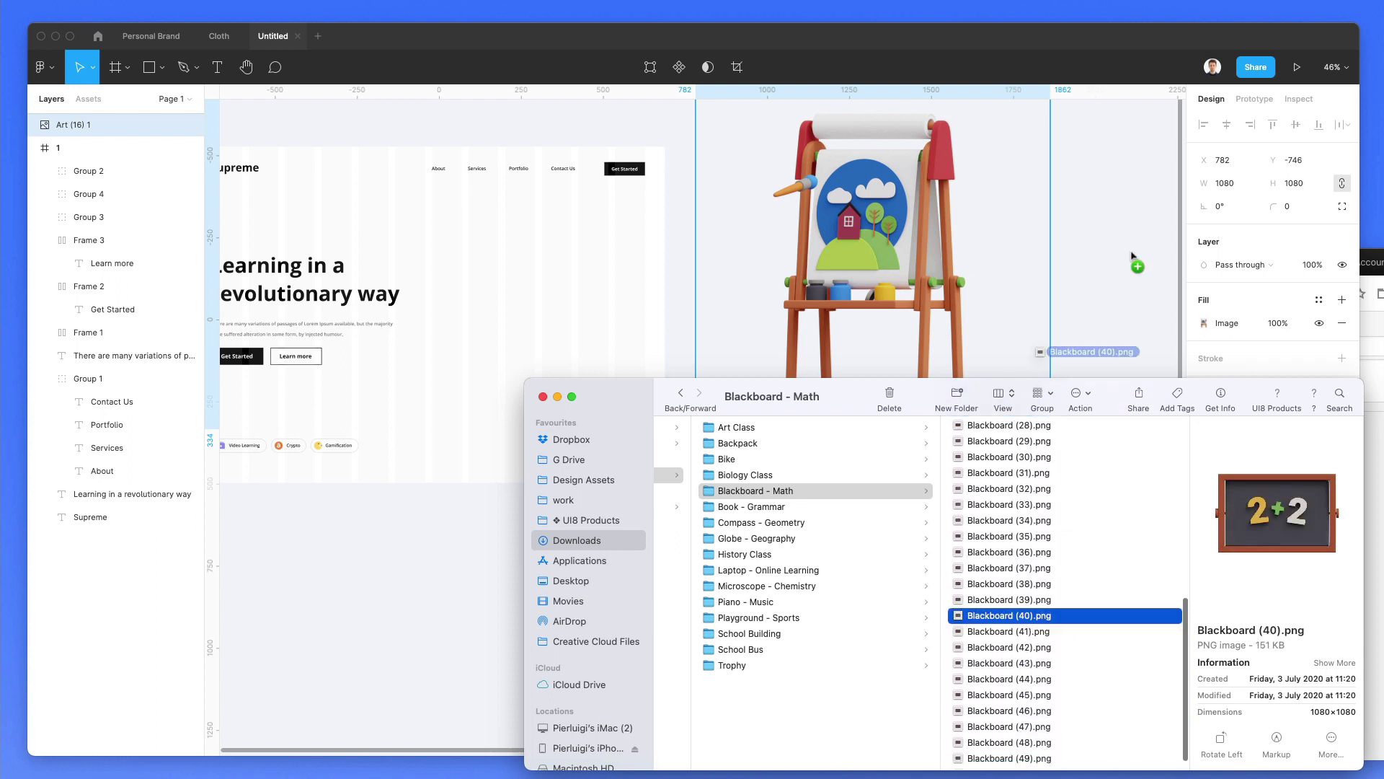
pyautogui.moveTo(1133, 256); pyautogui.dragTo(1134, 227)
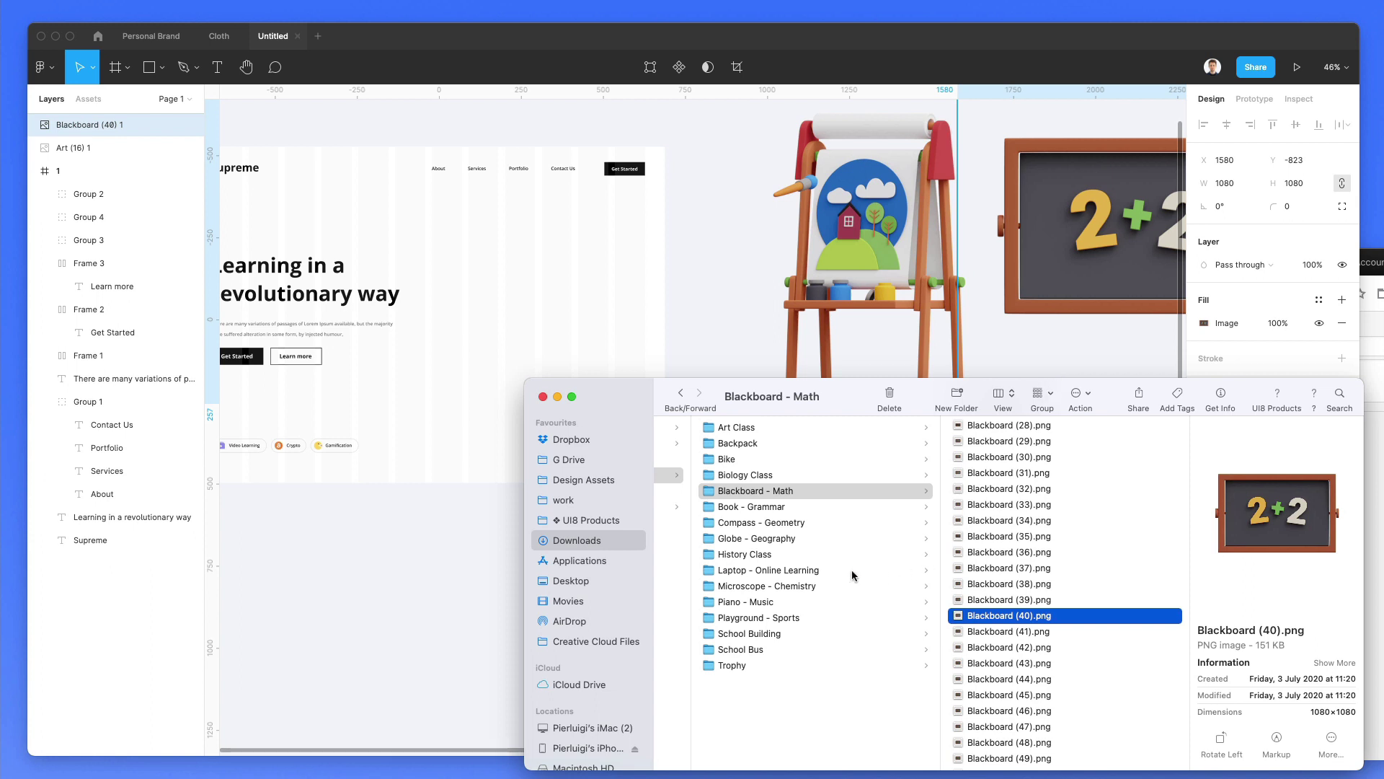
# Place Globe (8).png from the Globe - Geography folder on the canvas below the easel image
pyautogui.click(791, 537)
pyautogui.click(992, 537)
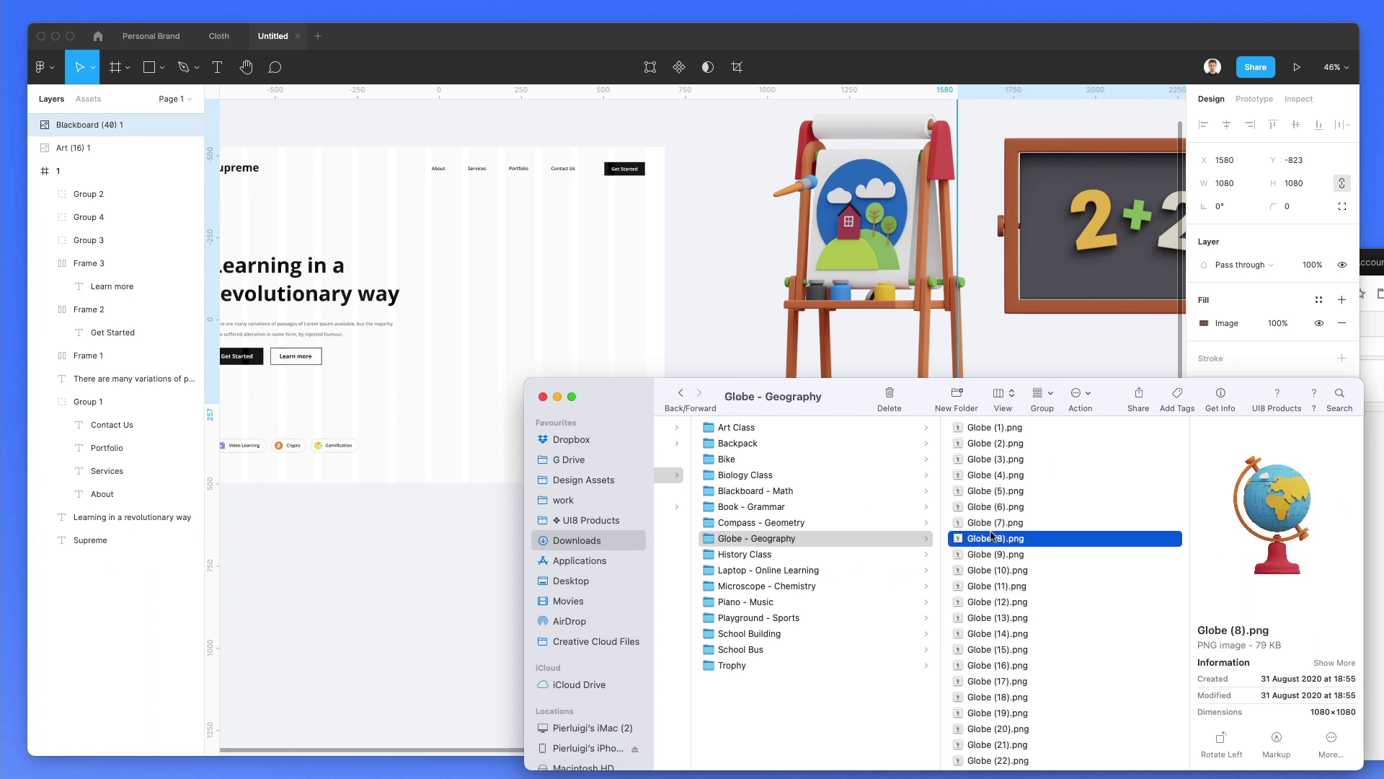
pyautogui.scroll(-2, 989, 519)
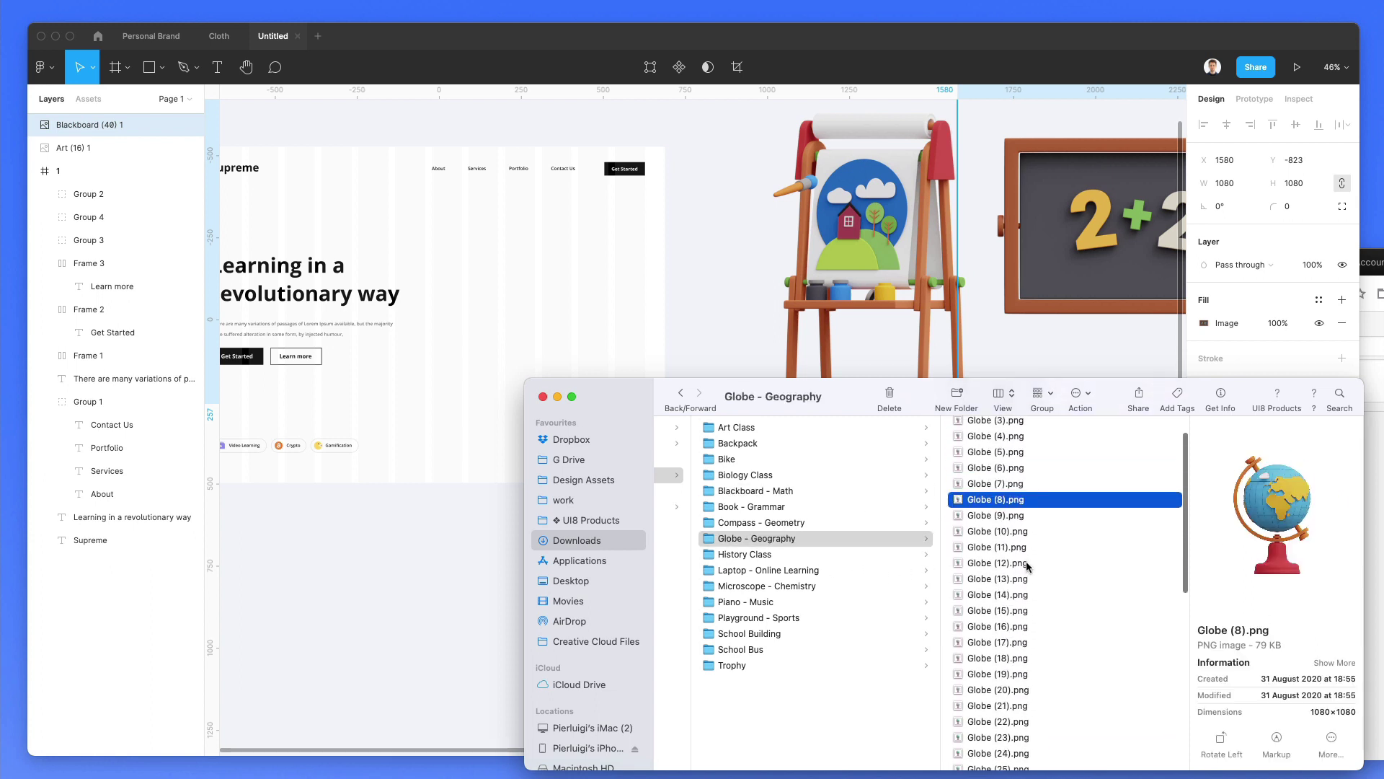
pyautogui.moveTo(988, 515); pyautogui.dragTo(893, 525)
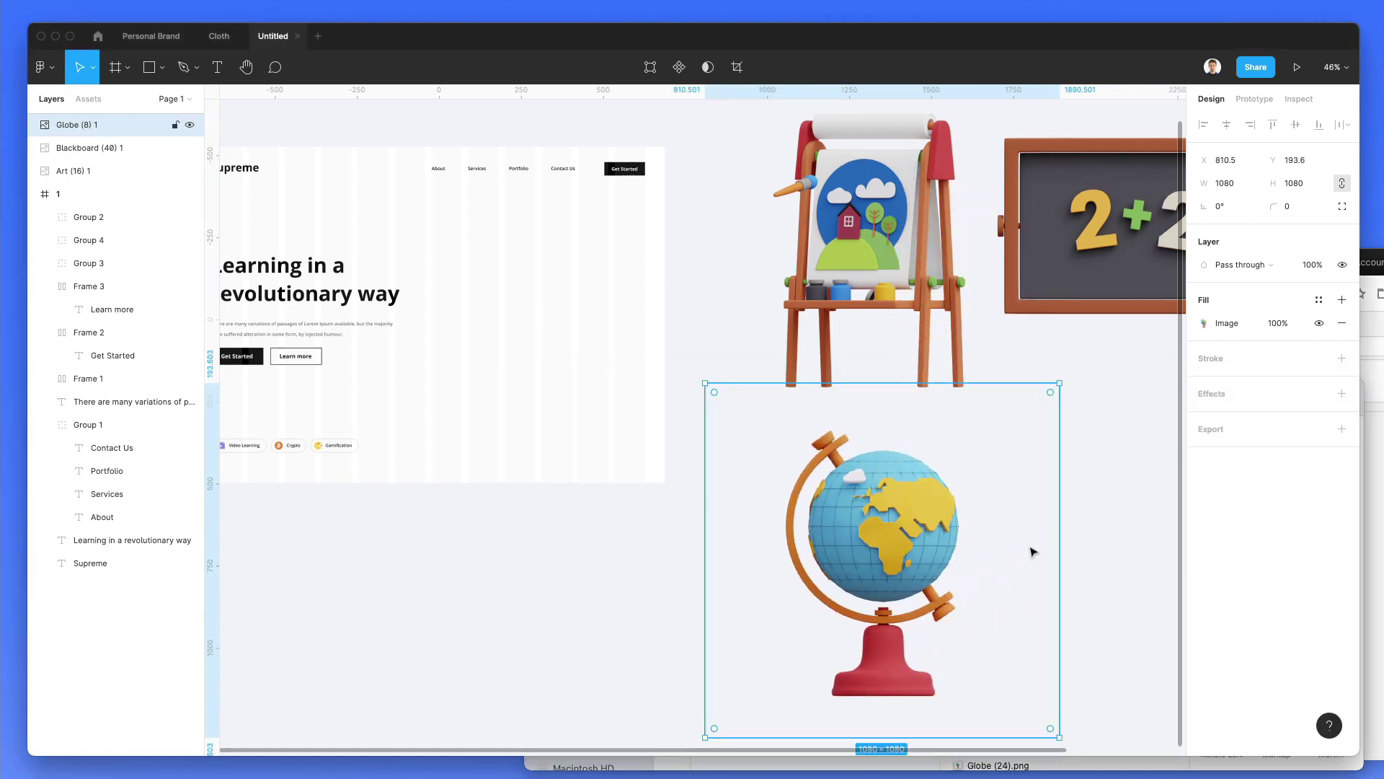
# Preview frames in the Laptop - Online Learning folder, including Laptop (4).png and Laptop (29).png
pyautogui.click(1164, 766)
pyautogui.click(784, 567)
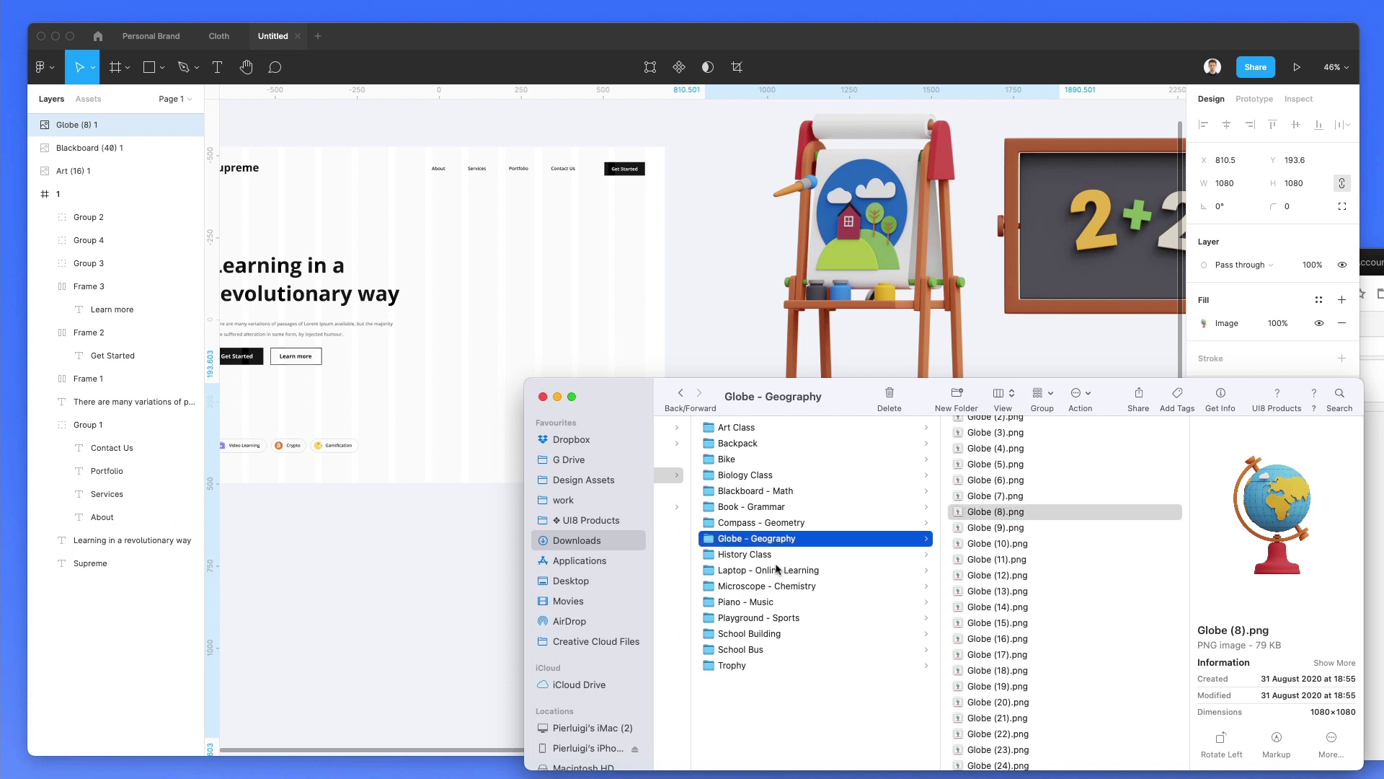
pyautogui.press('Right')
pyautogui.press('Down')
pyautogui.press('Down')
pyautogui.press('Down')
pyautogui.press('Down')
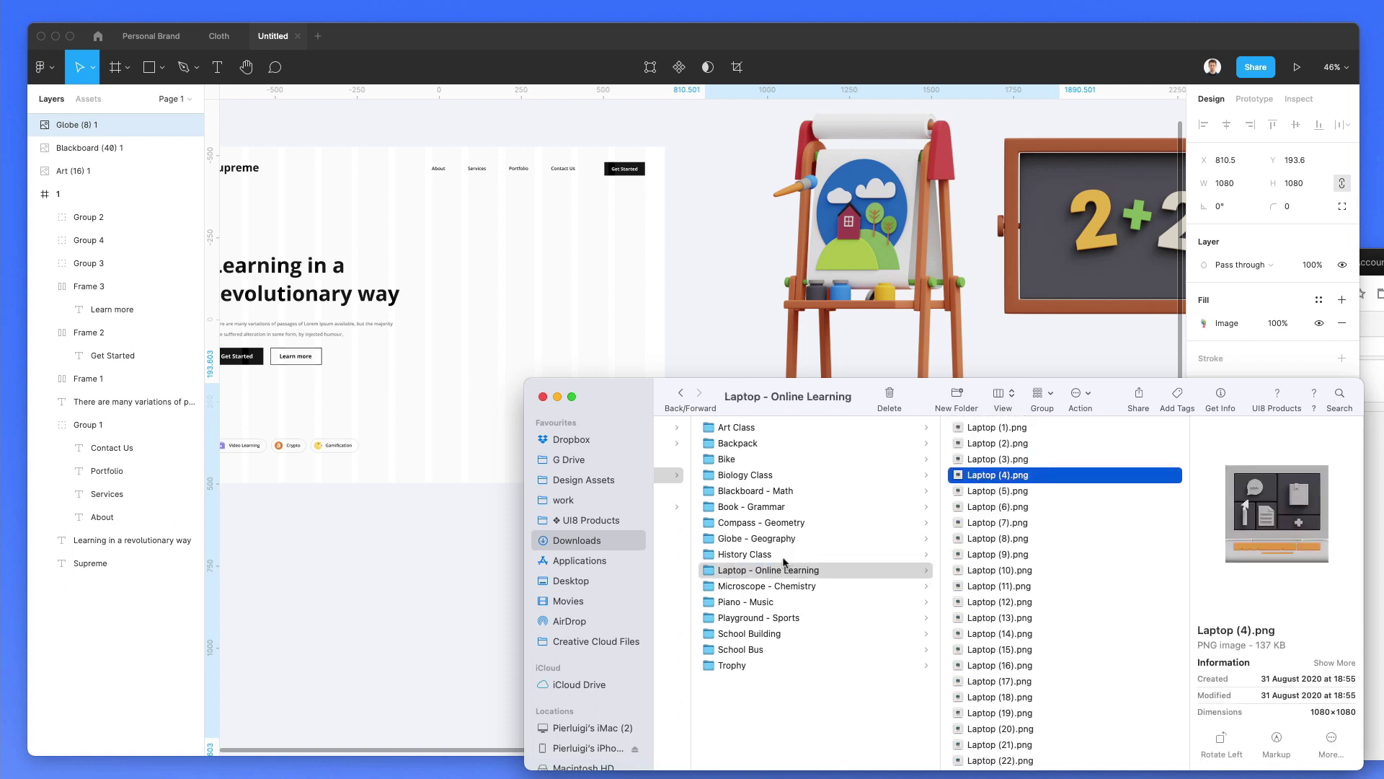
pyautogui.scroll(-4, 992, 591)
pyautogui.scroll(-5, 991, 592)
pyautogui.click(991, 589)
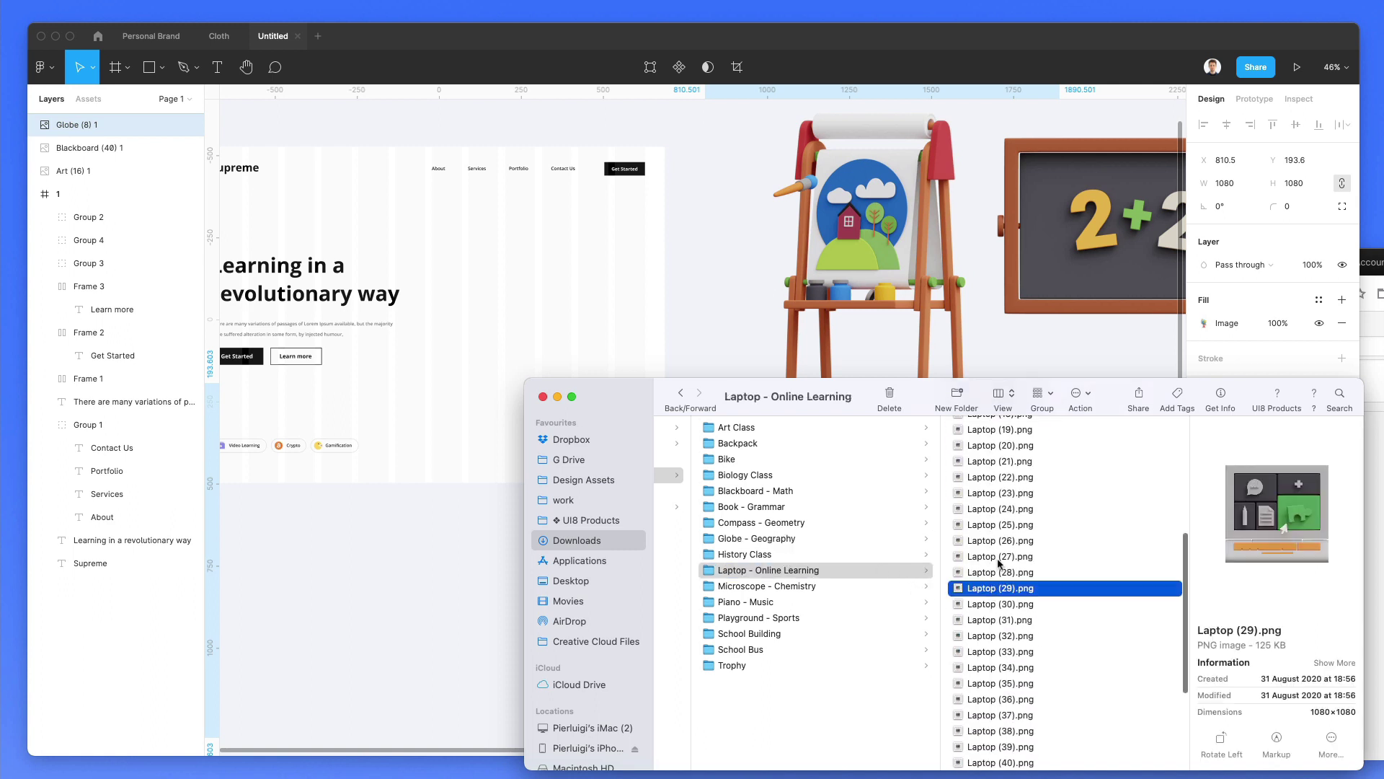
# Place Piano (34).png from the Piano - Music folder on the canvas and move it below the blackboard, beside the globe
pyautogui.click(790, 601)
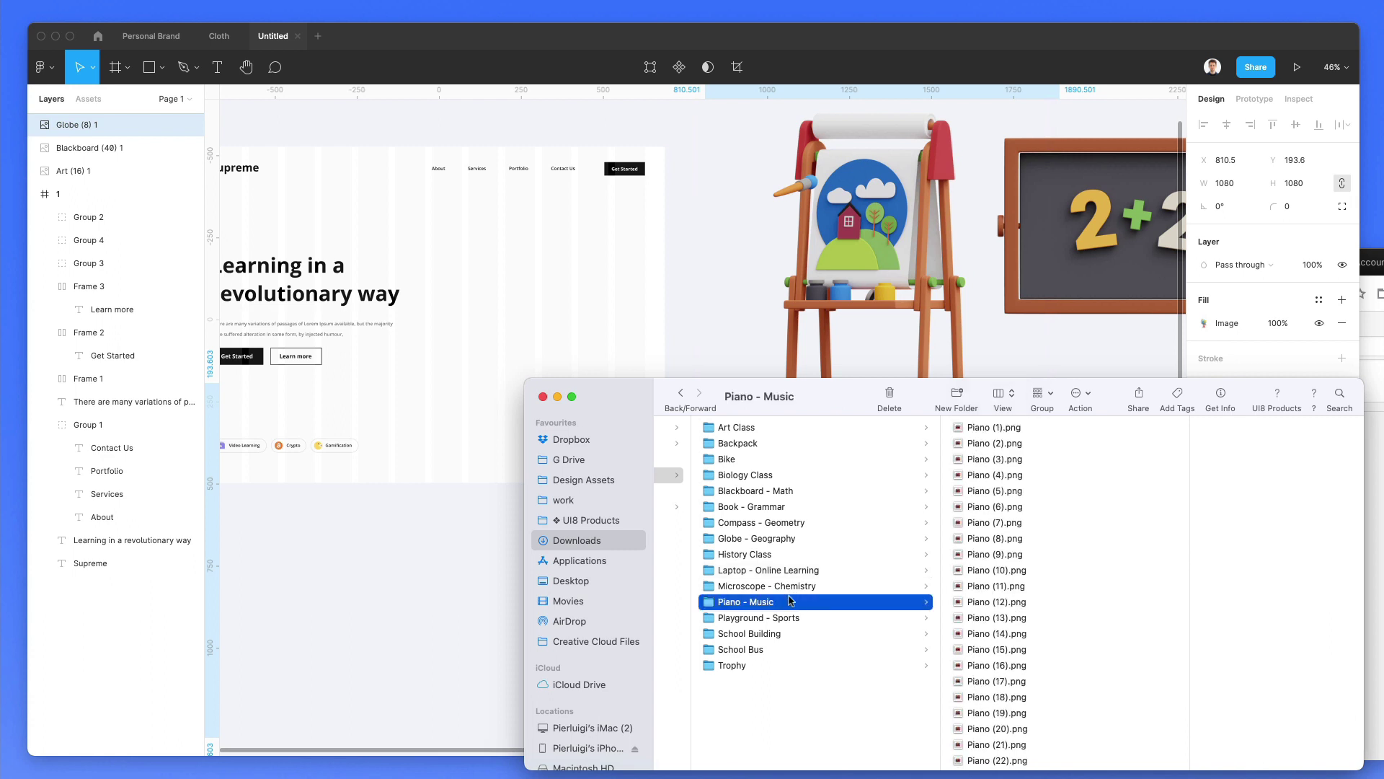
pyautogui.press('Right')
pyautogui.press('Down')
pyautogui.press('Down')
pyautogui.scroll(-10, 1060, 624)
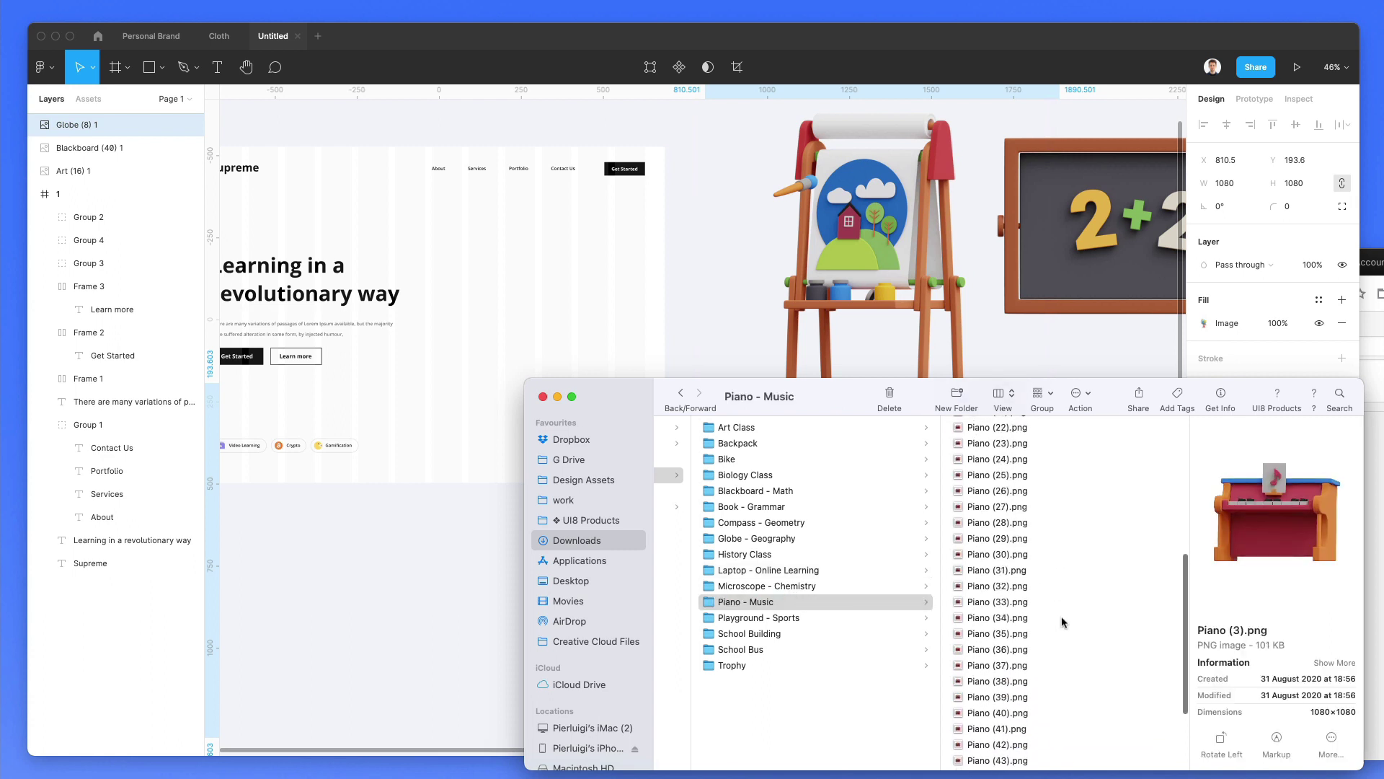
pyautogui.click(1062, 620)
pyautogui.scroll(-4, 1043, 560)
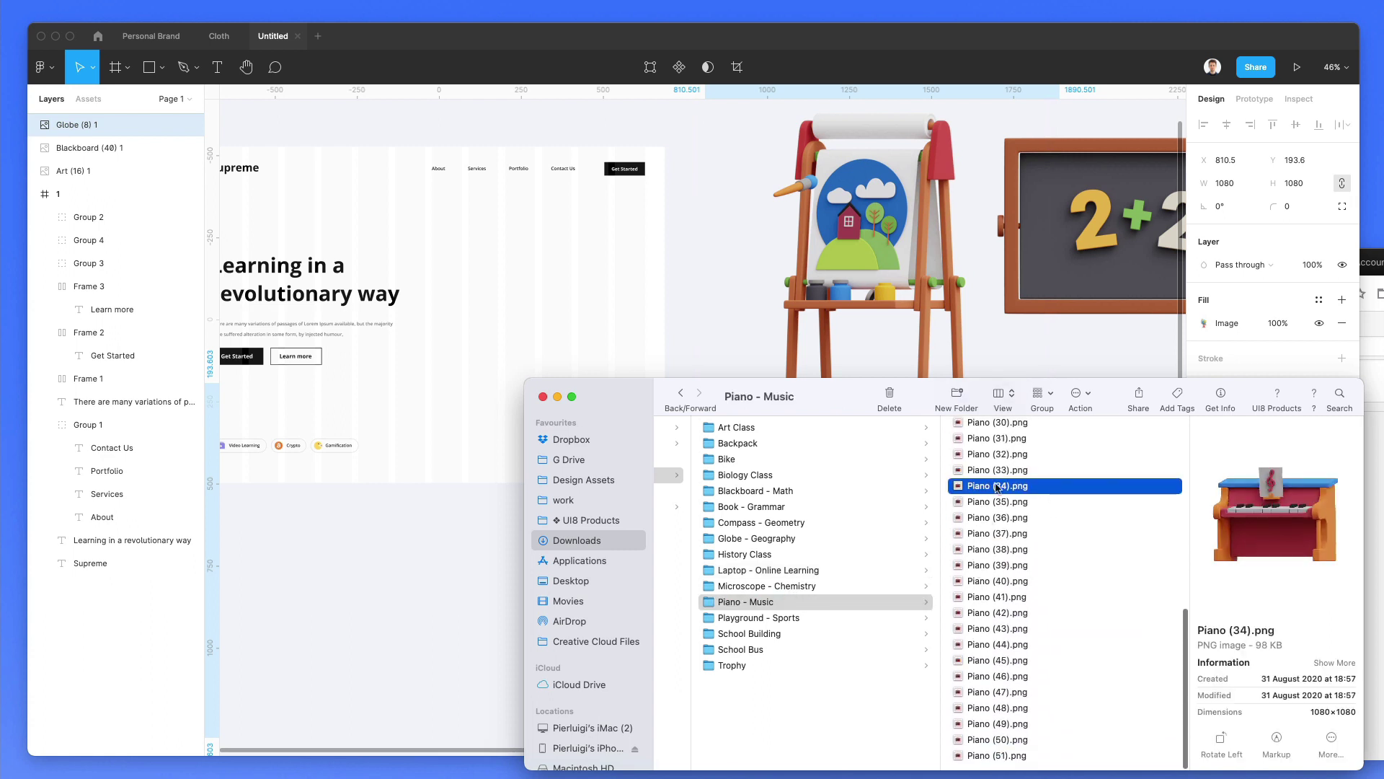
pyautogui.moveTo(1003, 489); pyautogui.dragTo(1103, 360)
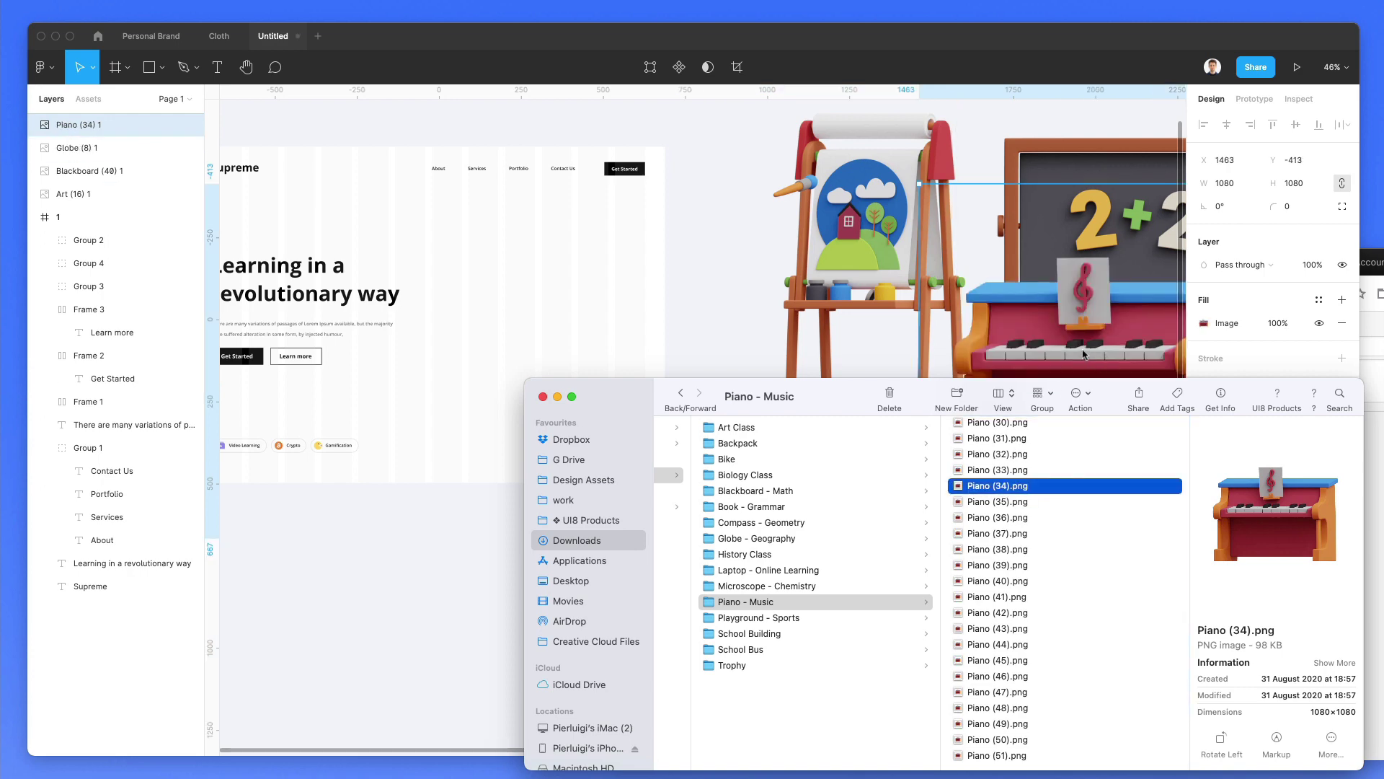
pyautogui.click(1031, 288)
pyautogui.moveTo(1031, 288); pyautogui.dragTo(1111, 483)
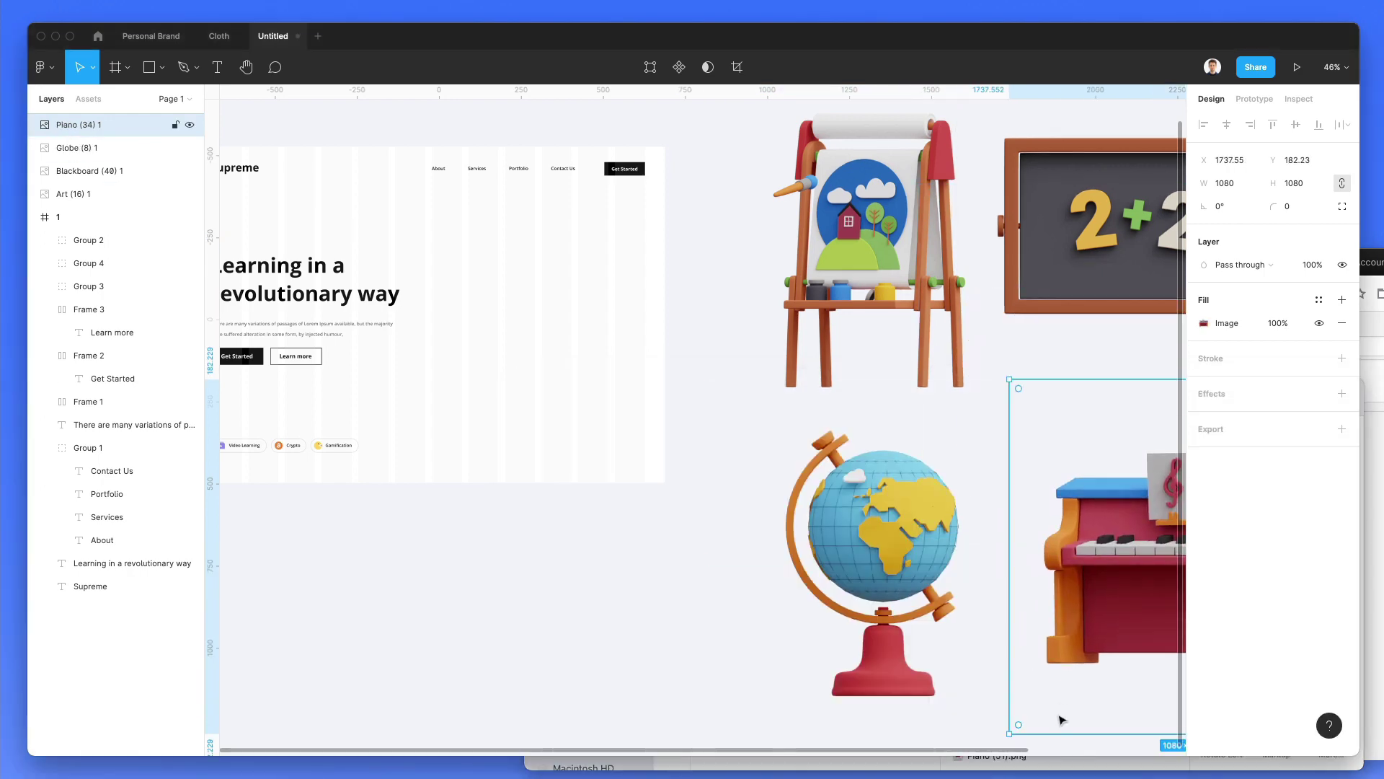
# Place Playground (21).png from the Playground - Sports folder on the canvas below the landing page frame
pyautogui.click(1054, 763)
pyautogui.click(793, 619)
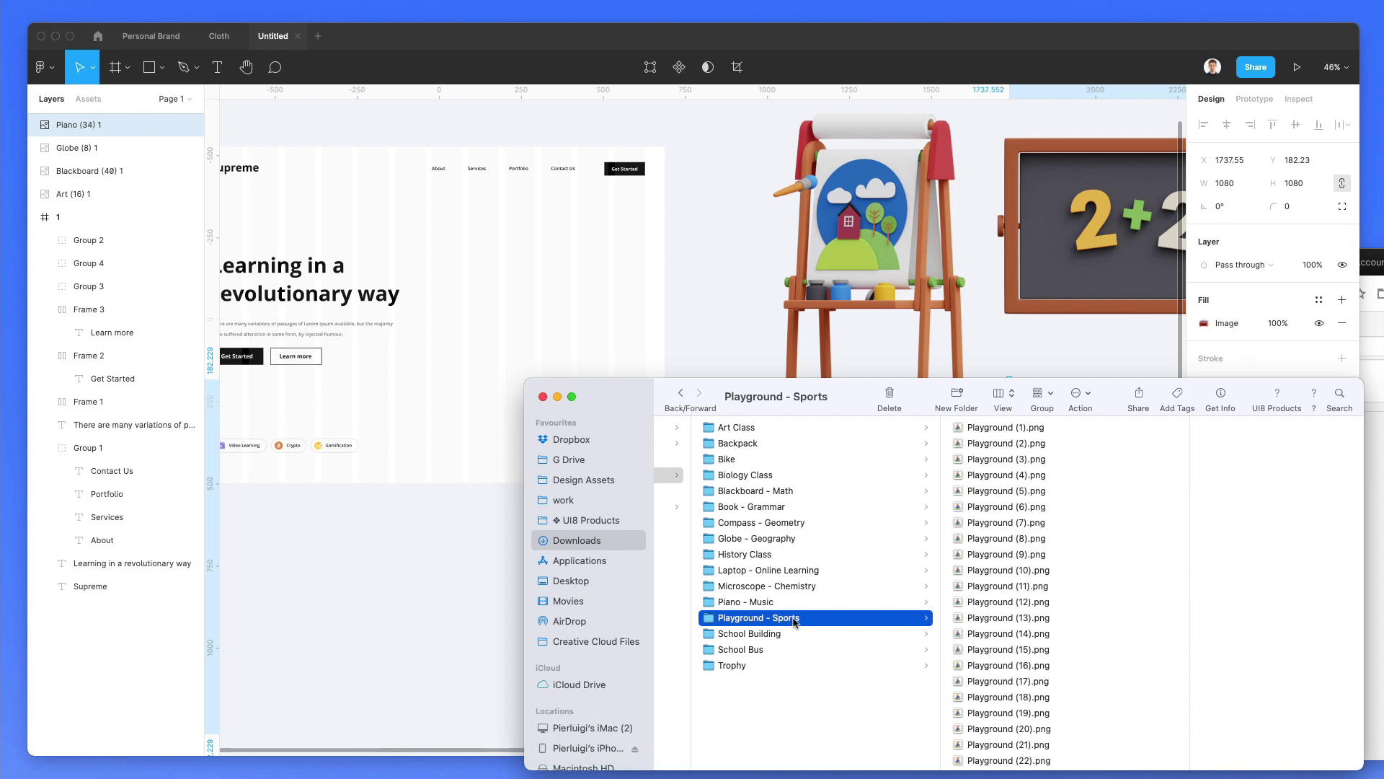
pyautogui.press('Right')
pyautogui.press('Down')
pyautogui.press('Down')
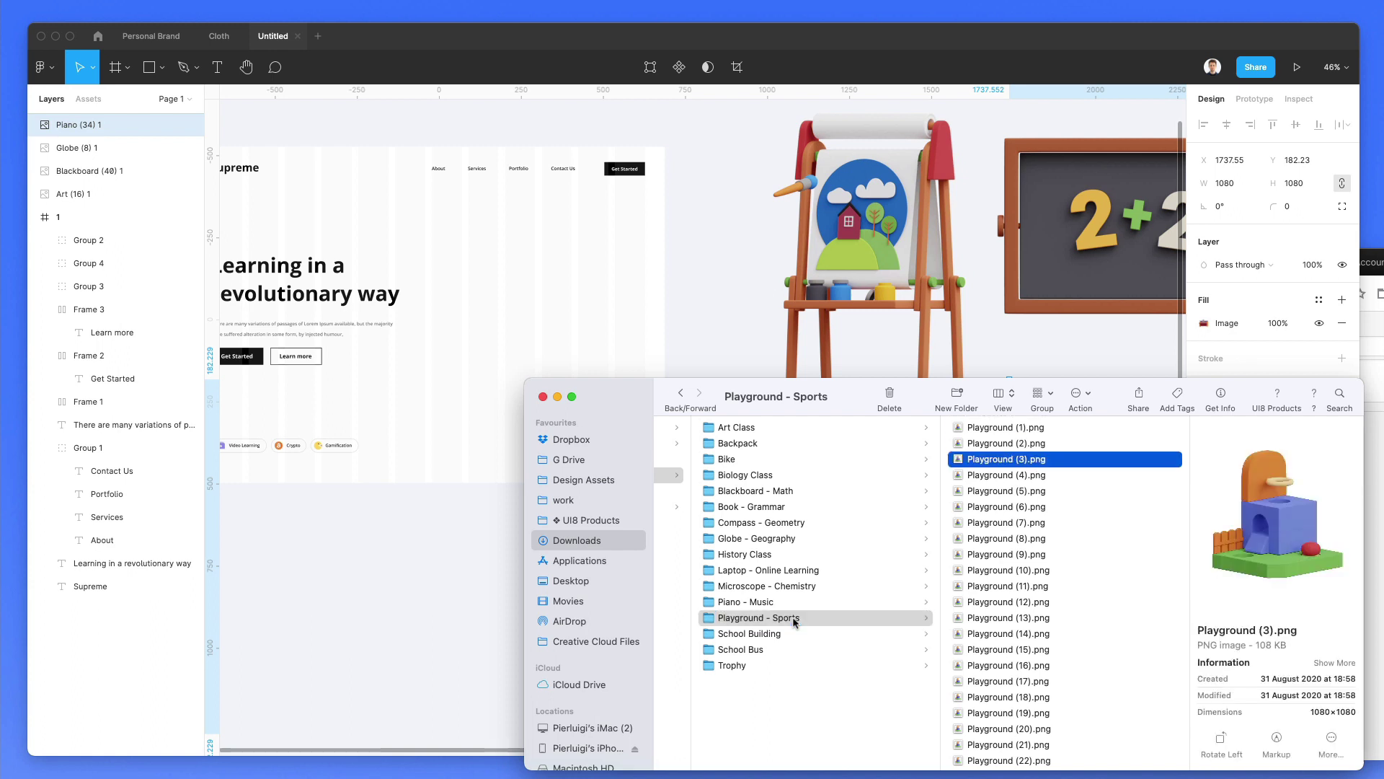
pyautogui.scroll(-3, 1046, 616)
pyautogui.click(1046, 618)
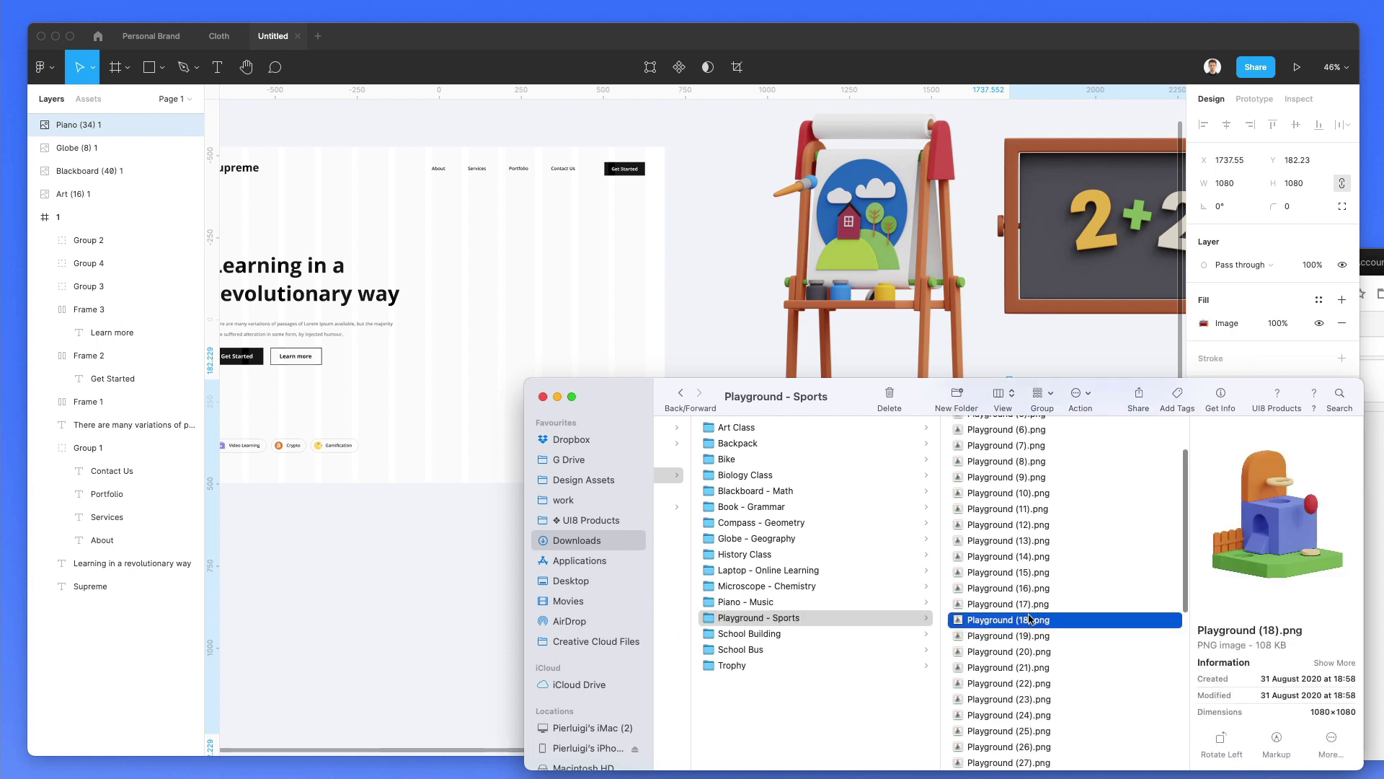
pyautogui.click(1036, 668)
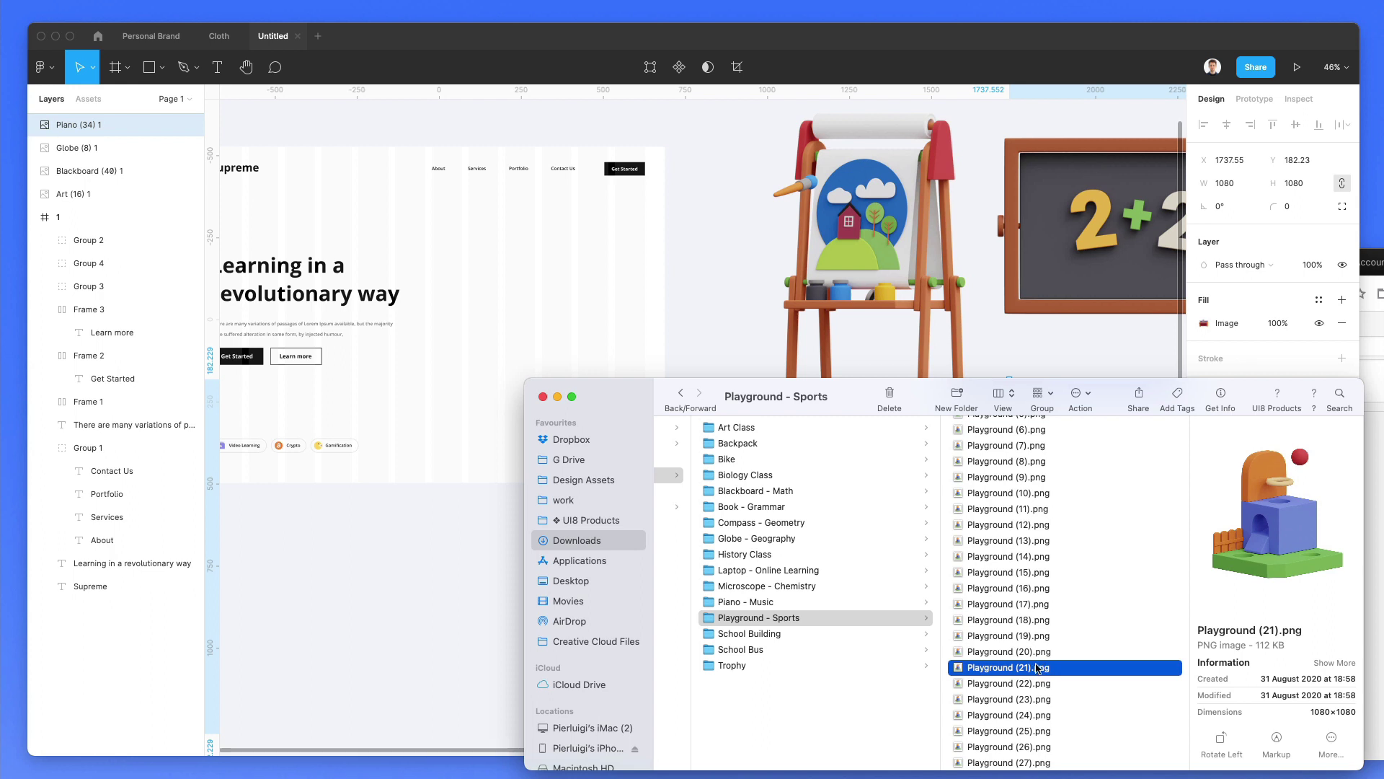
pyautogui.moveTo(1037, 668); pyautogui.dragTo(421, 686)
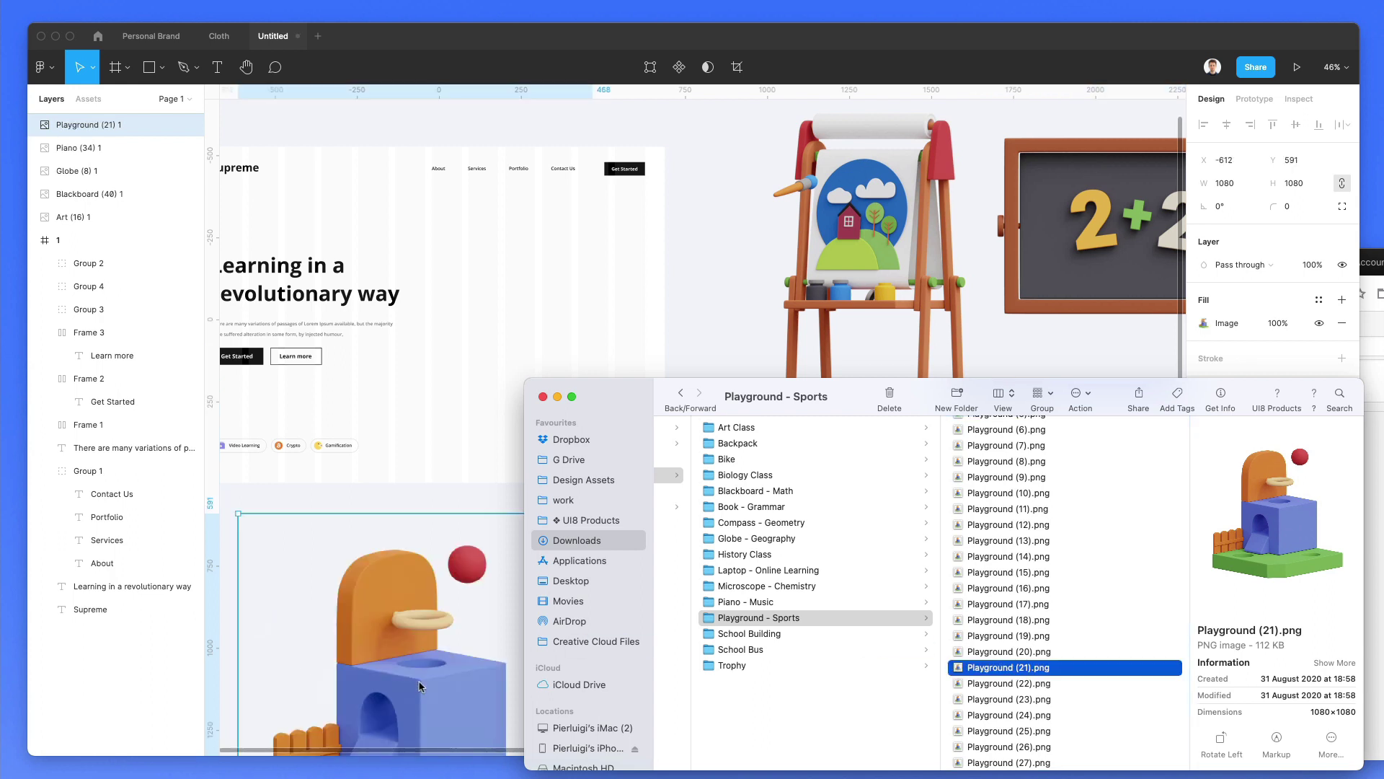
# Preview the School Building folder's images, including School (3).png and School (41).png
pyautogui.click(821, 647)
pyautogui.click(810, 637)
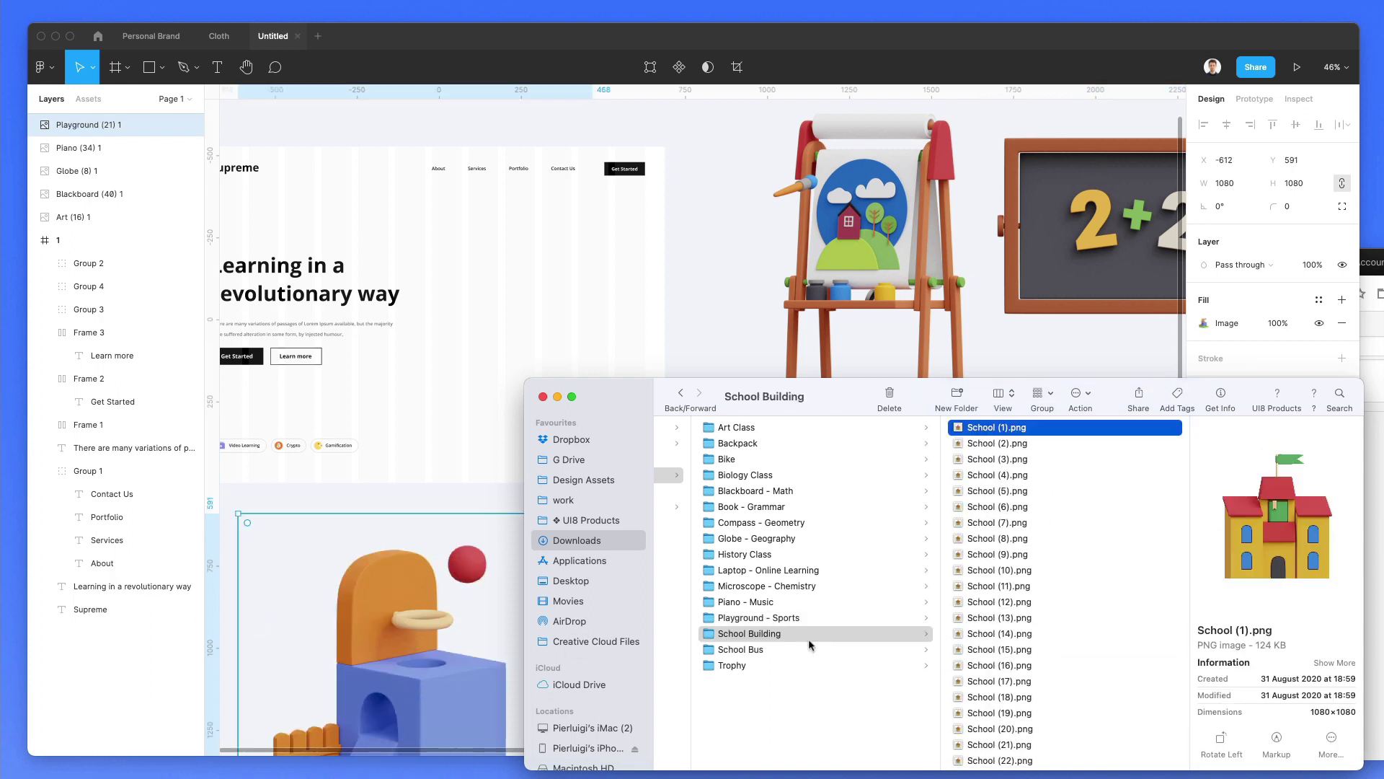
pyautogui.press('Down')
pyautogui.press('Down')
pyautogui.scroll(-10, 1117, 598)
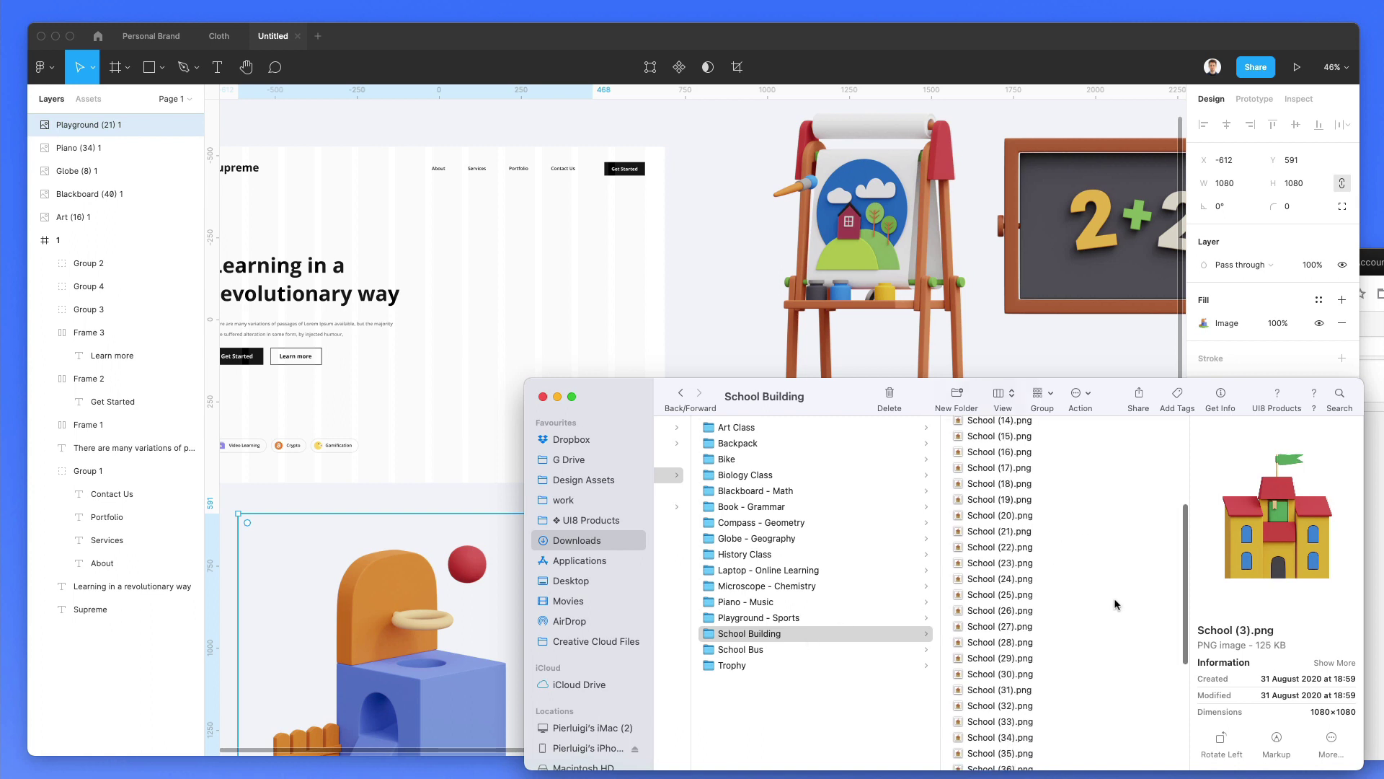
pyautogui.click(1115, 602)
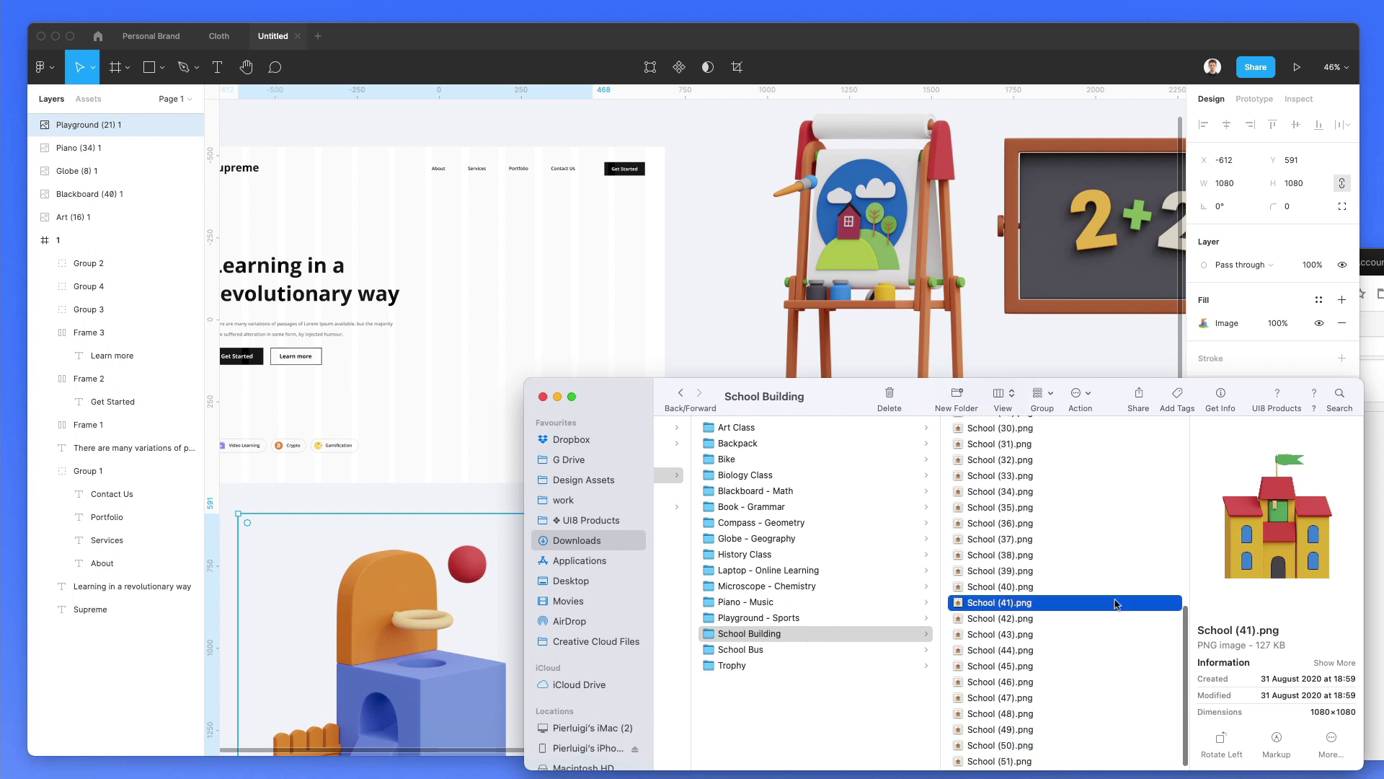
# Place Bus (11).png from the School Bus folder on the canvas and position it above the blackboard image
pyautogui.click(793, 649)
pyautogui.click(1029, 586)
pyautogui.scroll(-10, 1030, 591)
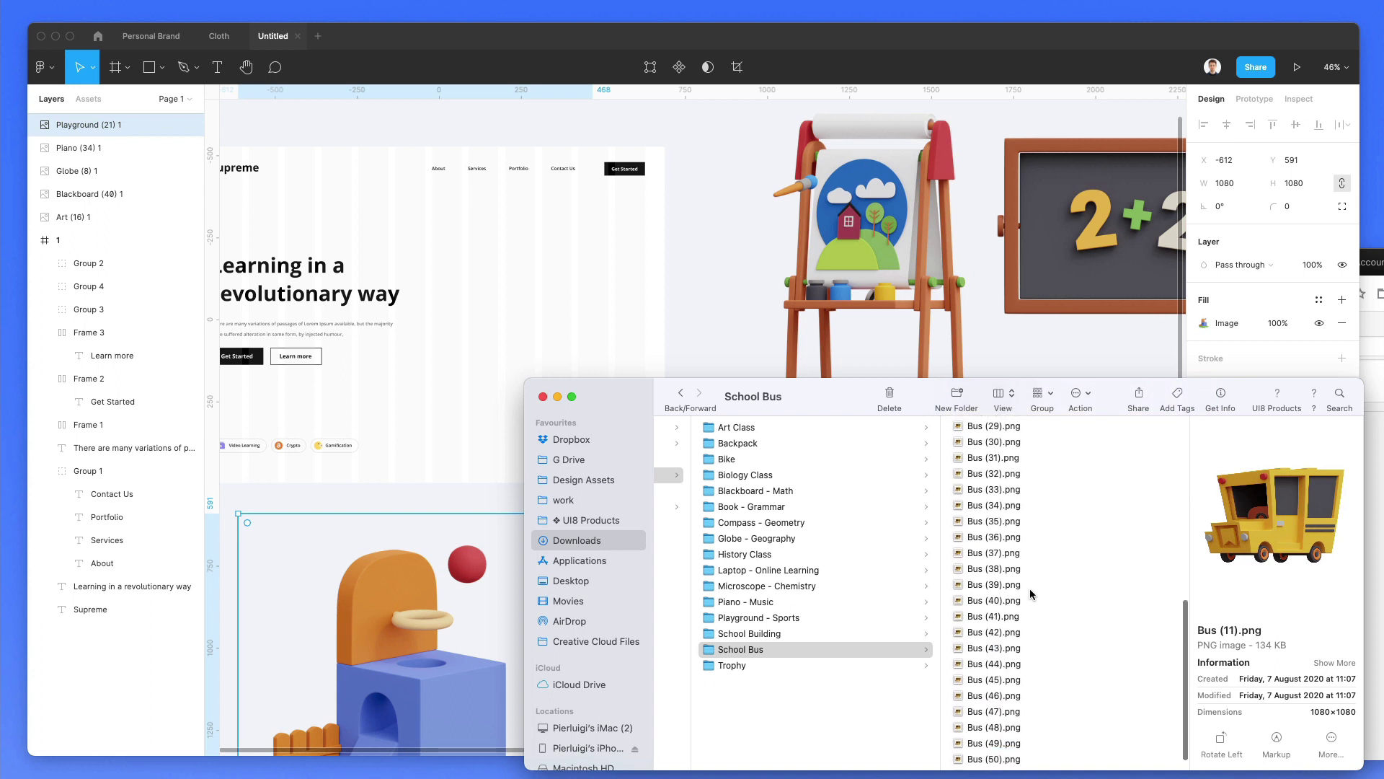
pyautogui.scroll(10, 1029, 590)
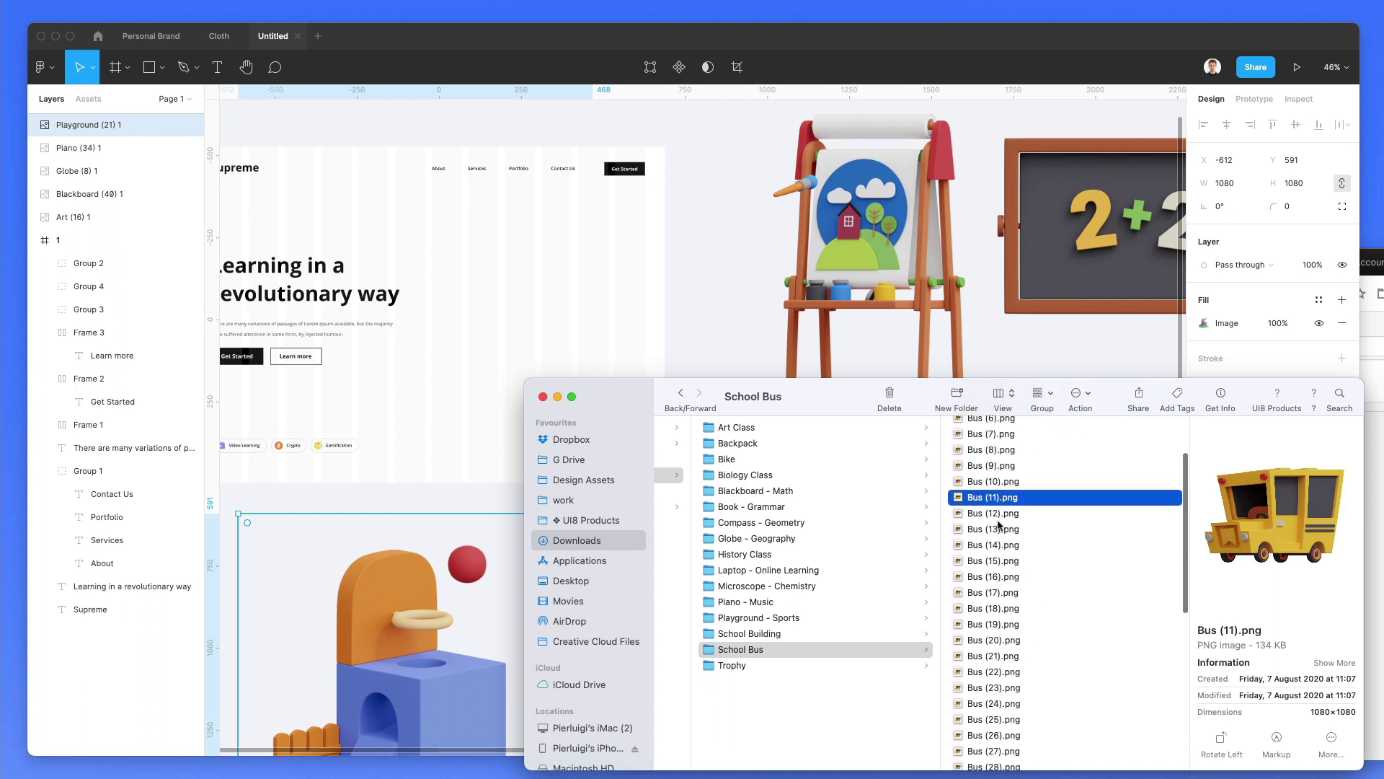
pyautogui.moveTo(989, 498); pyautogui.dragTo(1020, 122)
pyautogui.scroll(-5, 1019, 122)
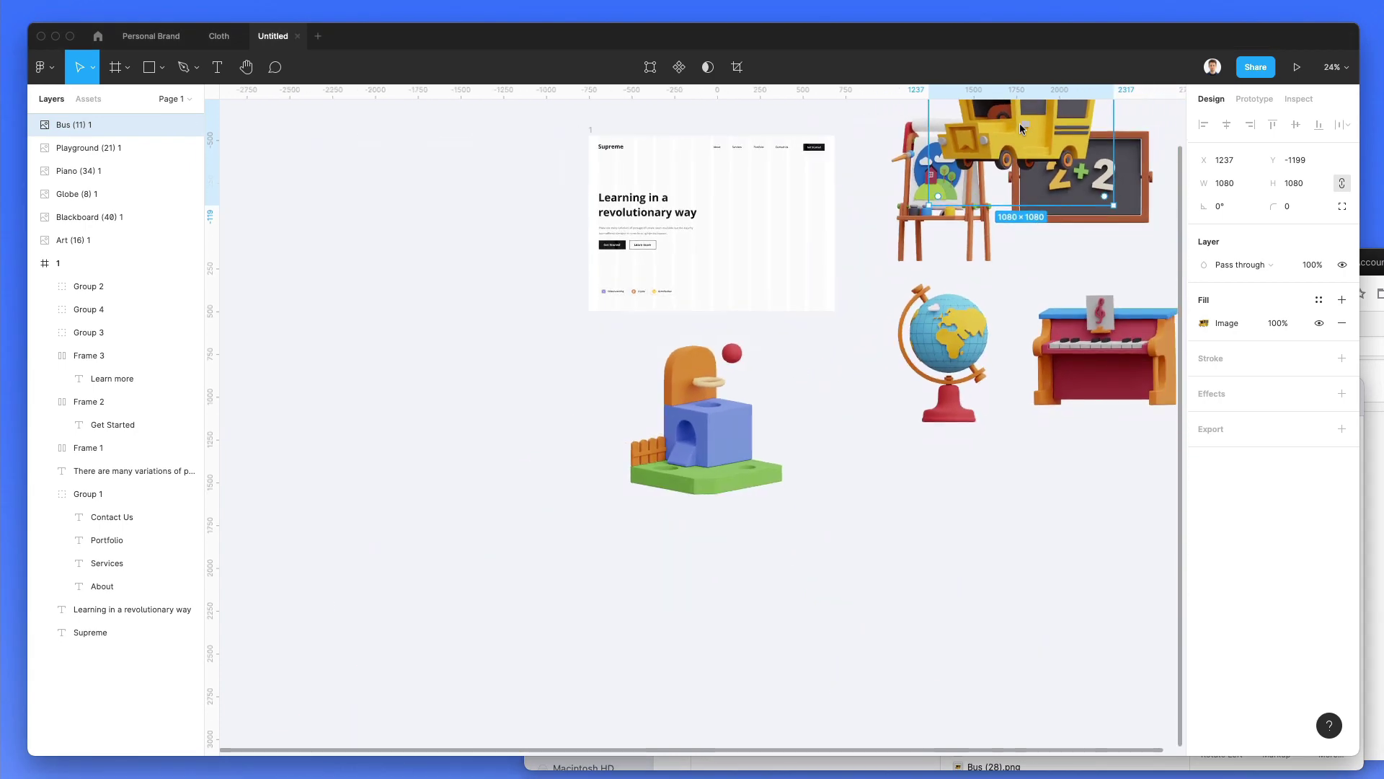
pyautogui.moveTo(1052, 189); pyautogui.dragTo(1090, 173)
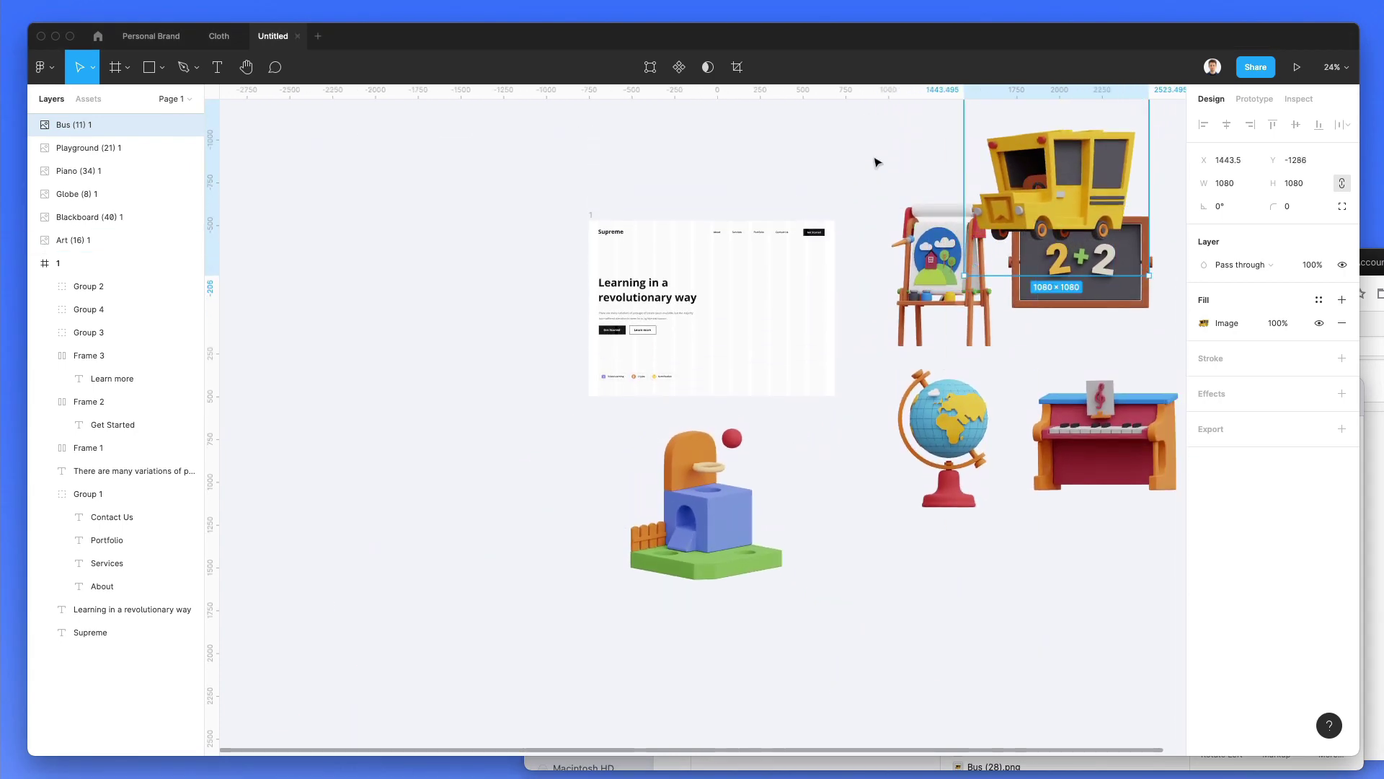
# Move the playground image beneath the right half of the landing page frame
pyautogui.moveTo(871, 151); pyautogui.dragTo(855, 439)
pyautogui.moveTo(853, 382); pyautogui.dragTo(779, 488)
pyautogui.click(664, 192)
pyautogui.scroll(3, 664, 192)
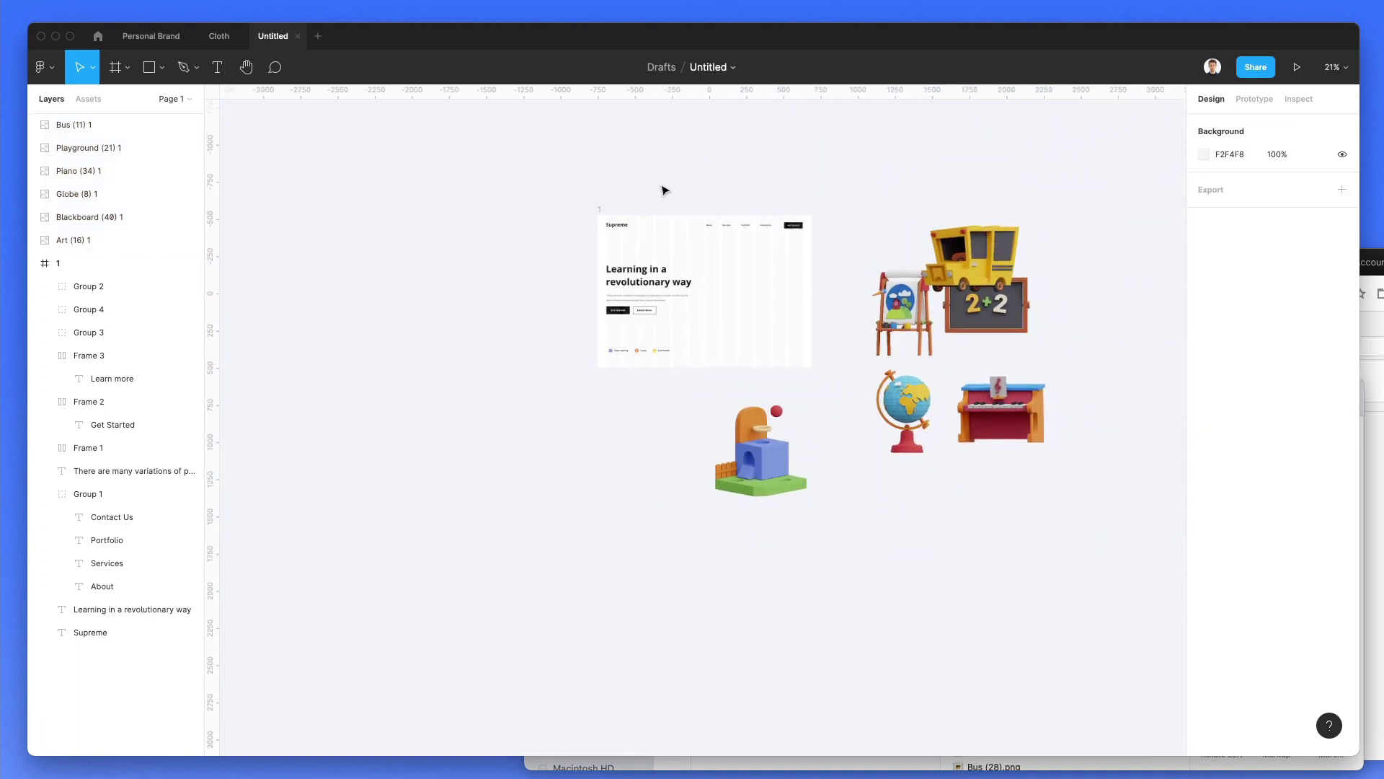
# Duplicate the landing page frame to the left of the original
pyautogui.click(565, 230)
pyautogui.hscroll(4, 725, 331)
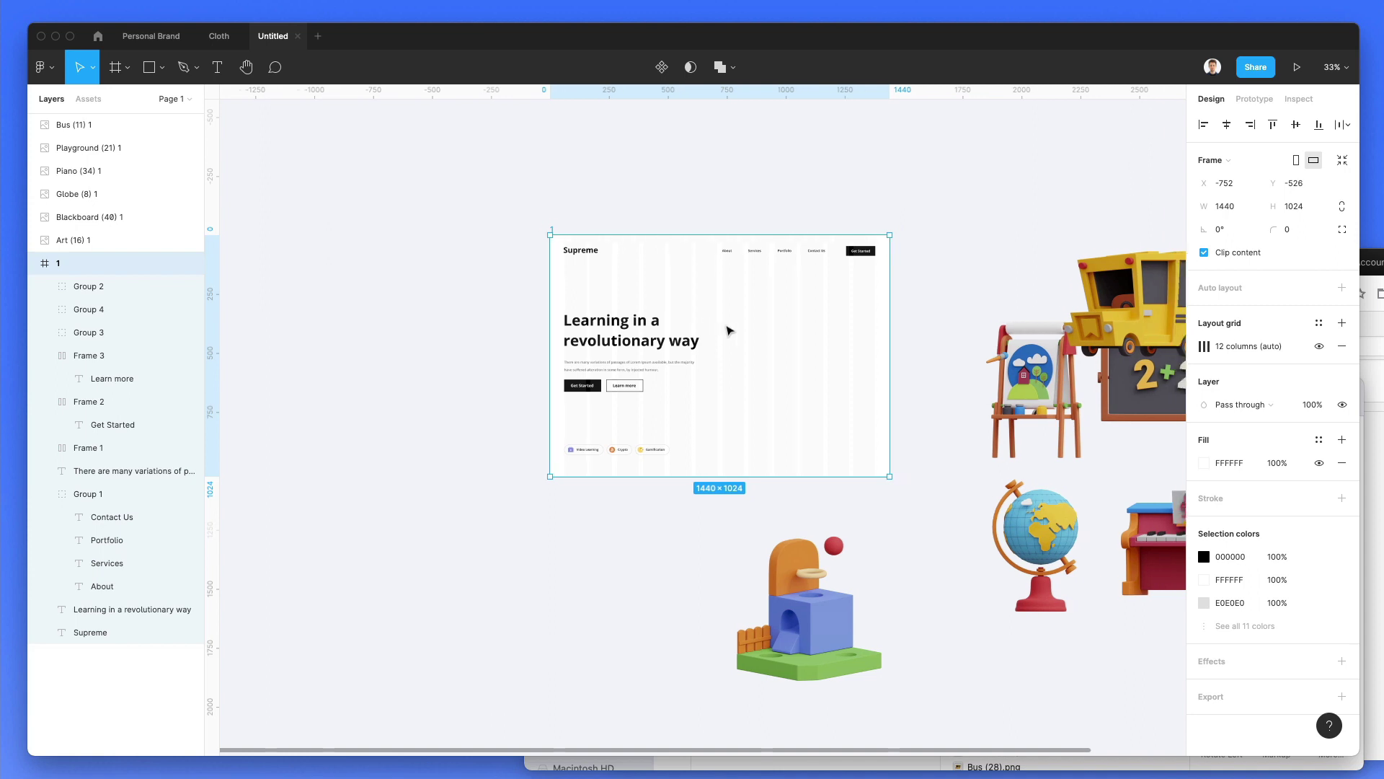
pyautogui.moveTo(725, 340); pyautogui.dragTo(344, 339)
pyautogui.click(508, 220)
# Move the playground image into frame 1 at about 748 px square, centred vertically and flush with the frame's right edge
pyautogui.moveTo(764, 600); pyautogui.dragTo(755, 349)
pyautogui.click(1228, 126)
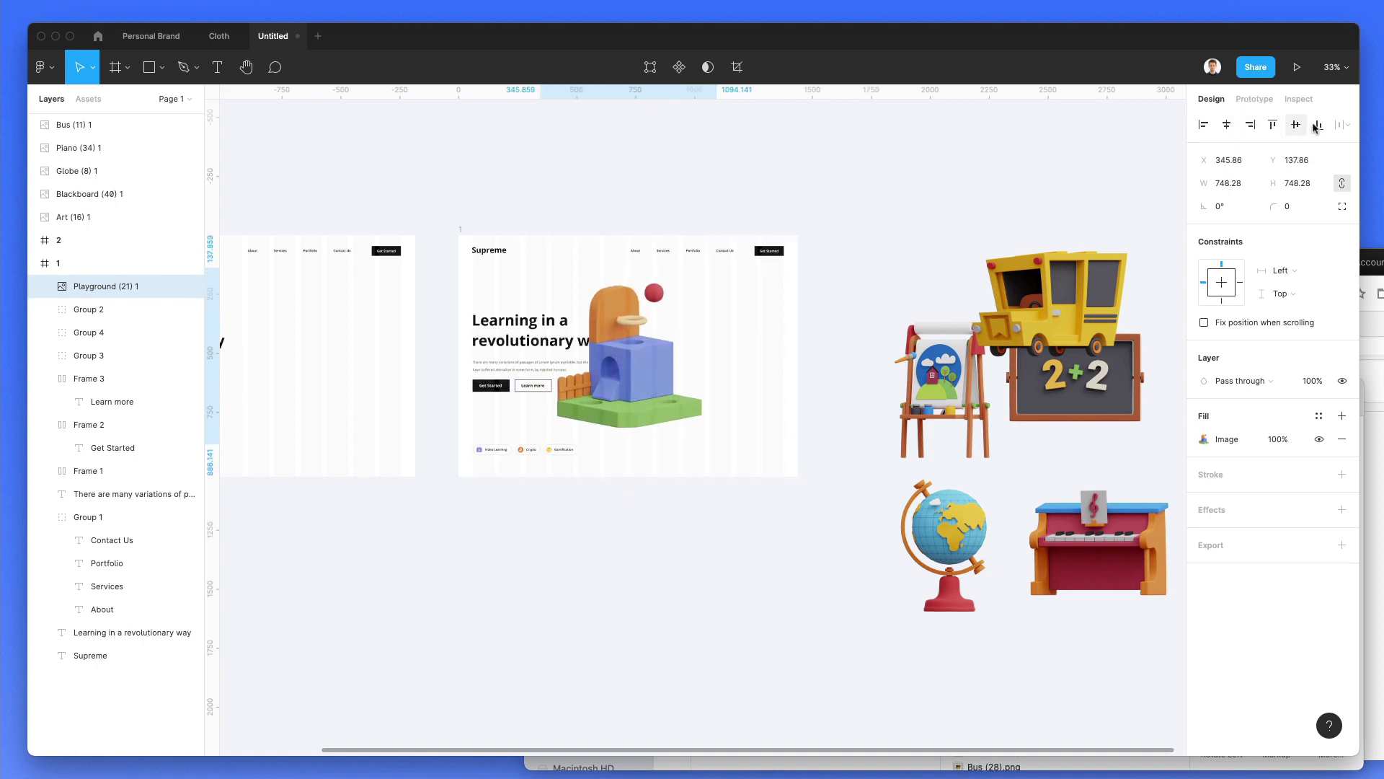
pyautogui.moveTo(611, 382); pyautogui.dragTo(761, 397)
pyautogui.click(681, 177)
pyautogui.scroll(-2, 677, 221)
pyautogui.scroll(5, 689, 240)
pyautogui.scroll(1, 750, 289)
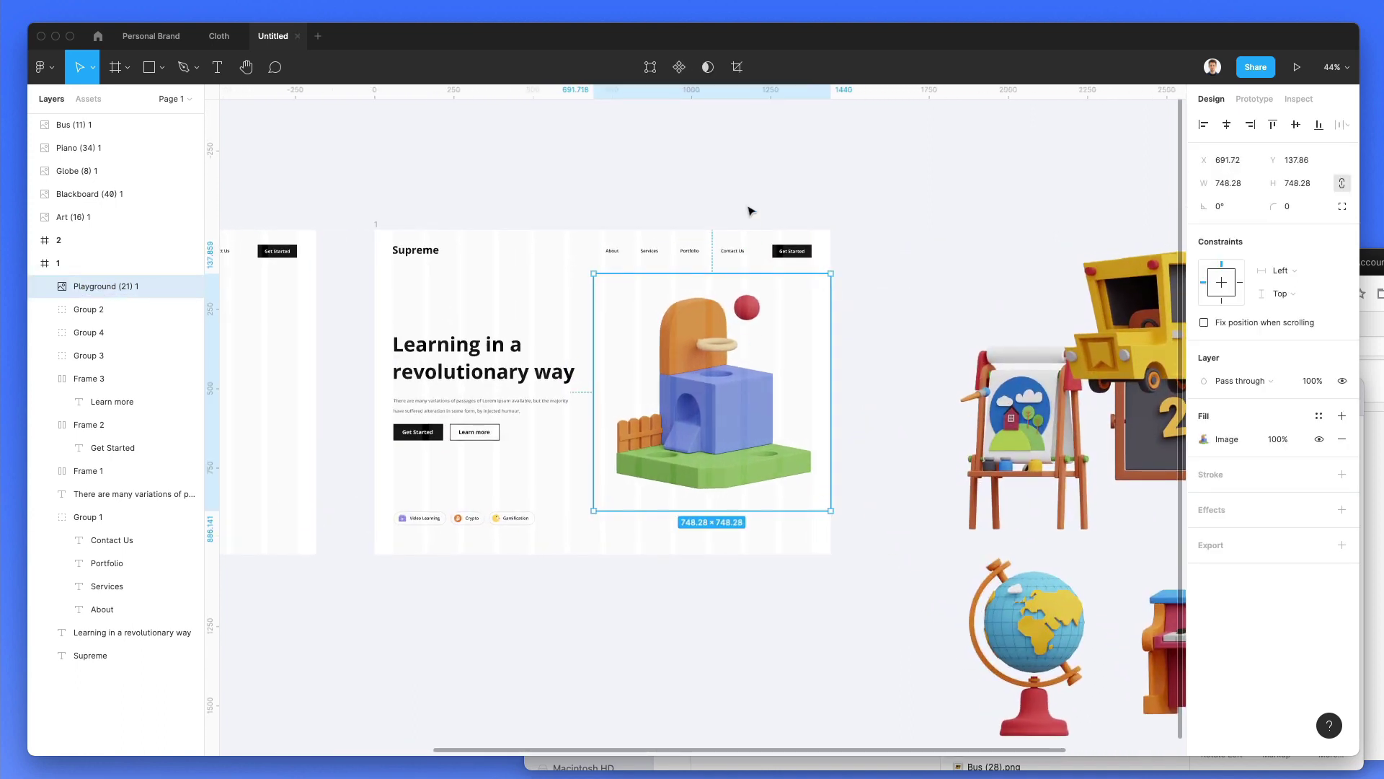
# Enlarge the playground image to about 794 px square and nudge it right and down to X 652.37, Y 135.18
pyautogui.click(748, 210)
pyautogui.click(613, 402)
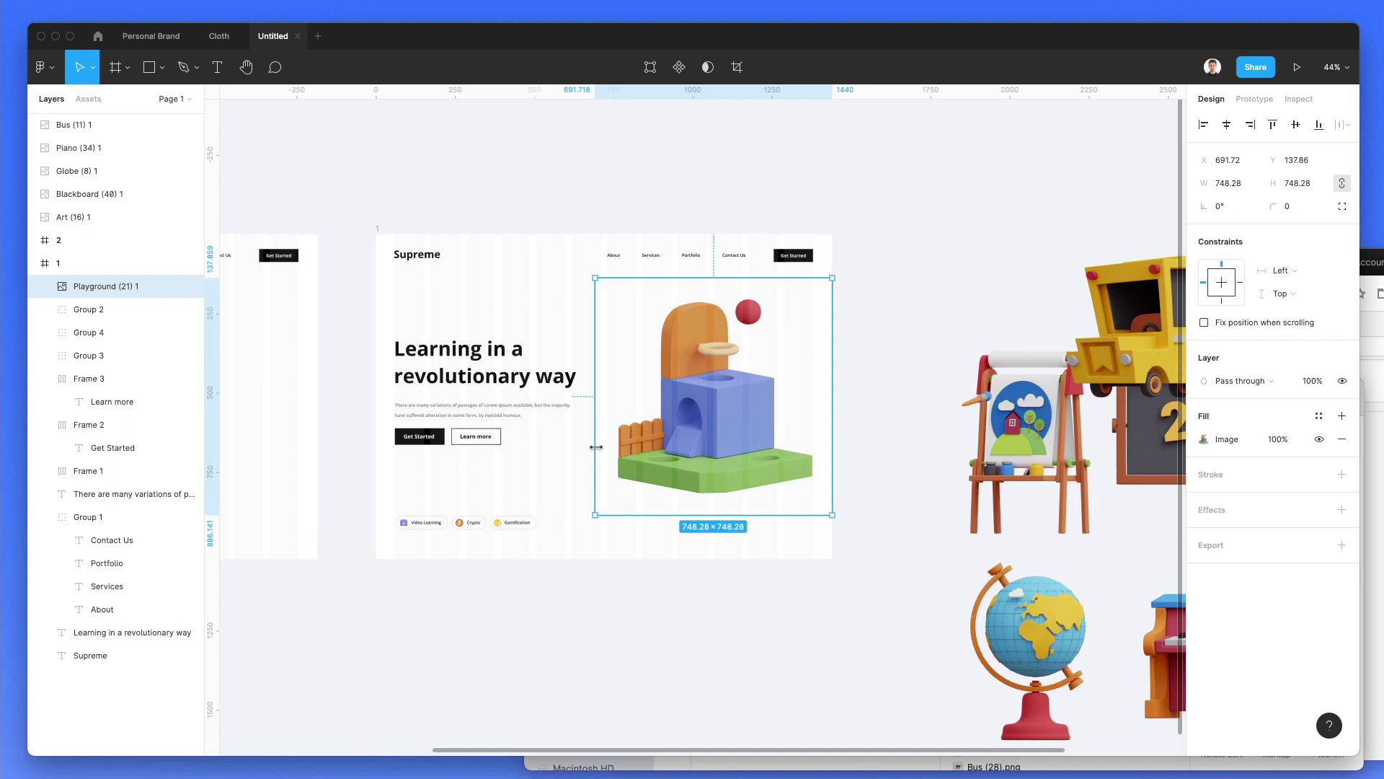
pyautogui.moveTo(595, 447); pyautogui.dragTo(582, 447)
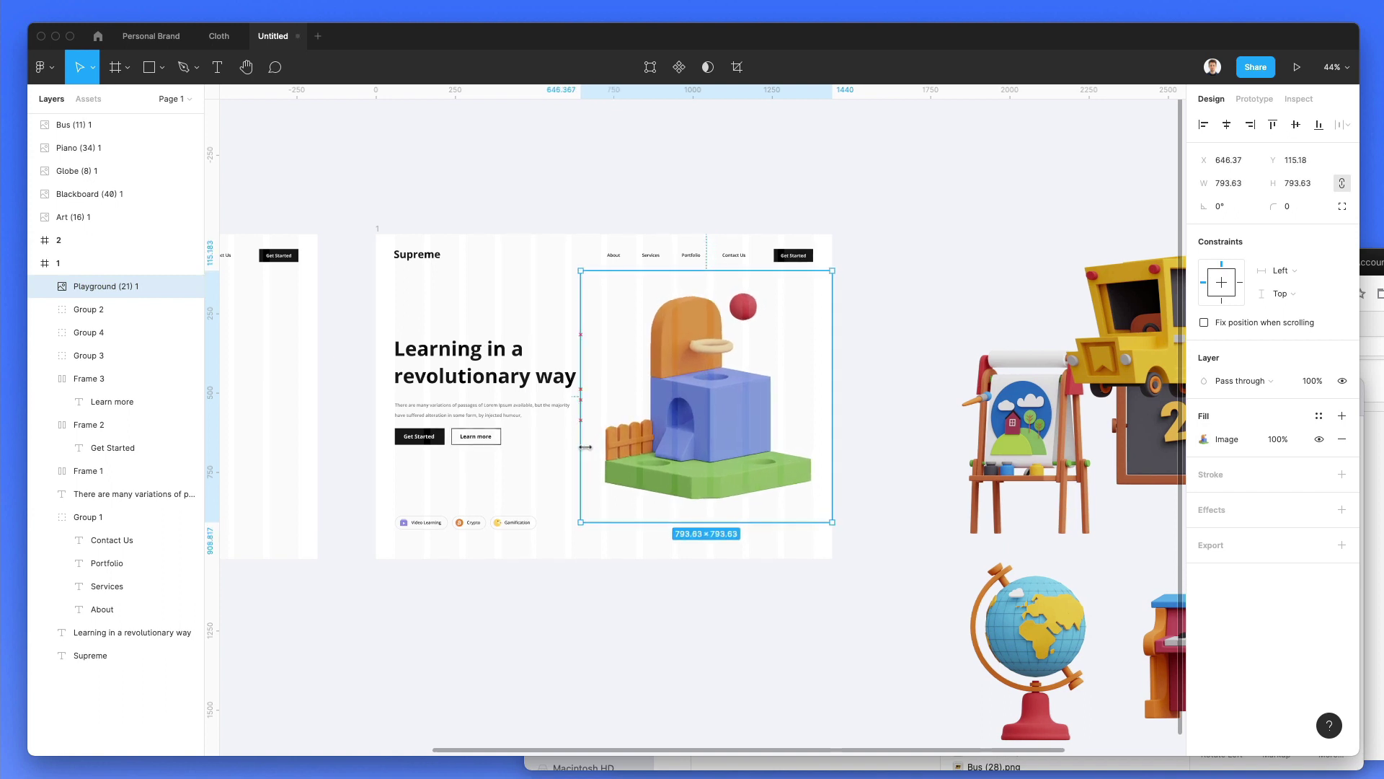
pyautogui.press('Right')
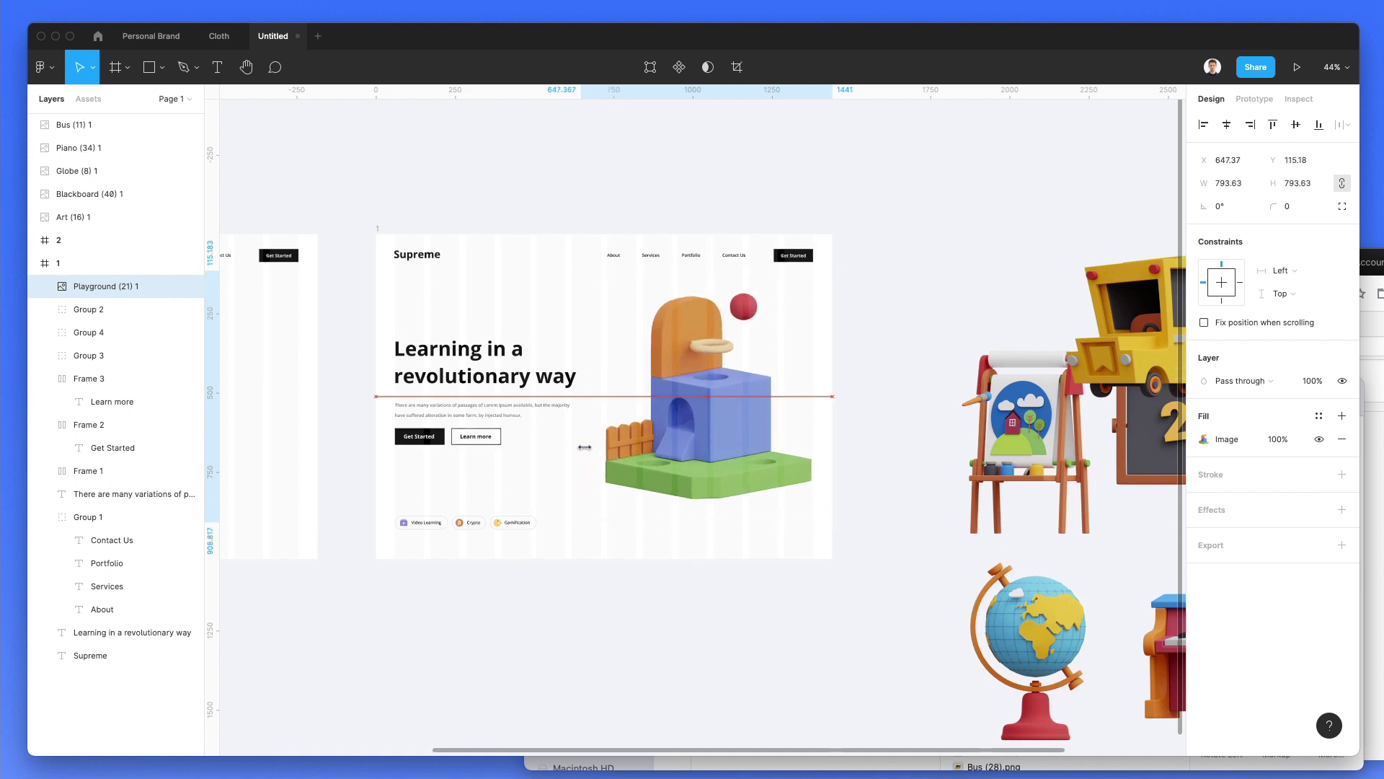
pyautogui.hotkey('shift', 'Down')
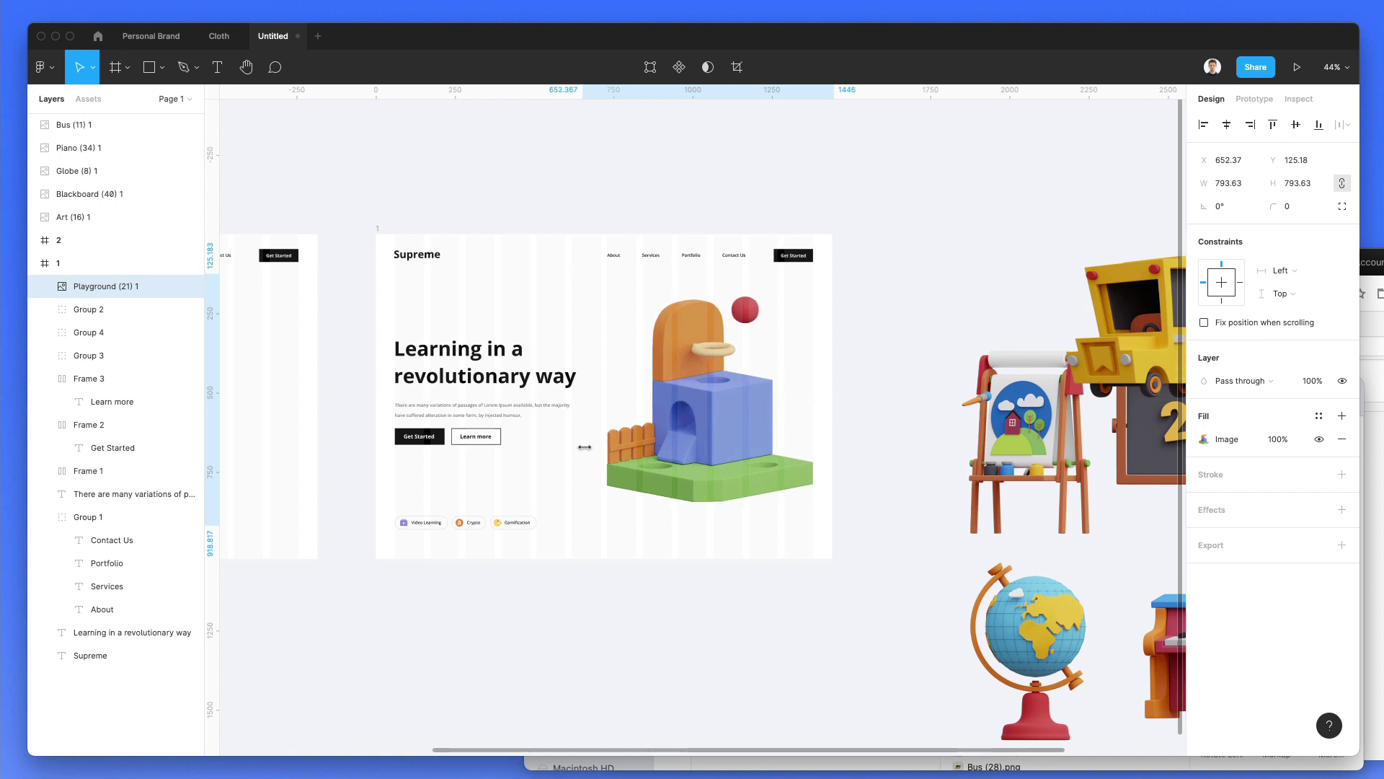
pyautogui.hotkey('shift', 'Down')
pyautogui.click(417, 192)
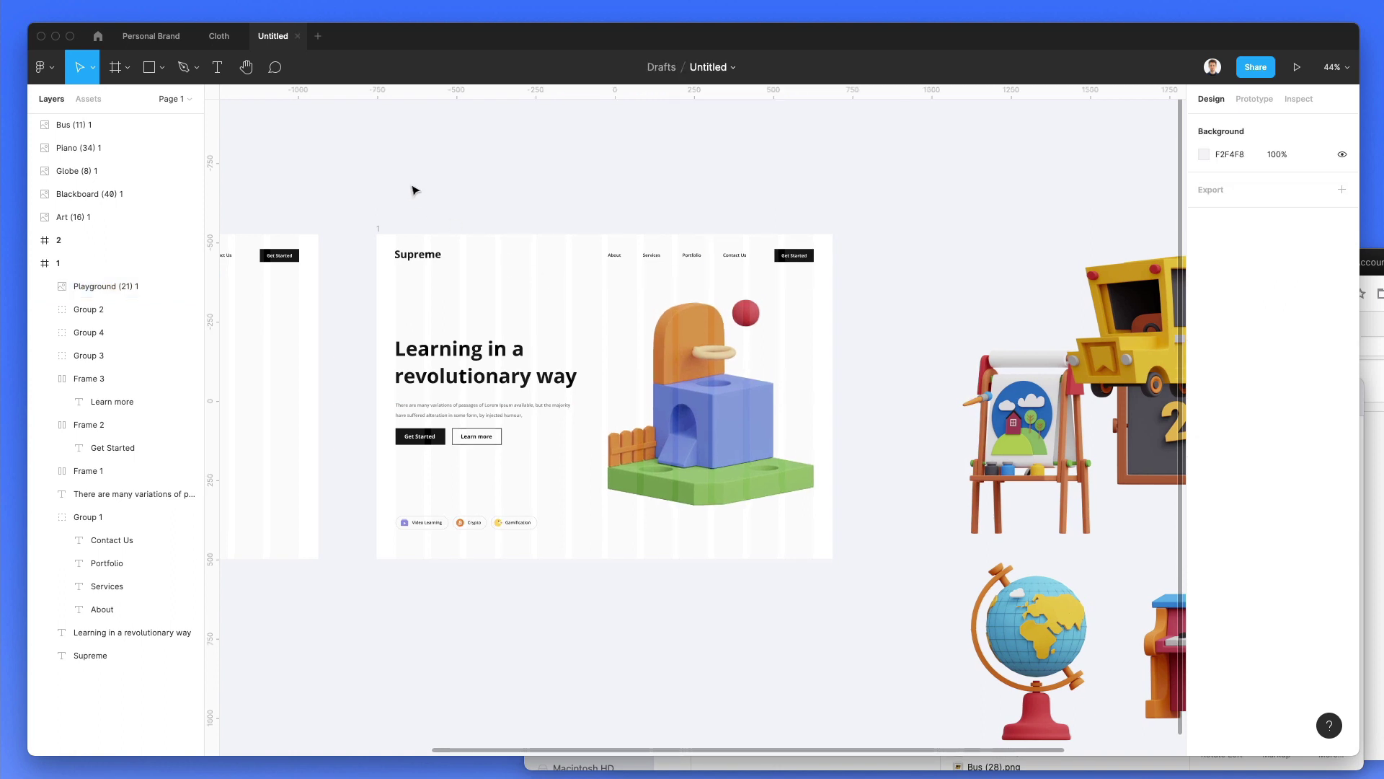
# Replace frame 2 with a fresh duplicate of frame 1 that includes the playground illustration
pyautogui.hscroll(-2, 413, 191)
pyautogui.scroll(-3, 412, 193)
pyautogui.hscroll(-3, 411, 192)
pyautogui.click(344, 212)
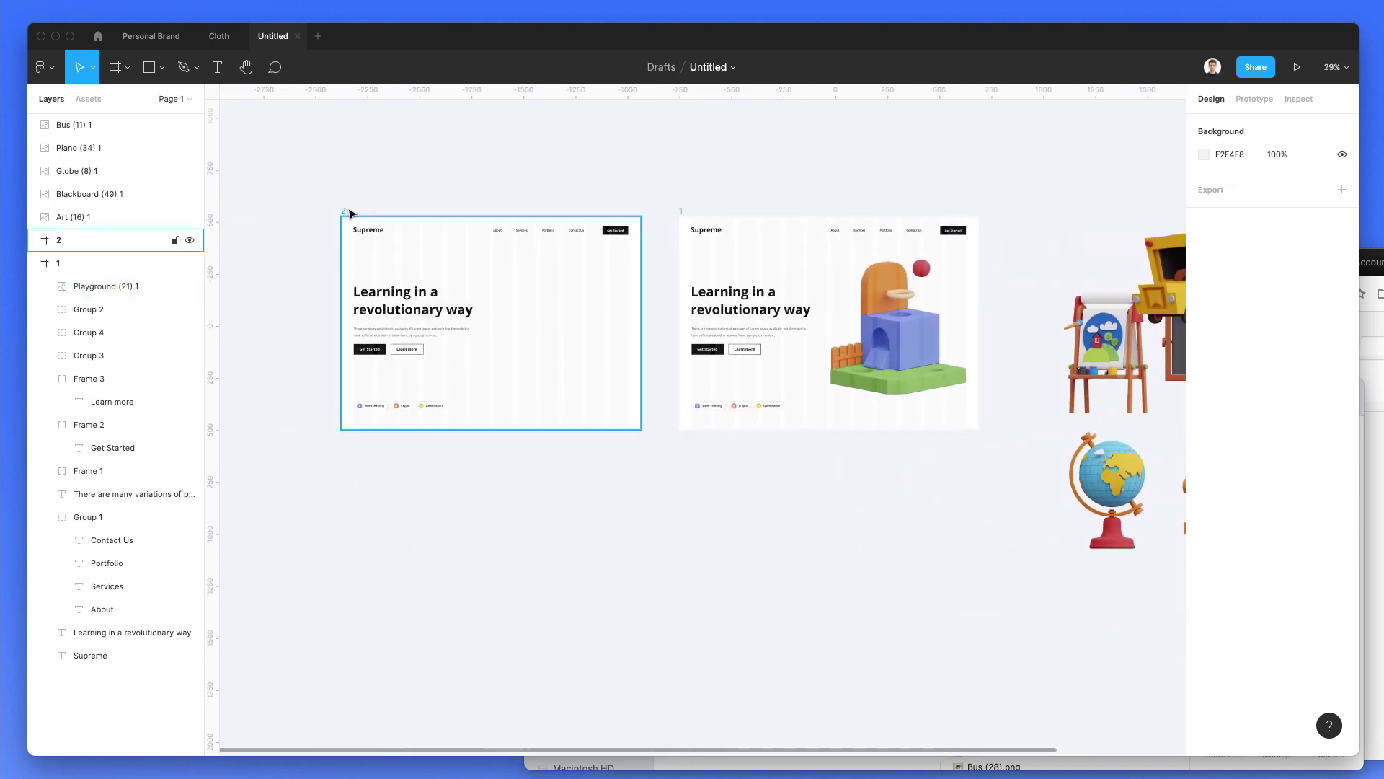
pyautogui.click(349, 211)
pyautogui.press('Delete')
pyautogui.click(682, 212)
pyautogui.keyDown('alt'); pyautogui.moveTo(837, 263); pyautogui.dragTo(500, 258); pyautogui.keyUp('alt')
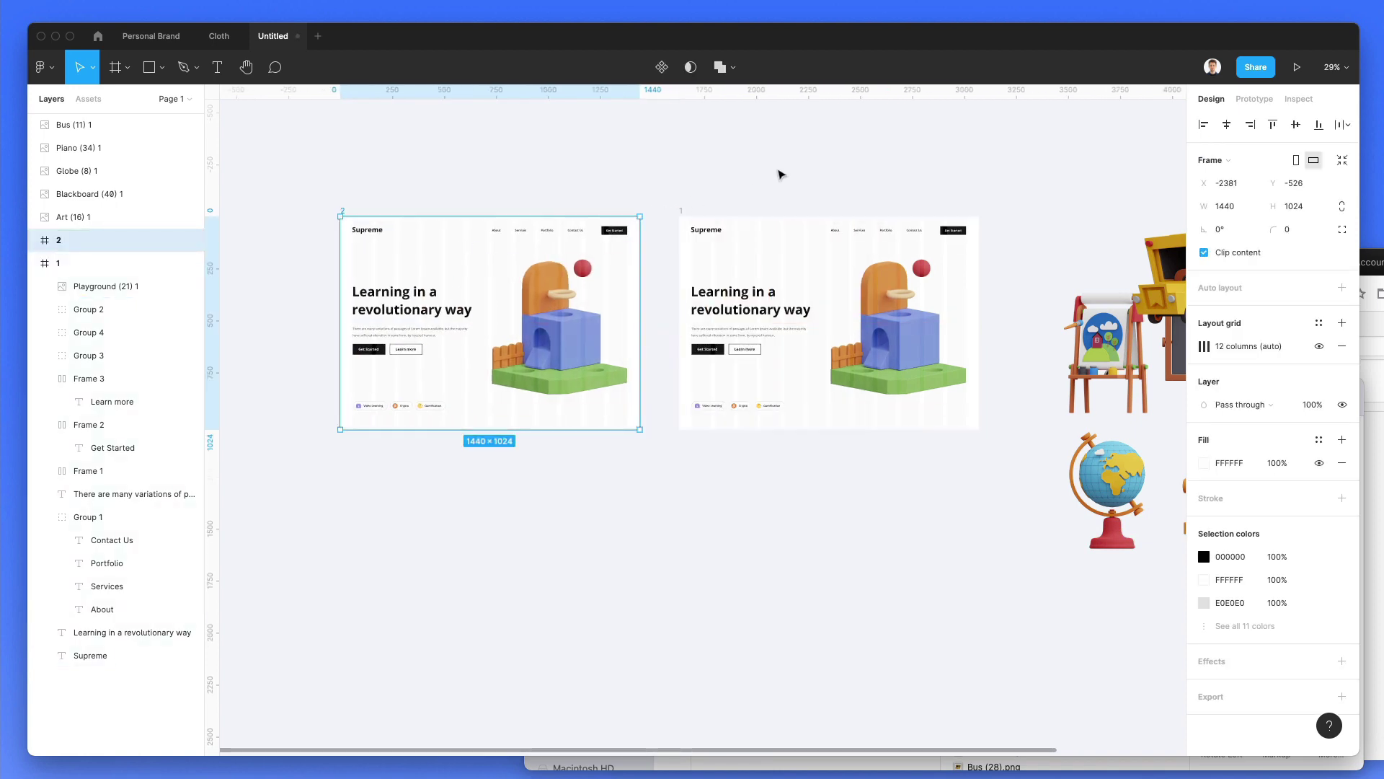
pyautogui.click(805, 169)
# Sample the bus's yellow E1BE42 as the background fill of frame 1, and brighten it to FFC700
pyautogui.scroll(-2, 807, 163)
pyautogui.scroll(5, 806, 164)
pyautogui.click(626, 246)
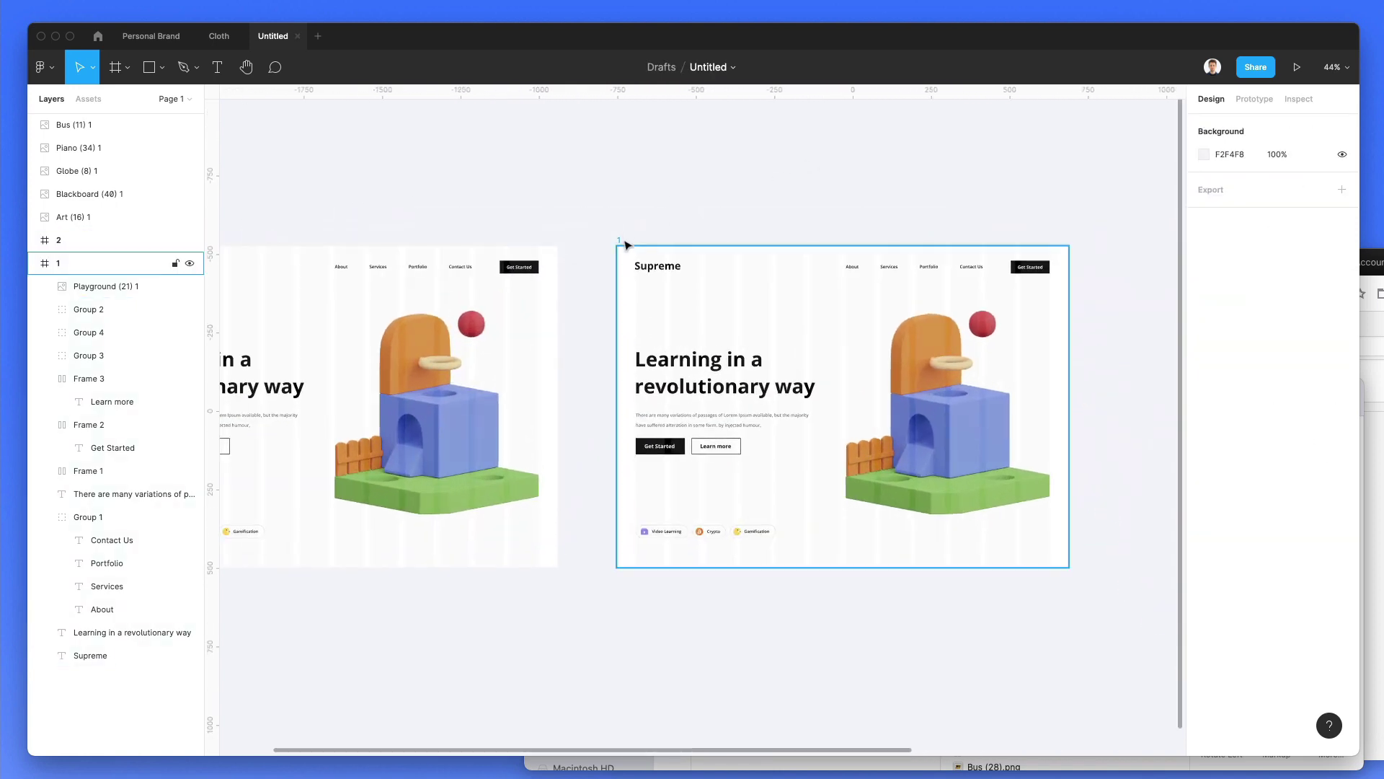
pyautogui.hscroll(5, 695, 263)
pyautogui.press('i')
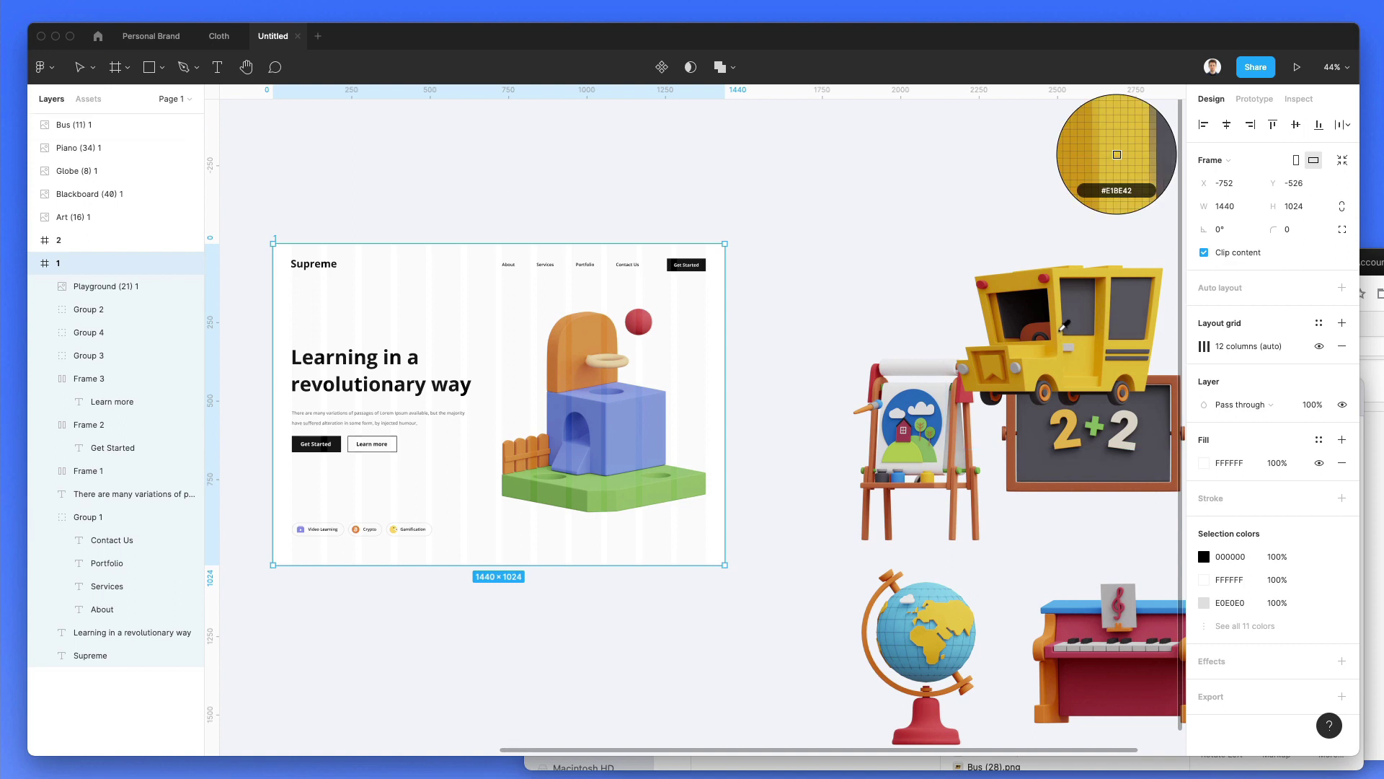
pyautogui.click(1064, 332)
pyautogui.click(1204, 463)
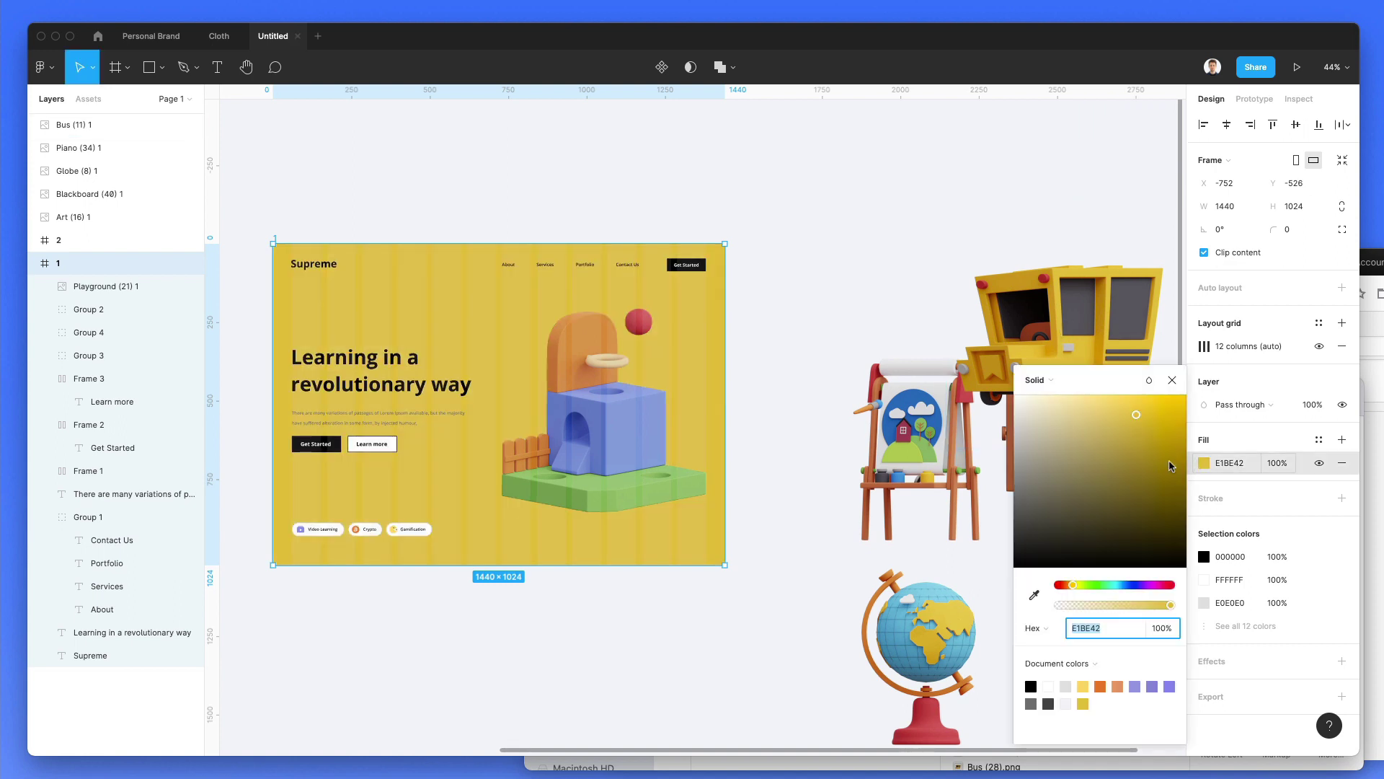
pyautogui.write('FFC700')
pyautogui.press('Return')
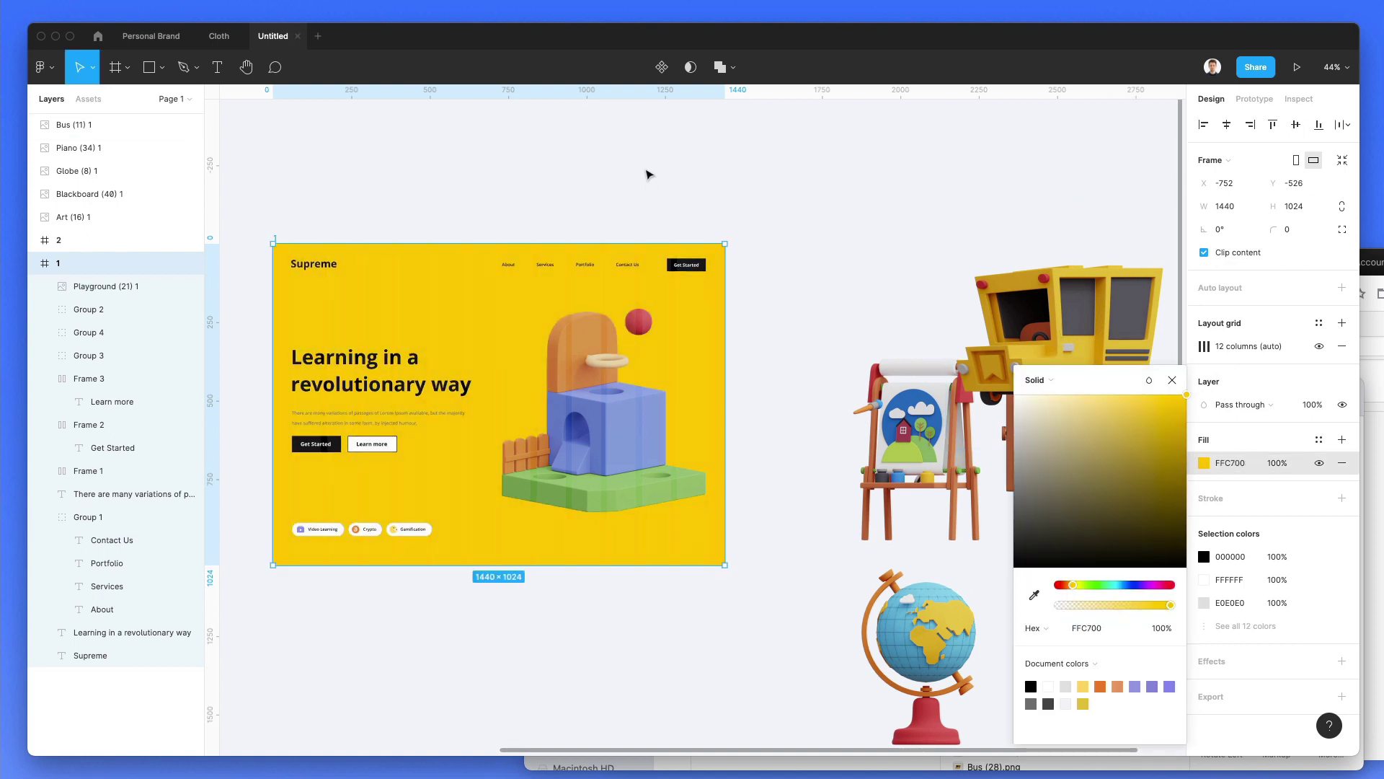
# Shift the hue of frame 1's background fill to the brighter yellow FFE600
pyautogui.hscroll(-2, 587, 223)
pyautogui.scroll(-2, 550, 284)
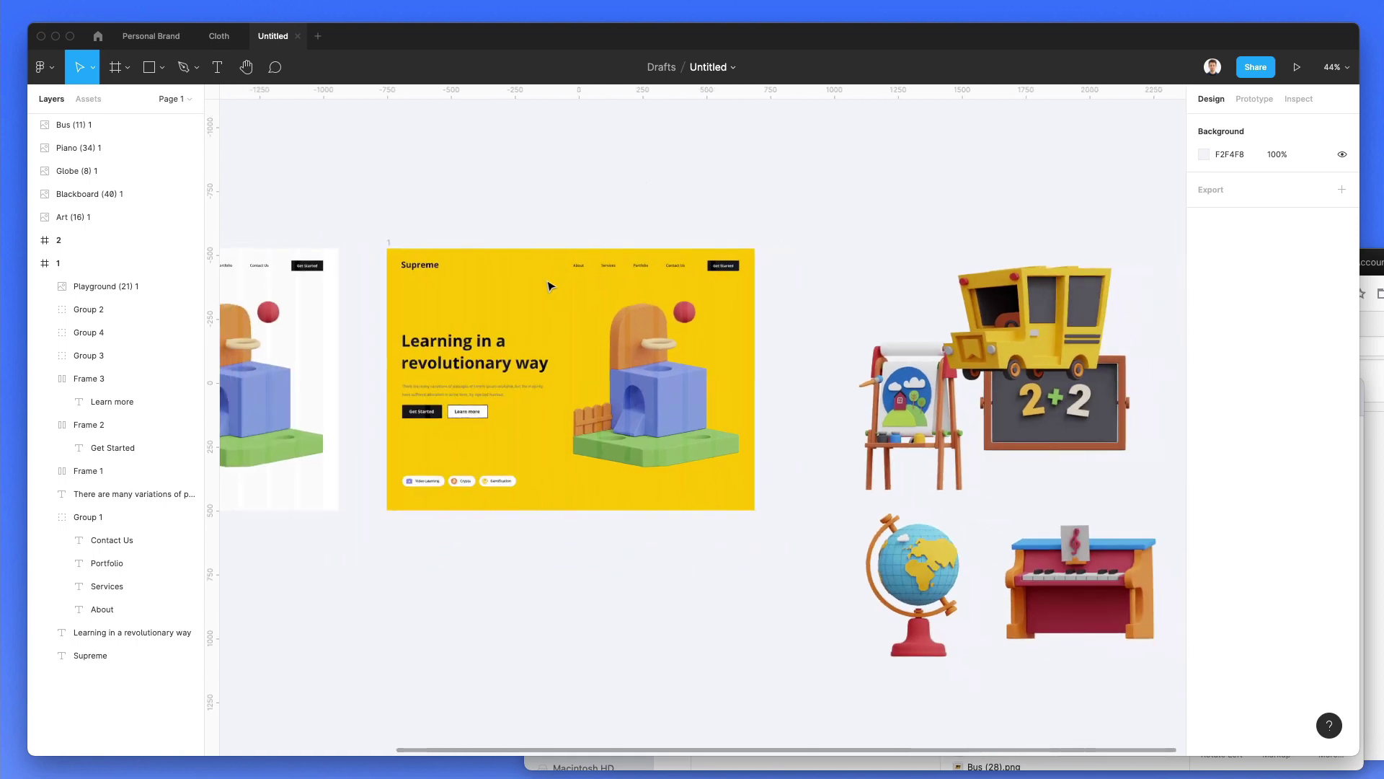
pyautogui.scroll(5, 560, 322)
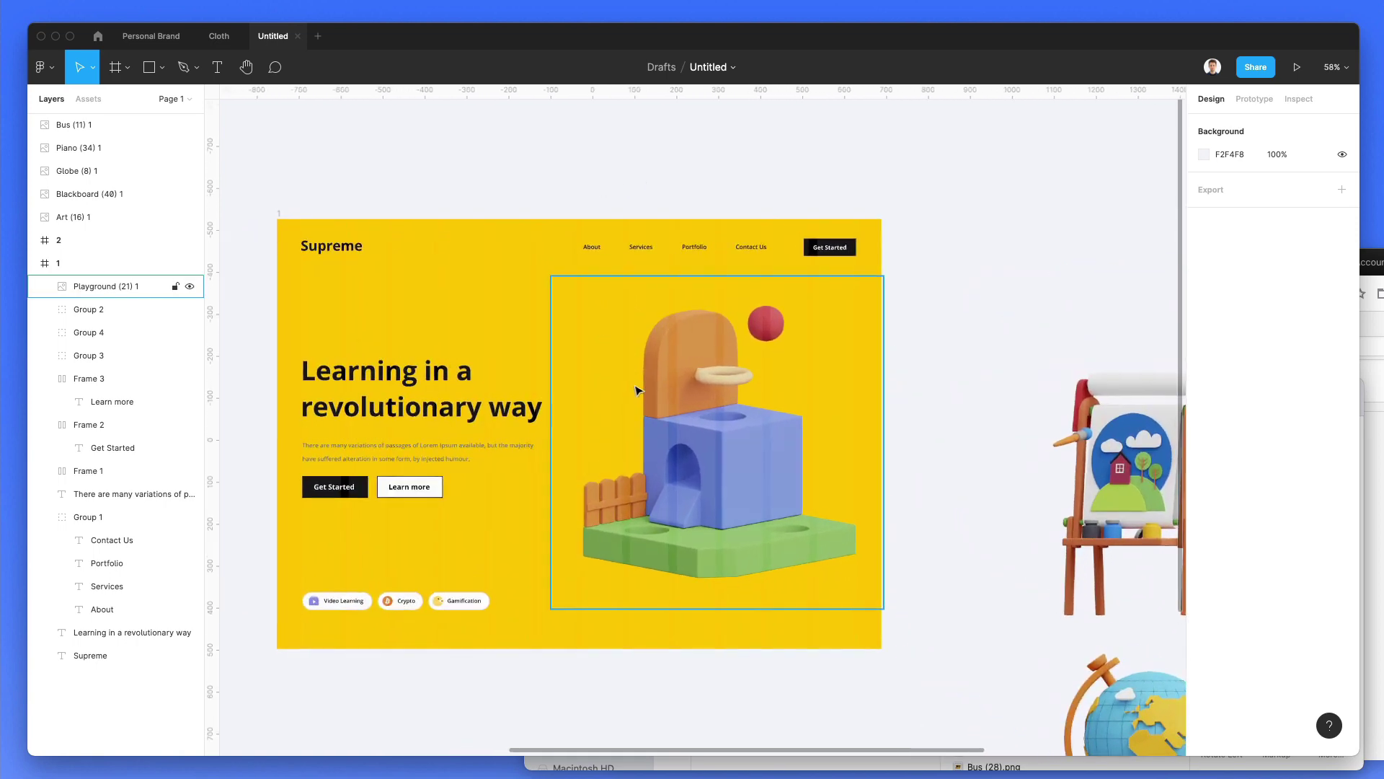
pyautogui.click(281, 214)
pyautogui.click(1203, 463)
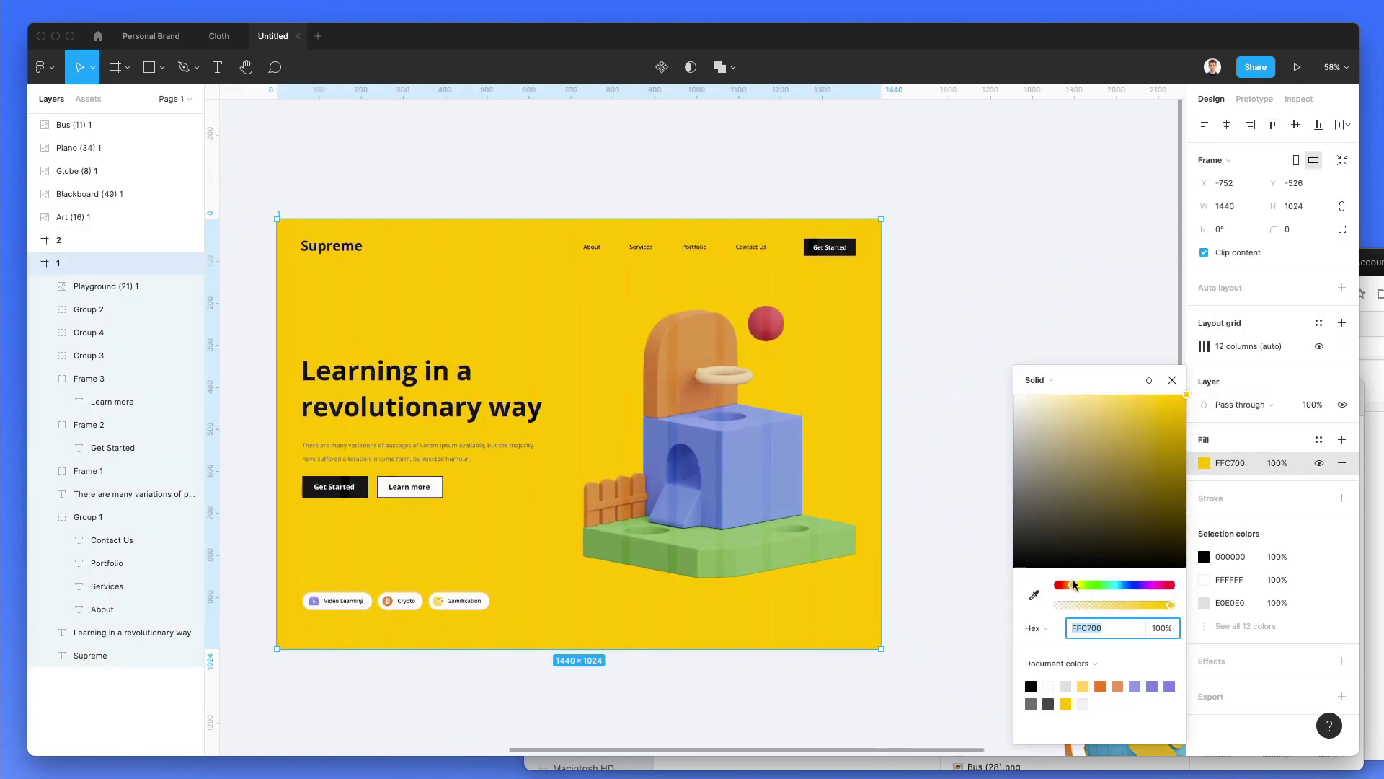
pyautogui.moveTo(1074, 584); pyautogui.dragTo(1076, 585)
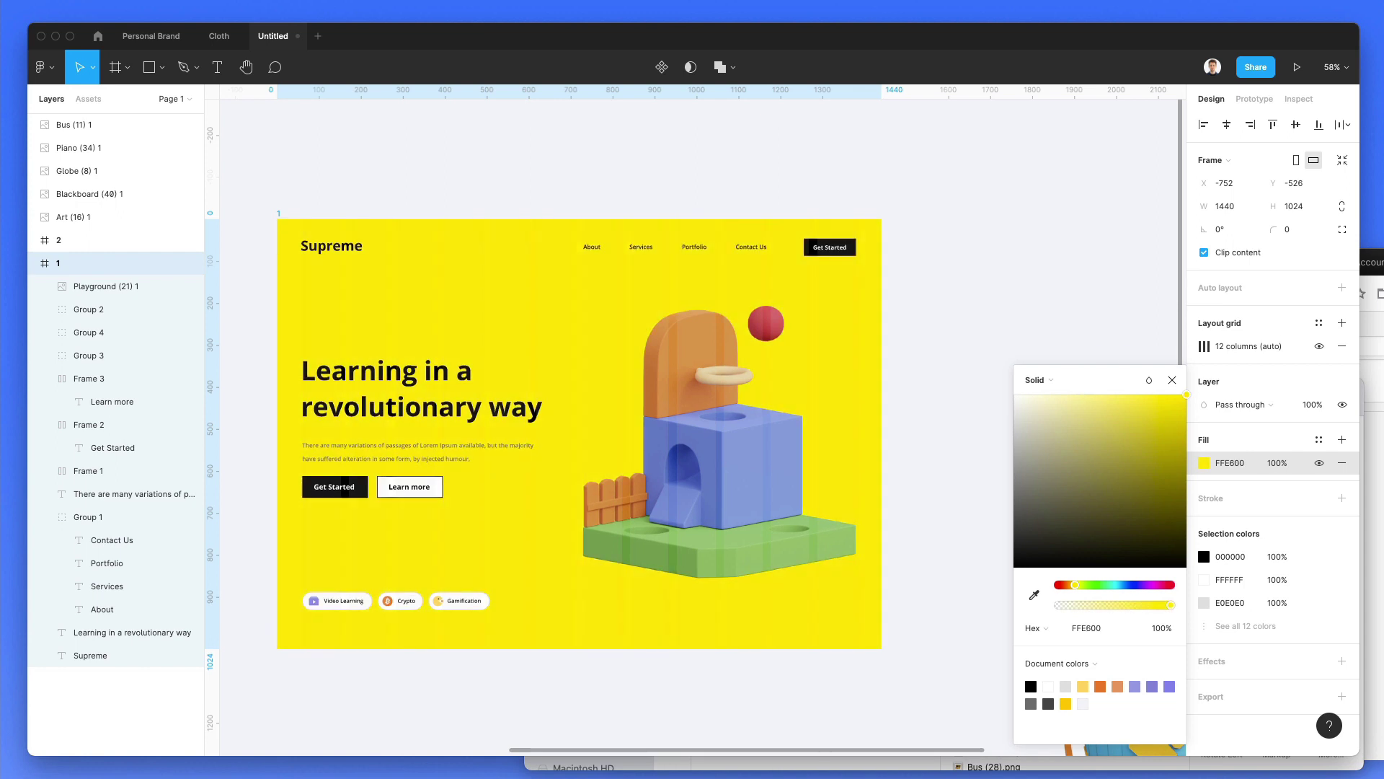
pyautogui.click(1049, 141)
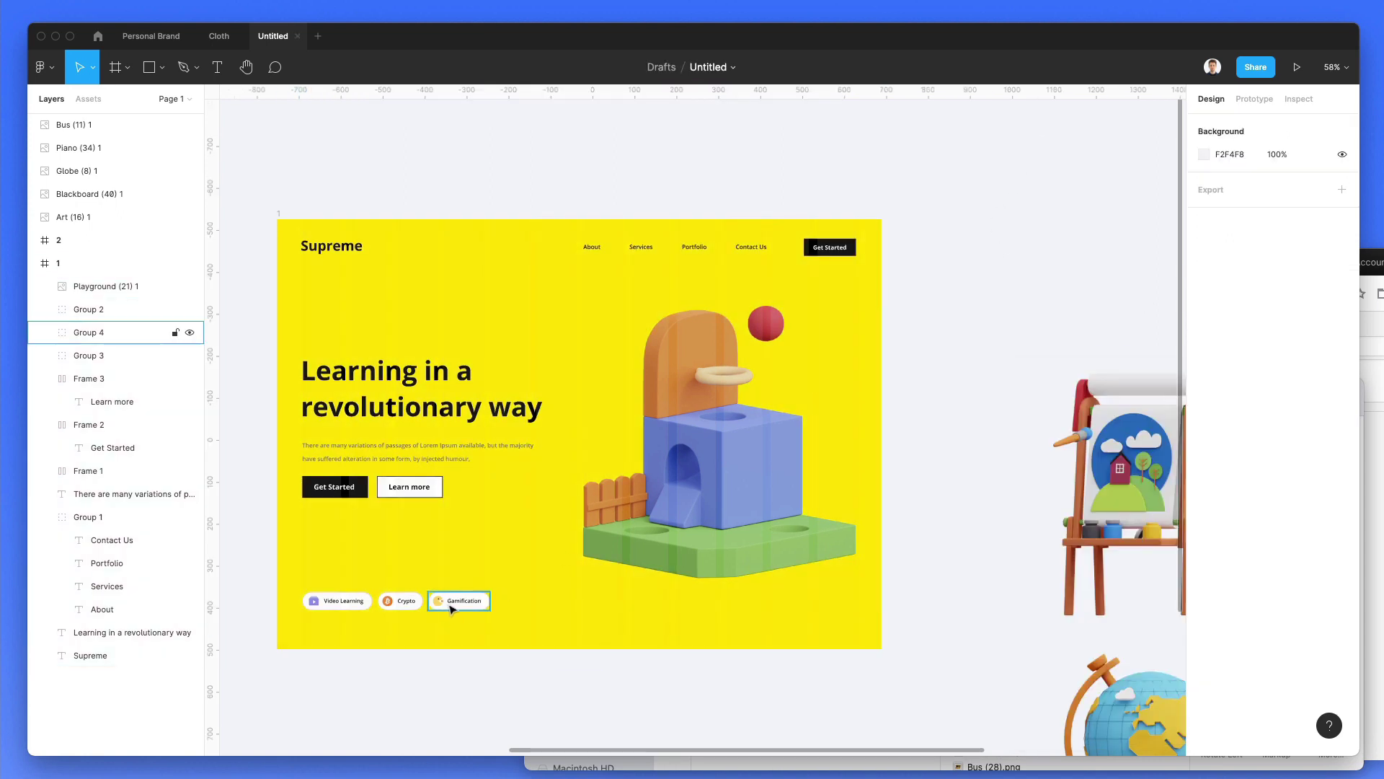
# Add a drop shadow with a blur of 134 to the playground illustration
pyautogui.click(793, 375)
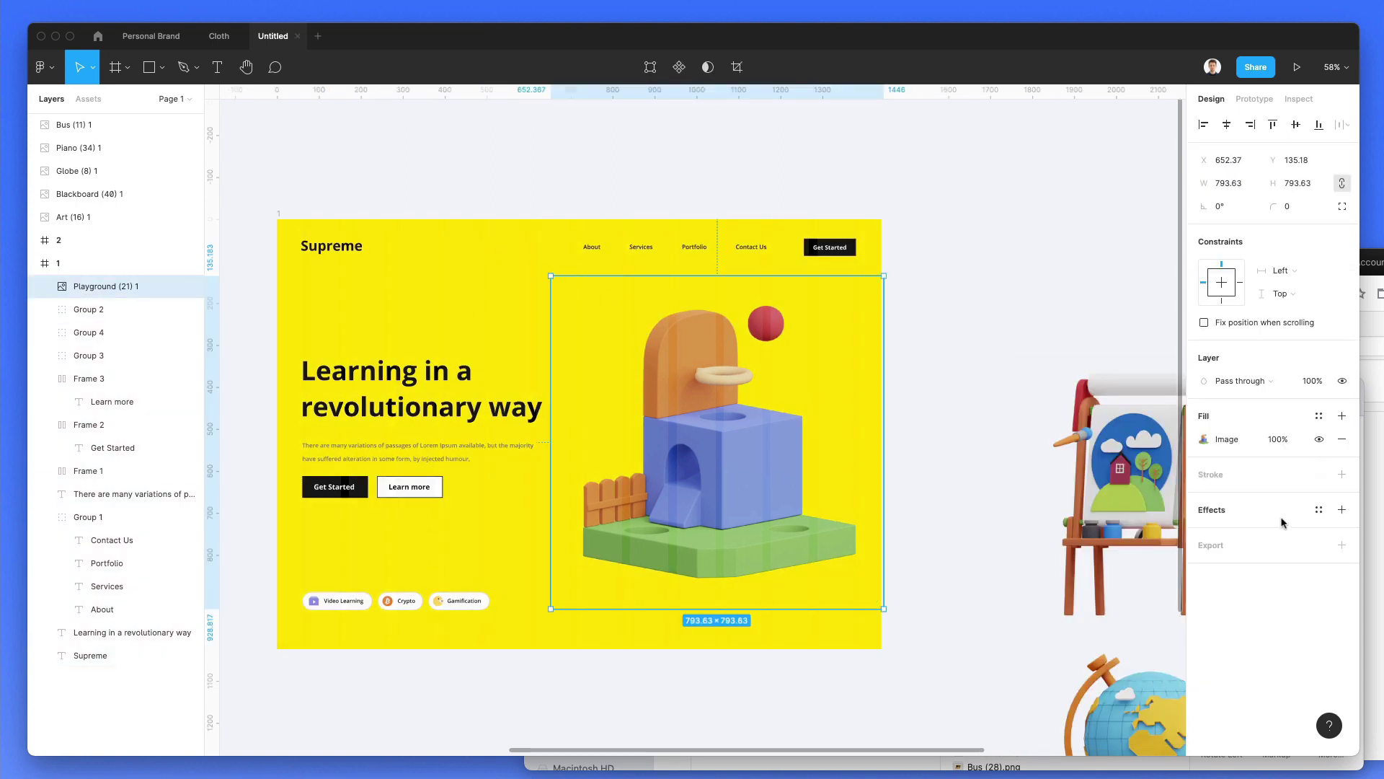
pyautogui.click(1341, 510)
pyautogui.click(1203, 533)
pyautogui.click(1145, 568)
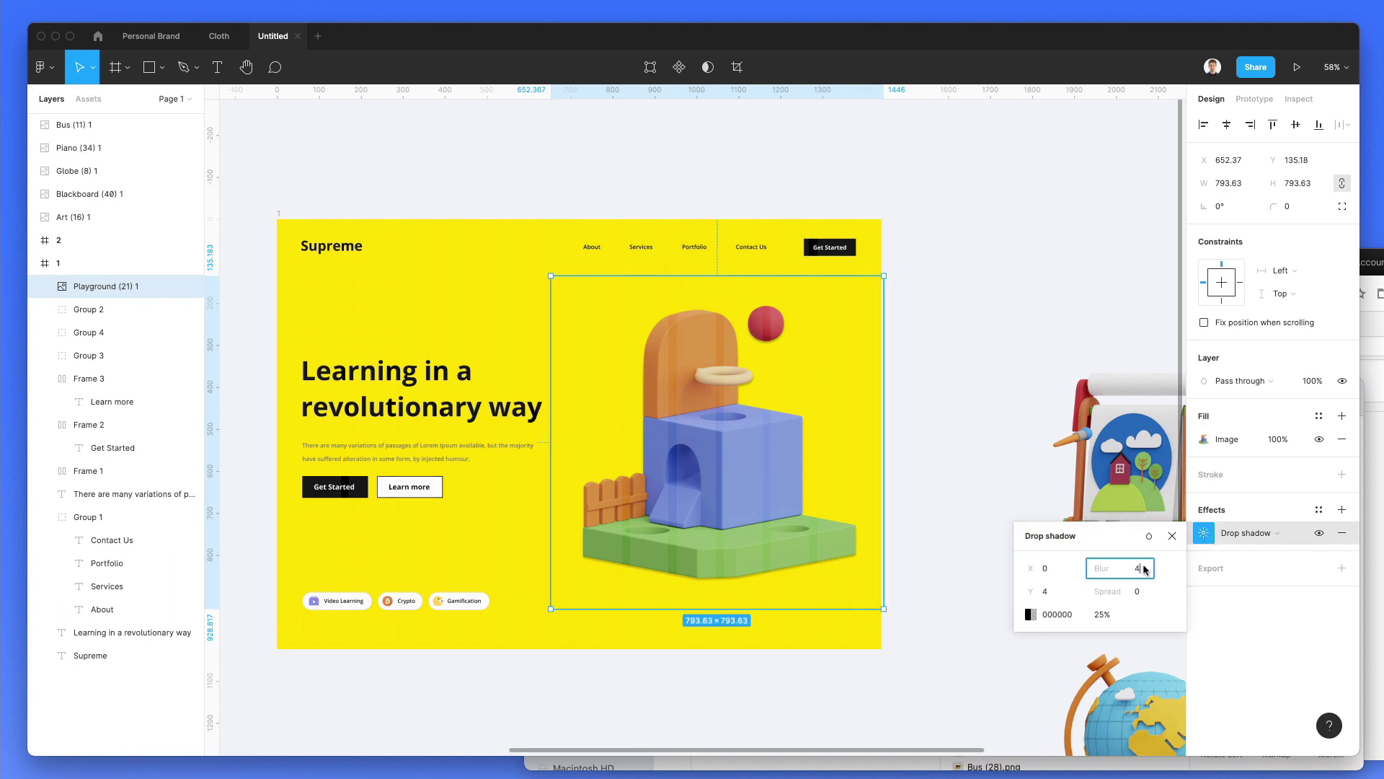
pyautogui.write('74')
pyautogui.press('Return')
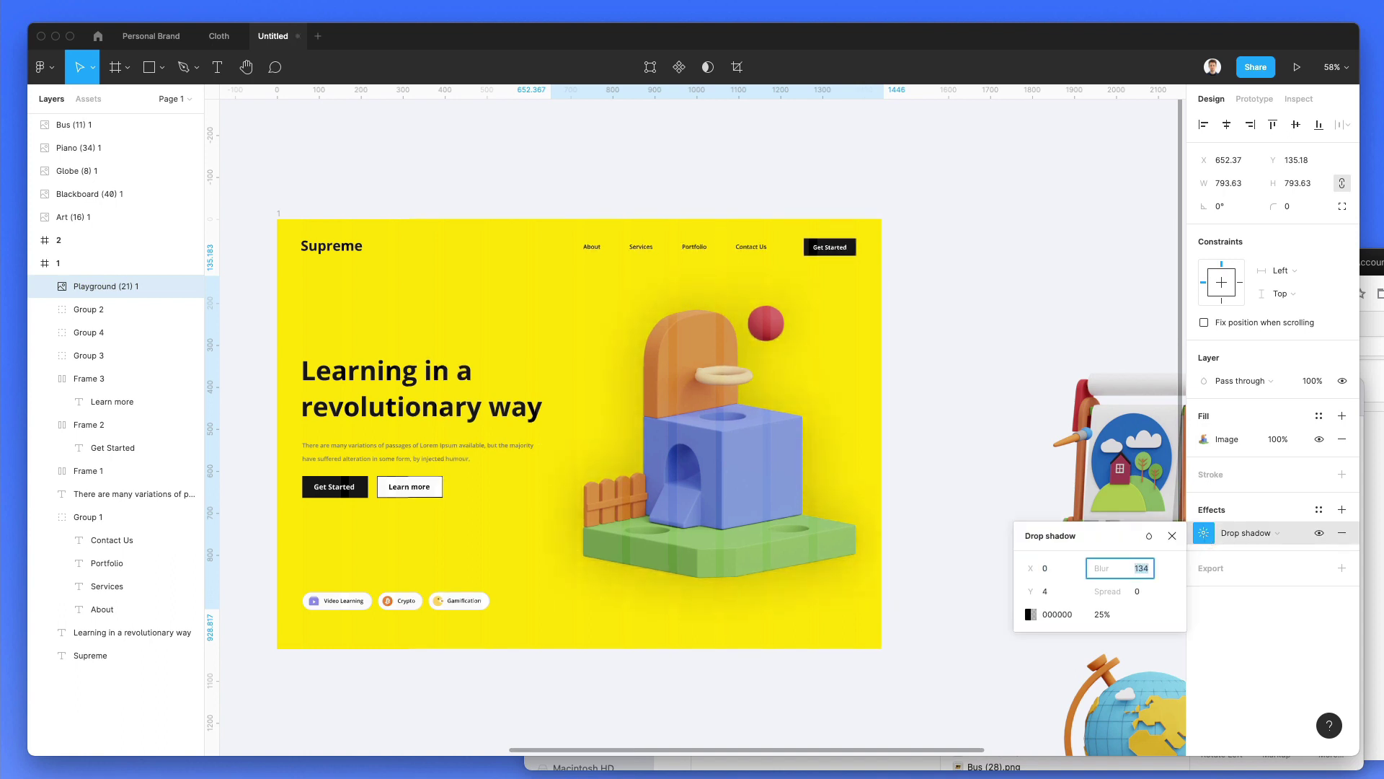
# Increase the playground illustration's drop shadow blur to 234 and lower the shadow opacity to 15%
pyautogui.hotkey('shift', 'Up')
pyautogui.hotkey('shift', 'Up')
pyautogui.hotkey('shift', 'Up')
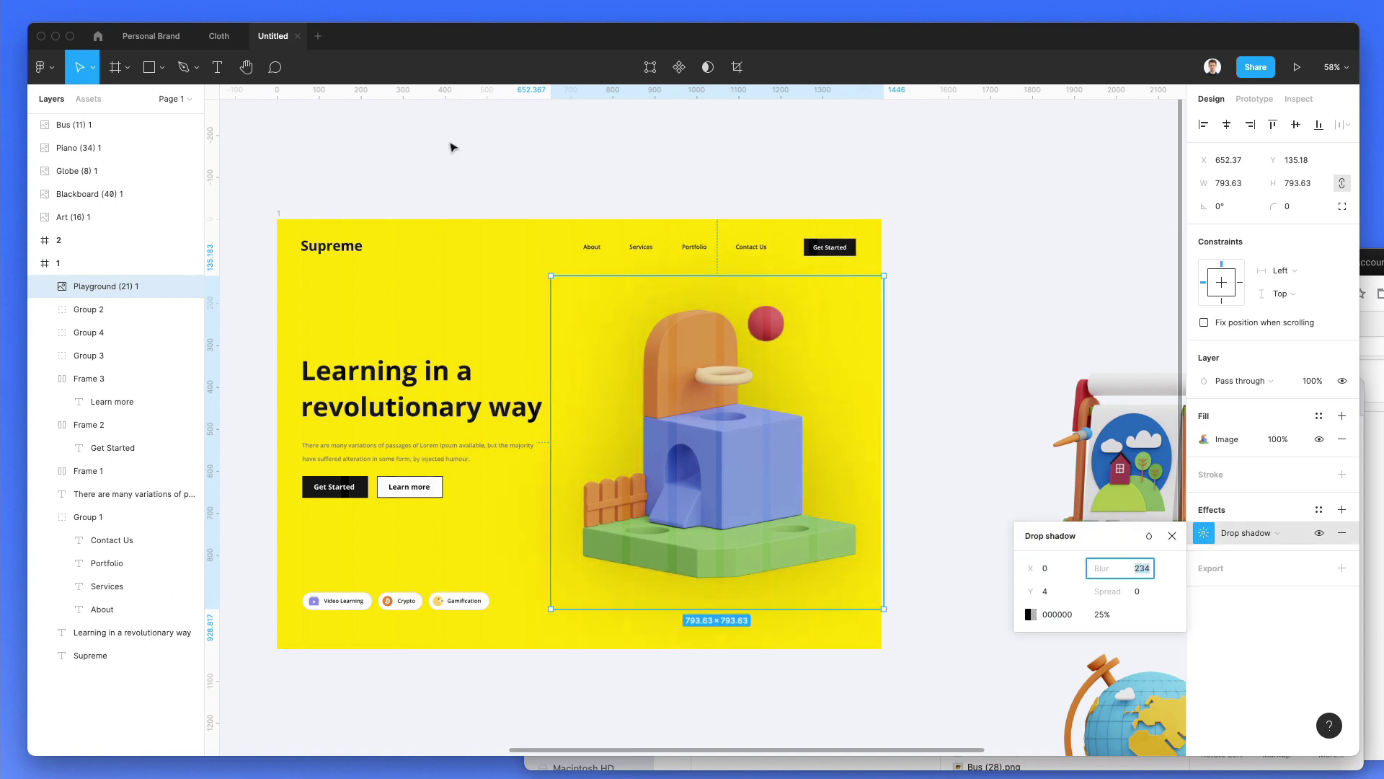
pyautogui.click(1101, 615)
pyautogui.hotkey('shift', 'Down')
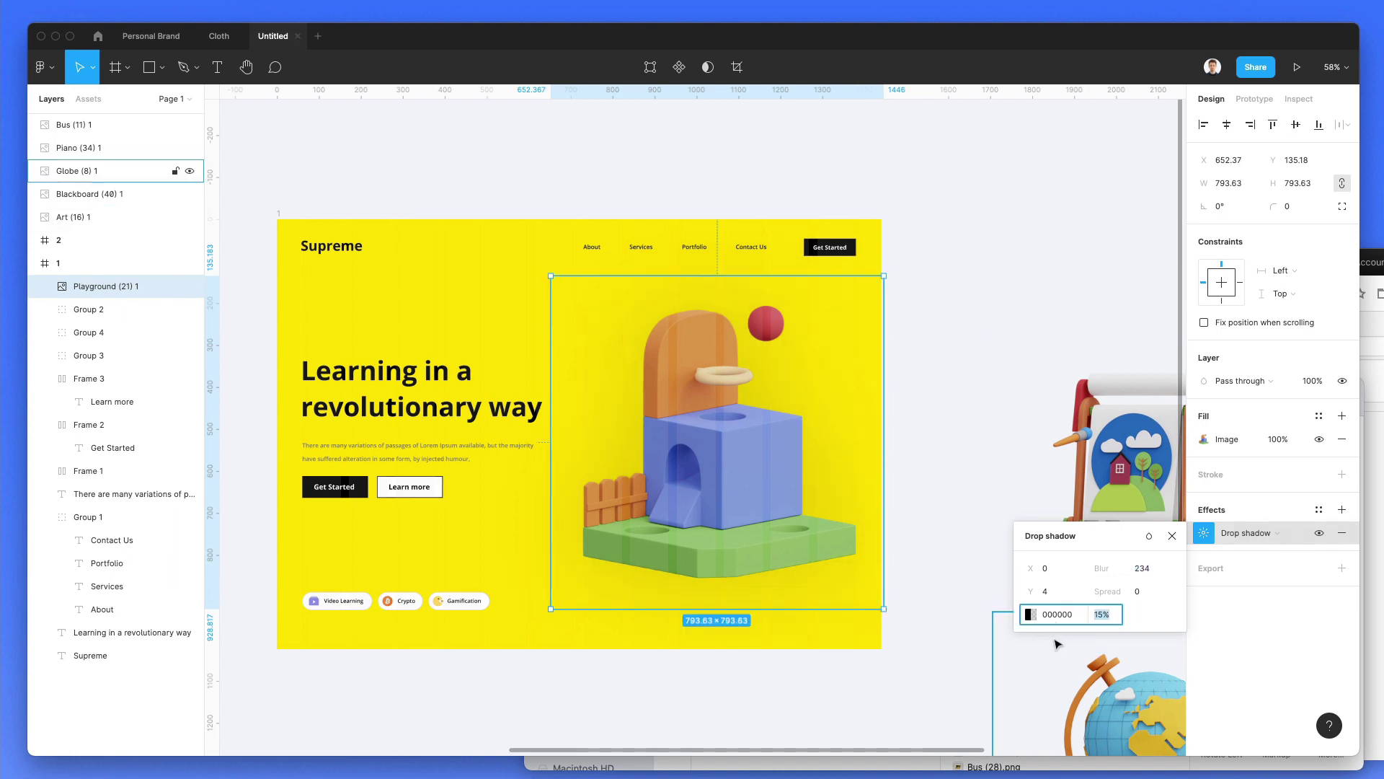
# Recolor the playground illustration's drop shadow to white FFFFFF at 100% opacity
pyautogui.click(1031, 615)
pyautogui.moveTo(970, 558); pyautogui.dragTo(788, 263)
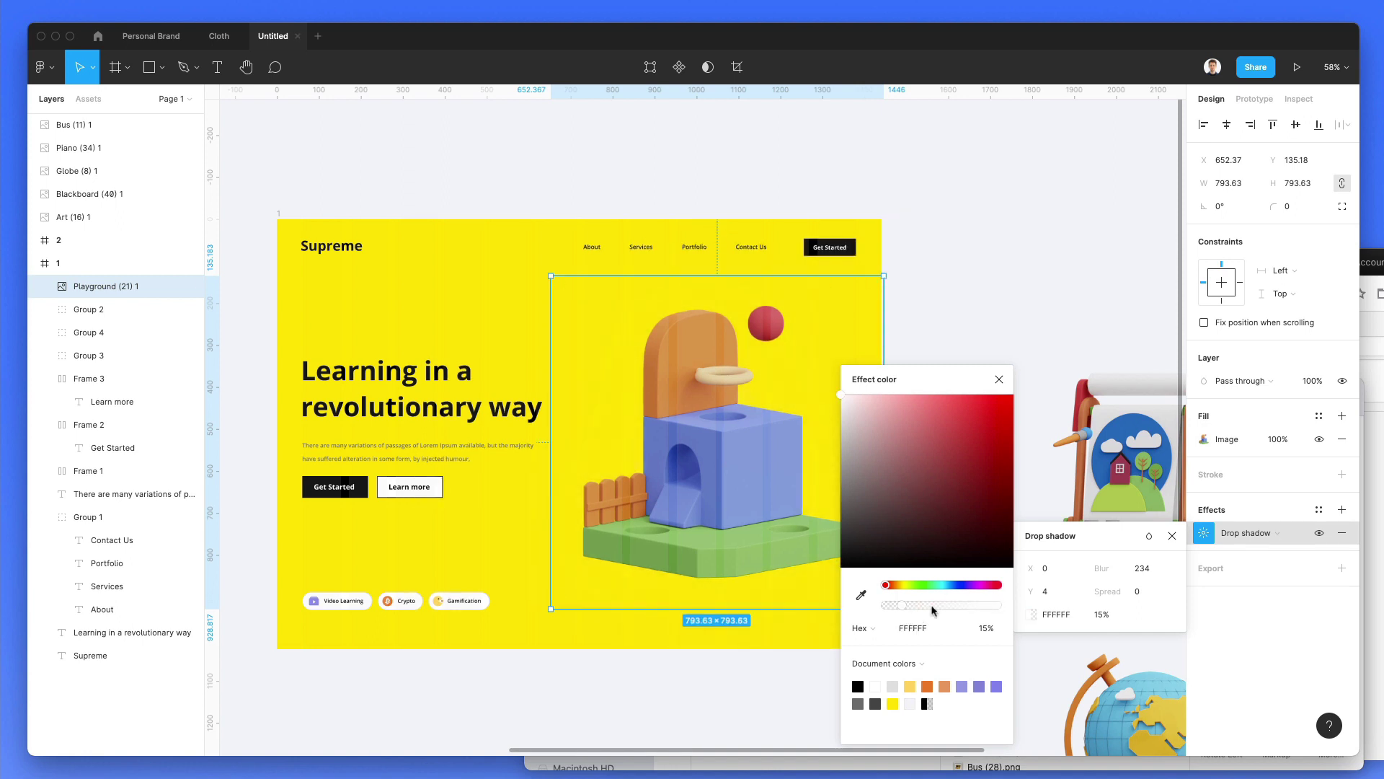
pyautogui.moveTo(932, 611); pyautogui.dragTo(1038, 609)
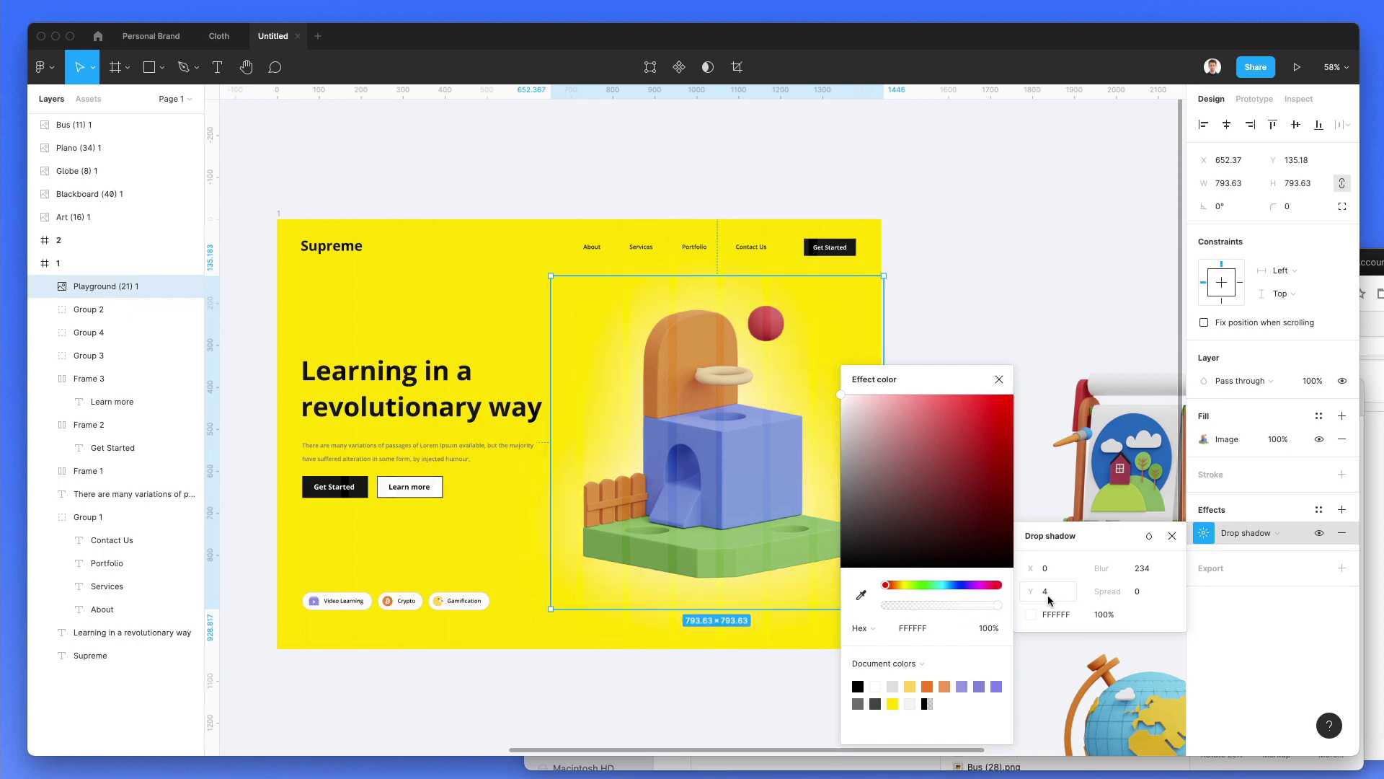
pyautogui.moveTo(997, 605)
pyautogui.mouseDown()
pyautogui.moveTo(982, 595)
pyautogui.moveTo(994, 587)
pyautogui.mouseUp()
pyautogui.click(964, 240)
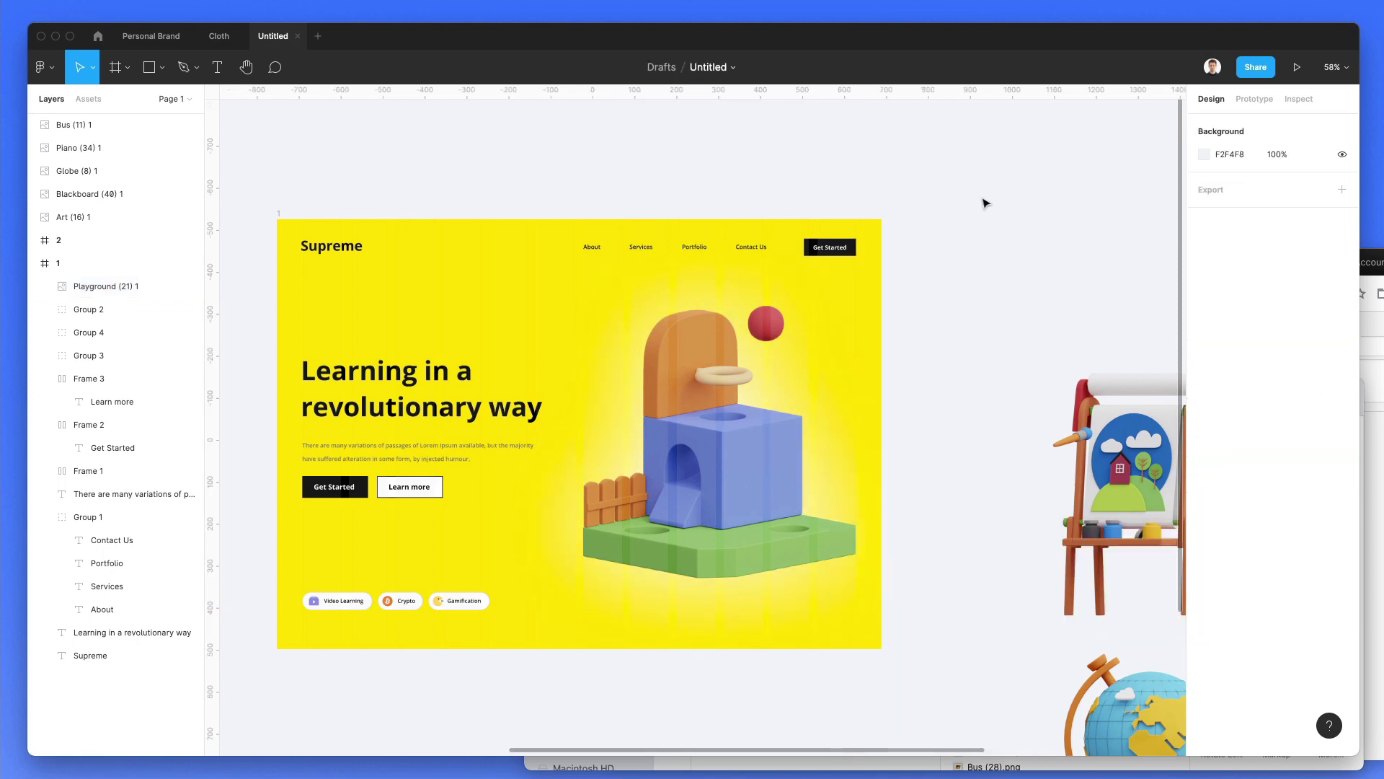
# Duplicate yellow frame 1 directly below itself at X -752, Y 603
pyautogui.scroll(-5, 981, 204)
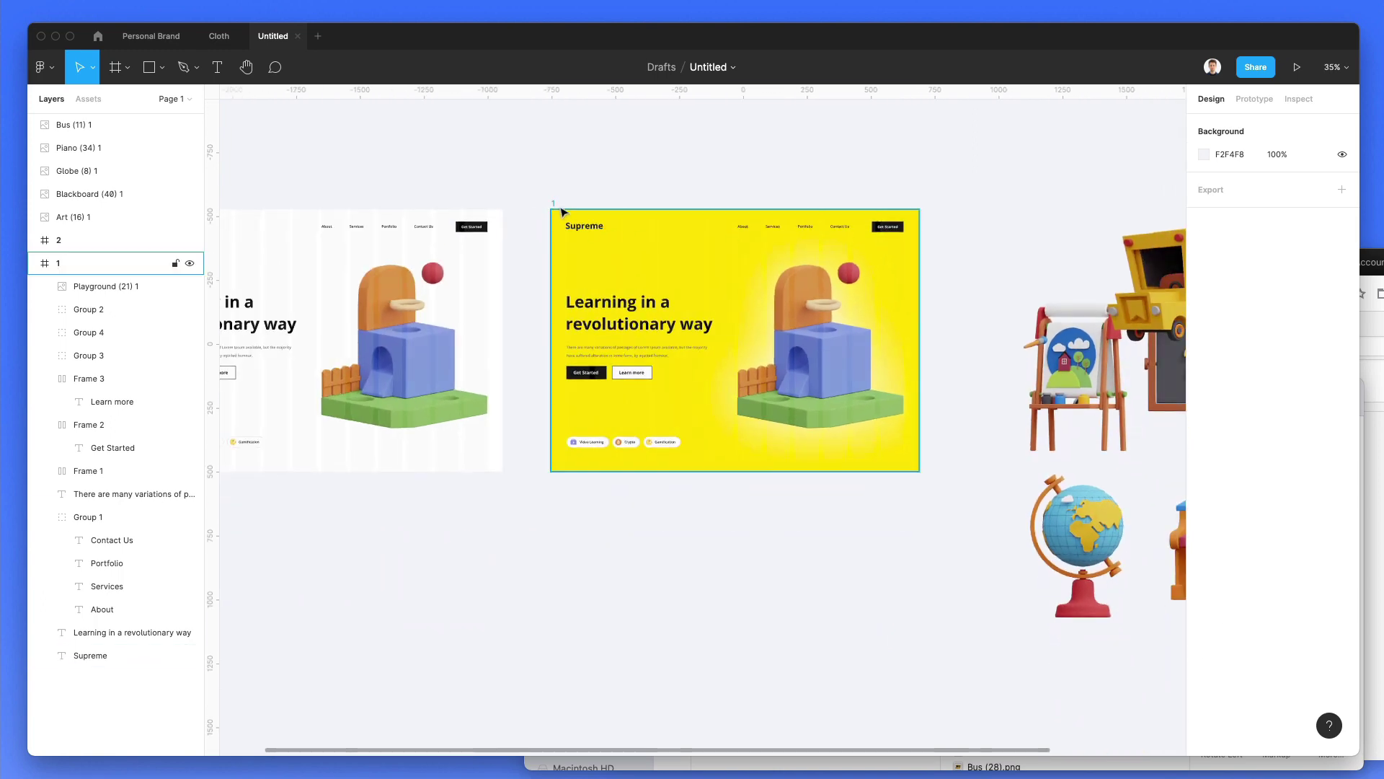
pyautogui.click(555, 205)
pyautogui.moveTo(639, 260); pyautogui.dragTo(640, 547)
pyautogui.scroll(-2, 641, 516)
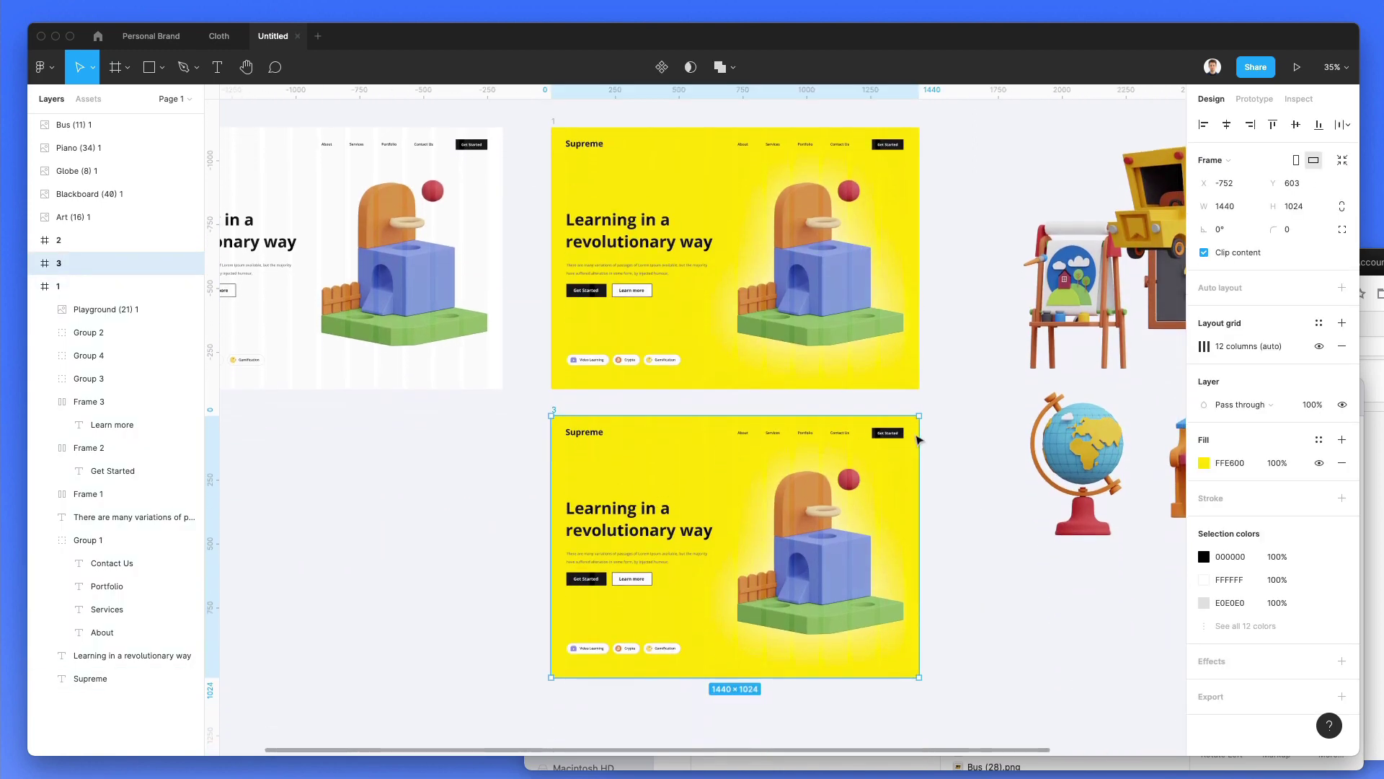
# Sample the playground's blue for the background fill of frame 3, and brighten it to 0033FF
pyautogui.click(1204, 463)
pyautogui.press('i')
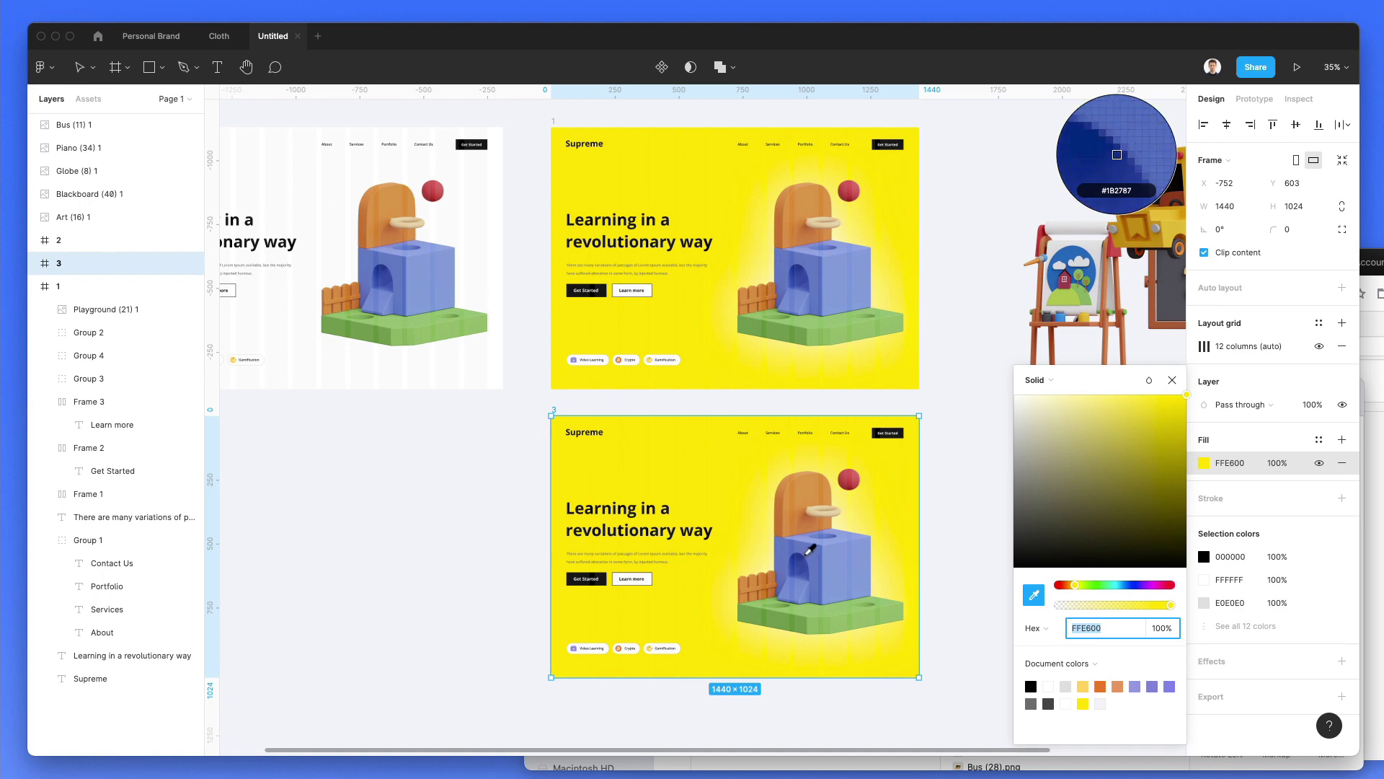
pyautogui.click(812, 550)
pyautogui.moveTo(1116, 447); pyautogui.dragTo(1190, 390)
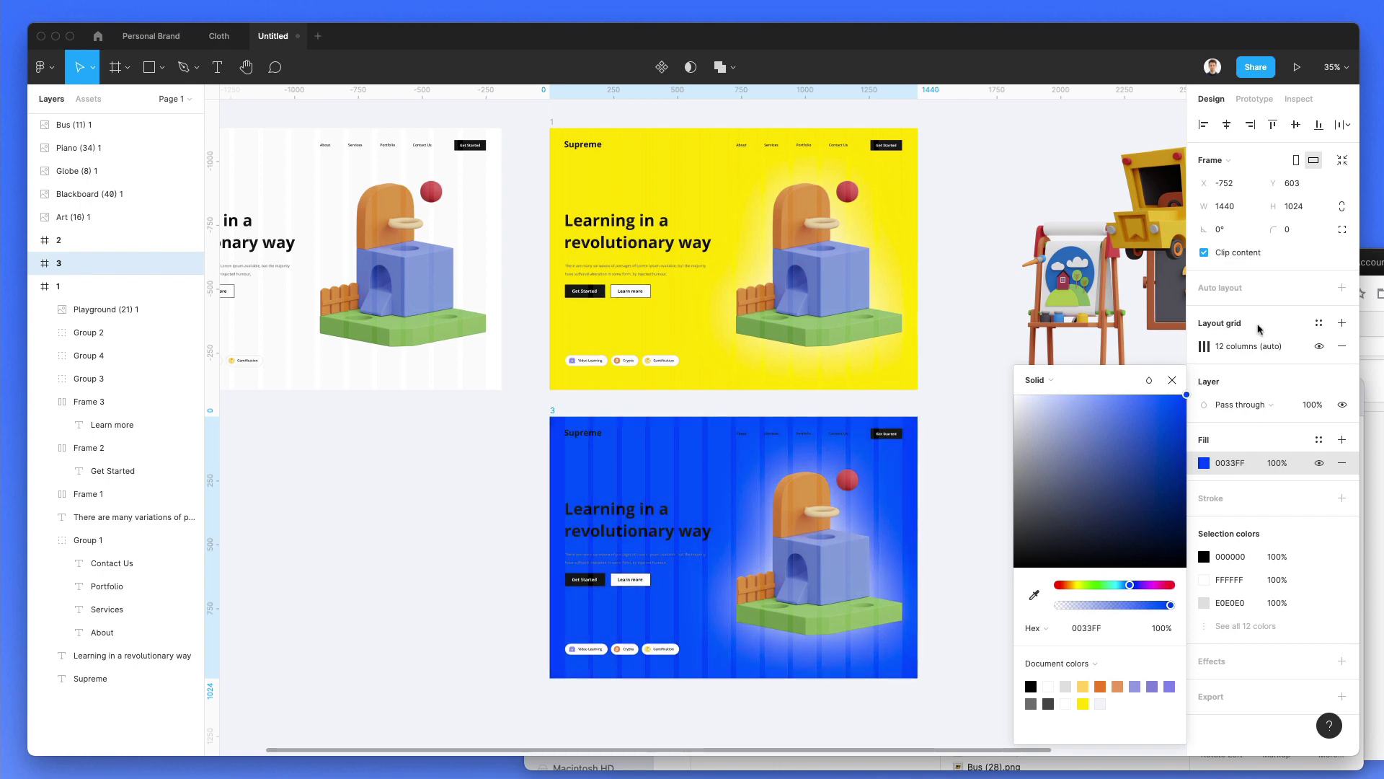
pyautogui.click(942, 429)
# Recolor the logo, navigation links, headline and description in blue frame 3 to white, sampled from the Learn more button
pyautogui.scroll(5, 733, 466)
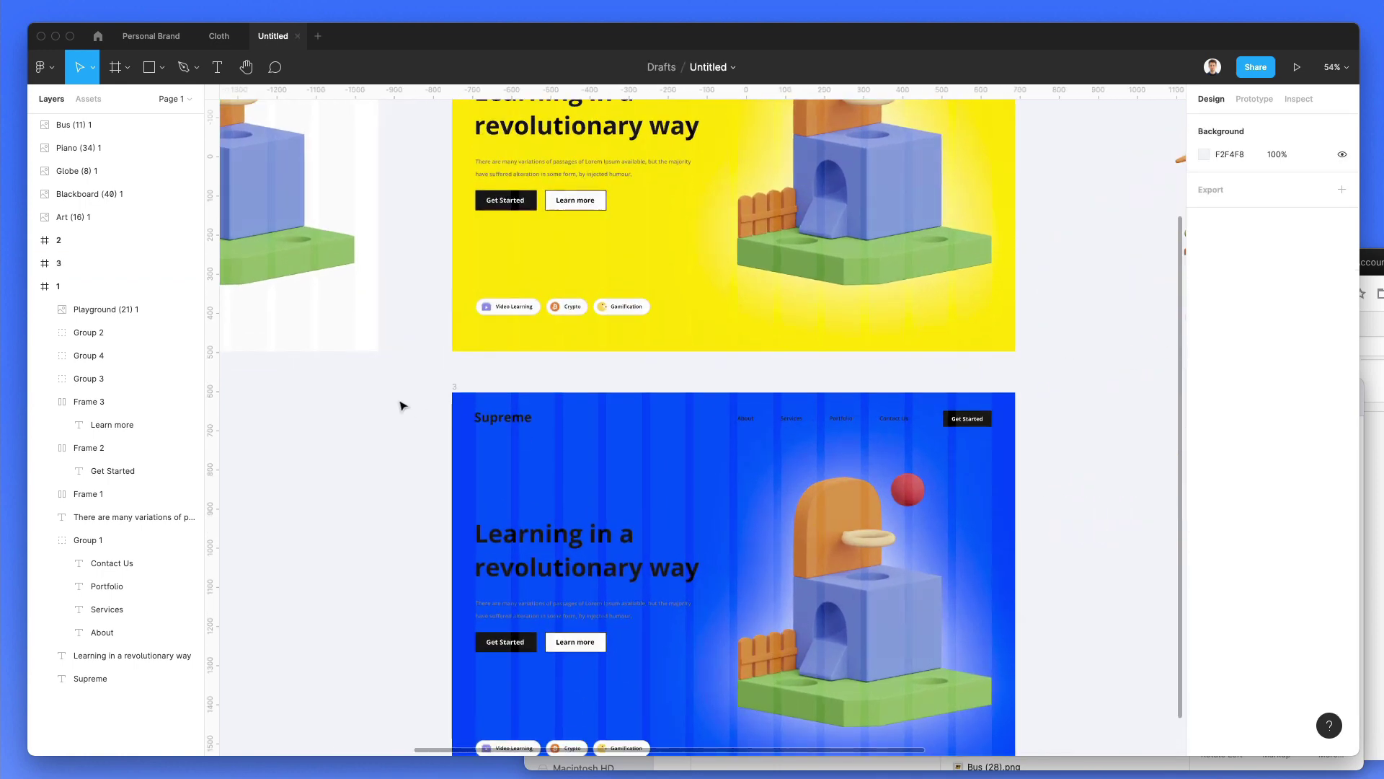
pyautogui.moveTo(396, 399); pyautogui.dragTo(916, 436)
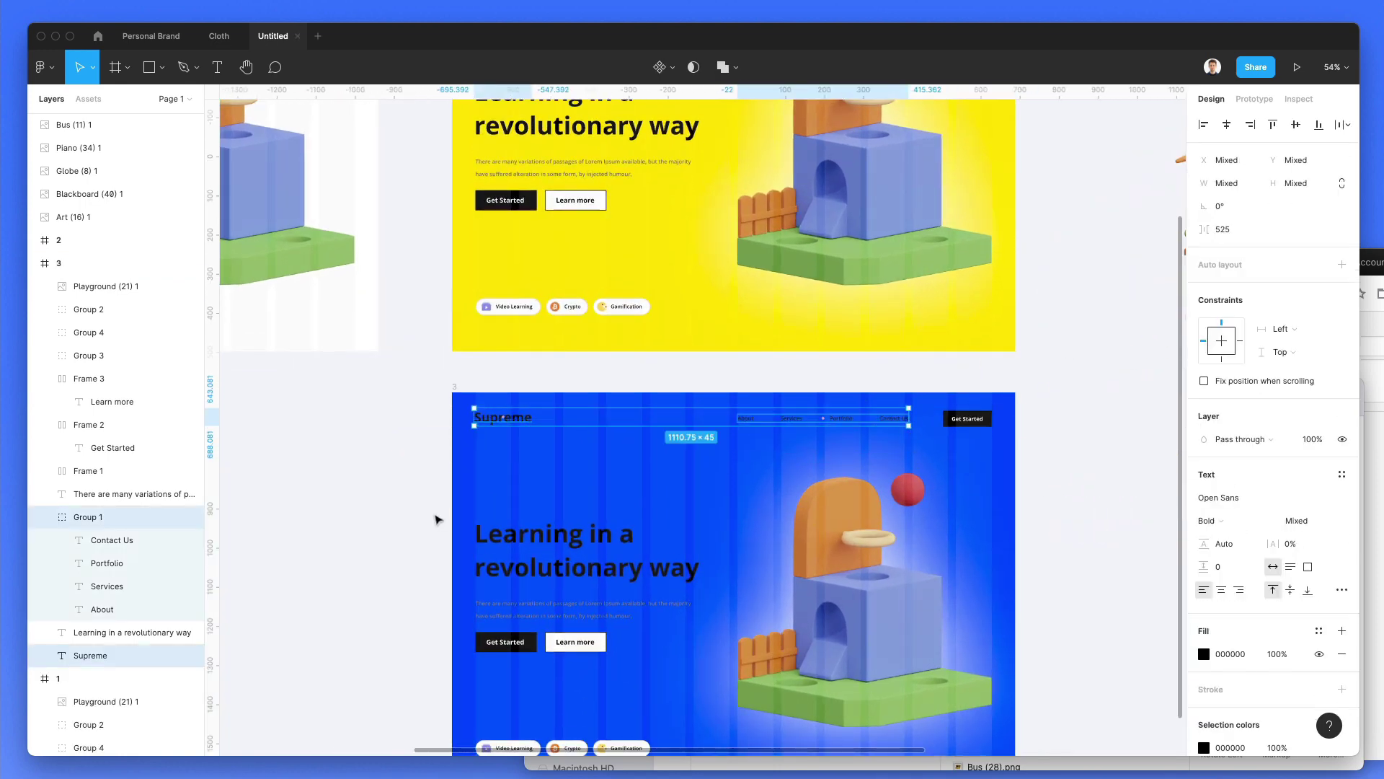
pyautogui.moveTo(436, 519); pyautogui.dragTo(584, 622)
pyautogui.press('i')
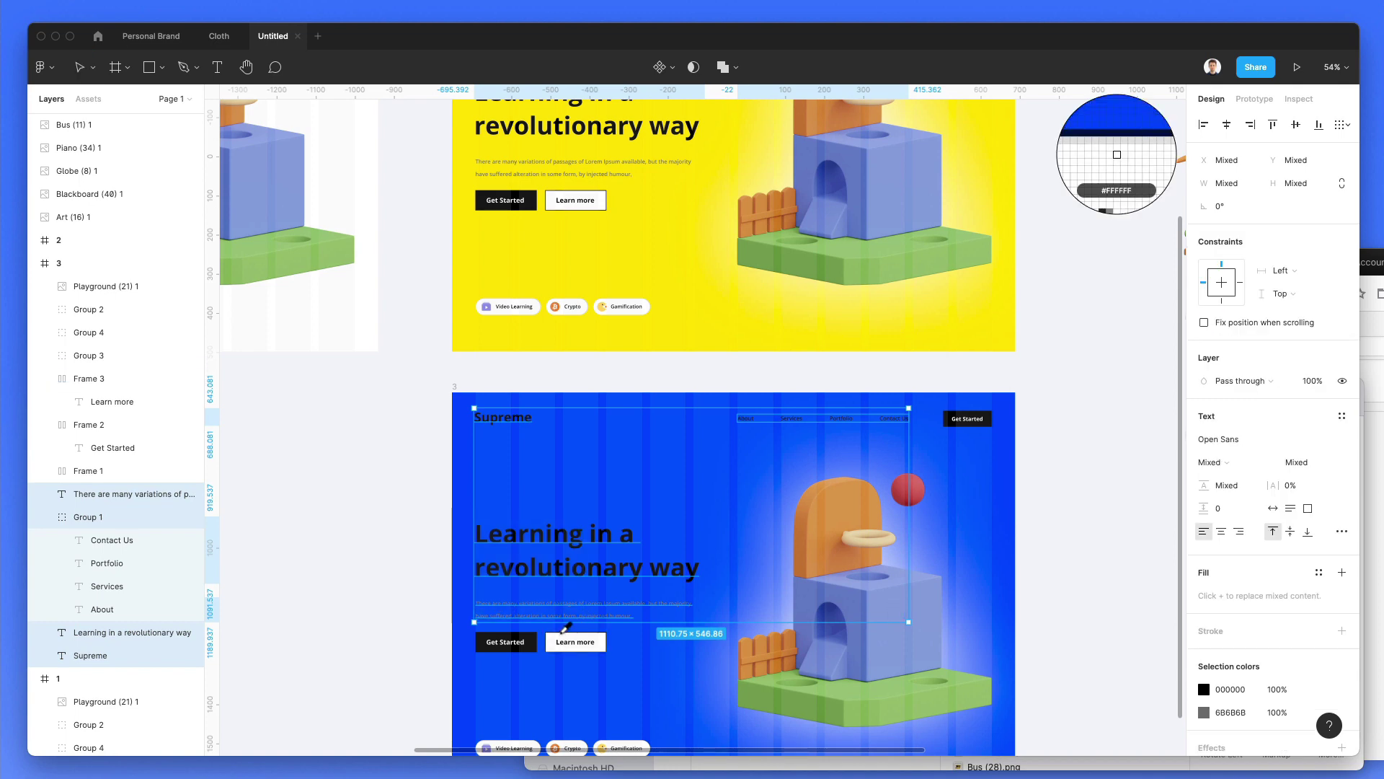
pyautogui.click(564, 629)
pyautogui.click(399, 587)
# Hide the 12-column layout grid on frames 1, 2 and 3 together
pyautogui.scroll(2, 436, 581)
pyautogui.scroll(-2, 436, 587)
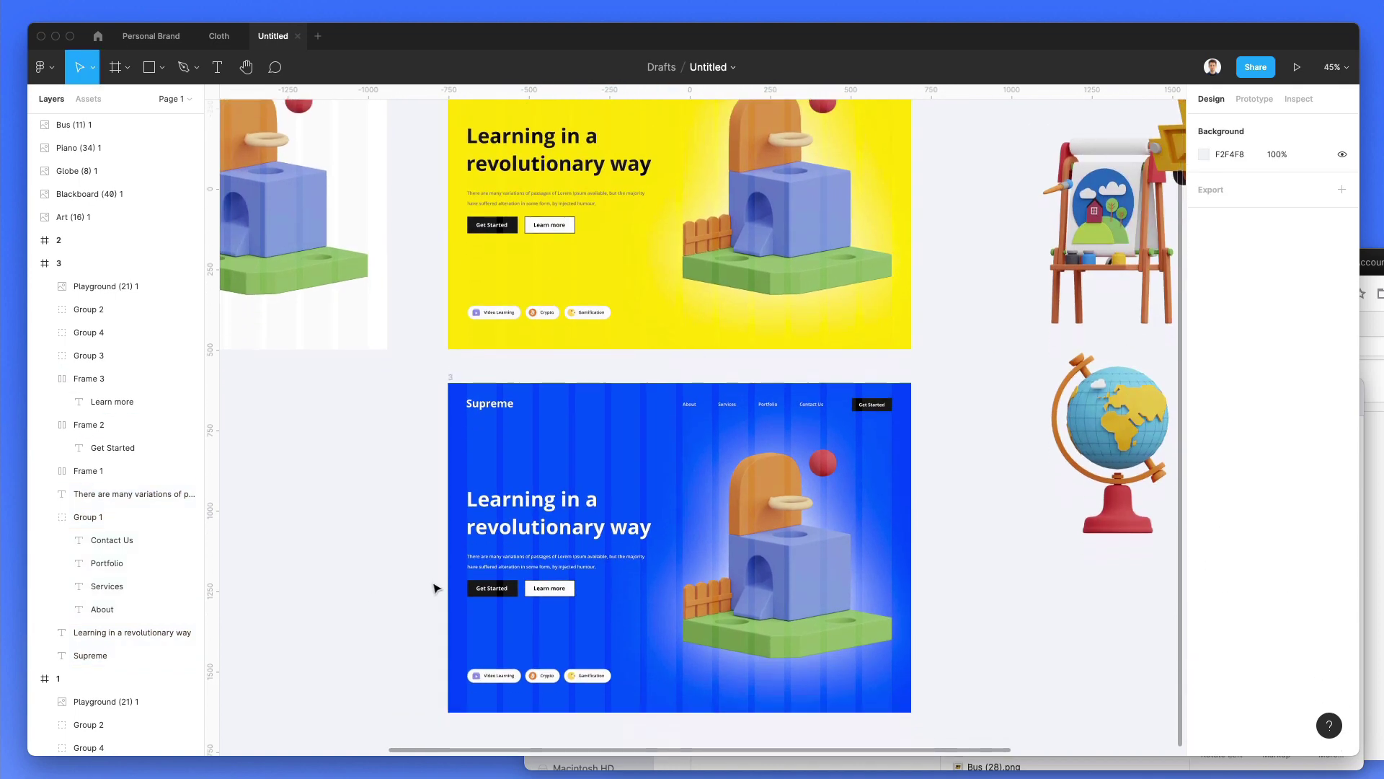
pyautogui.scroll(-2, 426, 589)
pyautogui.scroll(2, 401, 587)
pyautogui.scroll(-2, 401, 584)
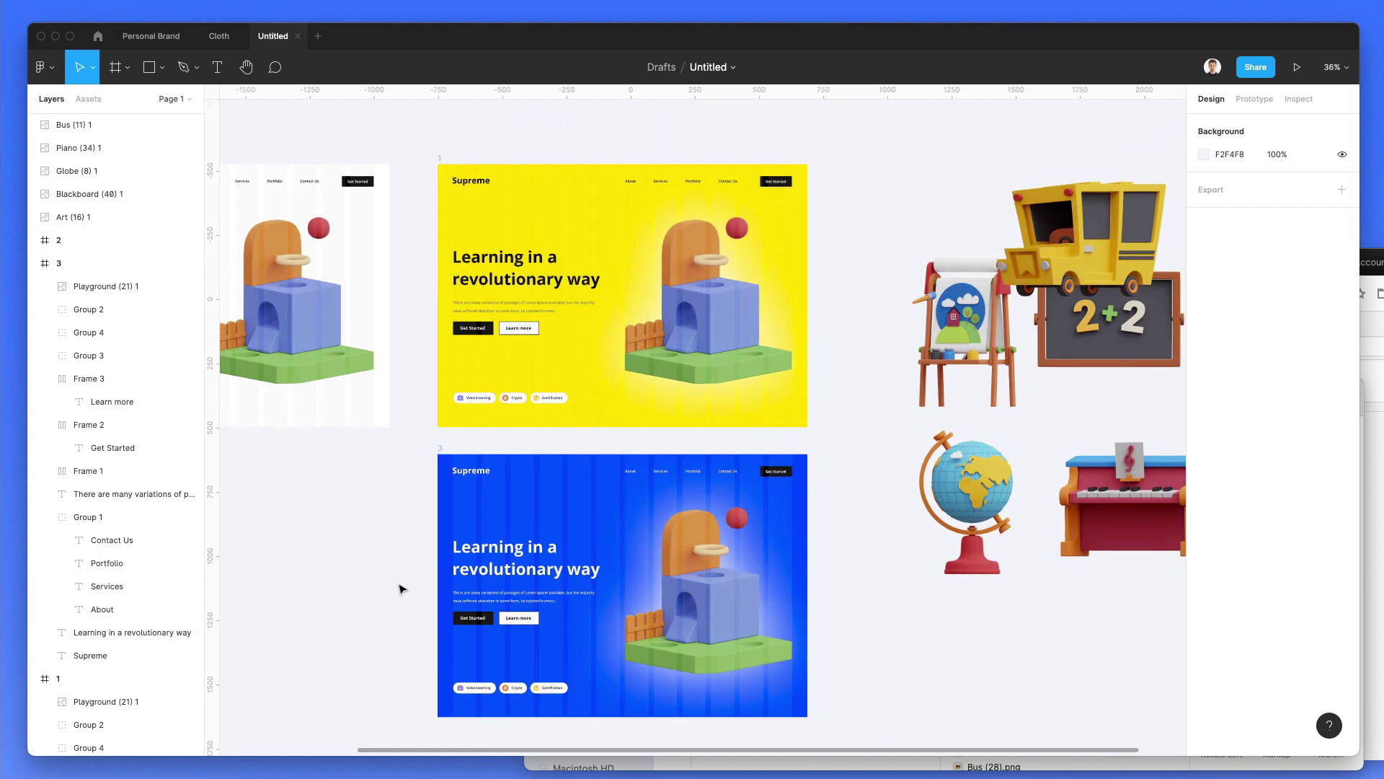
pyautogui.click(442, 448)
pyautogui.keyDown('shift'); pyautogui.click(442, 169); pyautogui.keyUp('shift')
pyautogui.hscroll(-5, 443, 166)
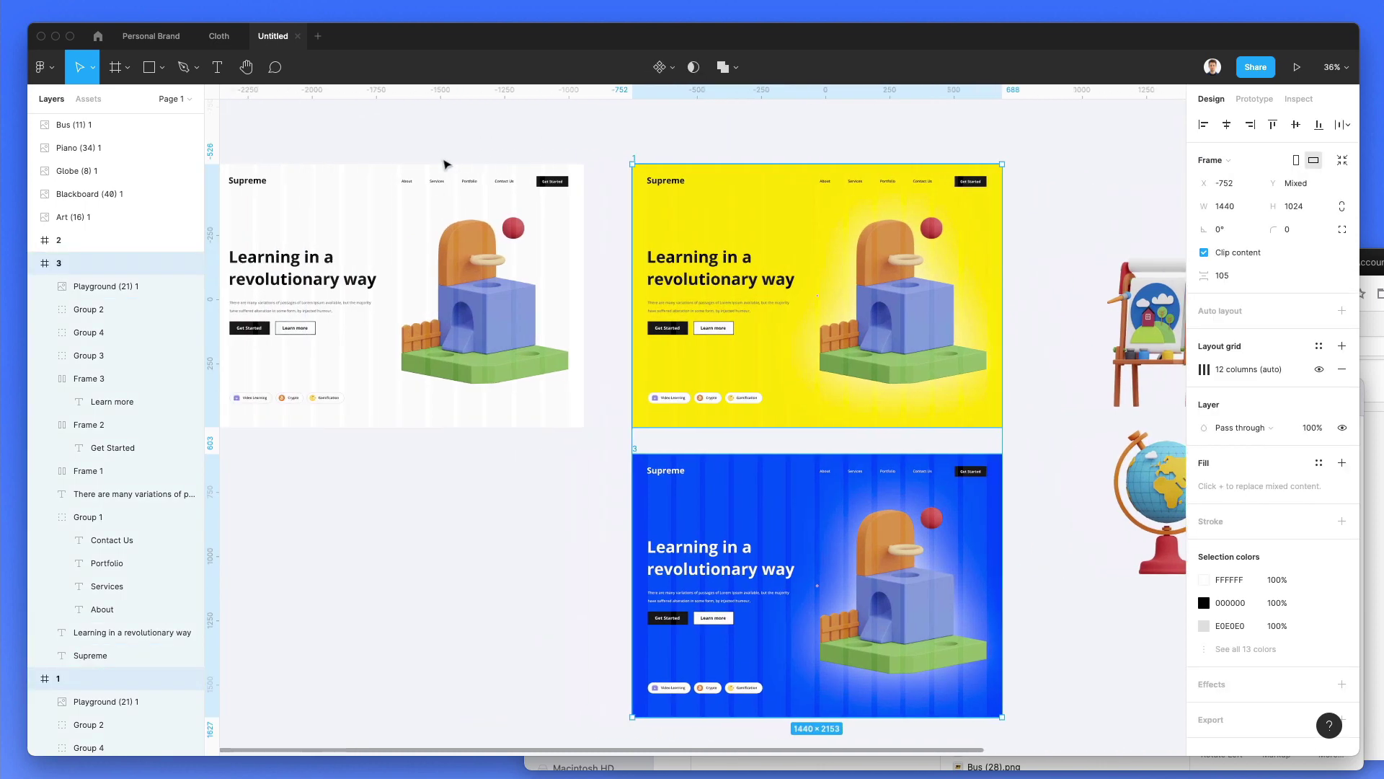
pyautogui.keyDown('shift'); pyautogui.click(272, 165); pyautogui.keyUp('shift')
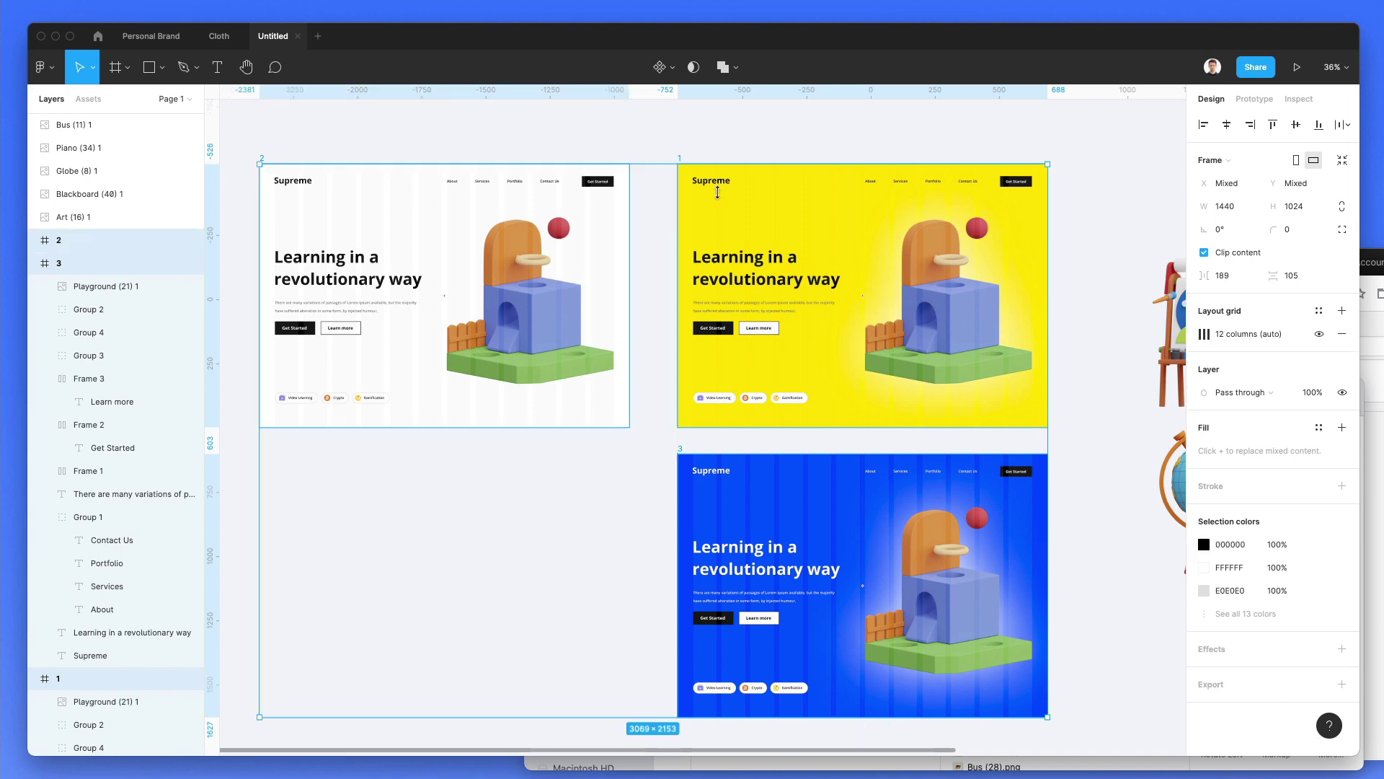
pyautogui.click(1319, 333)
pyautogui.click(551, 571)
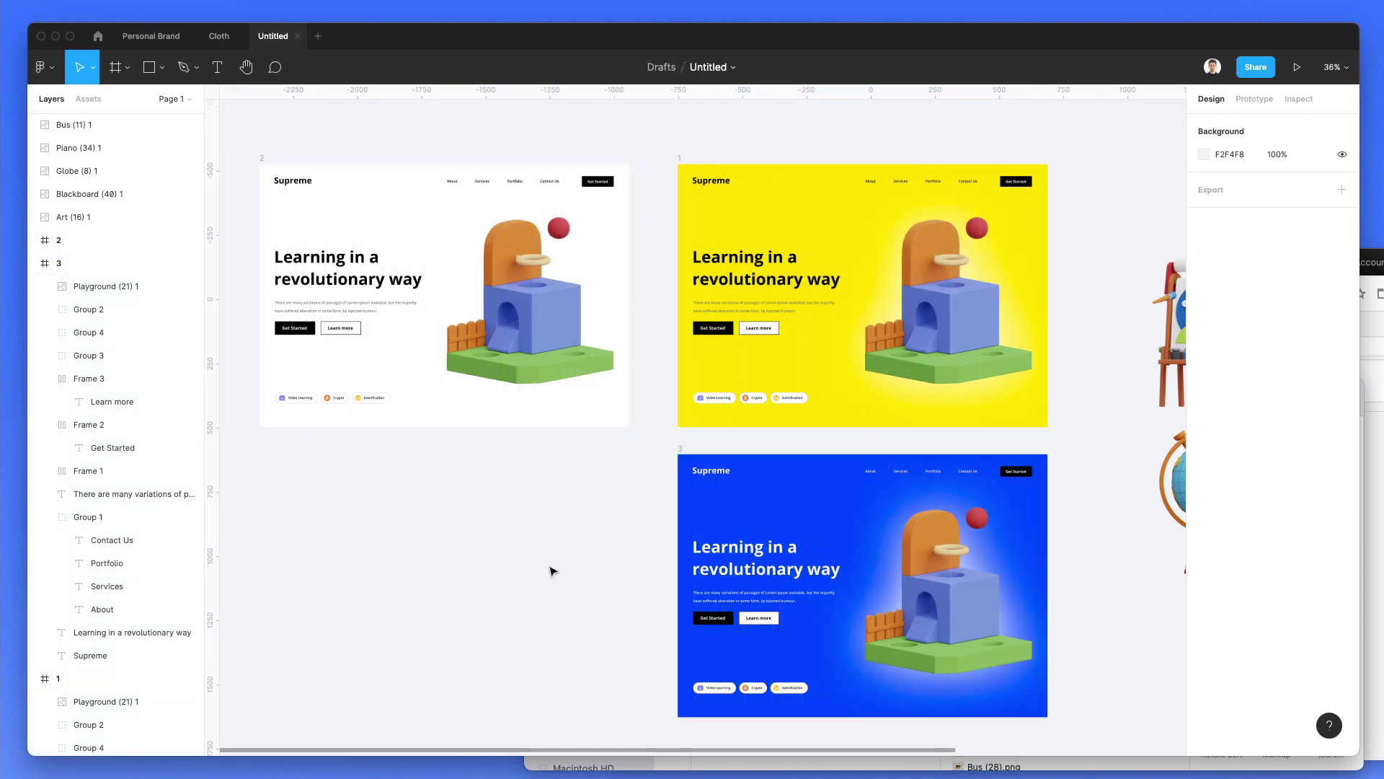
# Move white frame 2 directly above yellow frame 1 so the three variants form one column
pyautogui.hscroll(3, 550, 571)
pyautogui.hscroll(1, 556, 563)
pyautogui.scroll(-3, 550, 559)
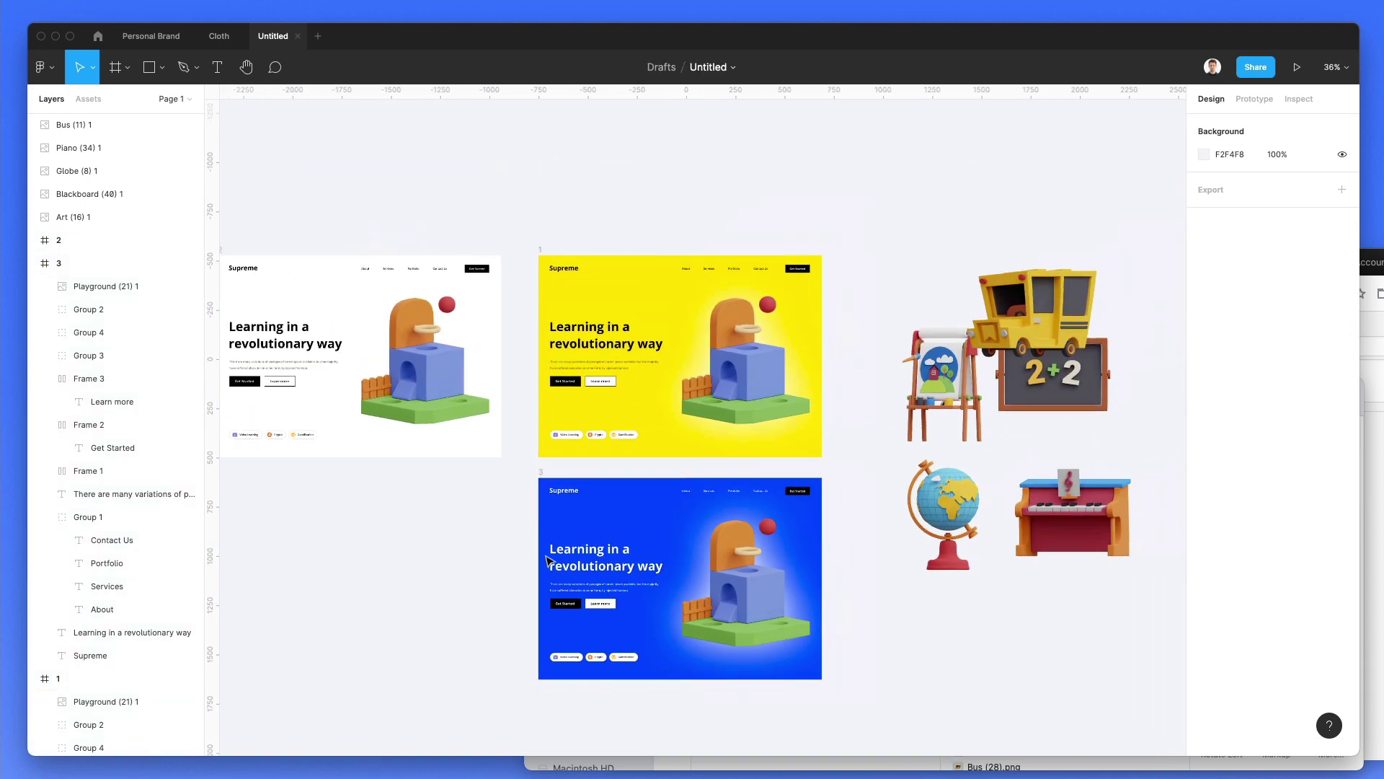
pyautogui.hscroll(-2, 432, 339)
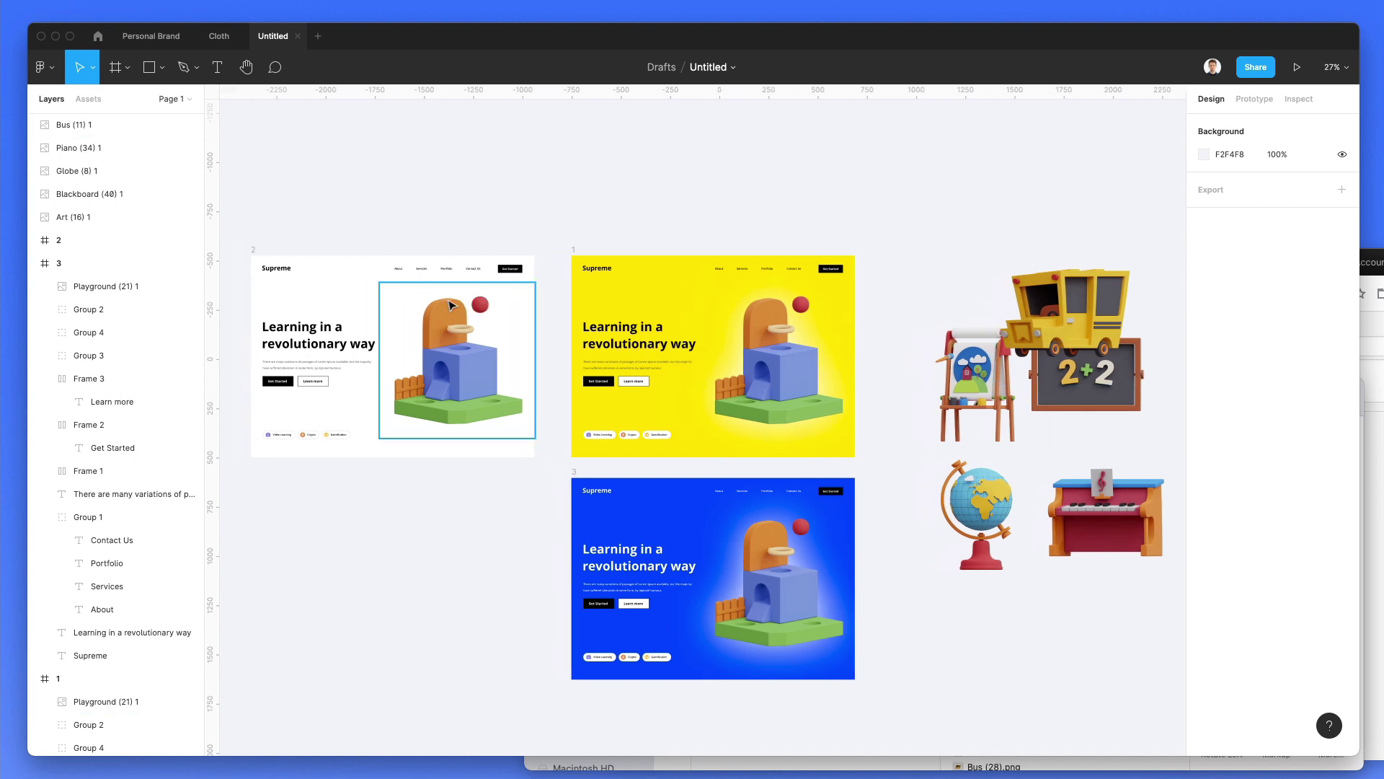
pyautogui.moveTo(426, 338); pyautogui.dragTo(759, 122)
pyautogui.click(1013, 171)
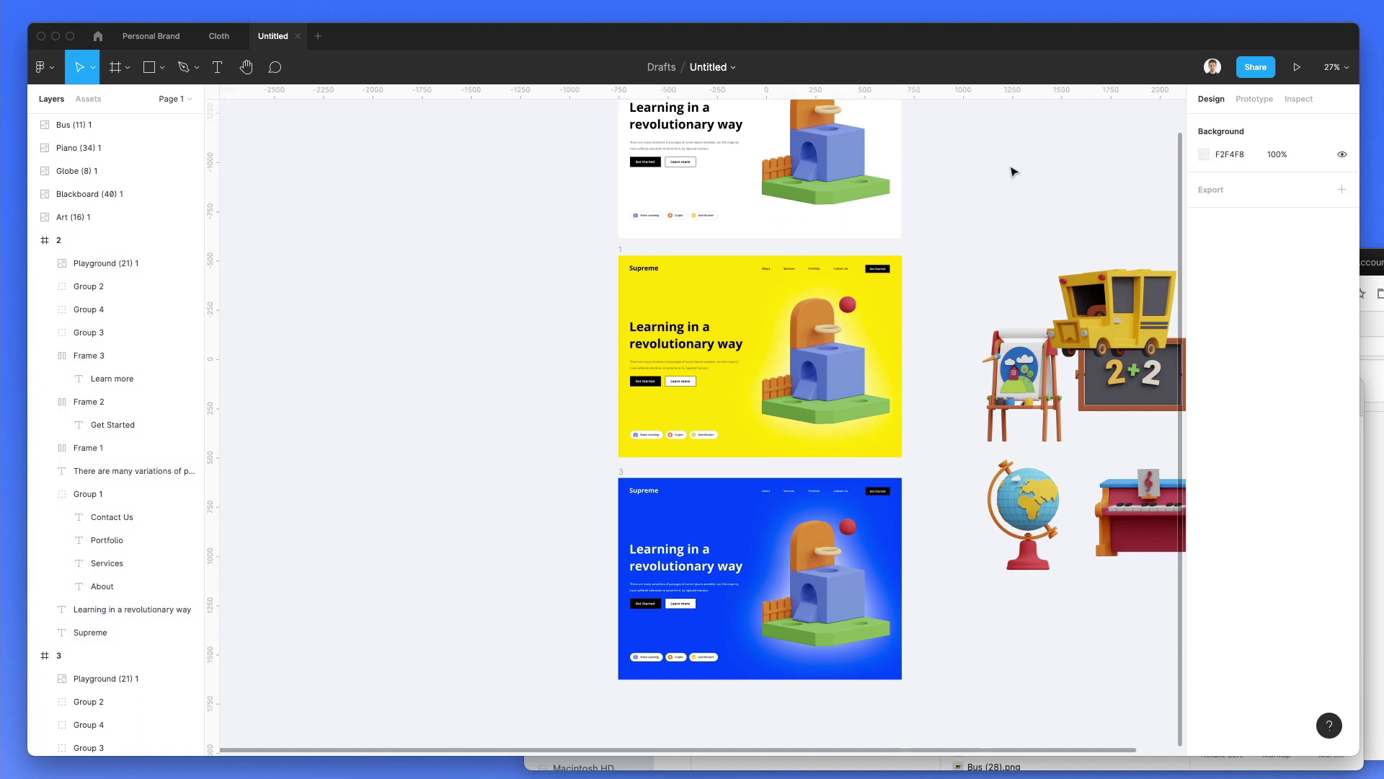
# Duplicate the column of three landing page frames to the left of the originals at X -2323
pyautogui.scroll(-2, 1012, 171)
pyautogui.hscroll(2, 1012, 171)
pyautogui.scroll(-1, 1013, 172)
pyautogui.scroll(-2, 1010, 170)
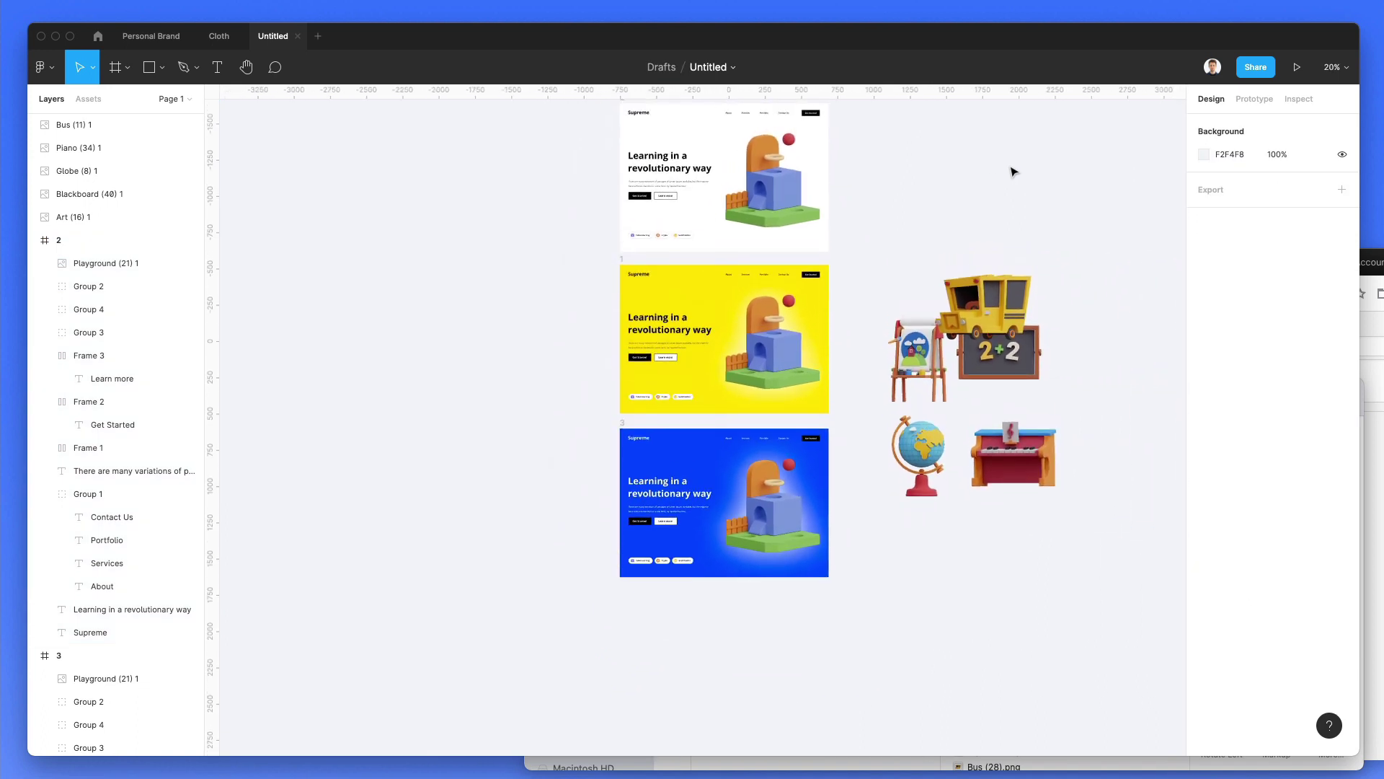
pyautogui.click(626, 149)
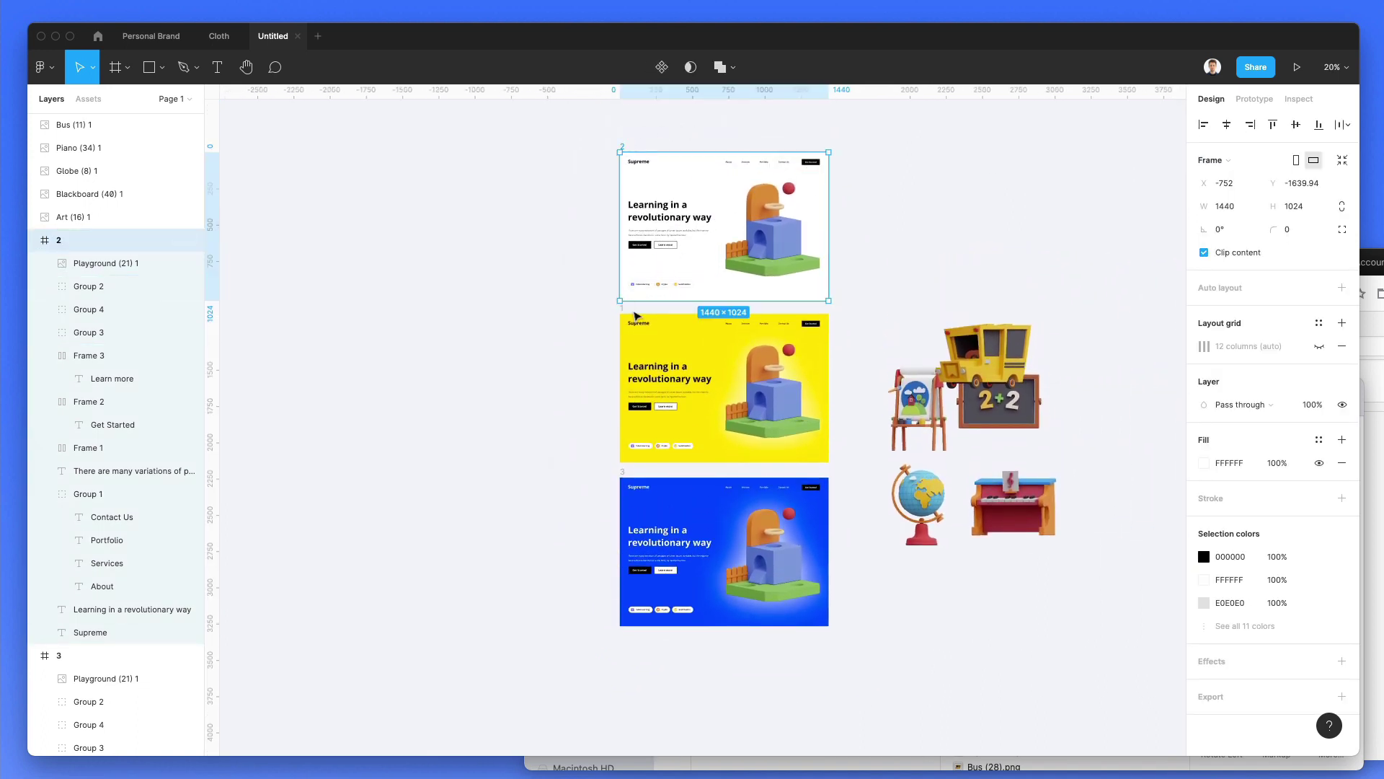
pyautogui.moveTo(565, 119); pyautogui.dragTo(834, 705)
pyautogui.keyDown('alt'); pyautogui.moveTo(775, 512); pyautogui.dragTo(547, 513); pyautogui.keyUp('alt')
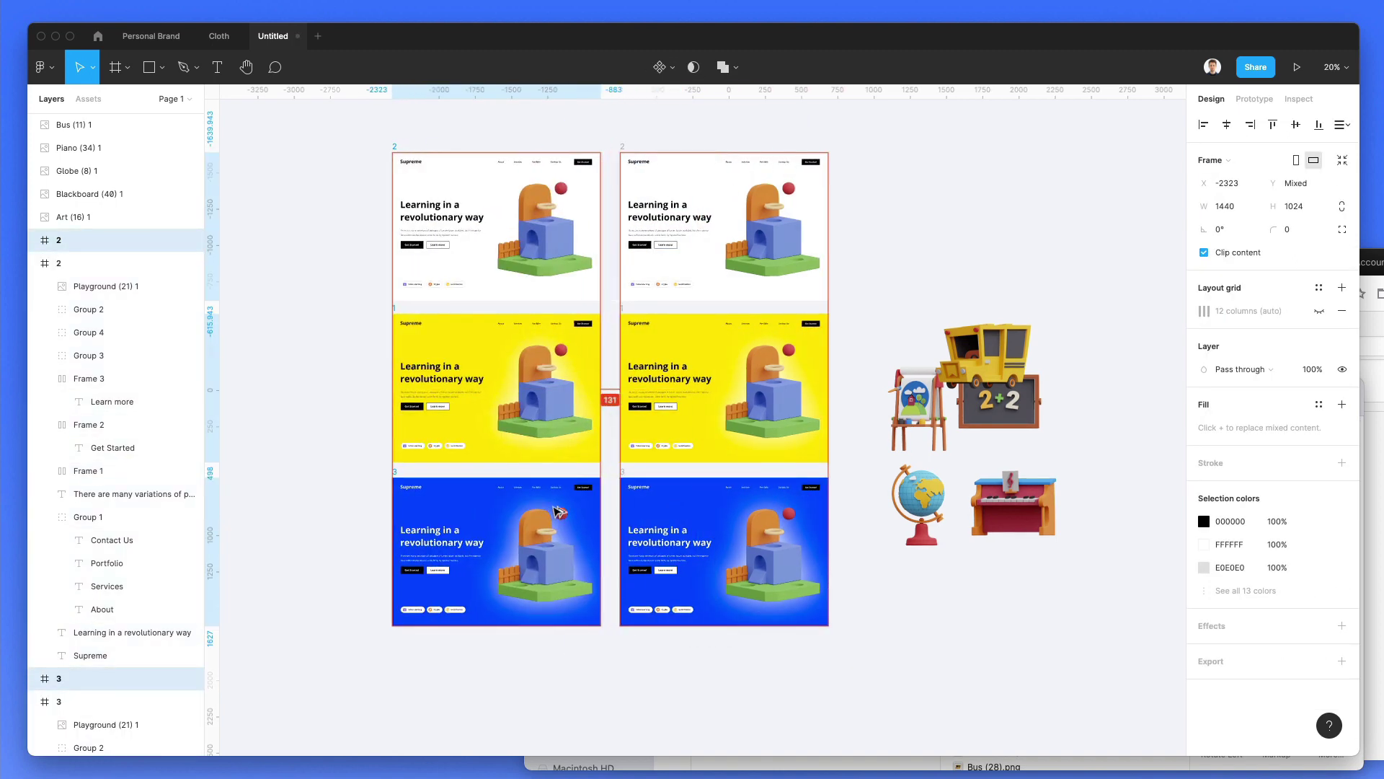
pyautogui.press('Escape')
# Place the bus illustration in the duplicated white frame 6 and delete that frame's playground illustration
pyautogui.moveTo(975, 369); pyautogui.dragTo(530, 247)
pyautogui.scroll(5, 542, 178)
pyautogui.click(565, 193)
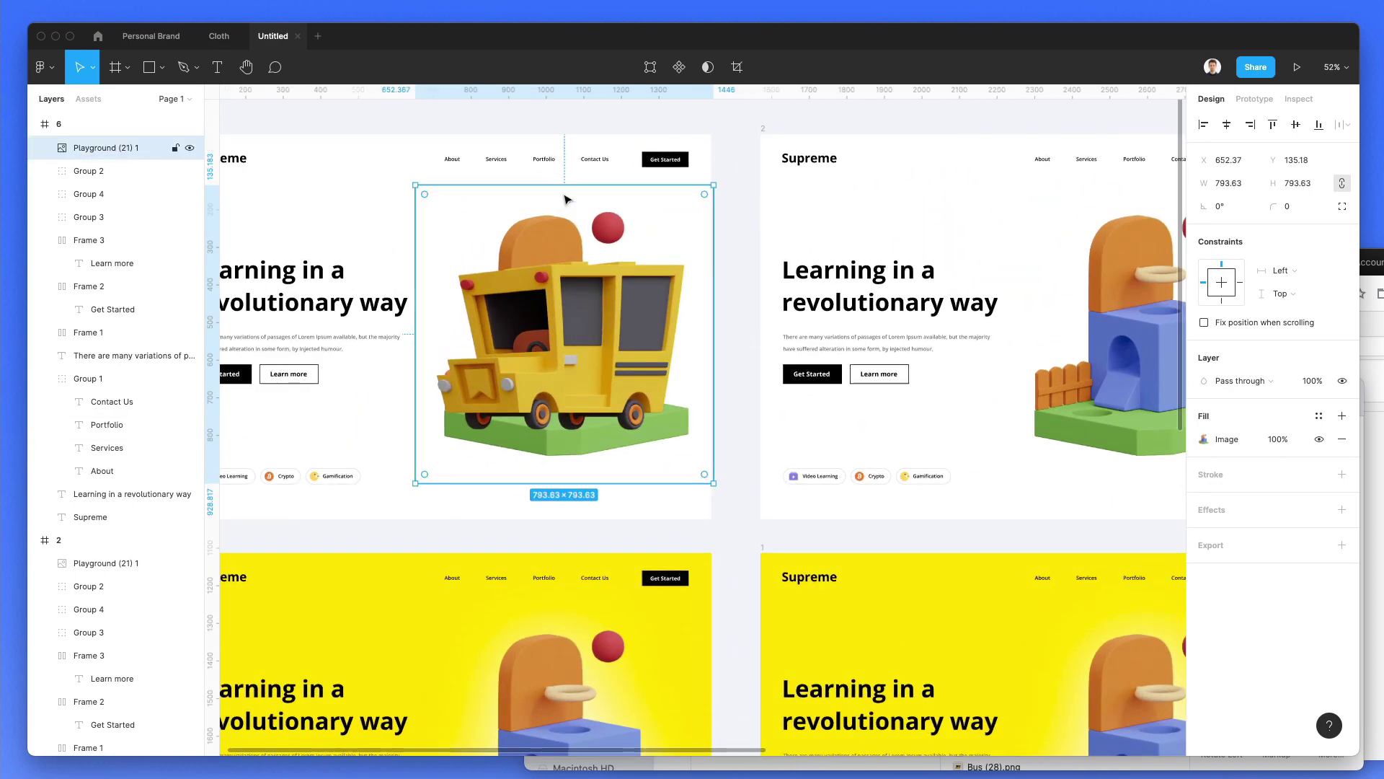
pyautogui.press('Delete')
# Position the bus beside the headline in frame 6 at X 683.79, Y 139.93
pyautogui.hscroll(-2, 567, 263)
pyautogui.hscroll(-2, 567, 266)
pyautogui.moveTo(715, 307); pyautogui.dragTo(710, 290)
pyautogui.hotkey('shift', 'Right')
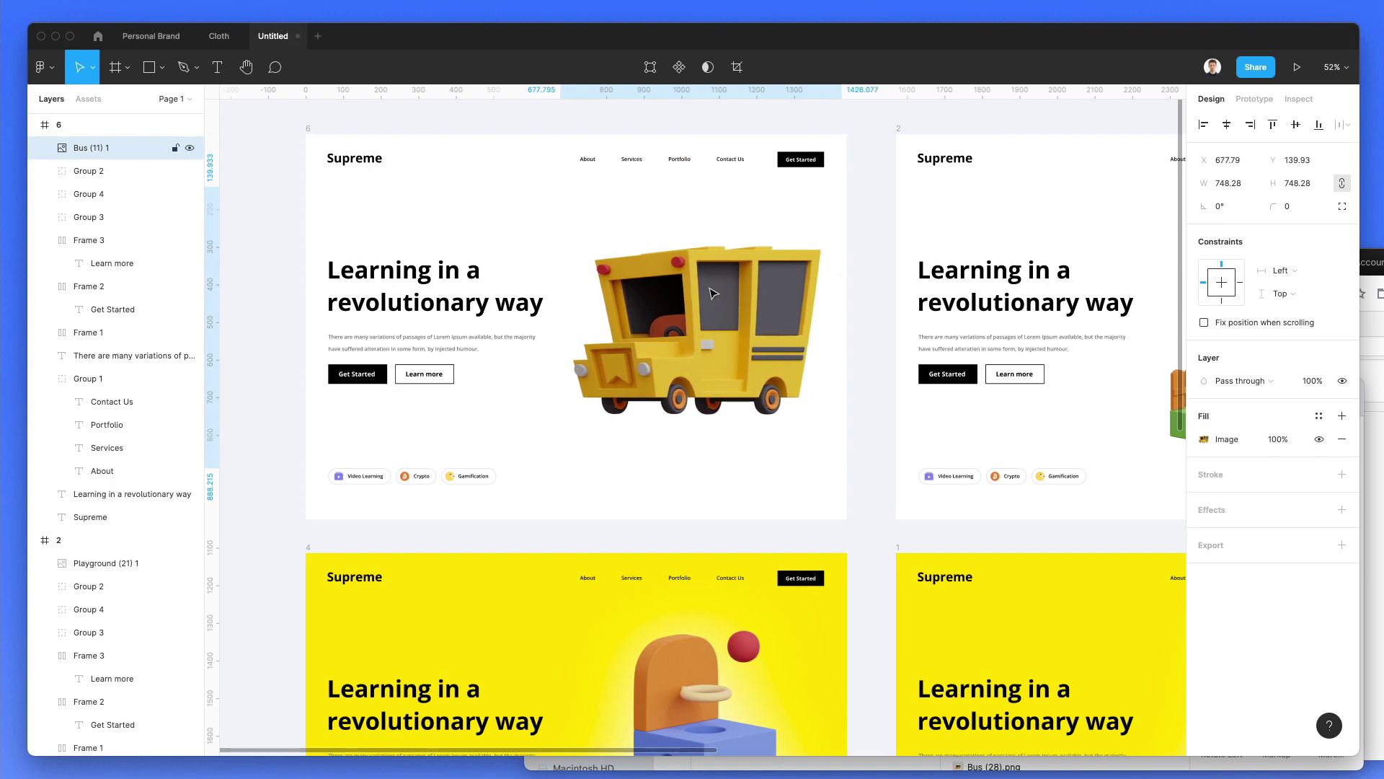
pyautogui.hotkey('shift', 'Right')
pyautogui.press('Left')
pyautogui.moveTo(713, 293); pyautogui.dragTo(711, 292)
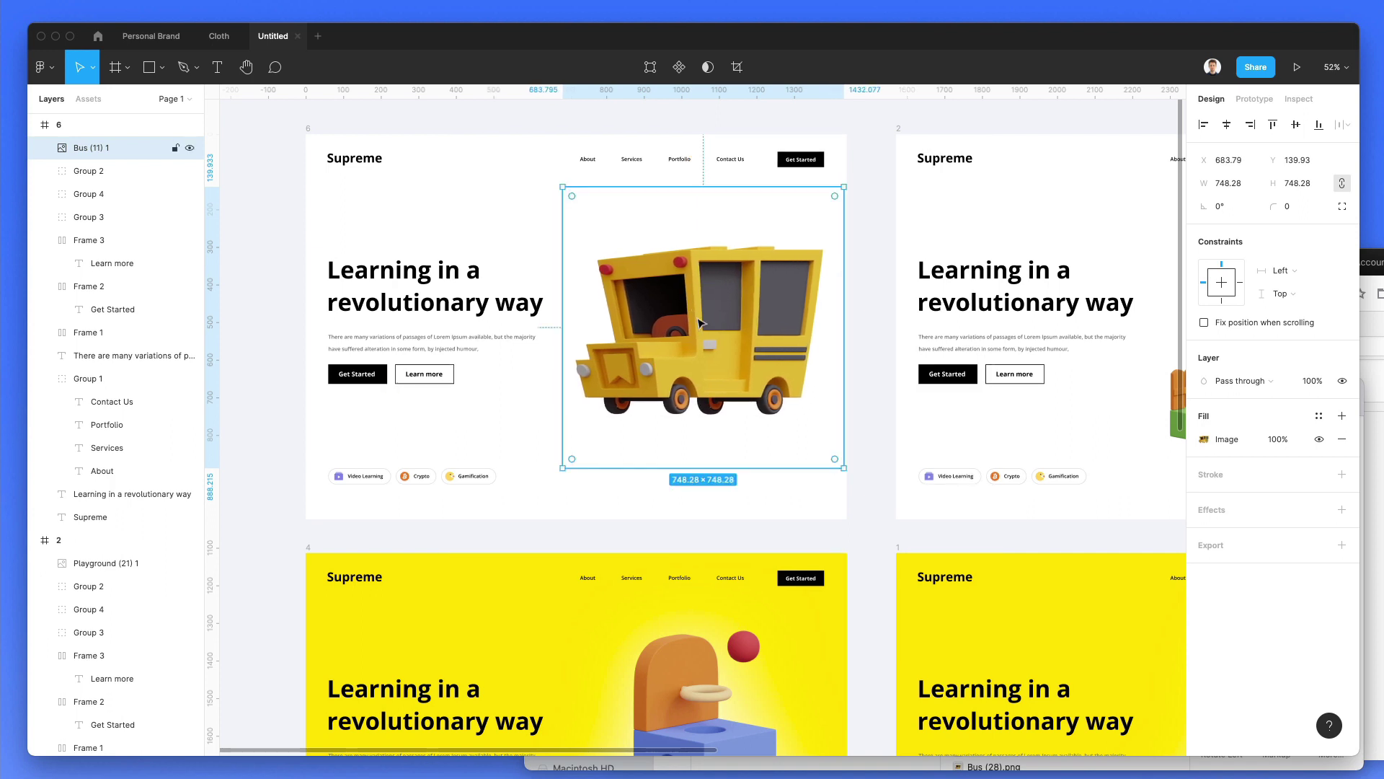
# Replace the playground illustration in yellow frame 4 with a pasted copy of the bus
pyautogui.scroll(-5, 689, 585)
pyautogui.click(688, 586)
pyautogui.press('Delete')
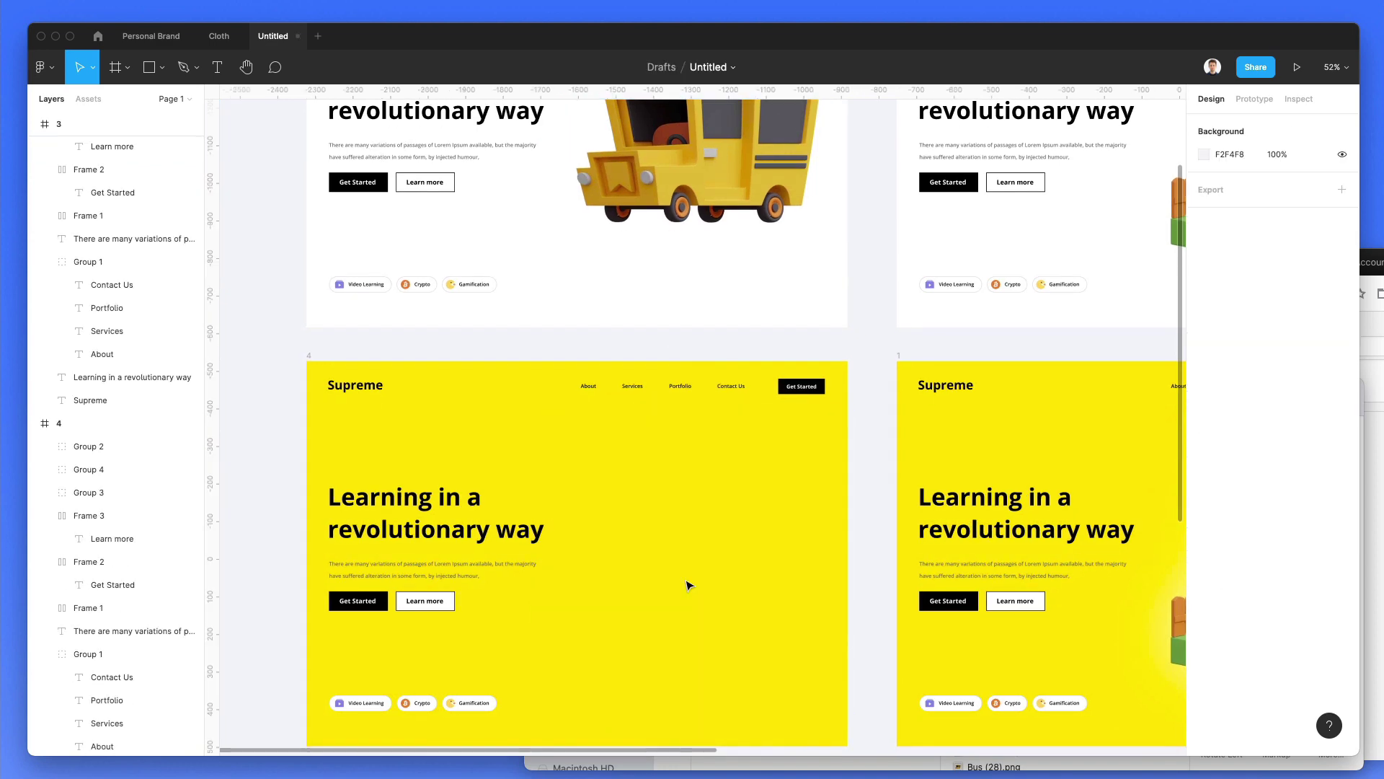
pyautogui.click(320, 359)
pyautogui.hotkey('ctrl', 'v')
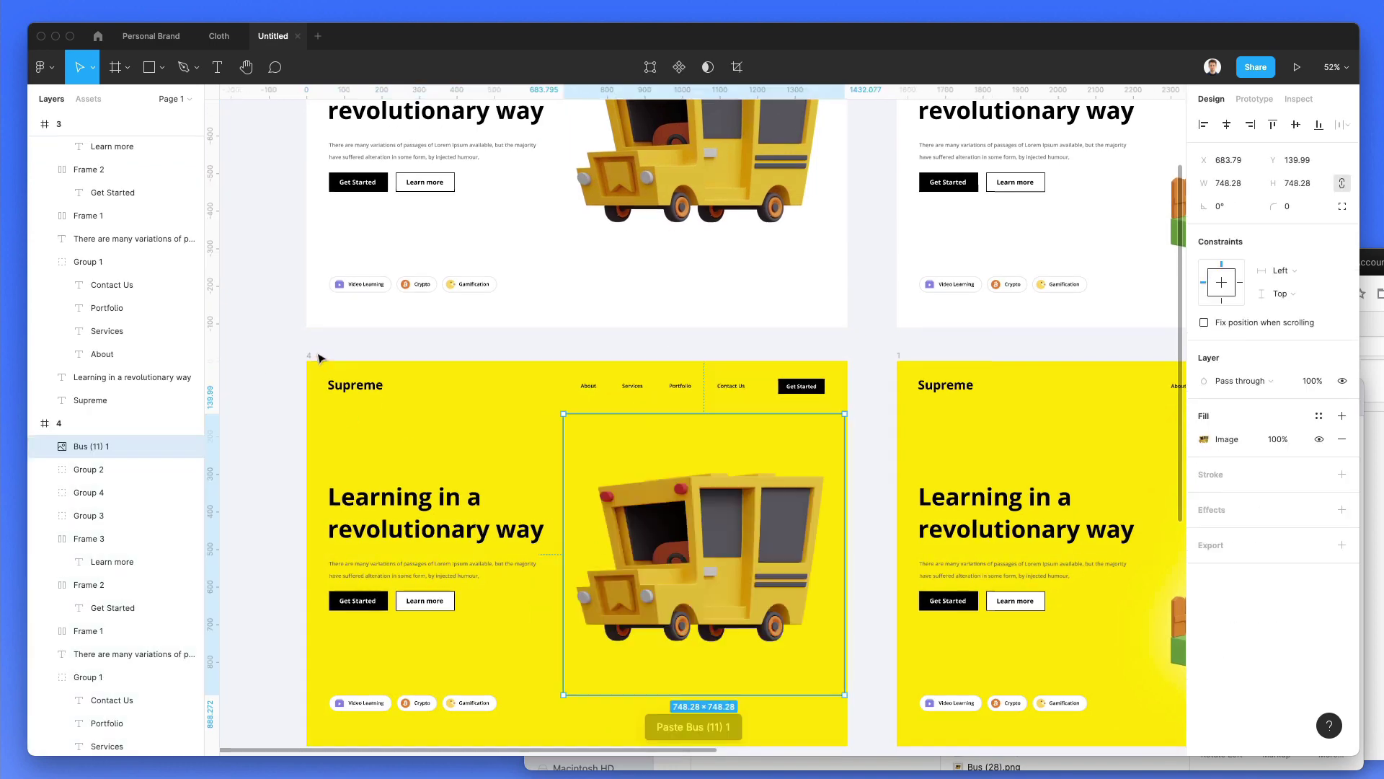
pyautogui.click(245, 343)
# Replace the playground illustration in blue frame 5 with a pasted copy of the bus
pyautogui.hotkey('shift', '1')
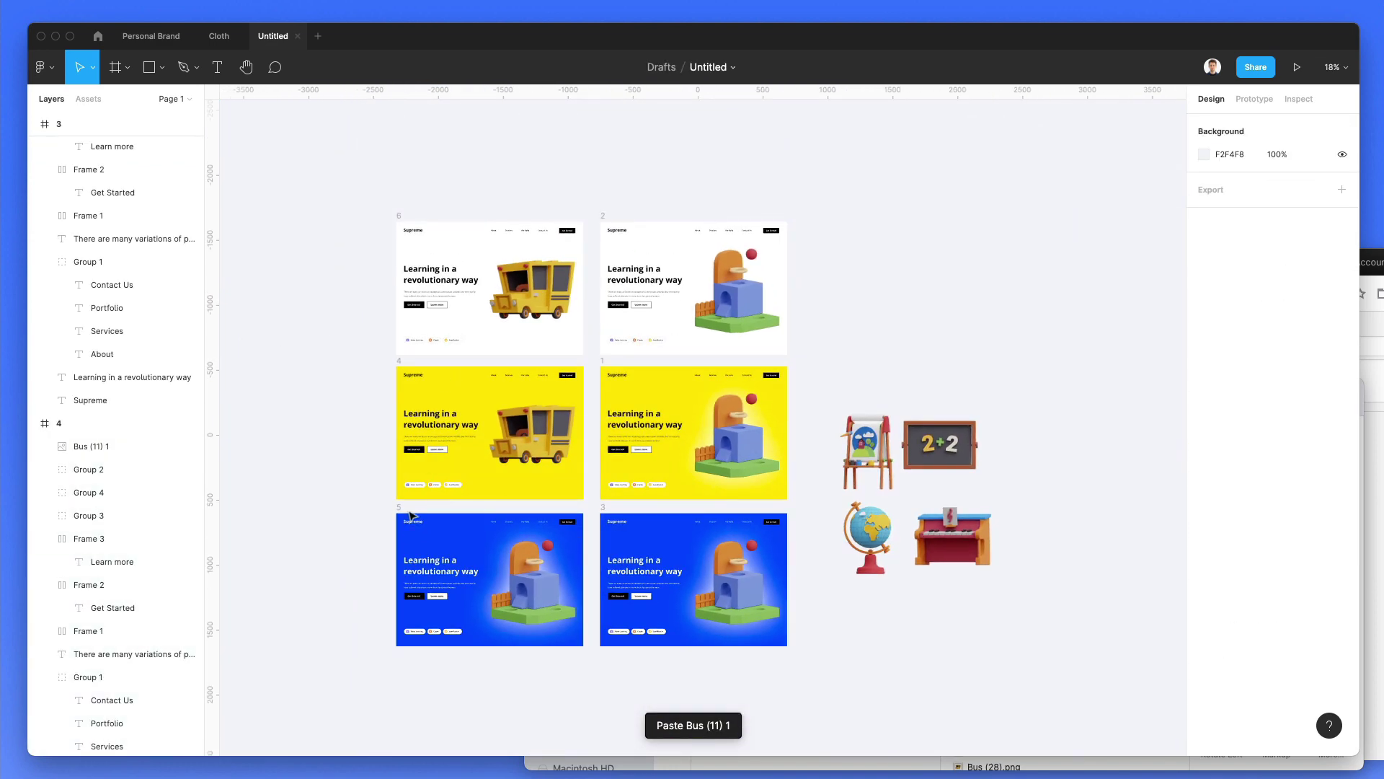
pyautogui.scroll(2, 409, 515)
pyautogui.click(415, 525)
pyautogui.press('Delete')
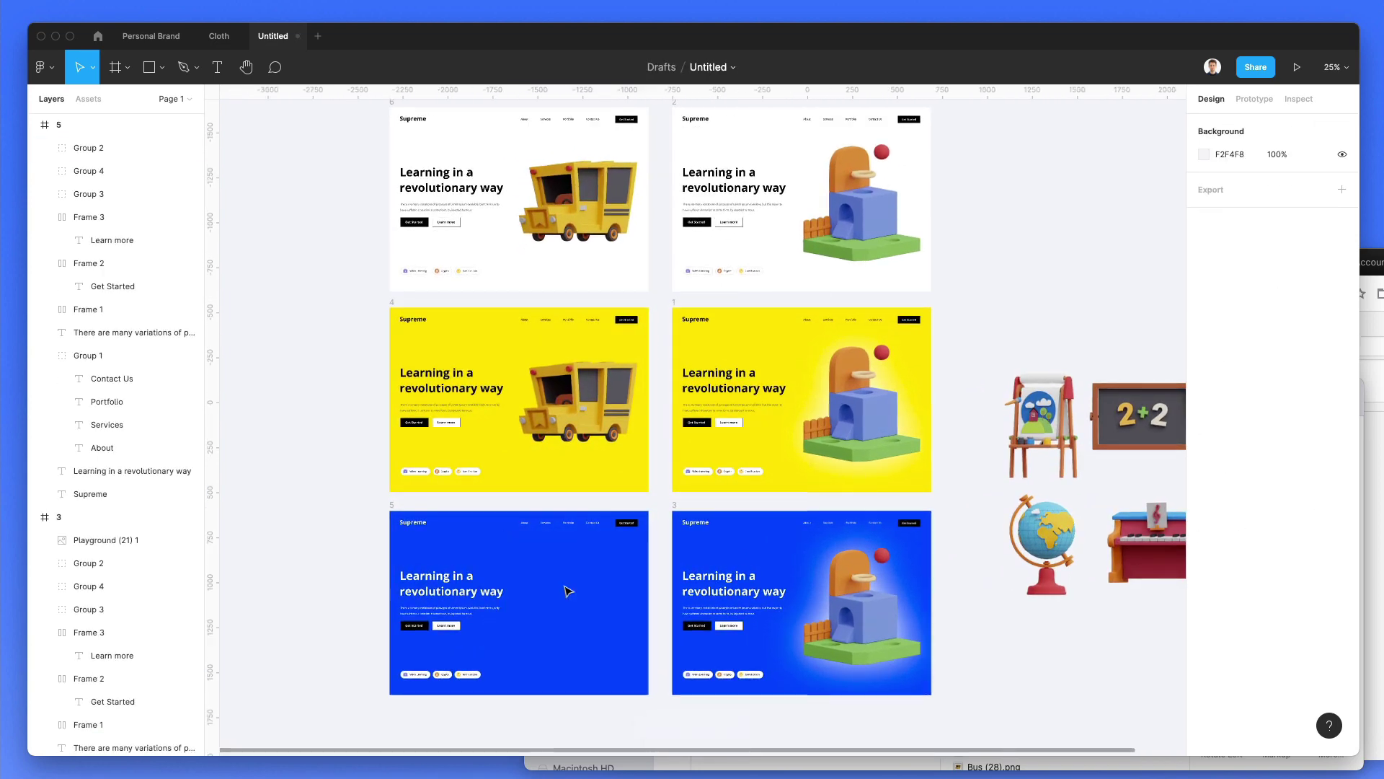
pyautogui.click(409, 512)
pyautogui.hotkey('ctrl', 'v')
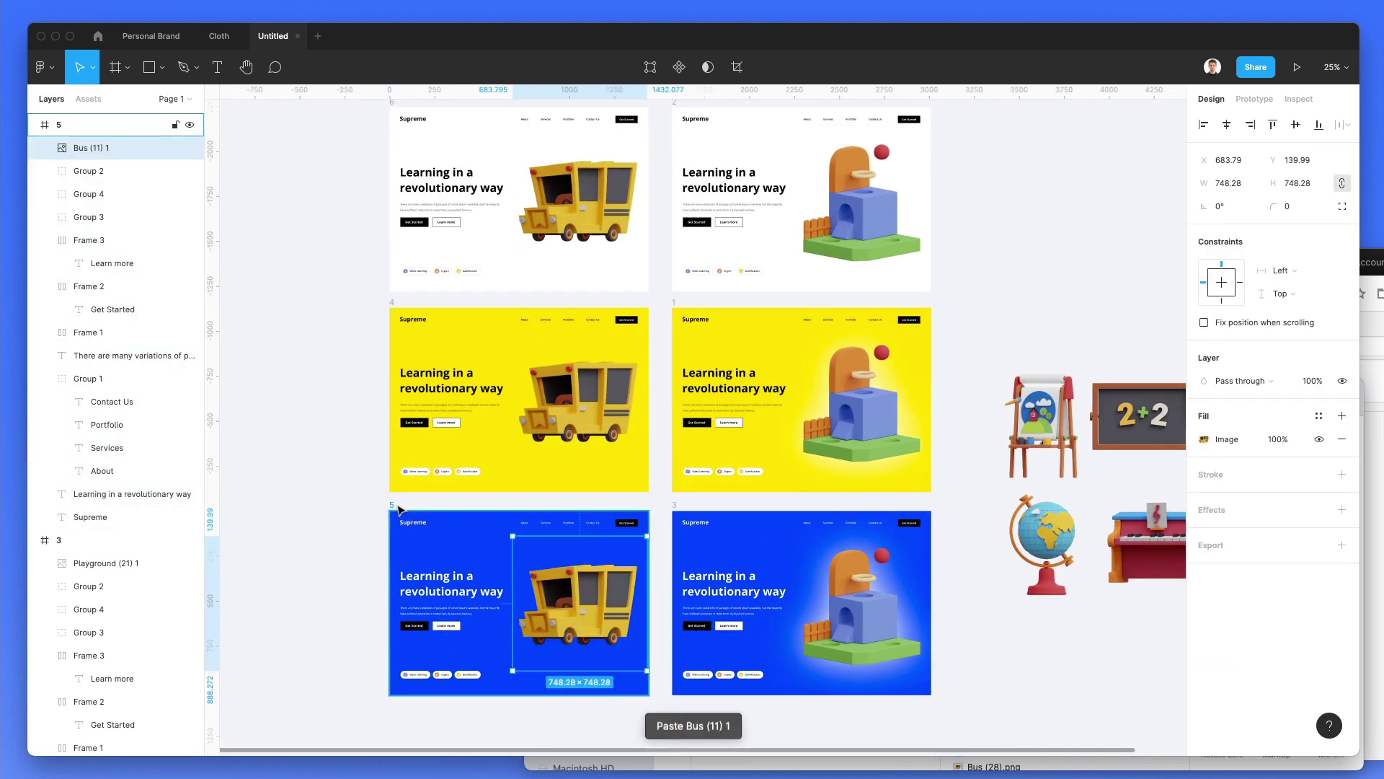
pyautogui.click(363, 520)
# Add a drop shadow with a blur of 194 to the bus illustration in blue frame 5
pyautogui.scroll(2, 425, 543)
pyautogui.click(544, 584)
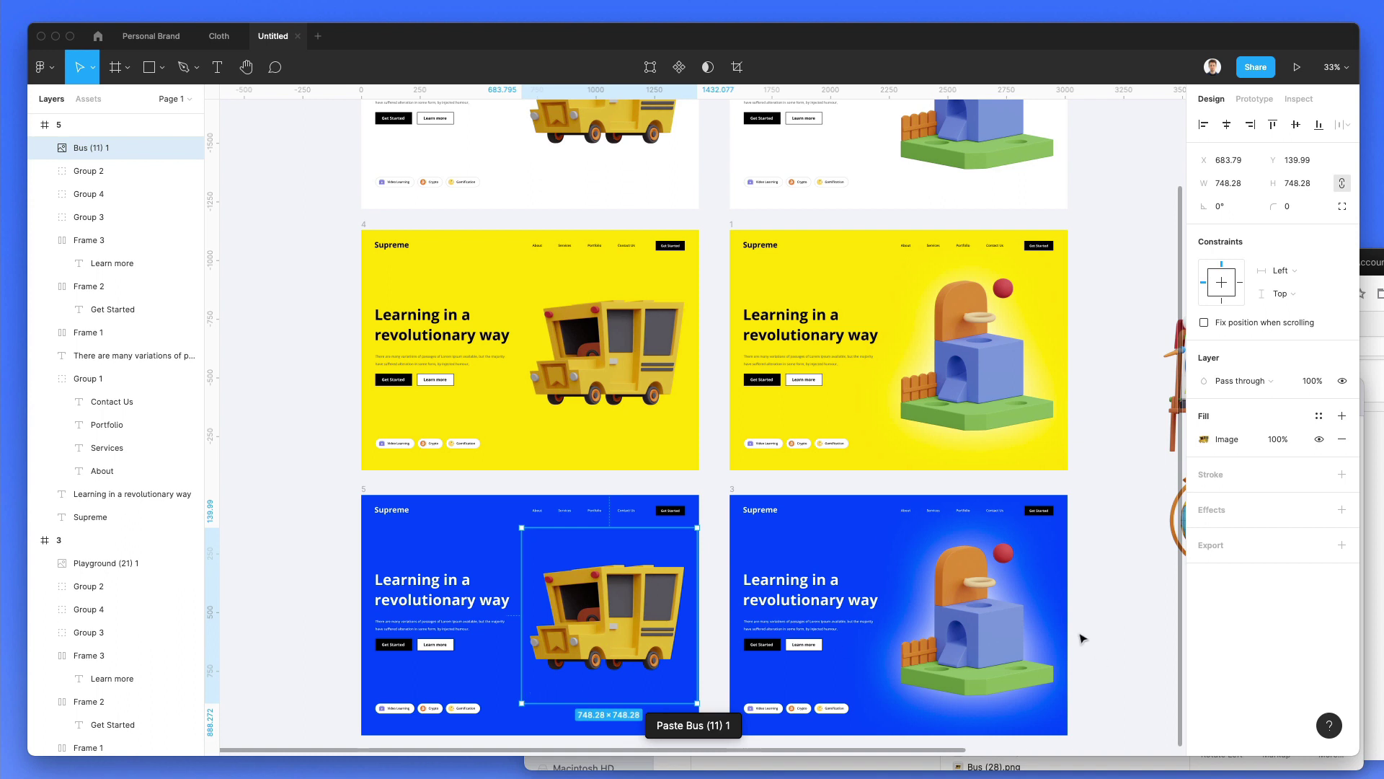
pyautogui.click(1212, 510)
pyautogui.click(1203, 533)
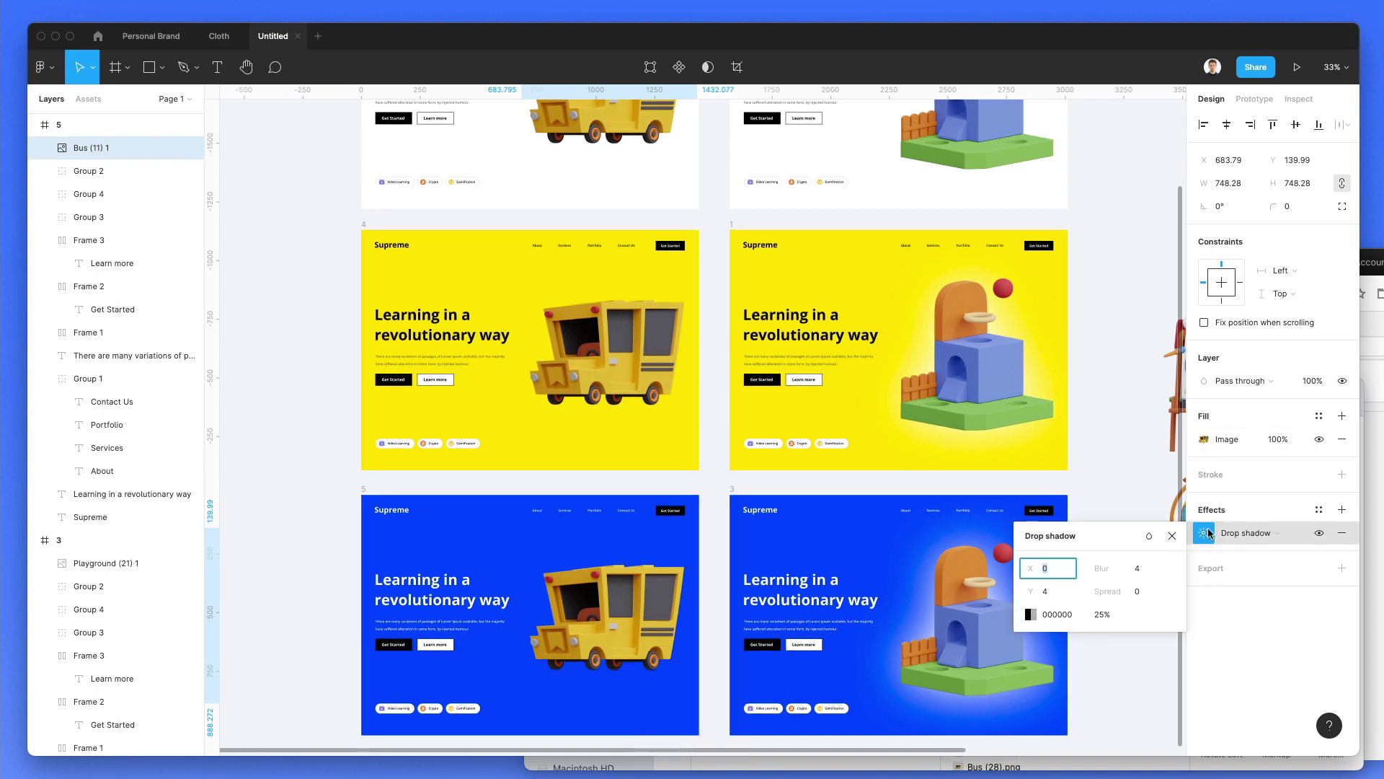
pyautogui.click(1139, 568)
pyautogui.write('14')
pyautogui.press('Return')
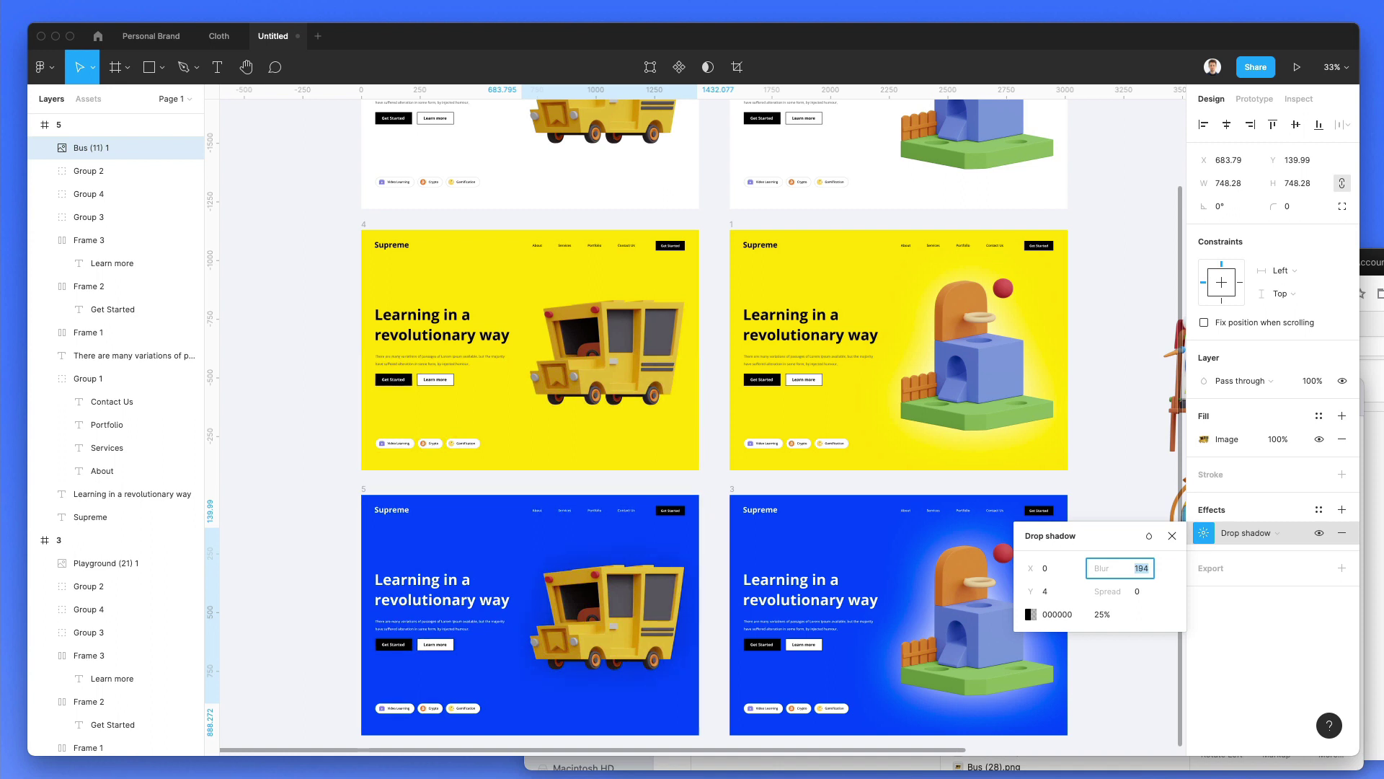
# Set the bus's drop shadow in frame 5 to FFFFFF at 100% opacity and slightly increase its blur
pyautogui.click(1030, 615)
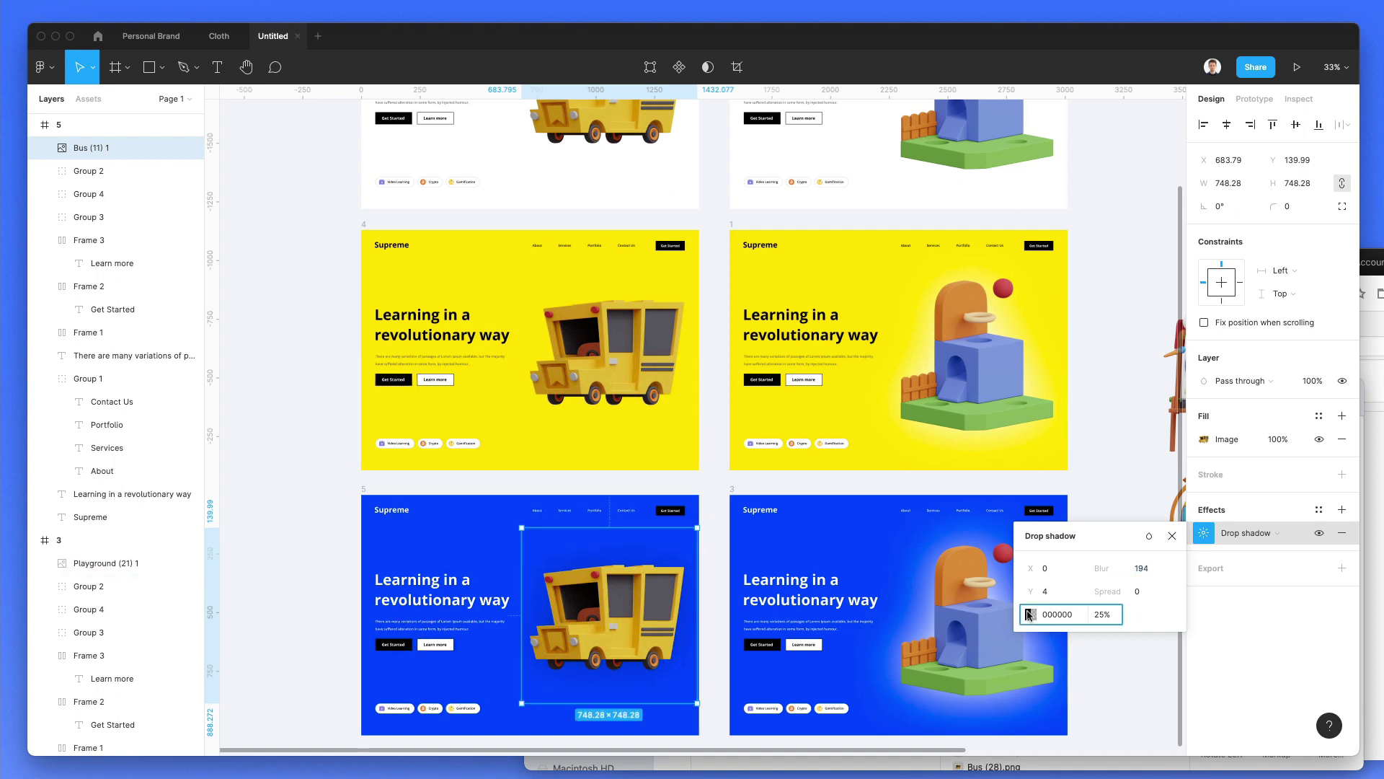
pyautogui.moveTo(914, 605); pyautogui.dragTo(1129, 499)
pyautogui.moveTo(930, 450); pyautogui.dragTo(631, 179)
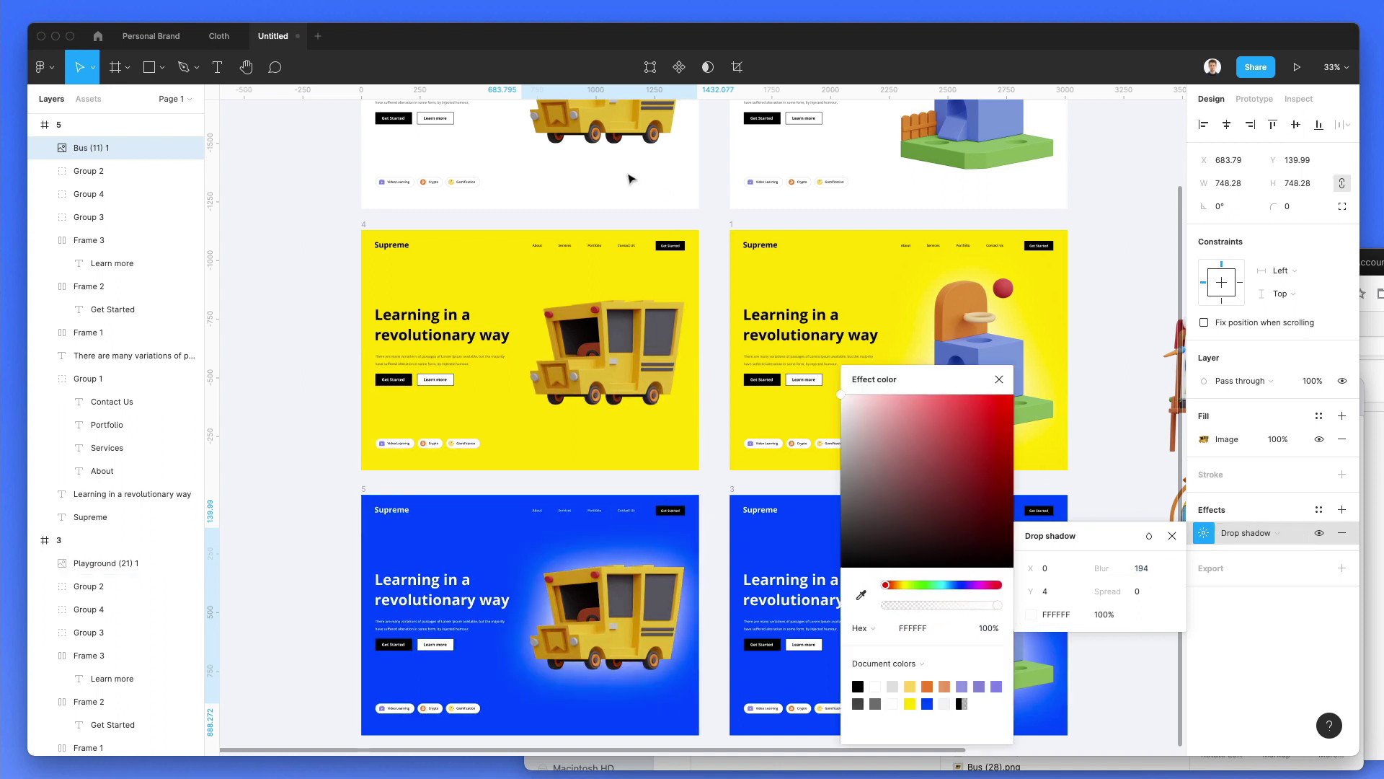
pyautogui.scroll(-3, 649, 360)
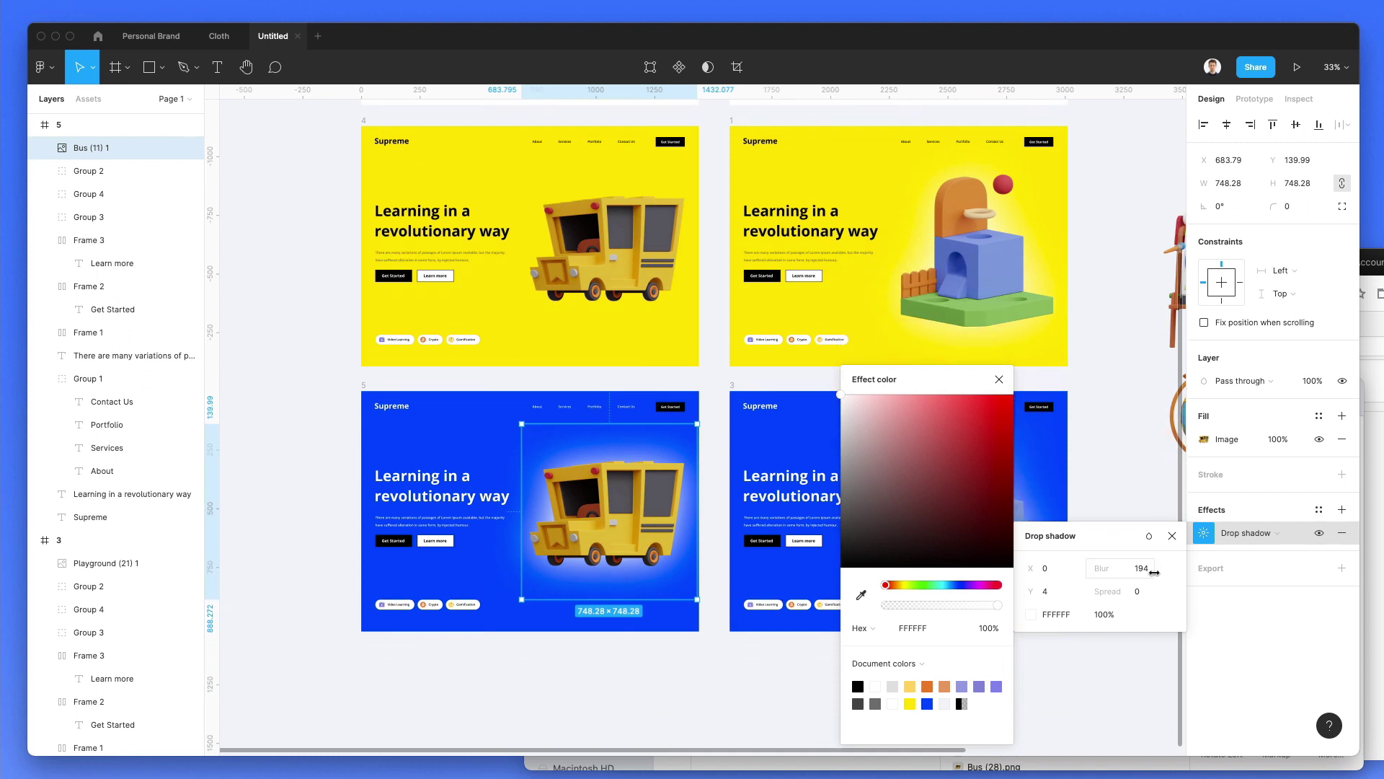
pyautogui.click(1143, 567)
pyautogui.hotkey('shift', 'Up')
pyautogui.click(780, 662)
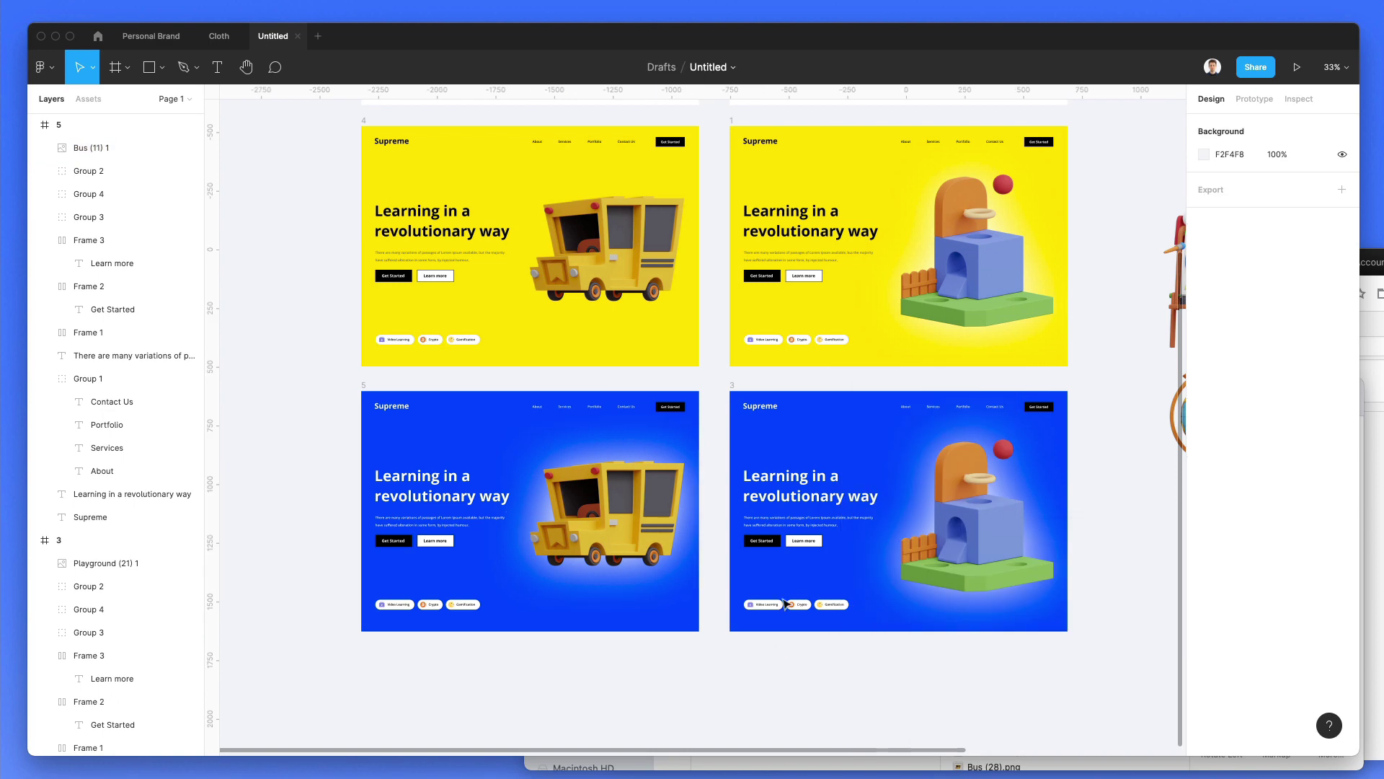
# Delete the four unused art easel, blackboard, globe and piano illustrations beside the frames
pyautogui.scroll(-5, 825, 350)
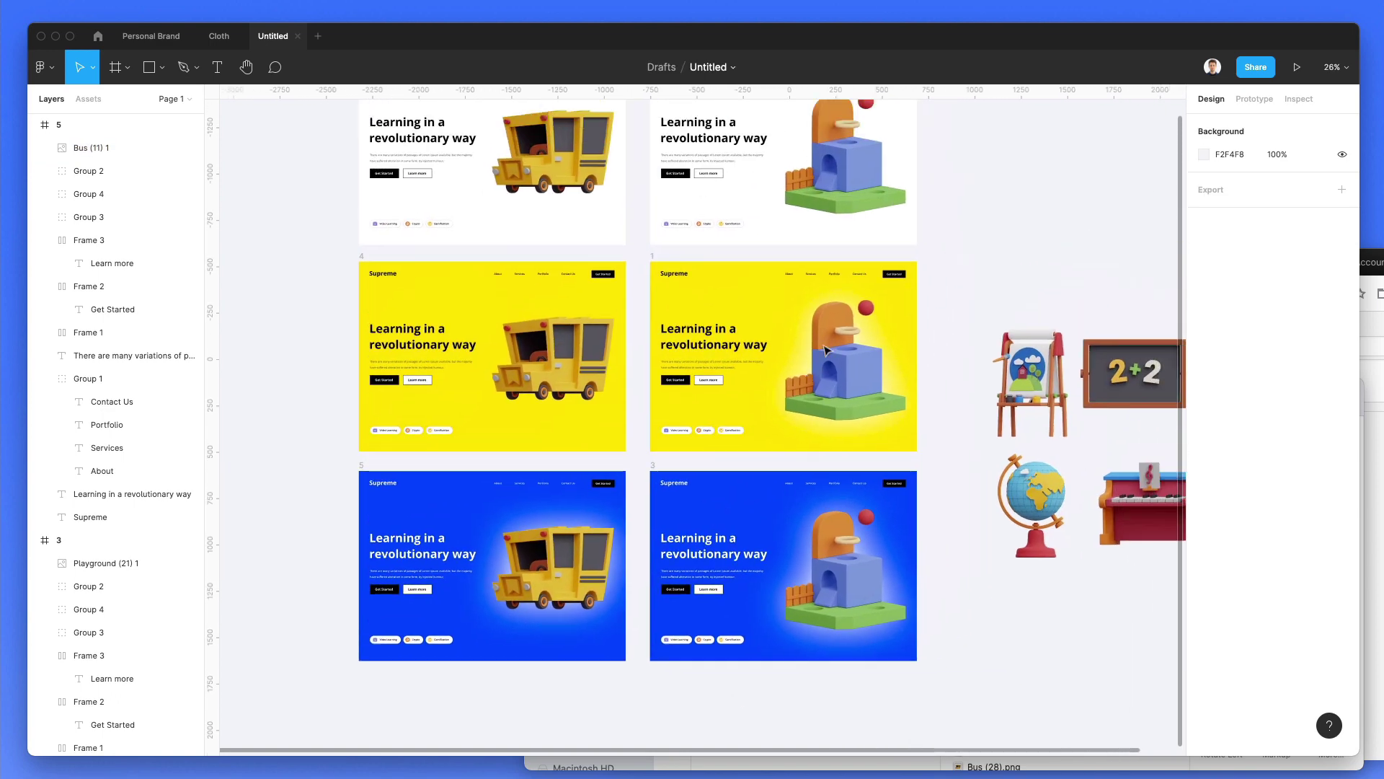
pyautogui.hscroll(5, 826, 350)
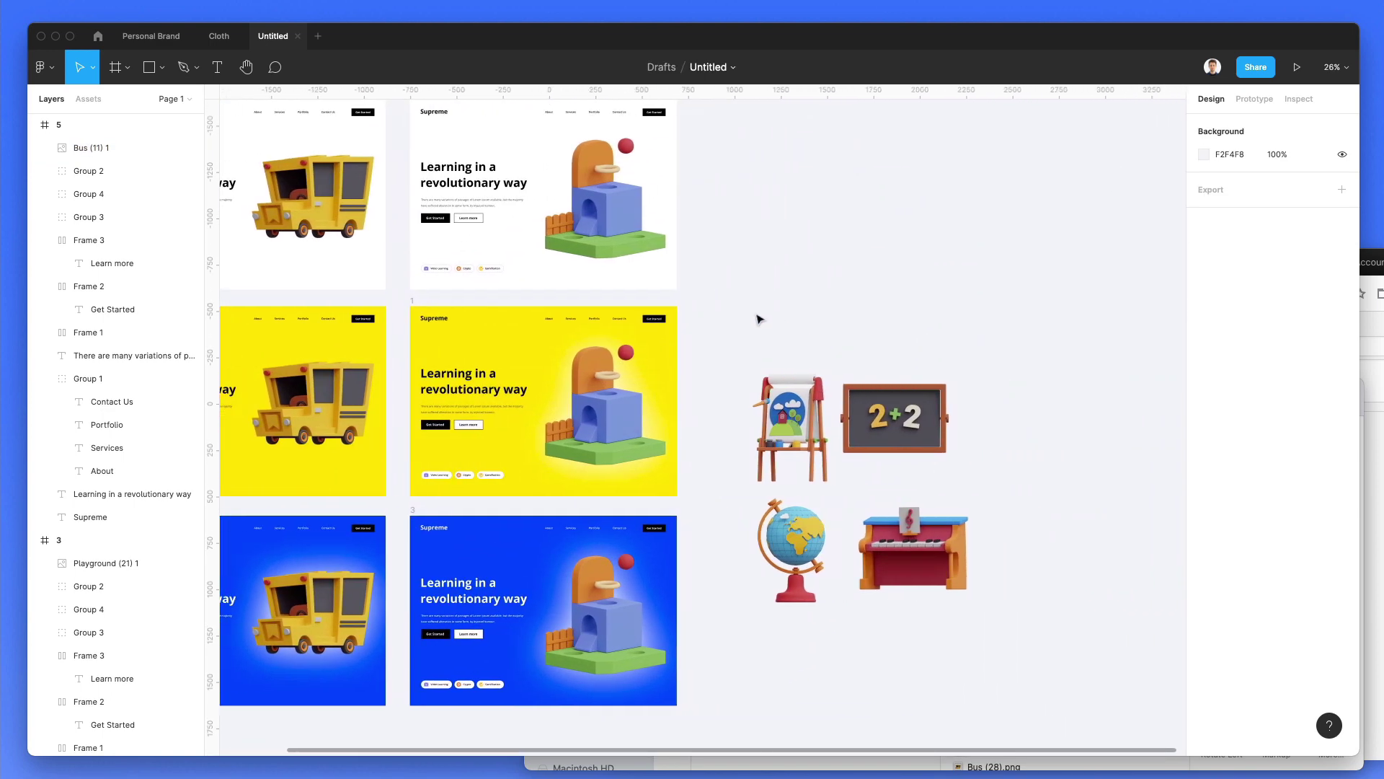
pyautogui.moveTo(757, 320); pyautogui.dragTo(1065, 627)
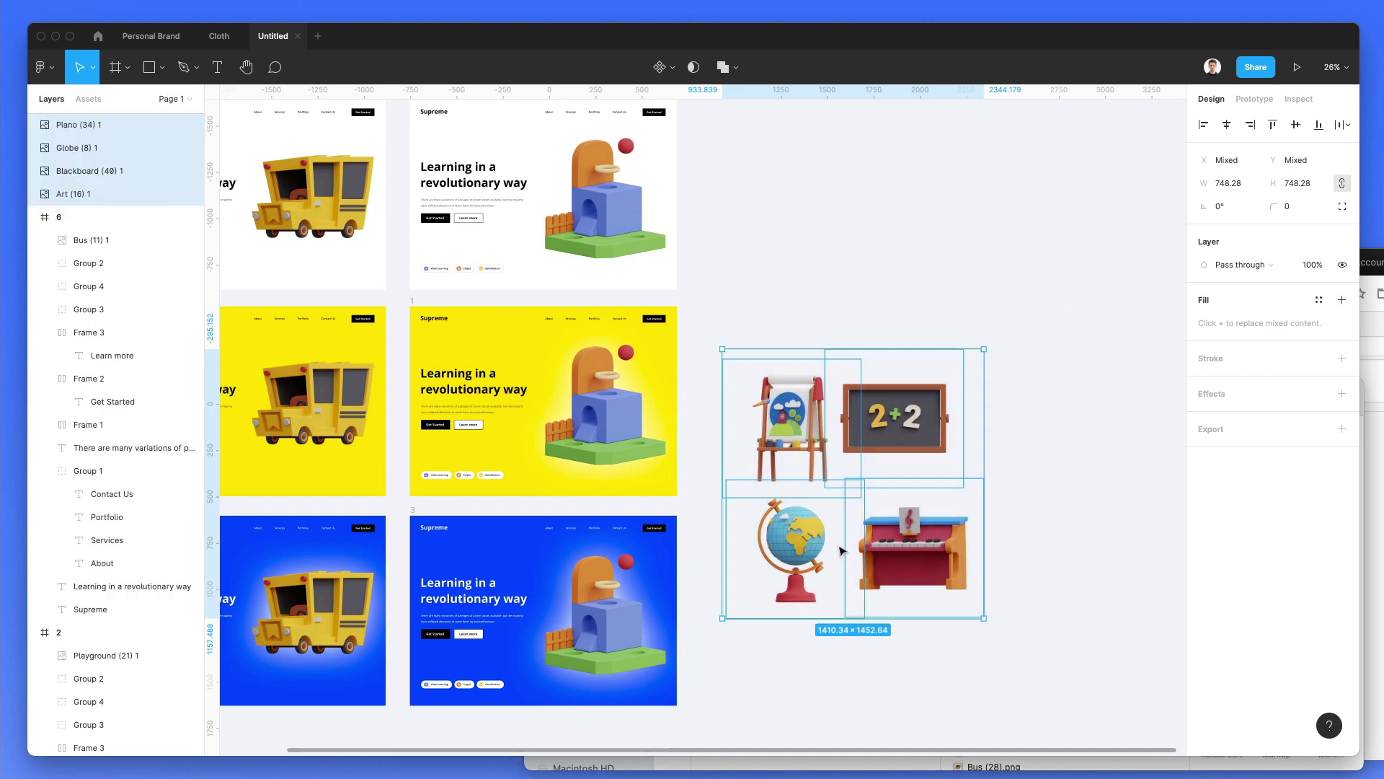
pyautogui.press('Delete')
# Hide the editor interface and move the three playground frames slightly away from the bus frames to widen the column gap
pyautogui.hscroll(-5, 847, 554)
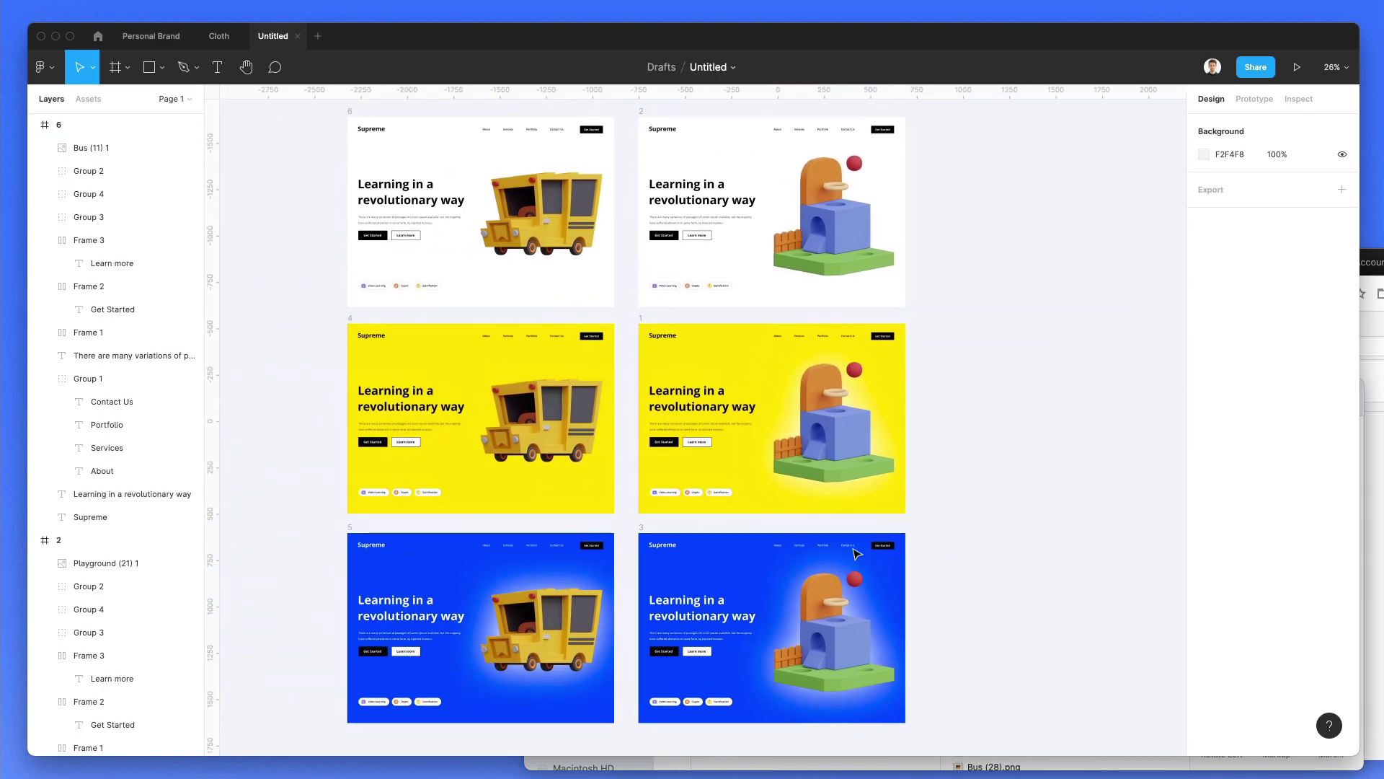
pyautogui.scroll(1, 855, 552)
pyautogui.press('super+backslash')
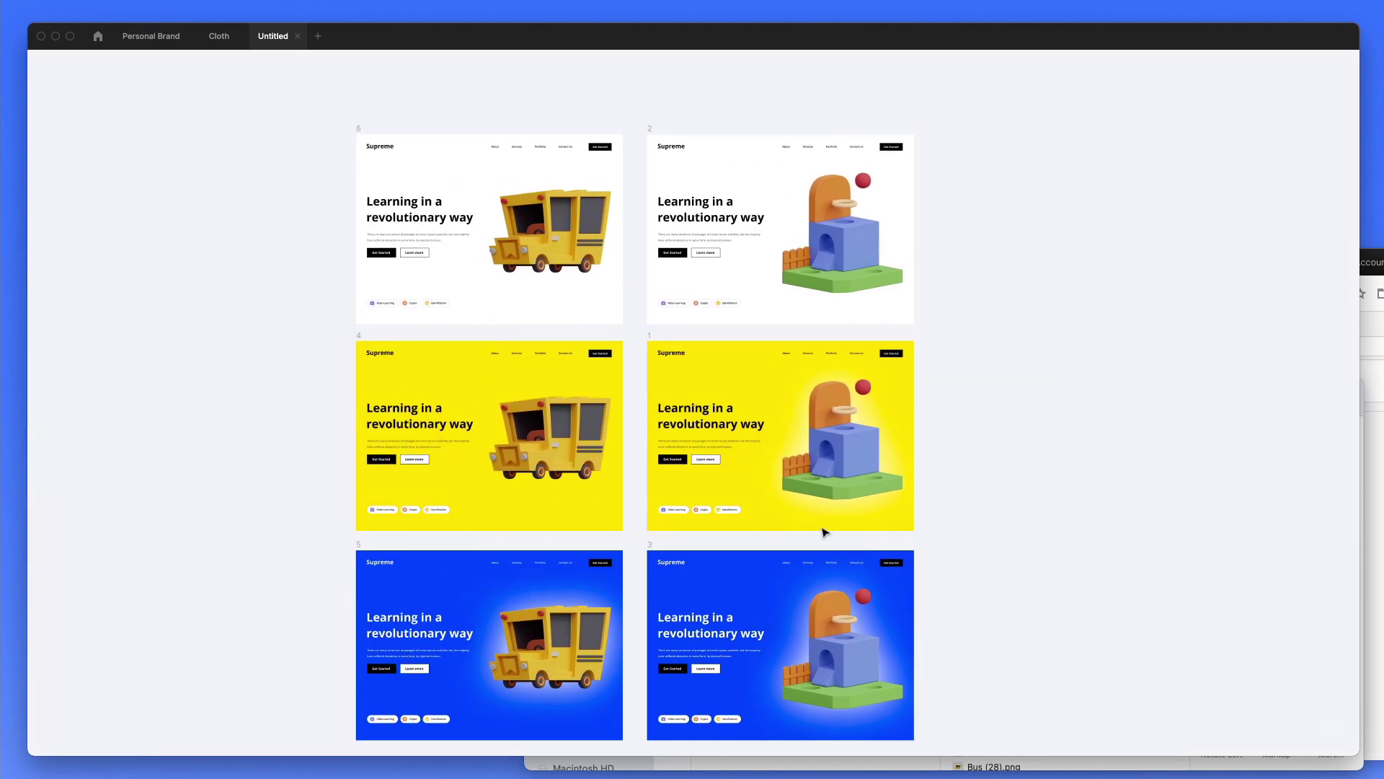
pyautogui.moveTo(626, 110); pyautogui.dragTo(997, 685)
pyautogui.moveTo(854, 495); pyautogui.dragTo(873, 497)
pyautogui.scroll(5, 998, 426)
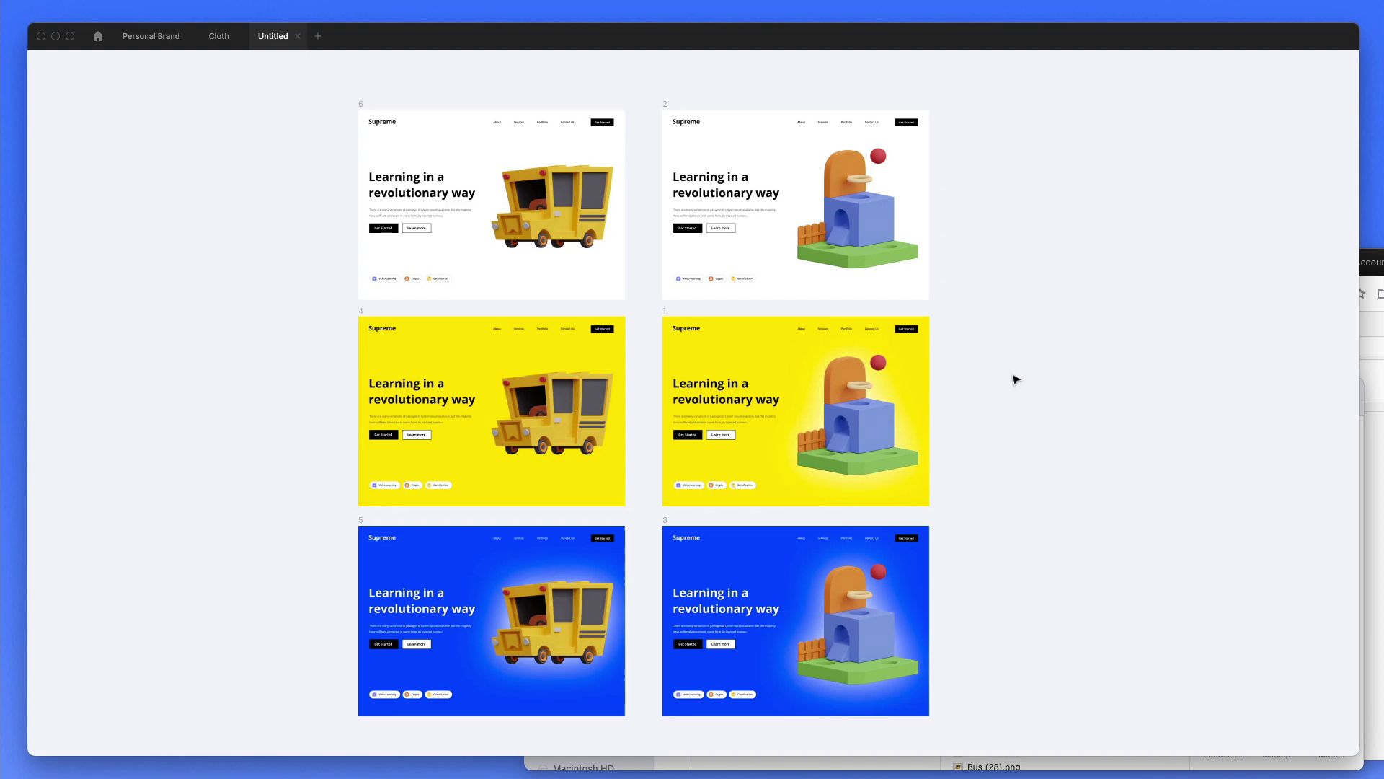
pyautogui.hscroll(2, 1016, 379)
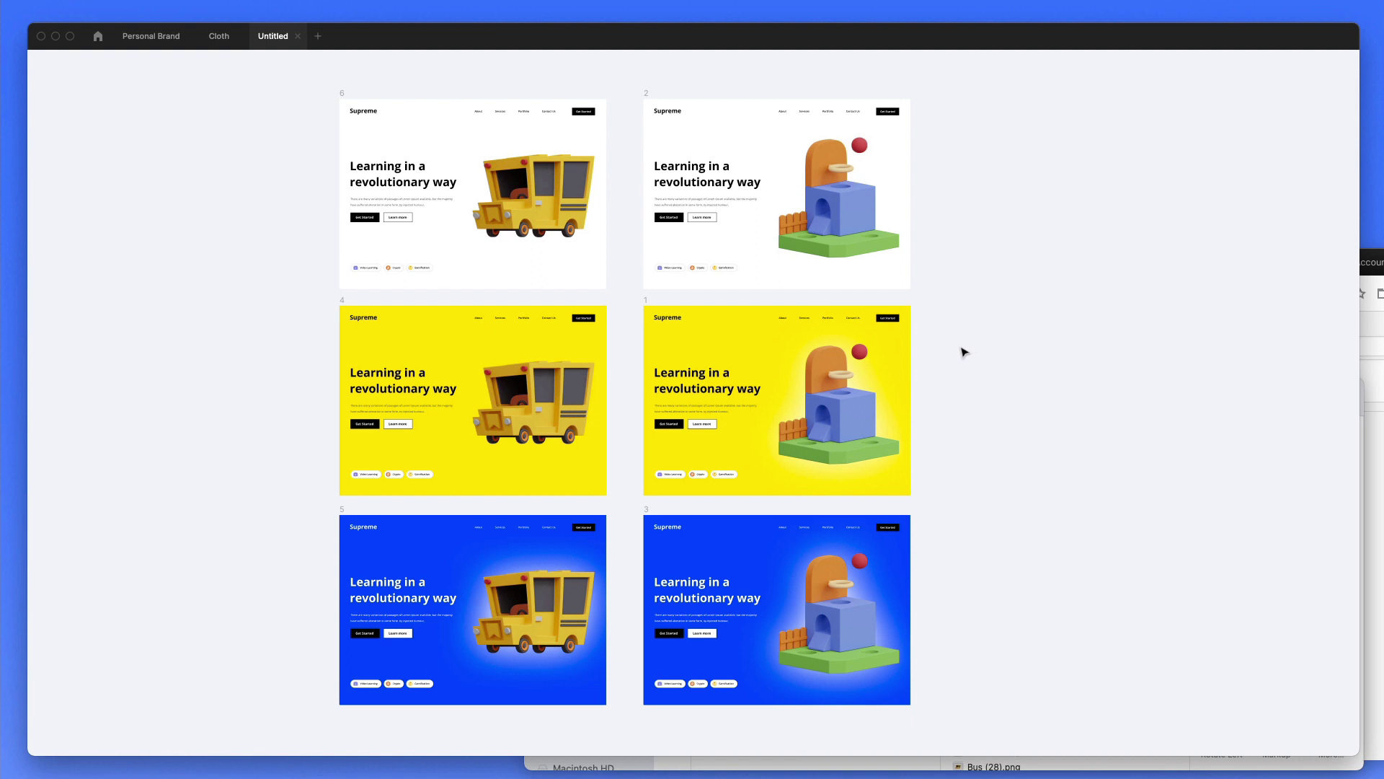
pyautogui.scroll(1, 964, 352)
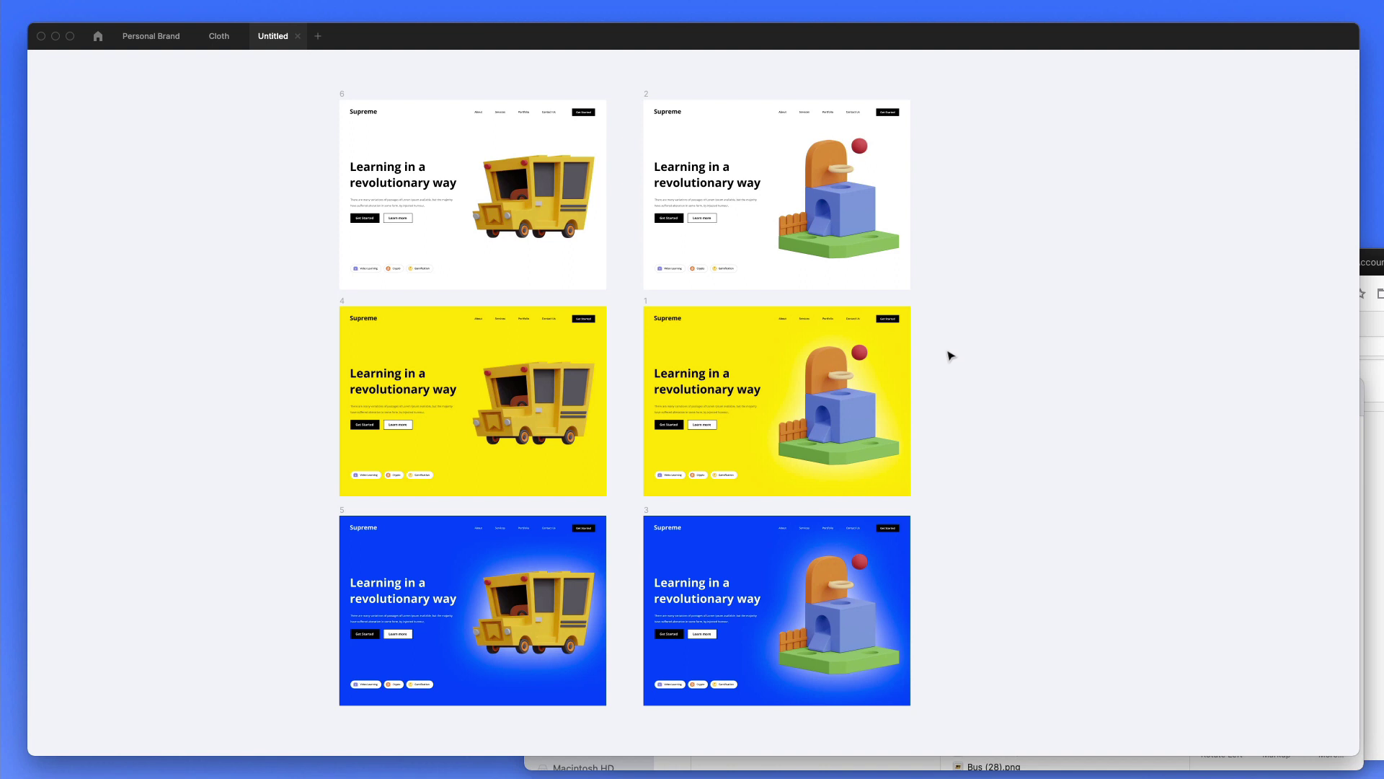